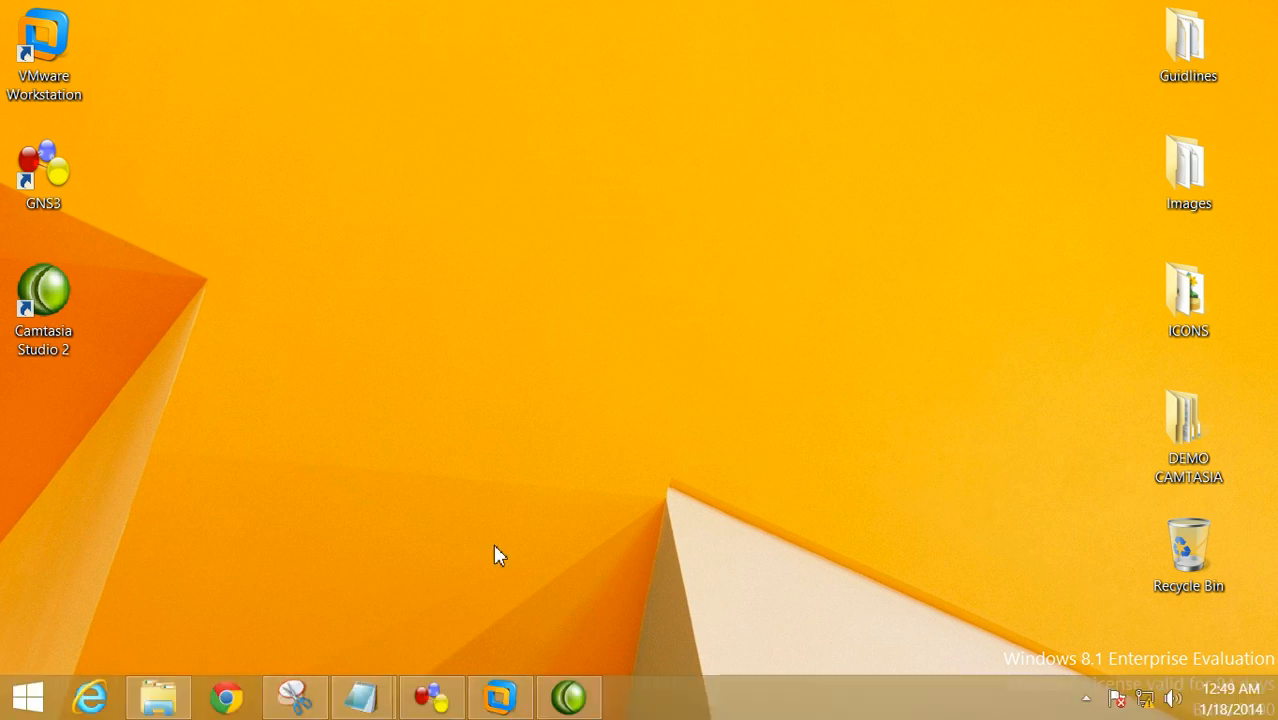
Bring the File Explorer window for the Guidlines folder forward, showing the Part 1–3 guideline documents
left_click(49, 58)
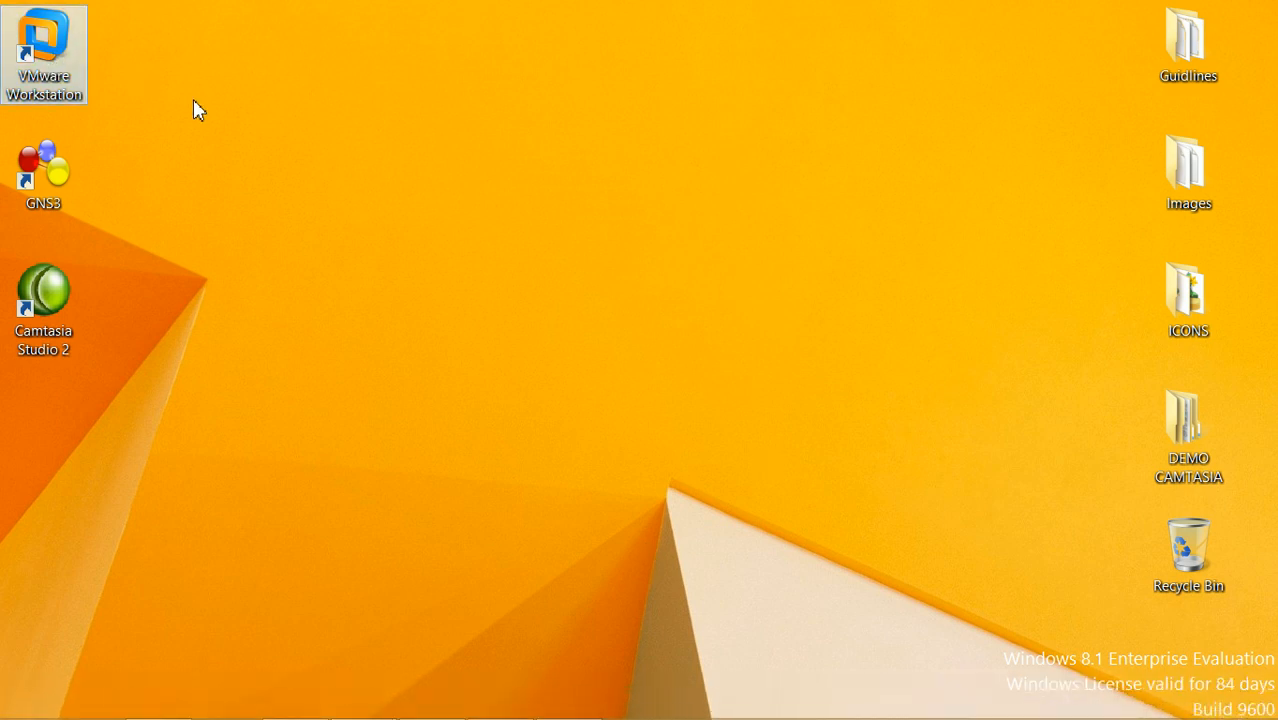
mouse_move(511, 712)
left_click(147, 698)
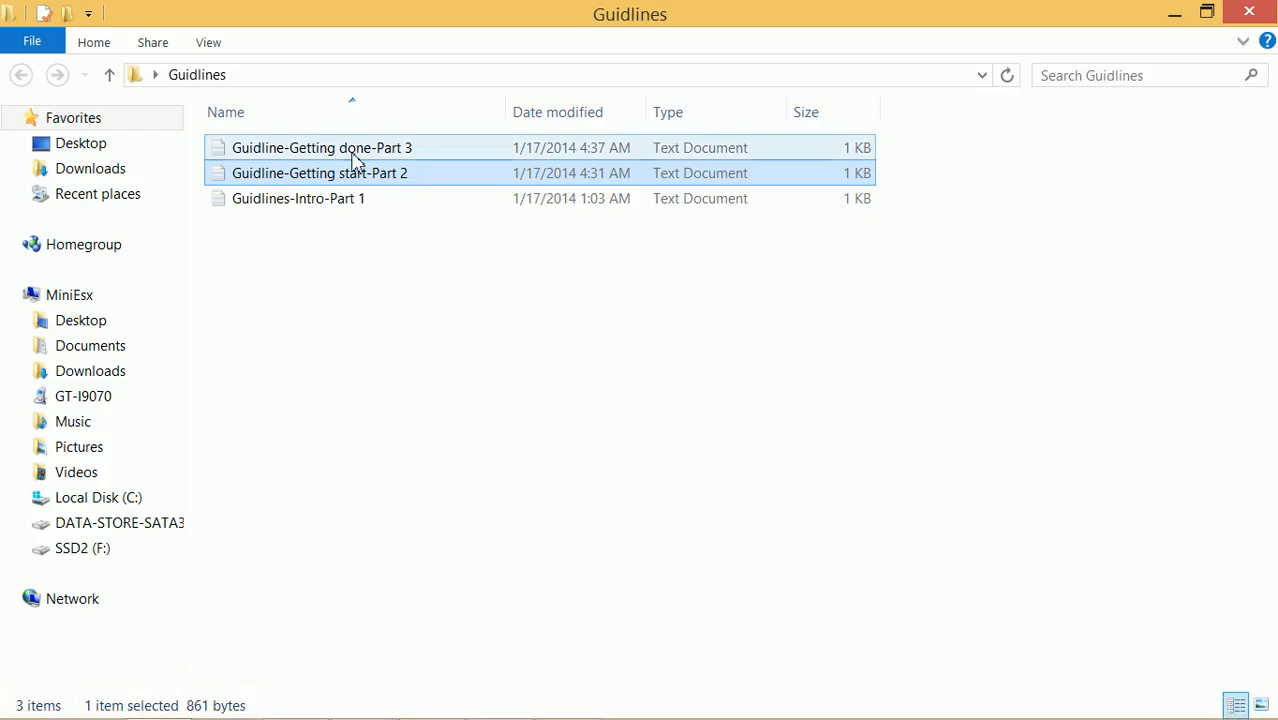
Read the Part 2 guideline full screen, noting the GNS3 0.8.6 install step, then return to VMware
double_click(340, 175)
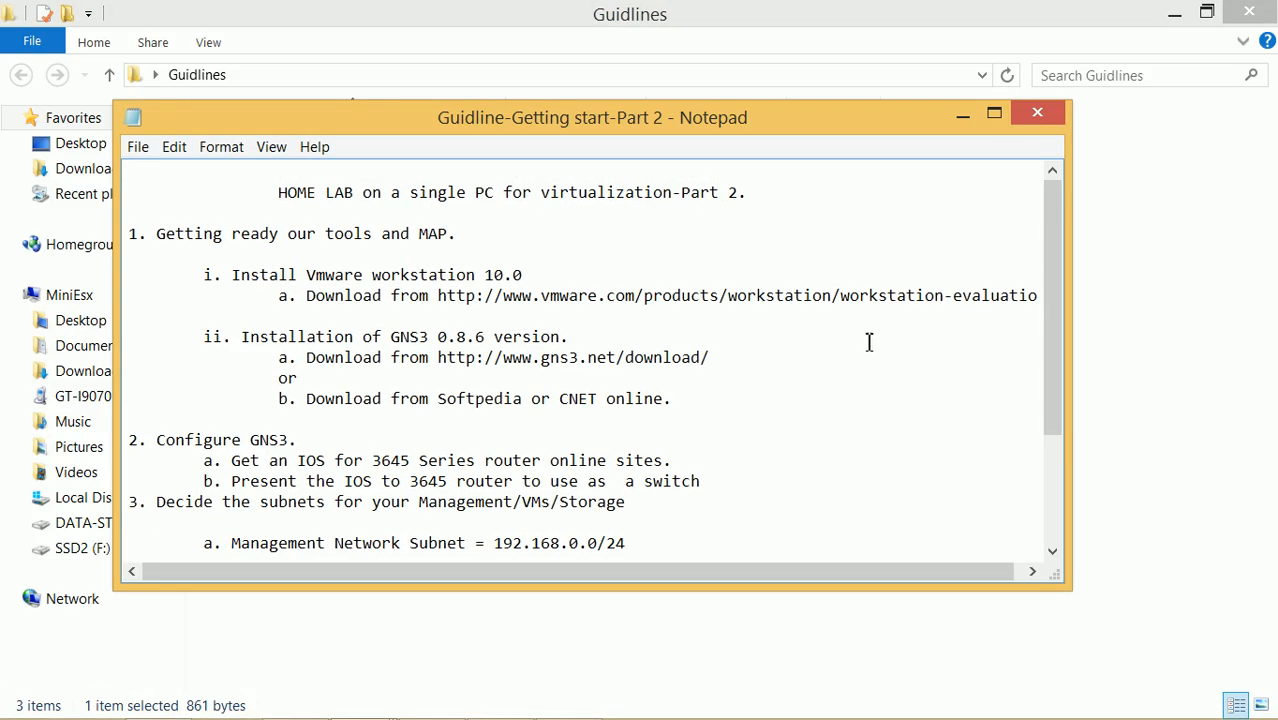
left_click(994, 114)
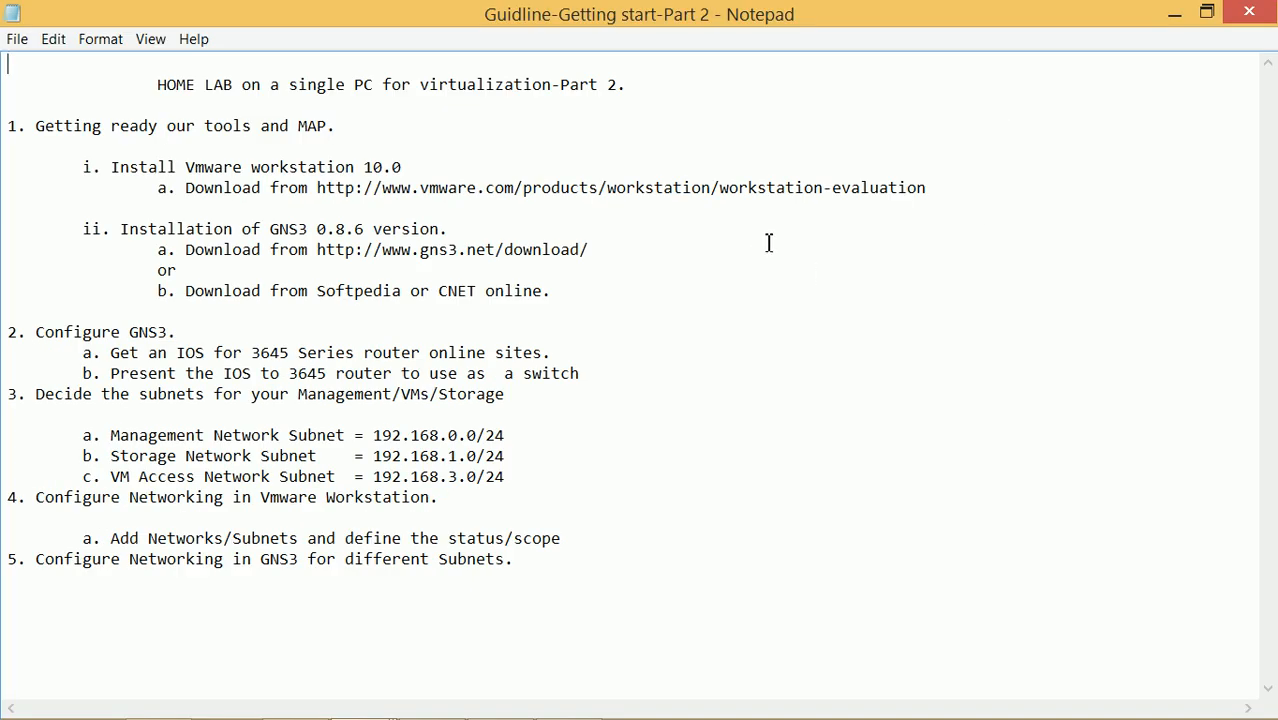
left_click_drag(456, 229, 121, 229)
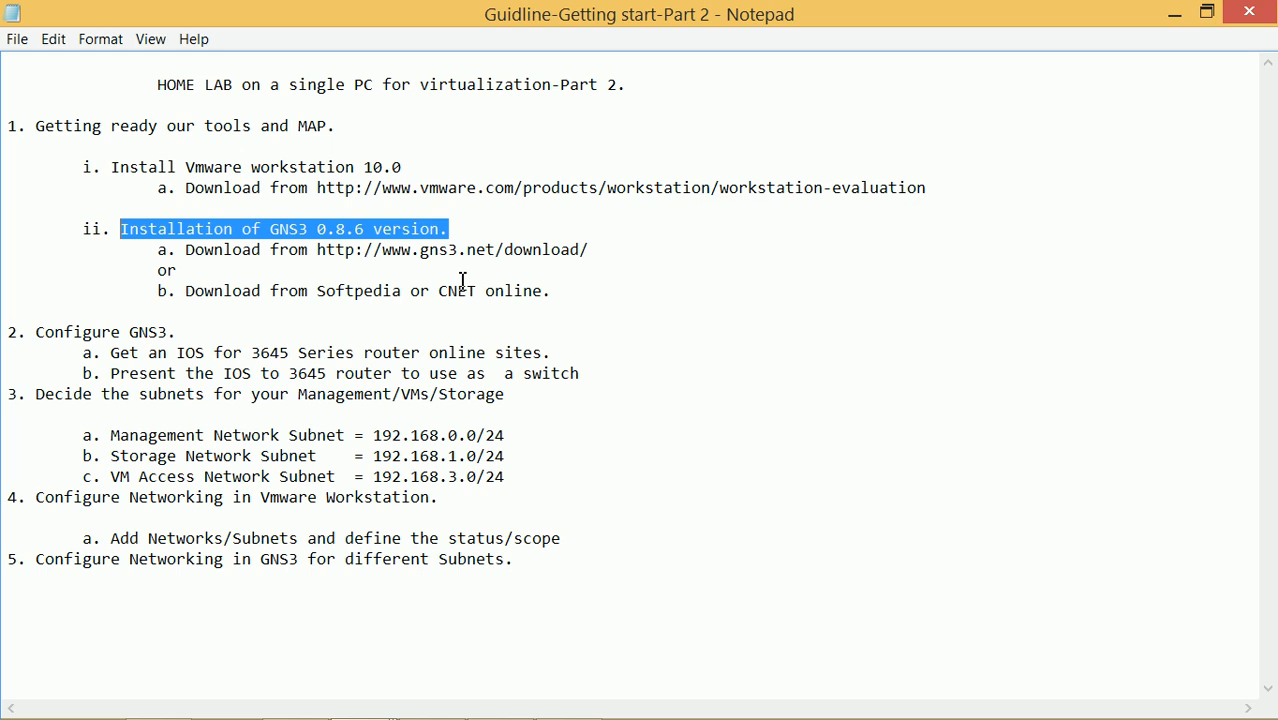
key("ctrl+Home")
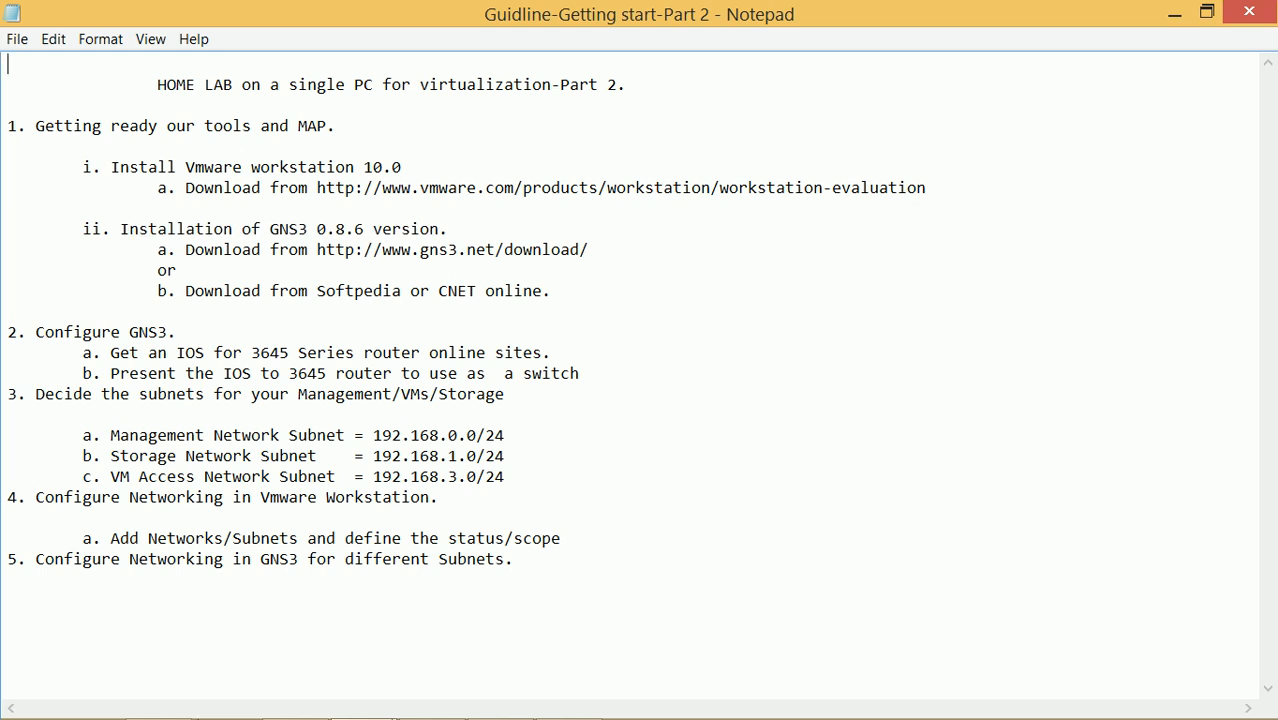
mouse_move(300, 657)
left_click(499, 690)
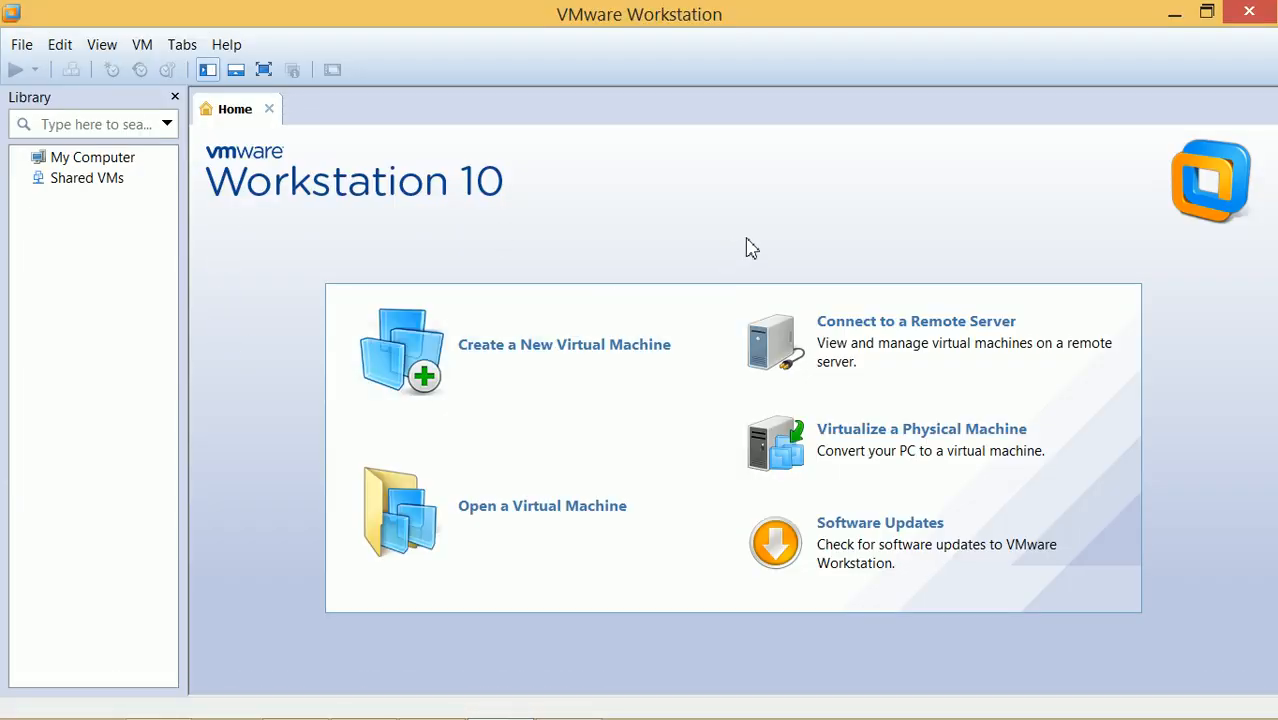
Inspect VMnet0 bridged, VMnet1 host-only 192.168.1.0 and VMnet8 host-only 192.168.3.0 in the Virtual Network Editor
left_click(62, 48)
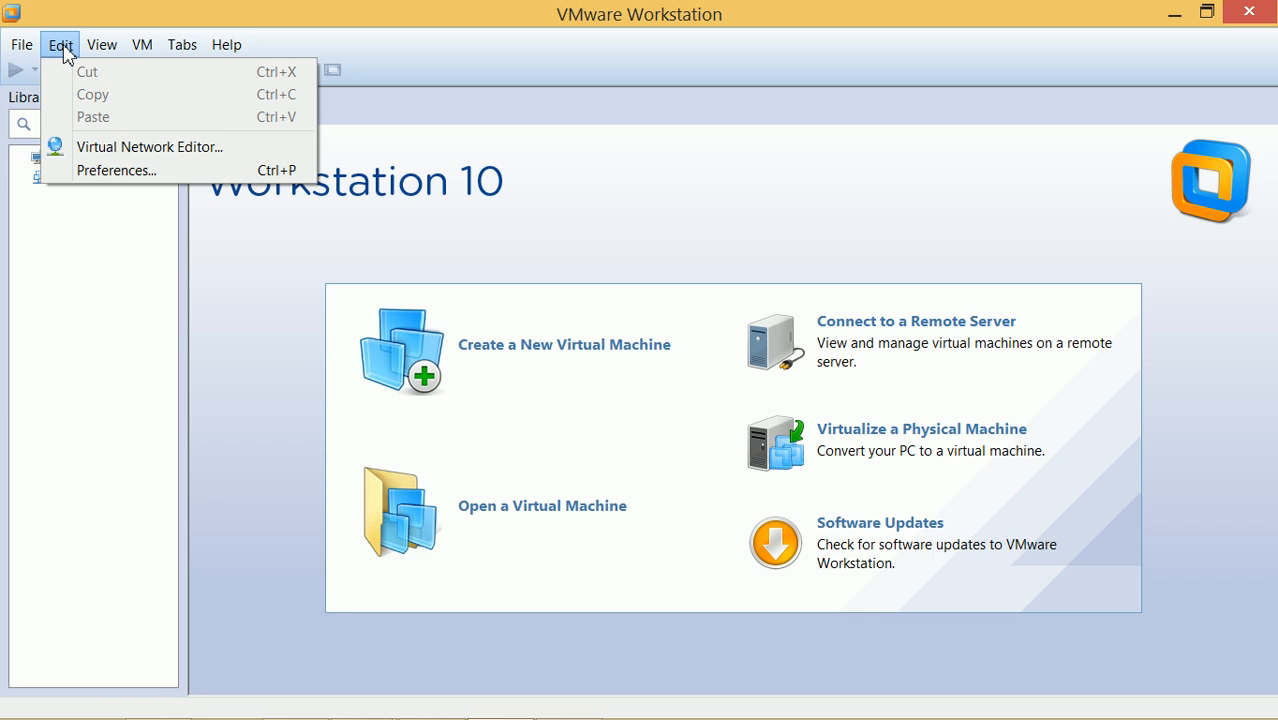
left_click(105, 148)
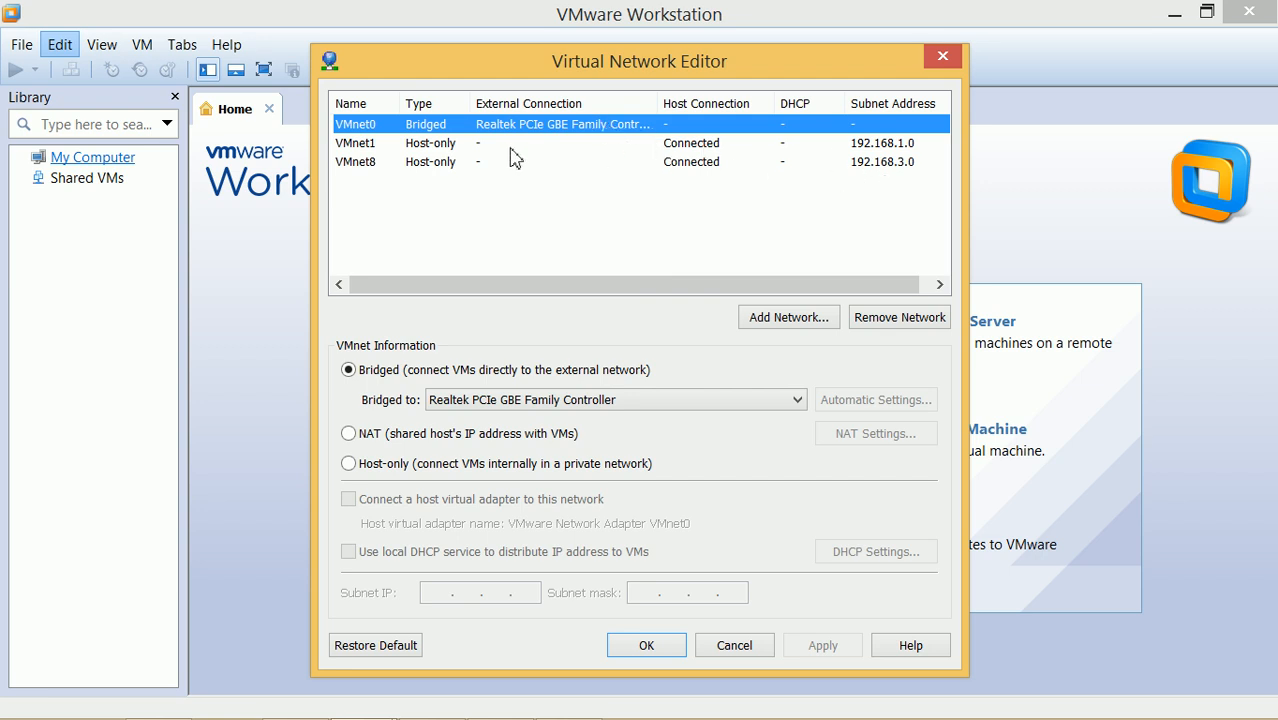
left_click(426, 147)
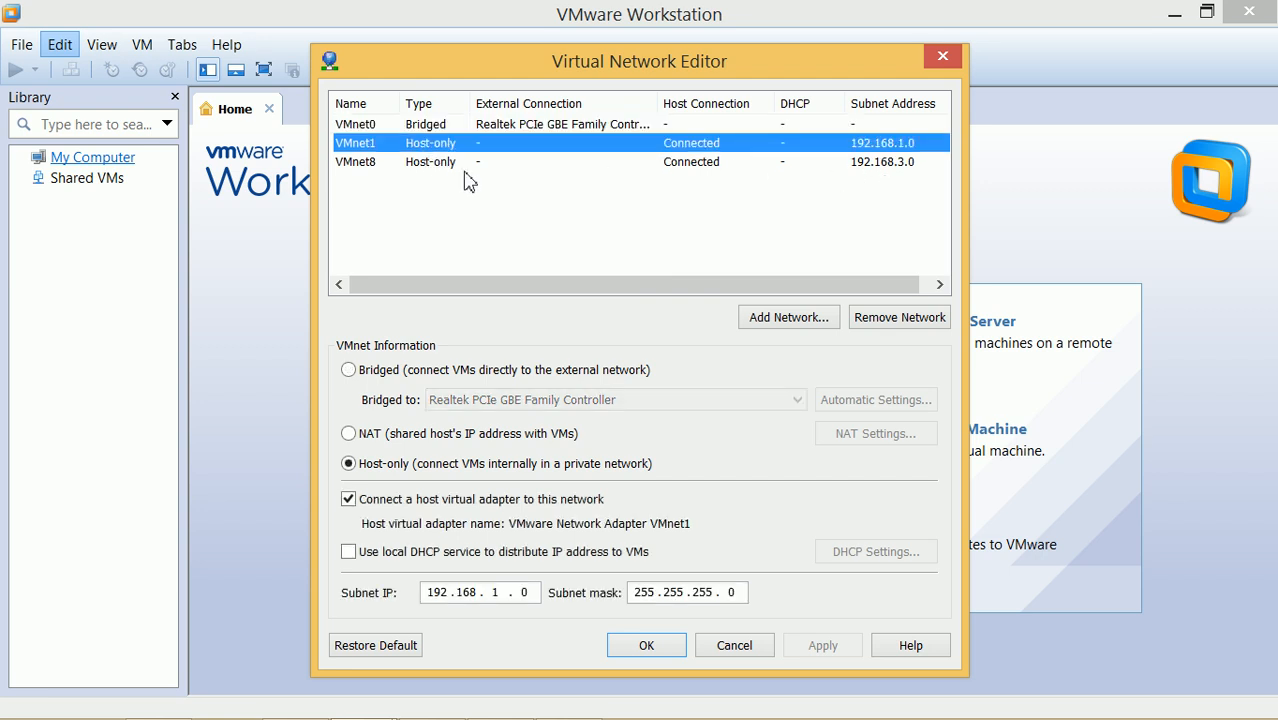
left_click(449, 128)
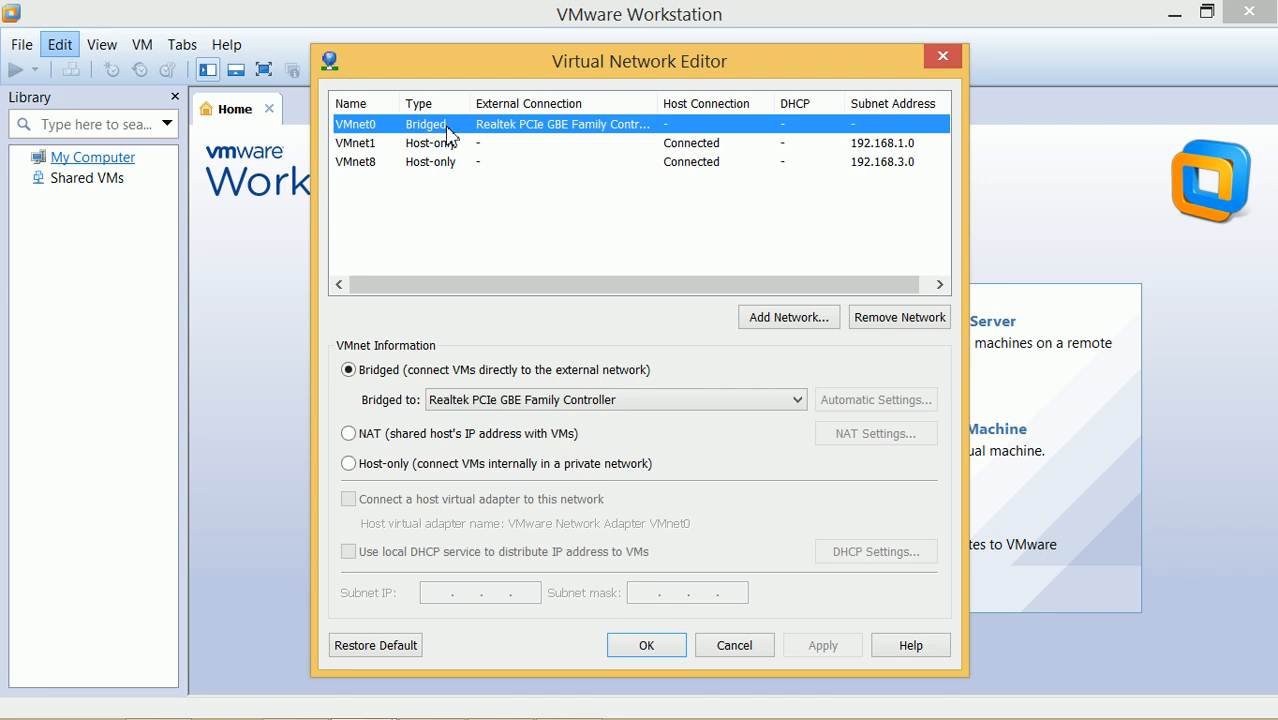
left_click(448, 148)
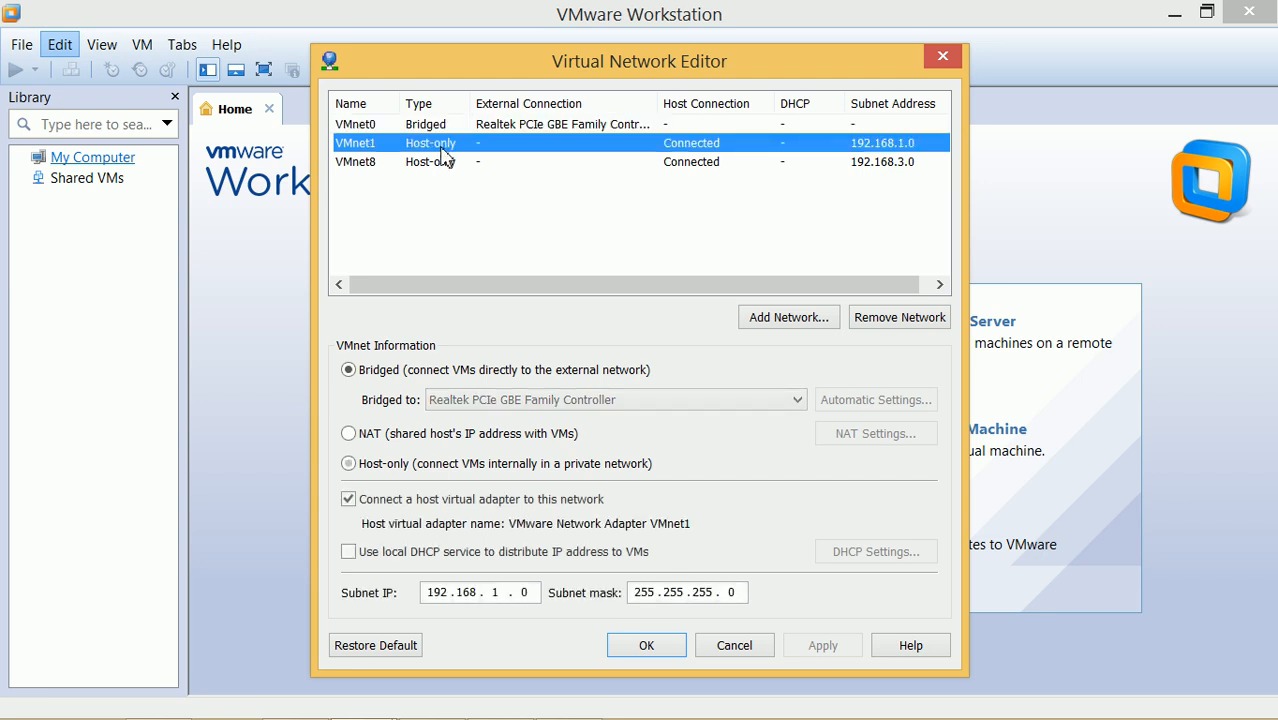
left_click(449, 164)
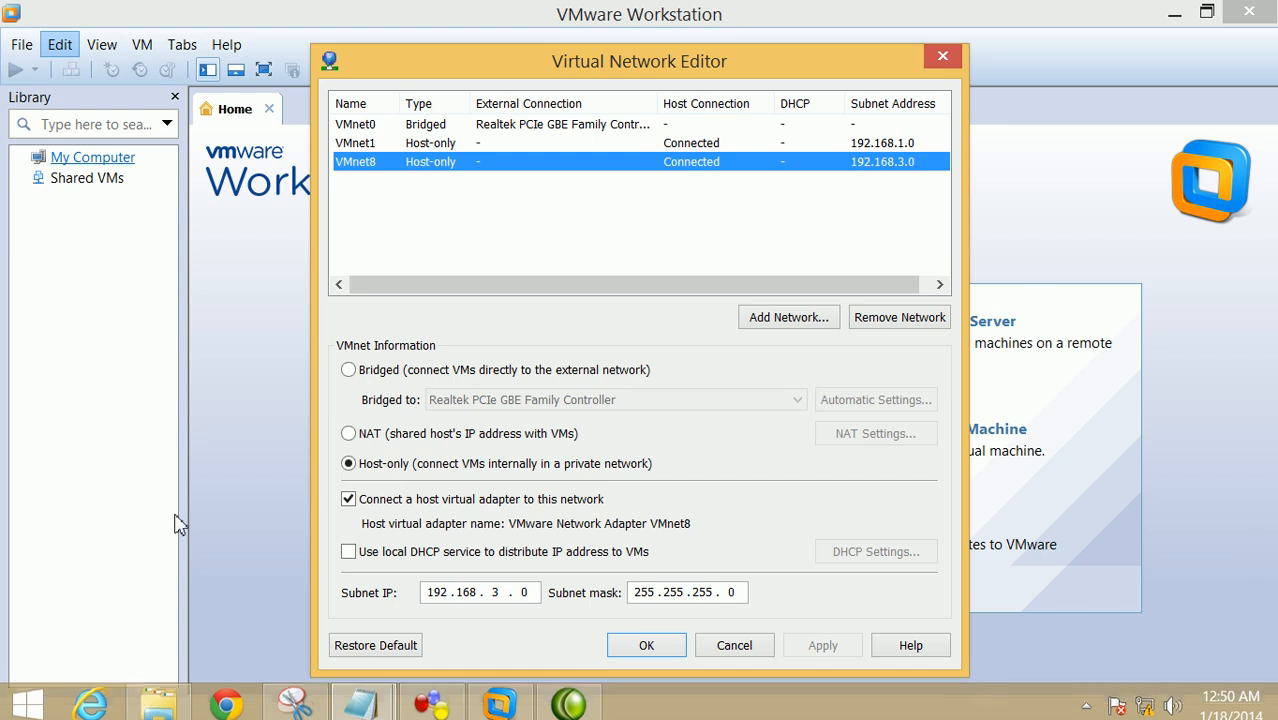
key("super+r")
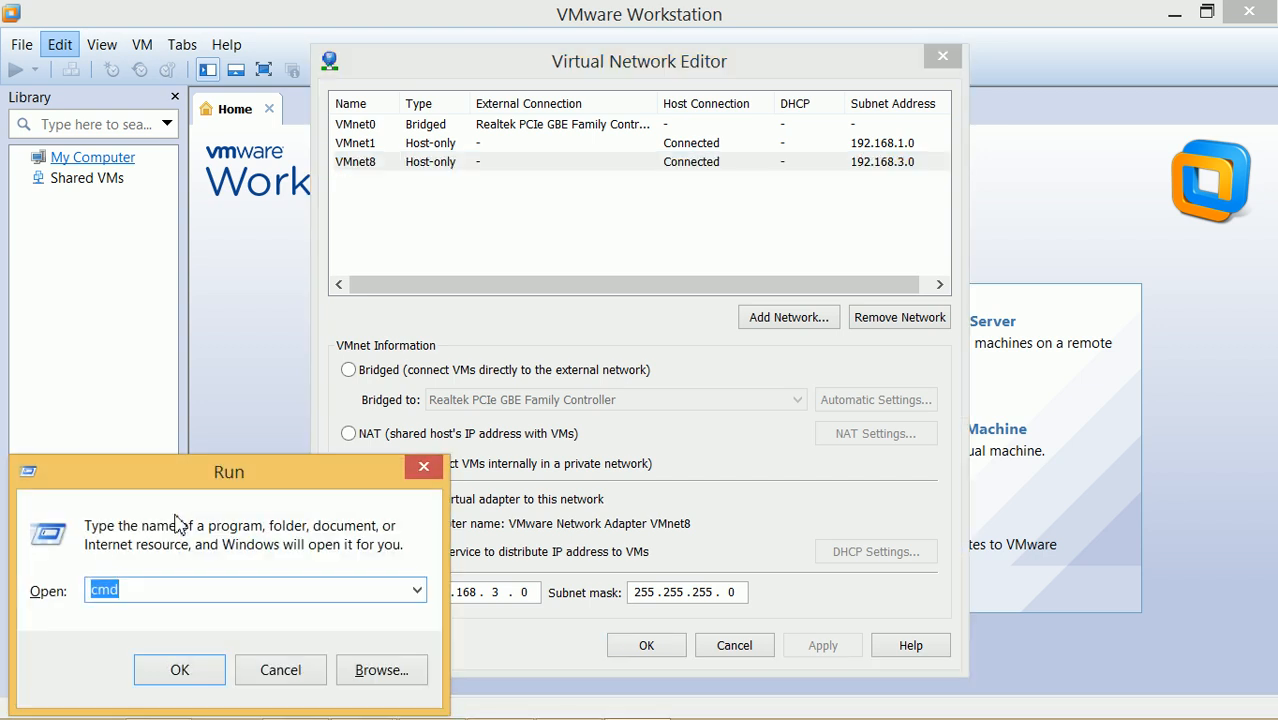
Check the Physical, Storage and VM-ACCESS adapters in Control Panel's adapter settings, then put the network windows away
type("control")
key("Return")
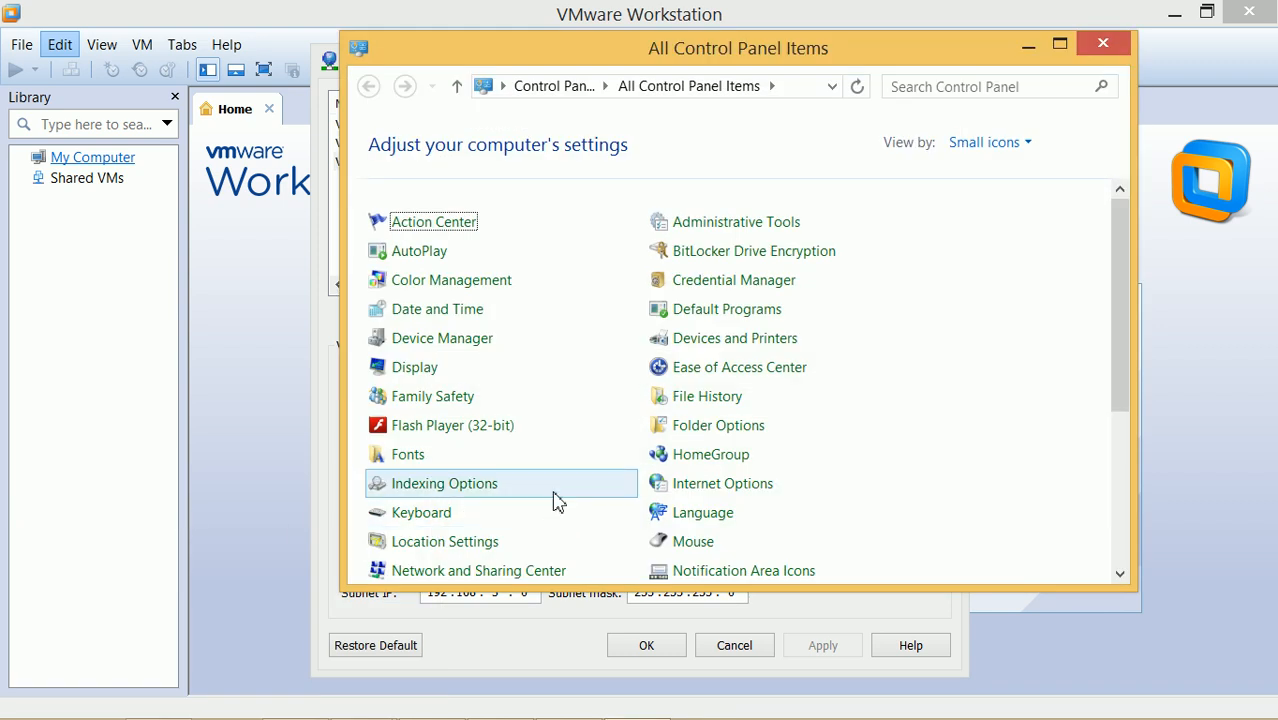
scroll(554, 500, "down", 1)
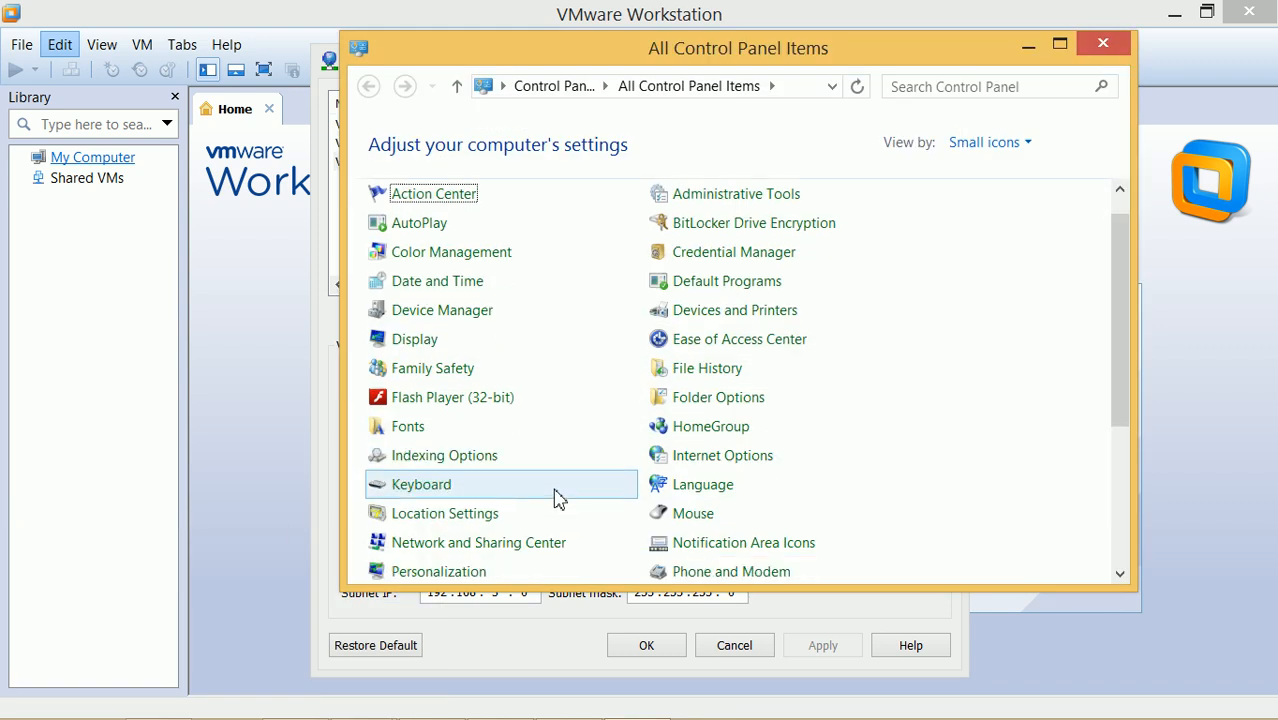
left_click(482, 548)
left_click(455, 178)
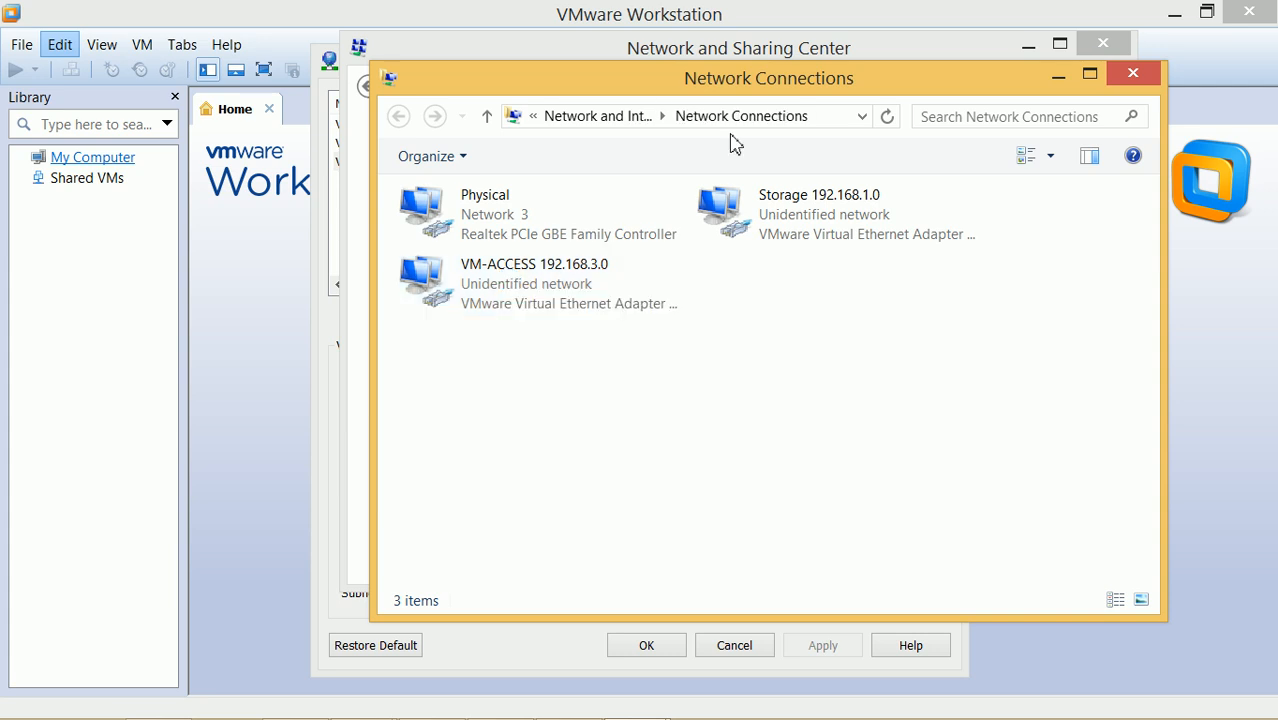
left_click(512, 234)
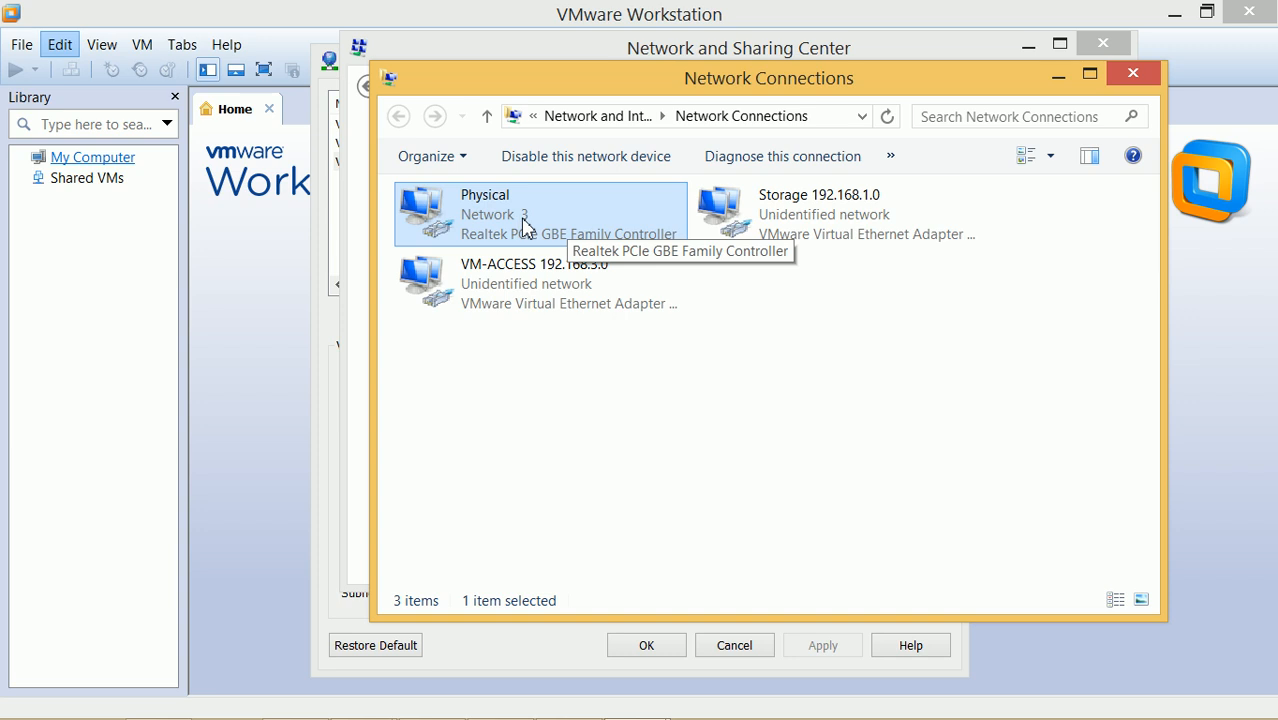
left_click(1066, 86)
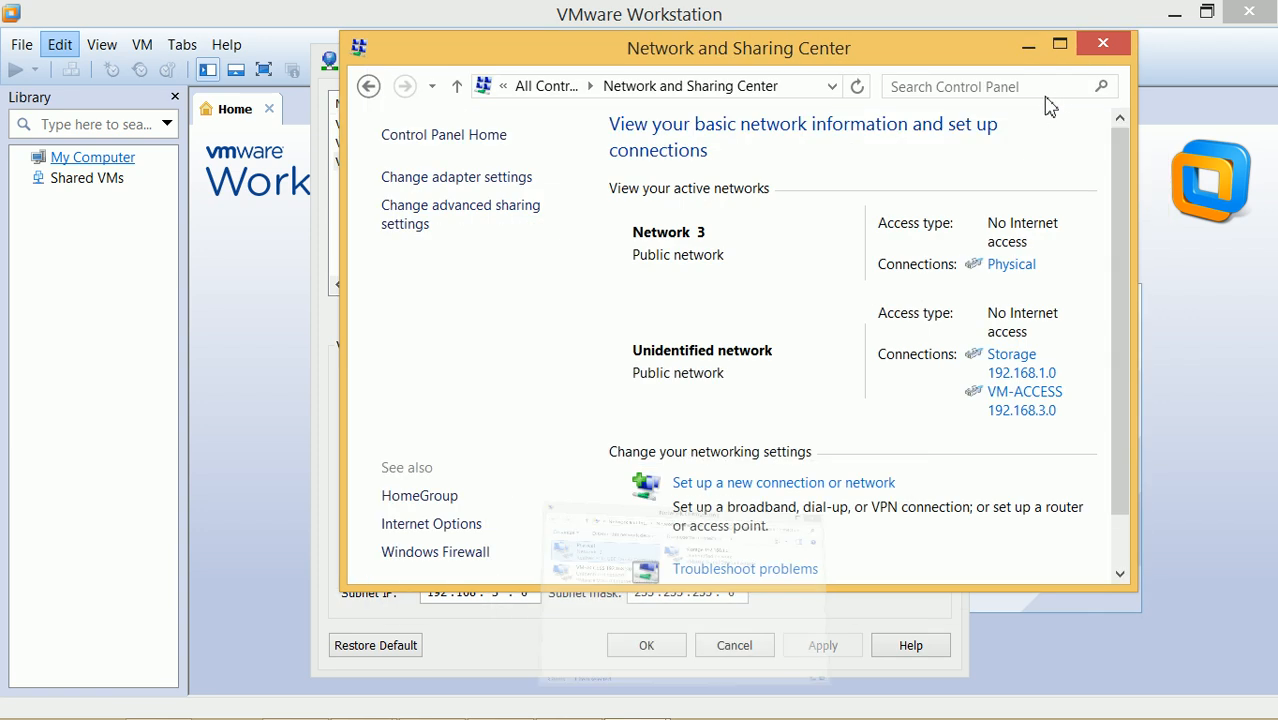
left_click(1102, 48)
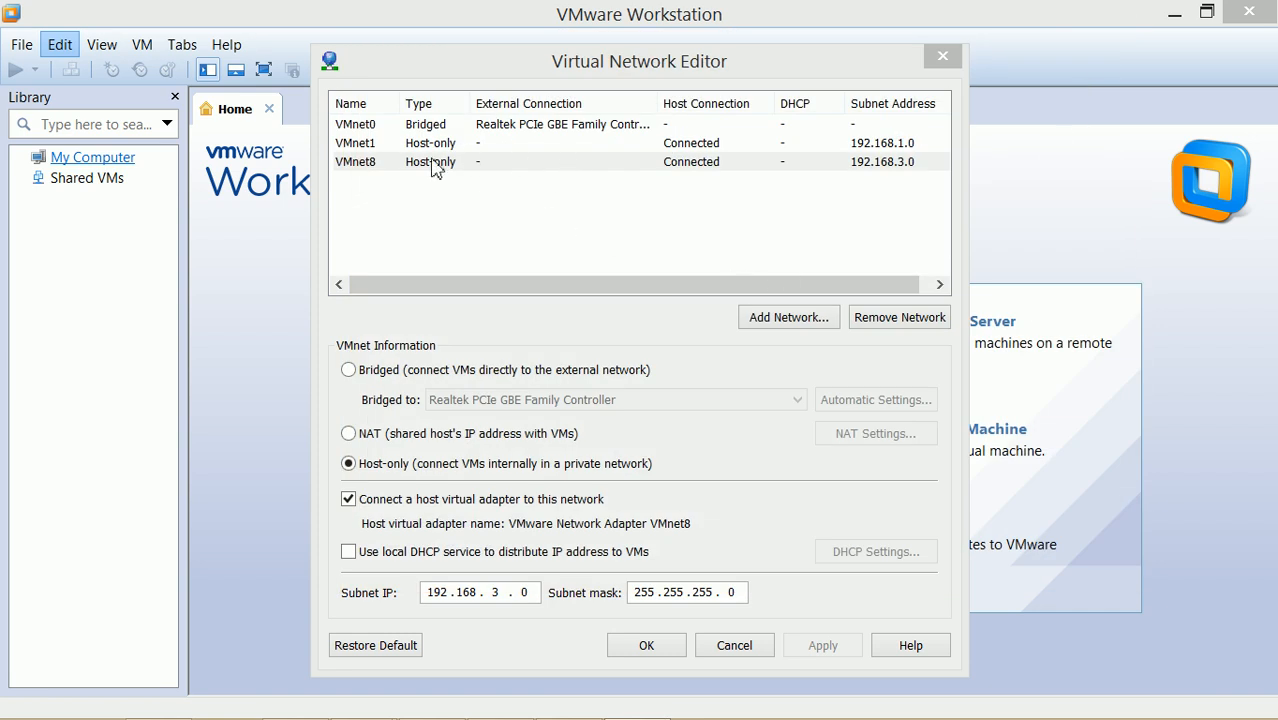
Show VMnet1 as host-only on 192.168.1.0/255.255.255.0 with host adapter connected and DHCP off
left_click(364, 150)
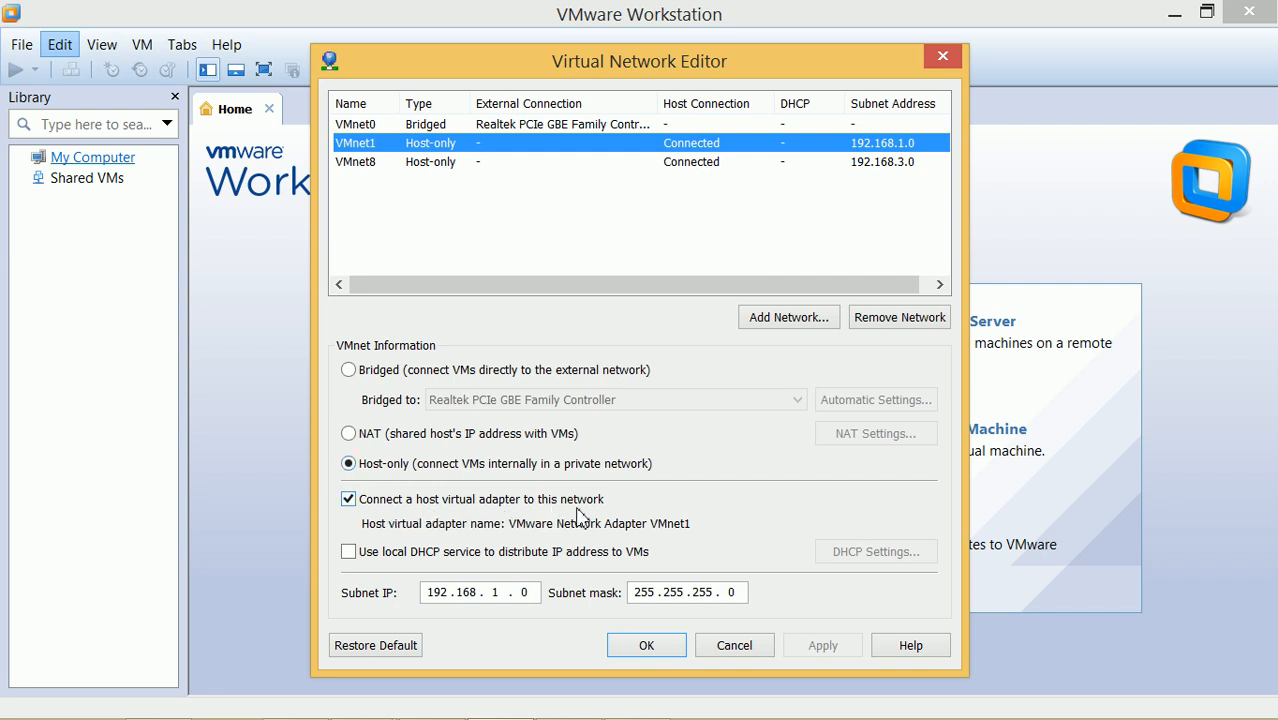
mouse_move(600, 690)
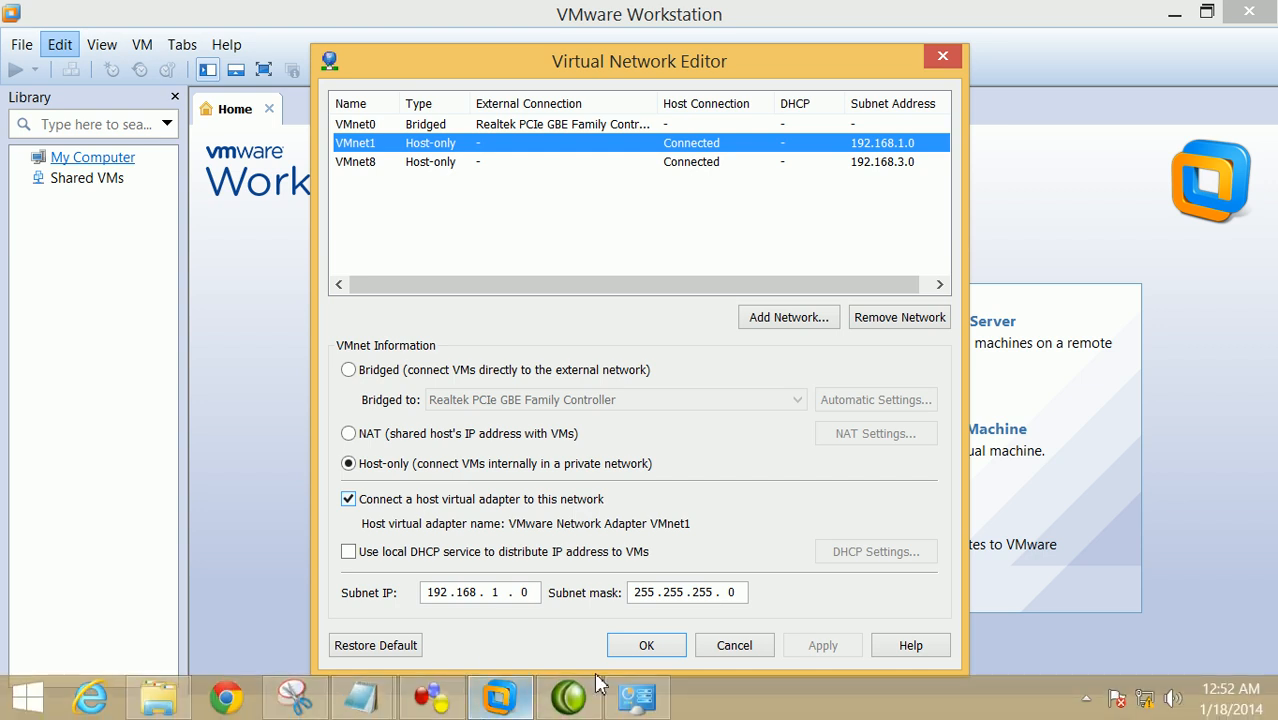
left_click(648, 712)
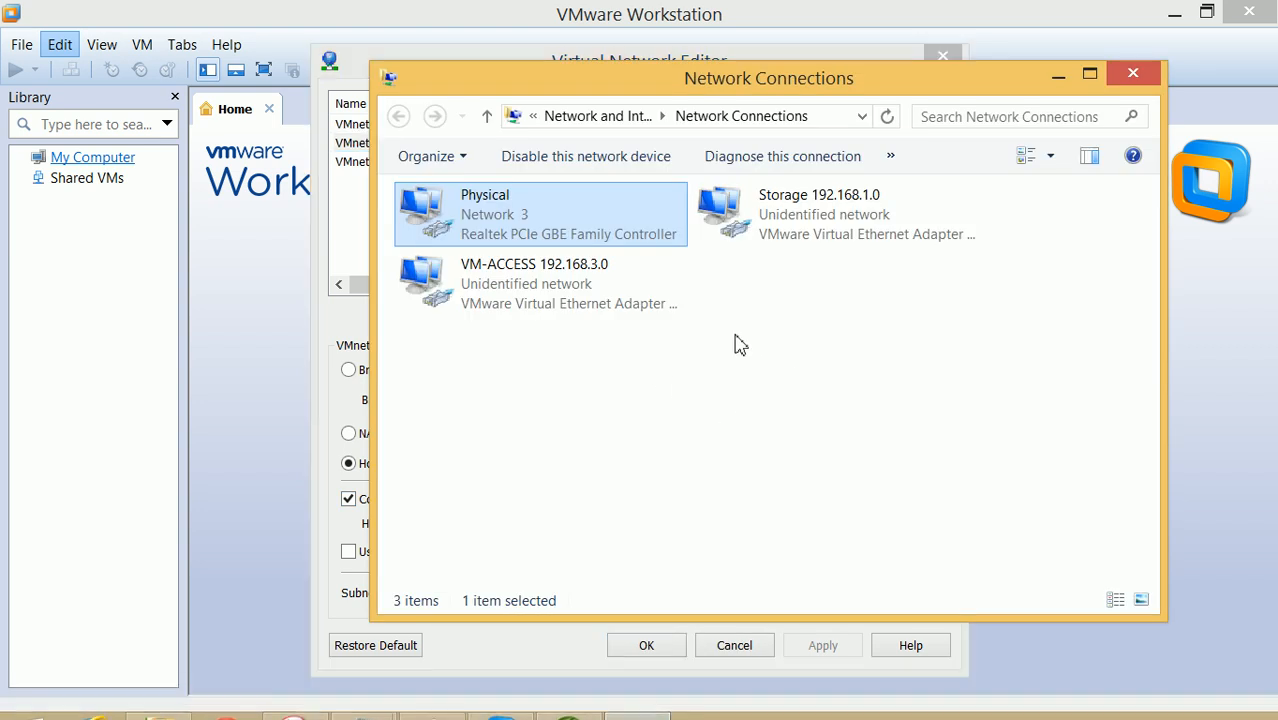
left_click(827, 225)
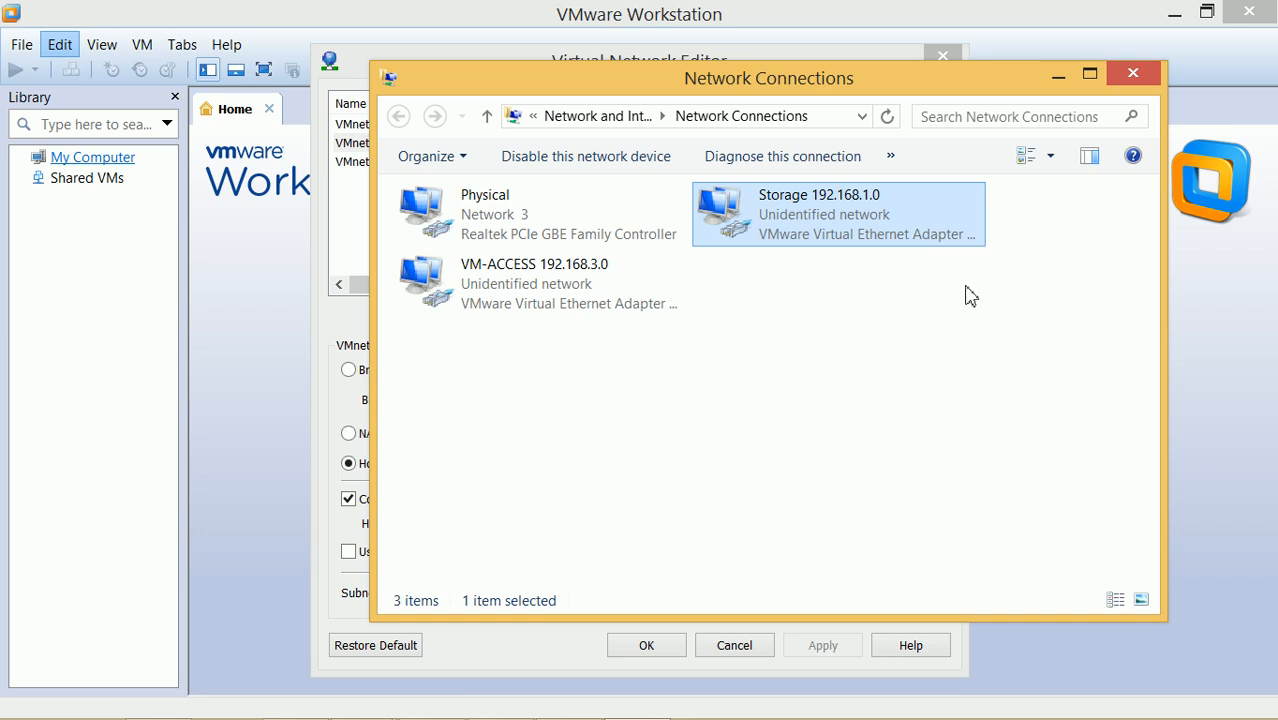
left_click(1058, 75)
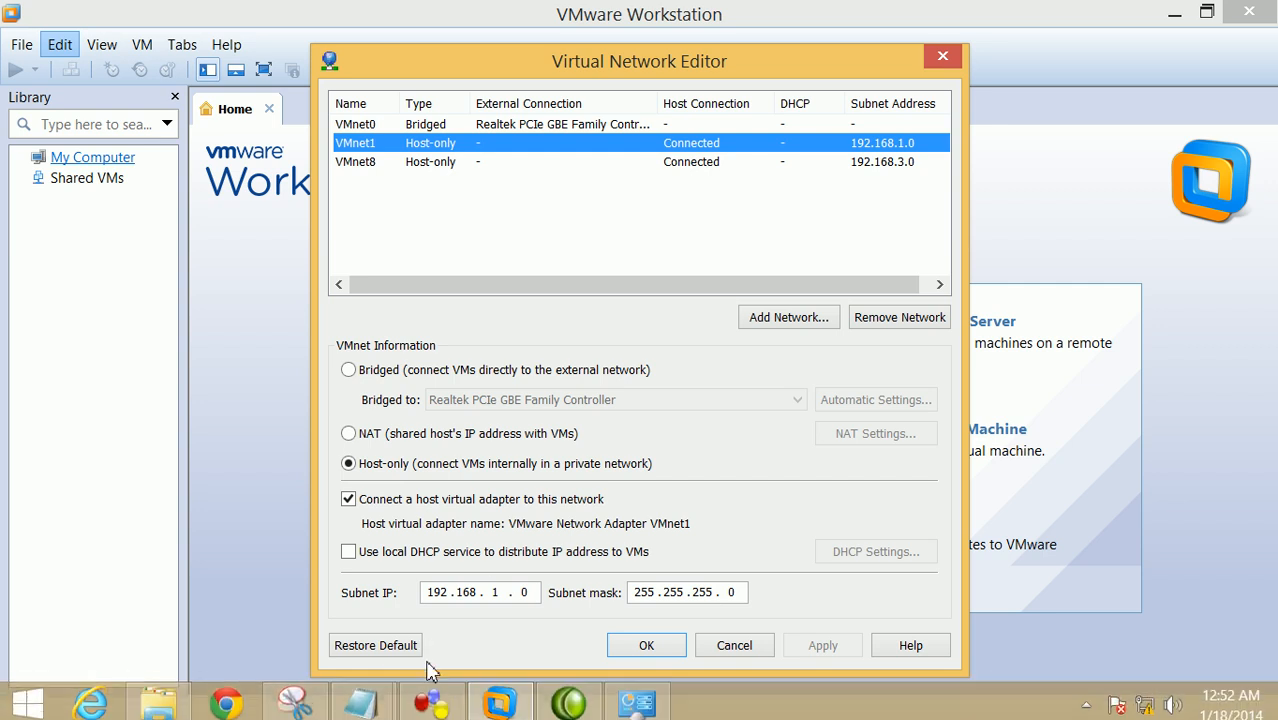
mouse_move(580, 717)
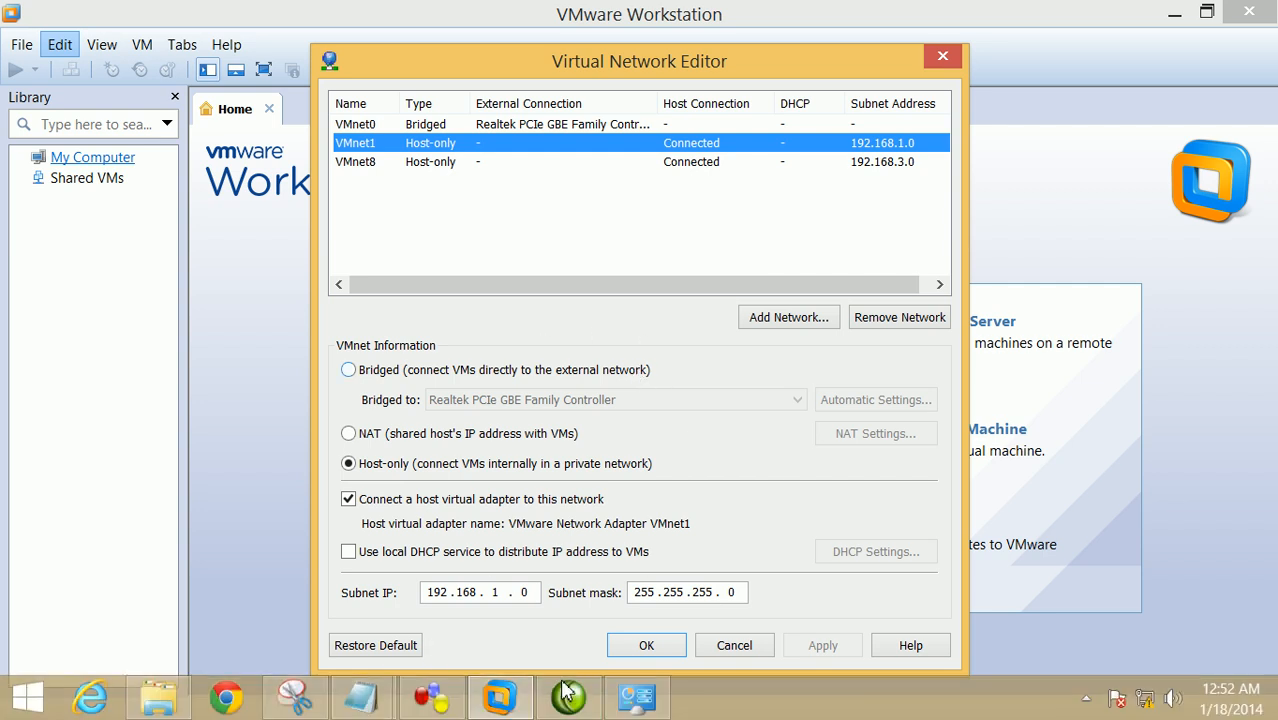
Minimize the Part 3 notes, bring up the Part 2 guideline and highlight its Management Network Subnet line
mouse_move(360, 697)
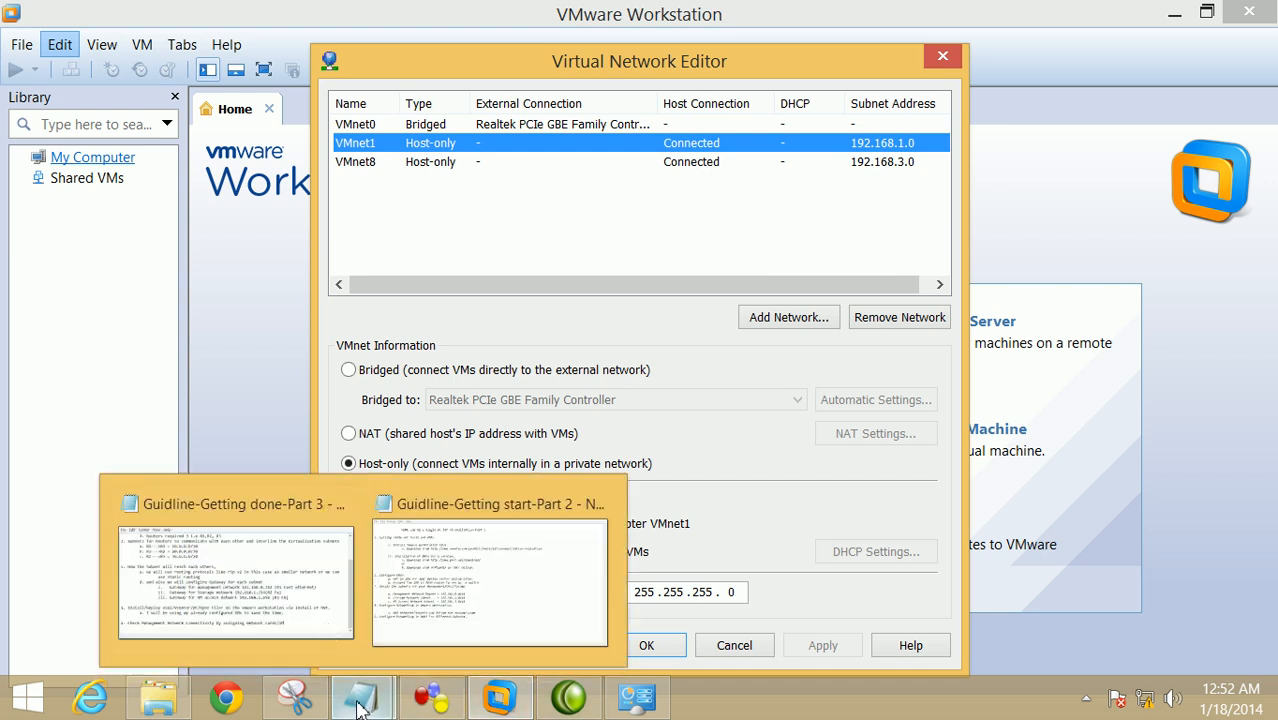
left_click(314, 605)
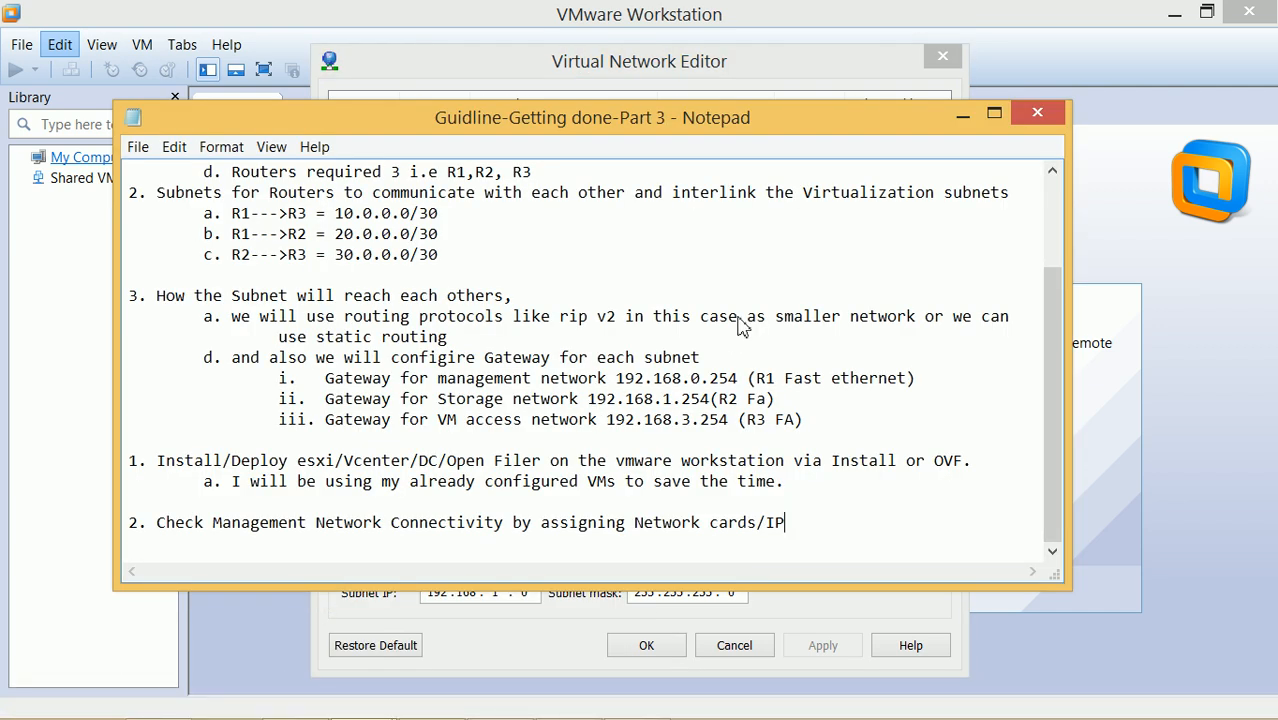
left_click(966, 121)
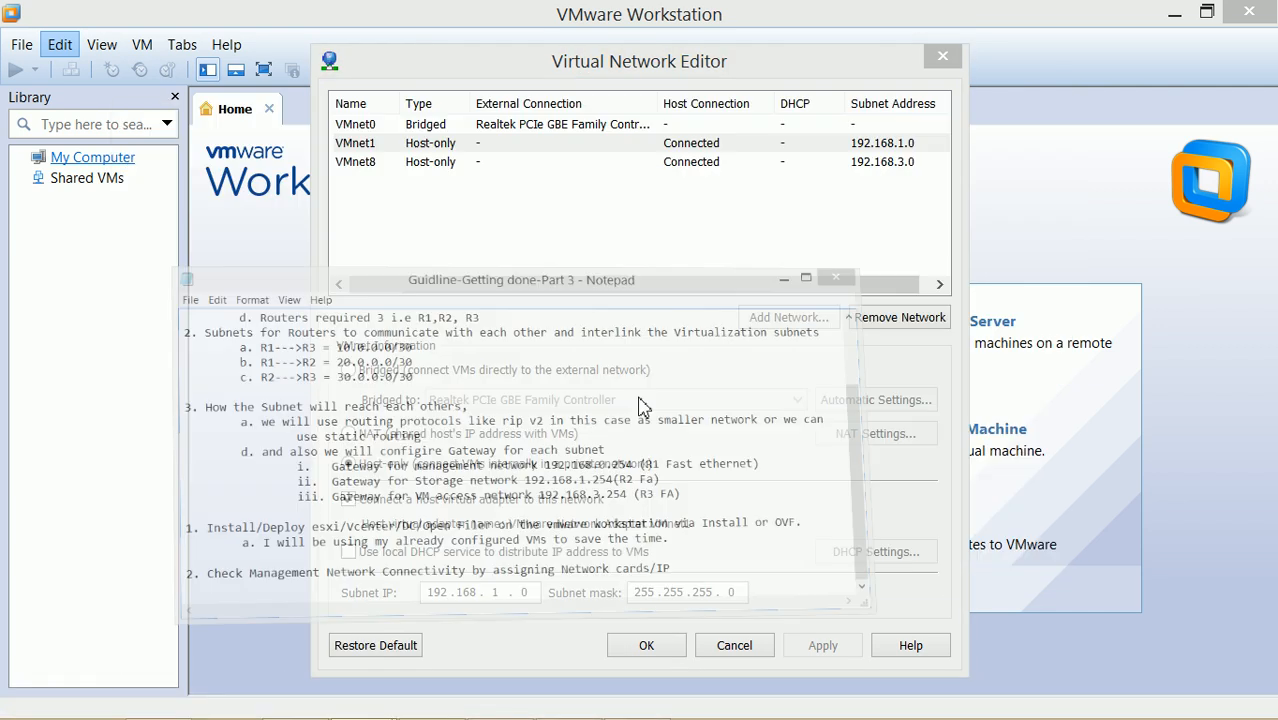
mouse_move(360, 697)
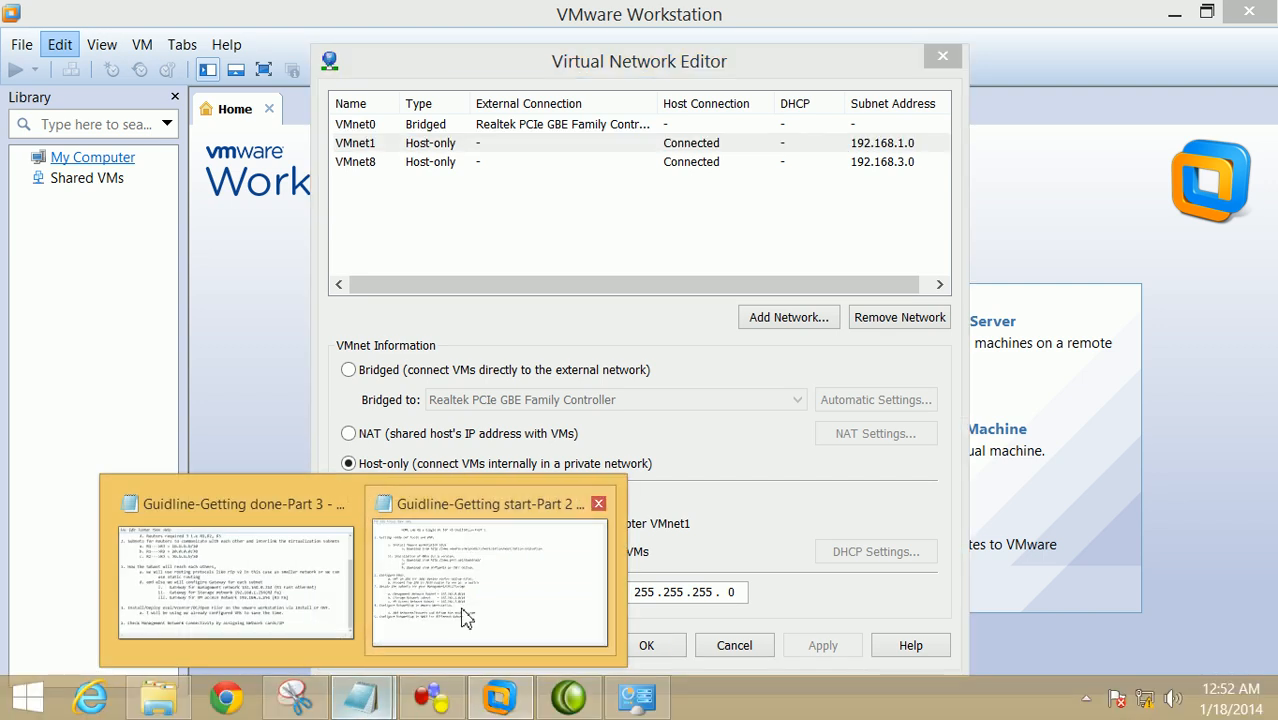
left_click(456, 624)
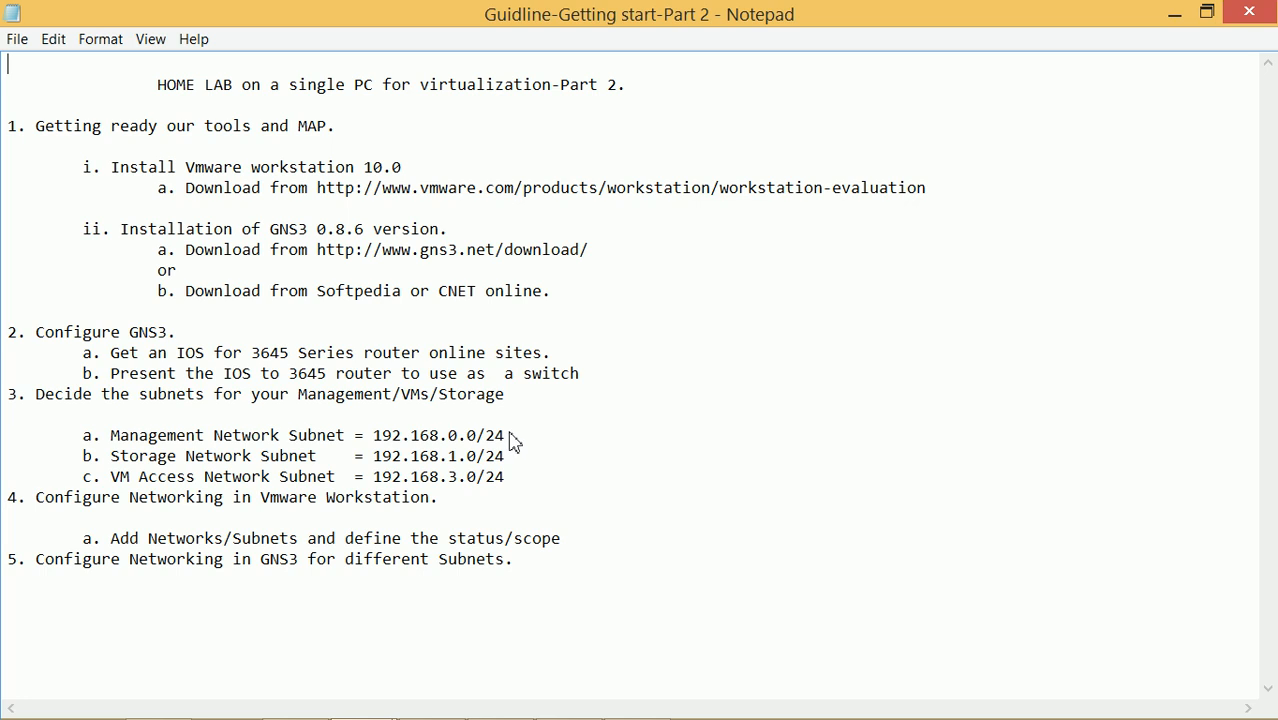
left_click_drag(506, 436, 112, 437)
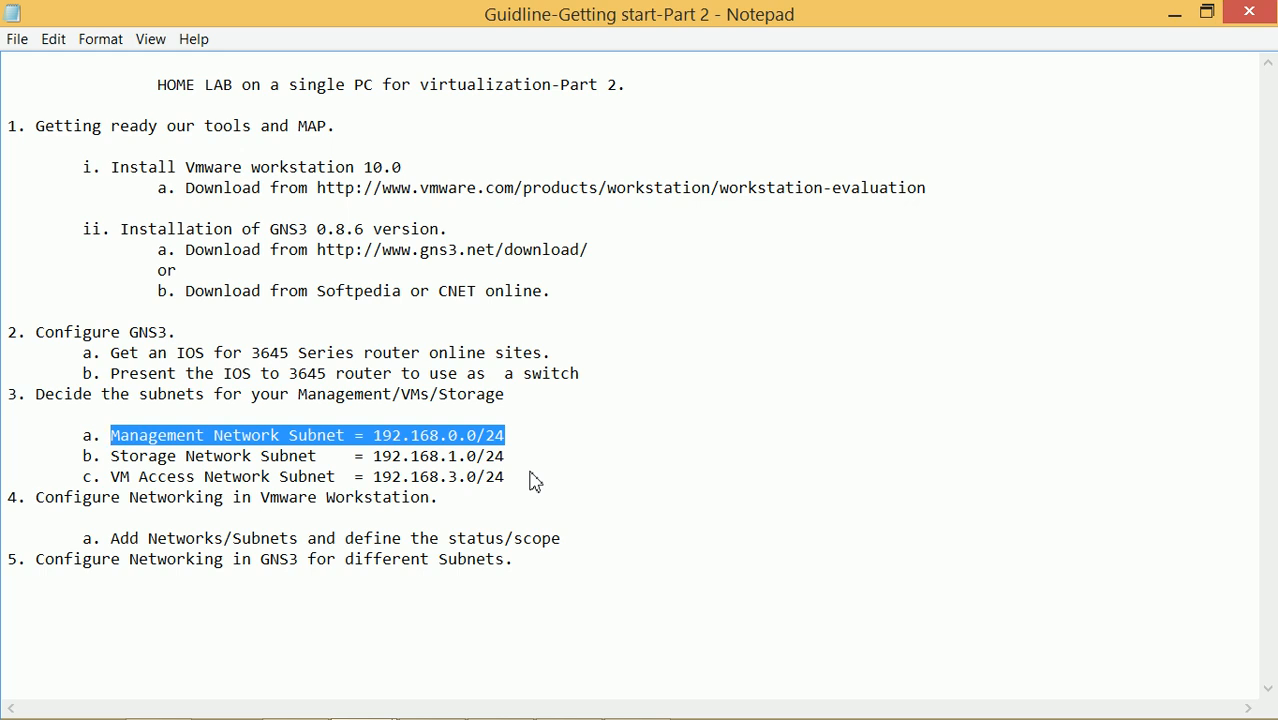
left_click_drag(516, 453, 113, 458)
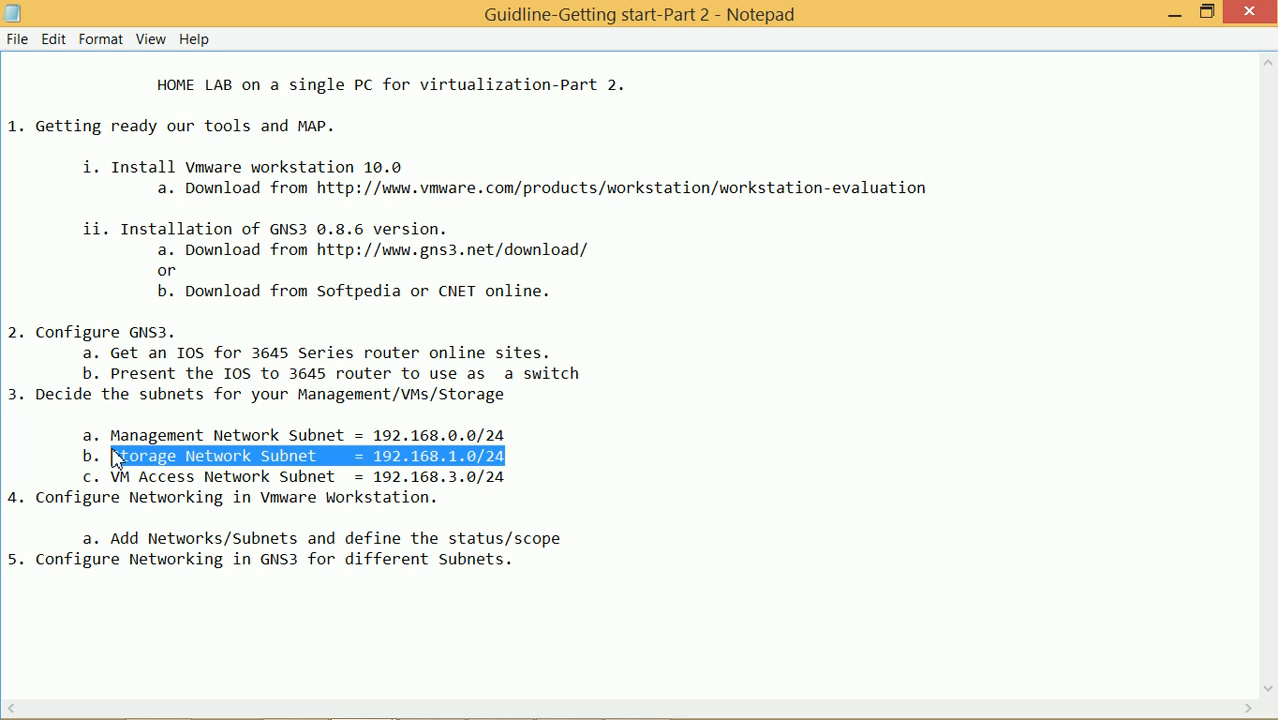
left_click(508, 479)
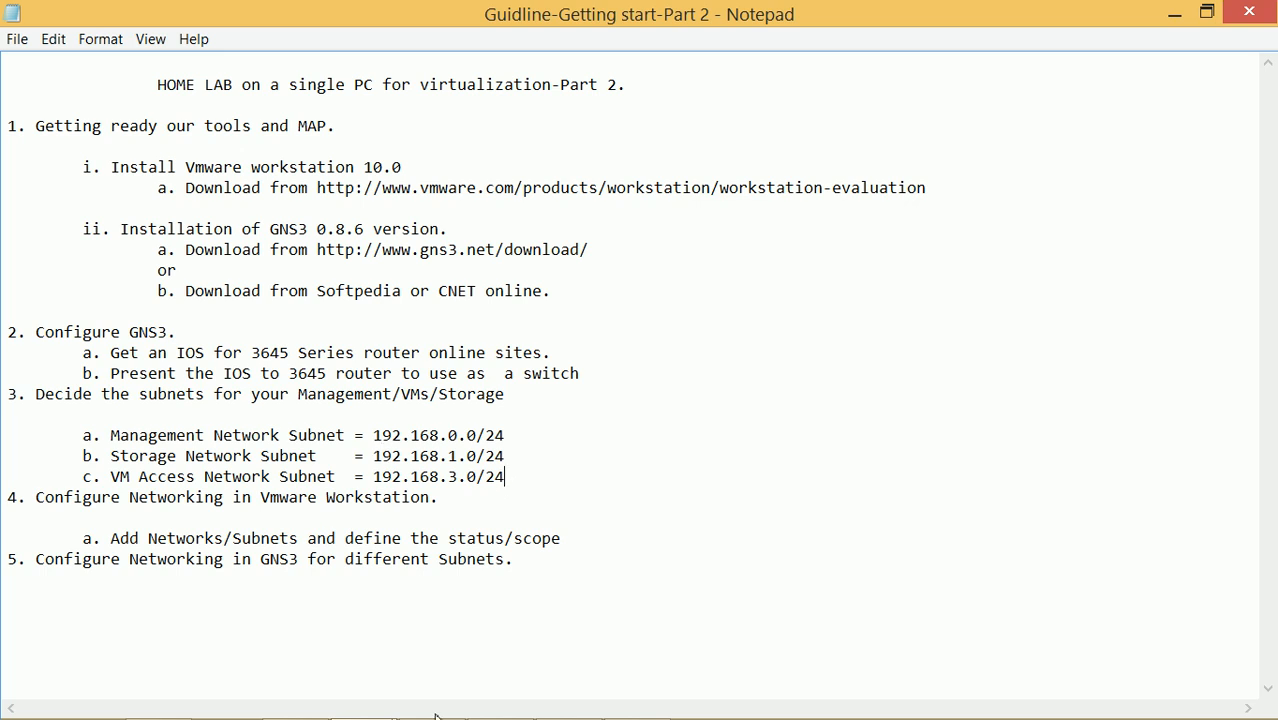
mouse_move(430, 712)
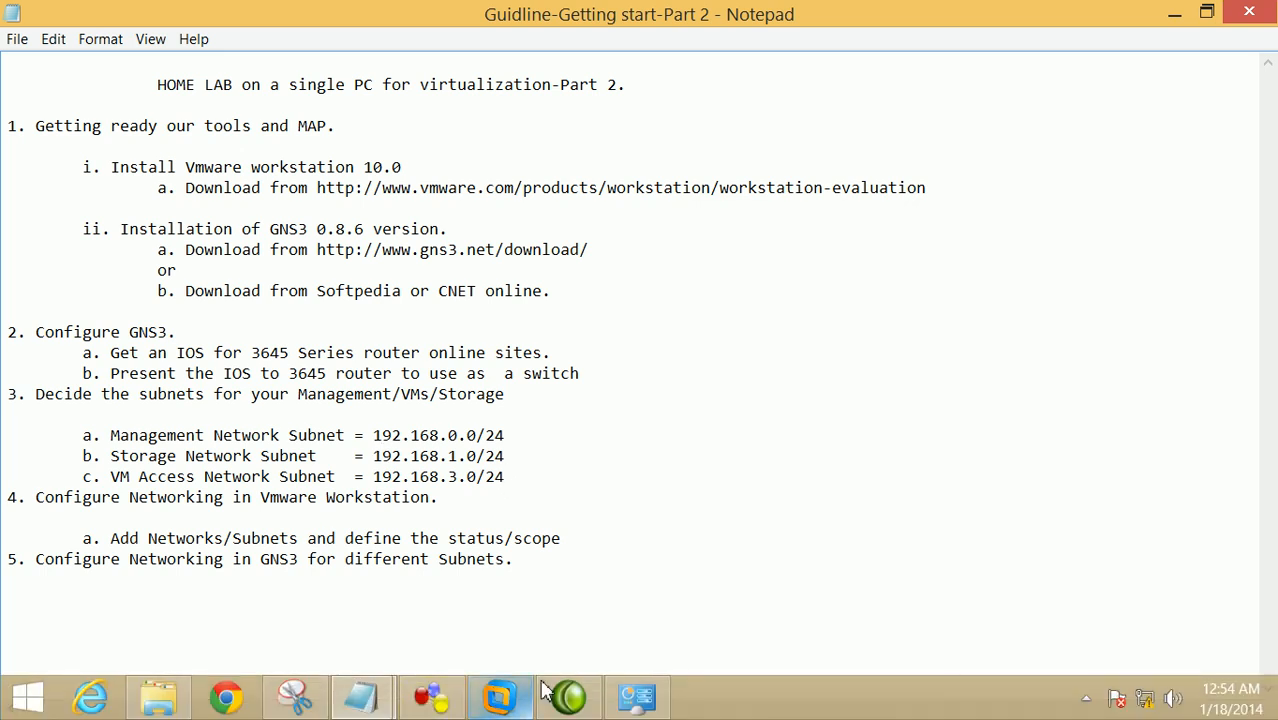
Glance at the host's Network Connections, minimize it, and return to VMware's Virtual Network Editor
left_click(637, 697)
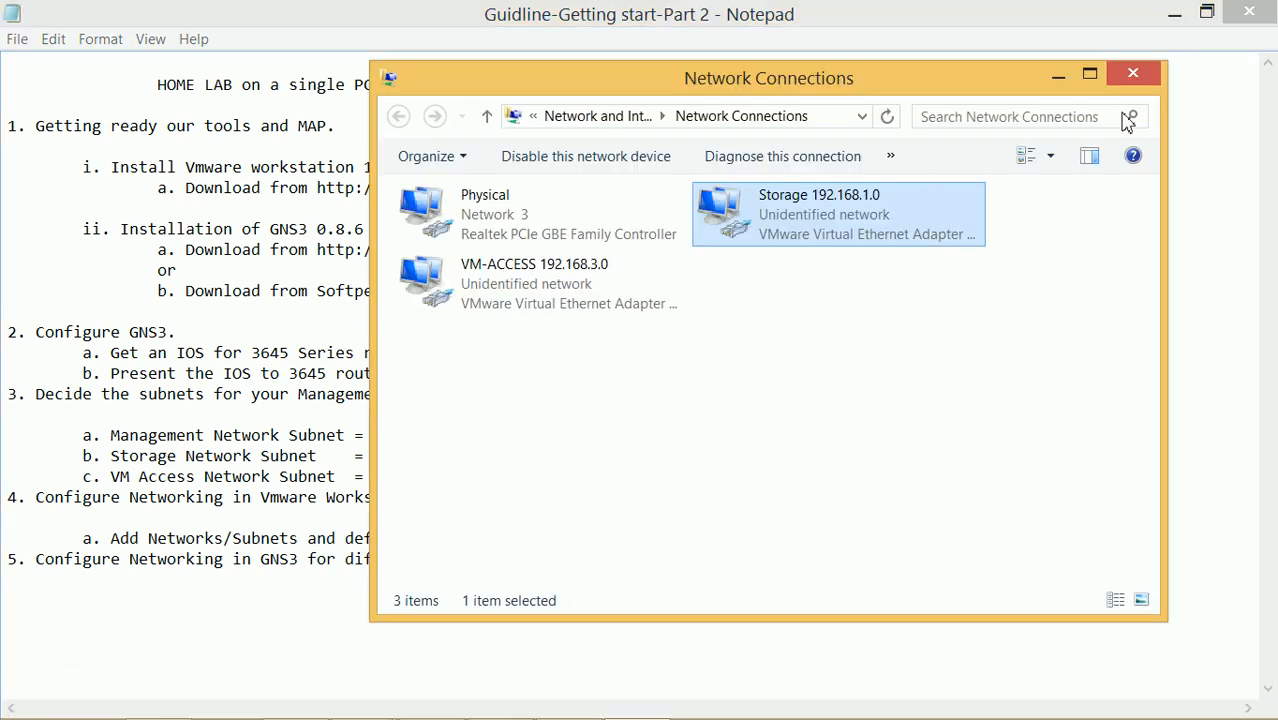
left_click(1058, 77)
mouse_move(466, 714)
left_click(499, 697)
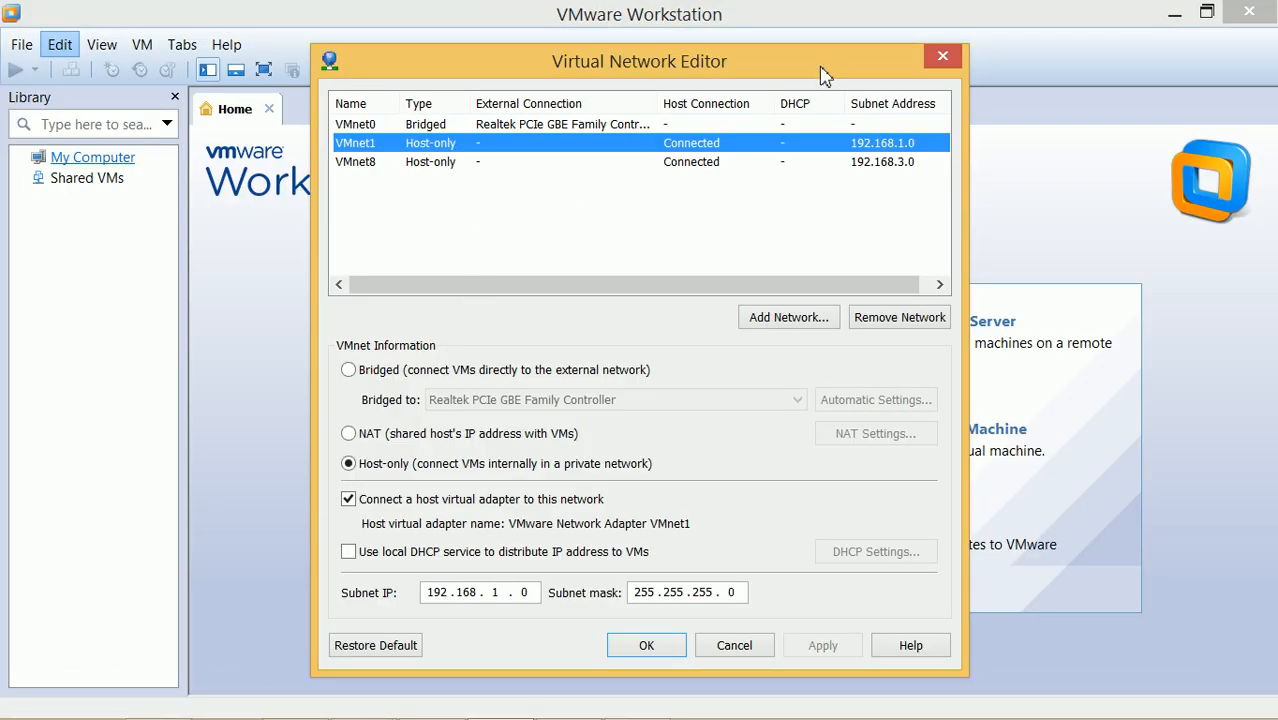
Bring the Part 3 guideline notes forward and maximize them
mouse_move(662, 708)
mouse_move(366, 703)
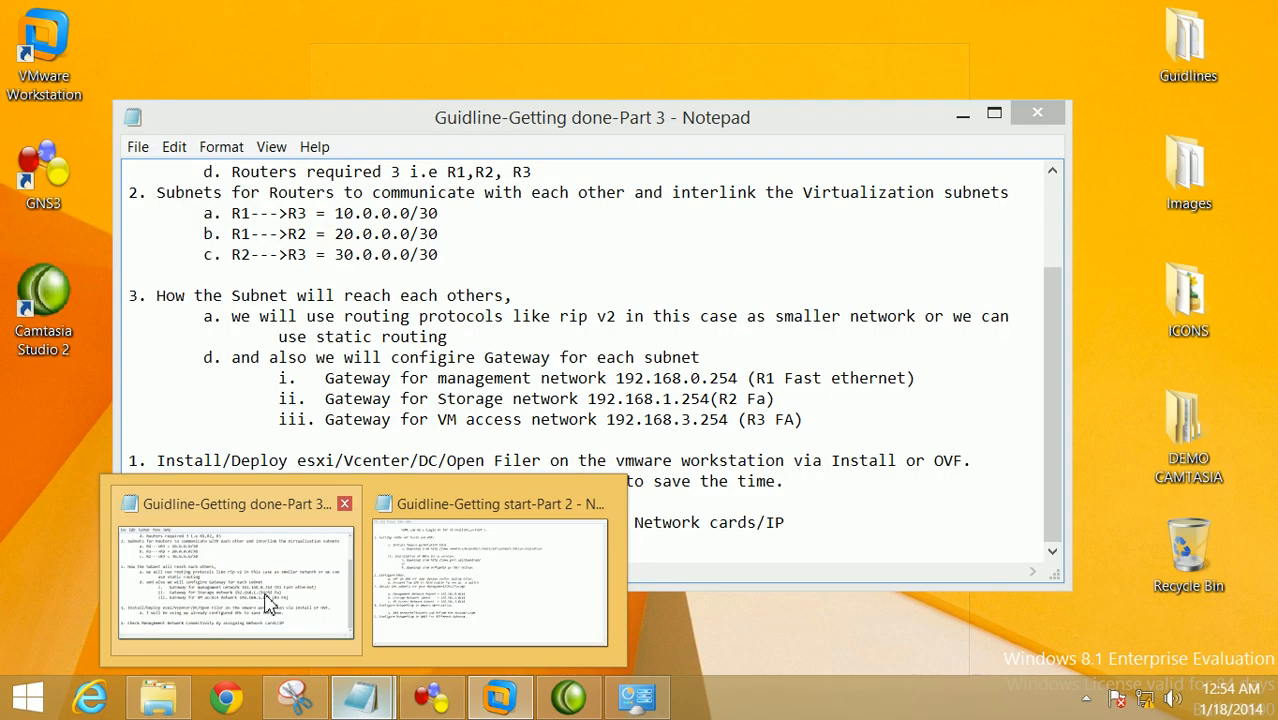
left_click(343, 605)
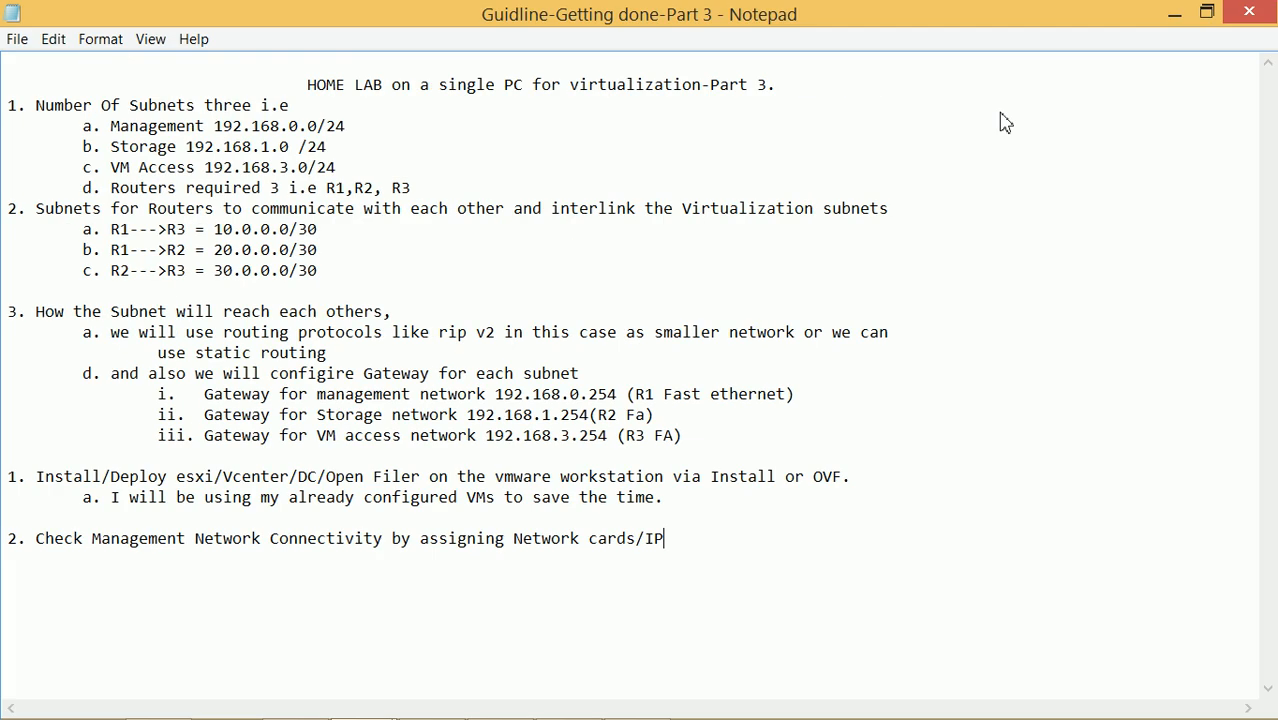
left_click(995, 113)
Highlight the R1–R3, R1–R2 and 30.0.0.0/30 R2–R3 link subnets, then return to VMware
left_click_drag(320, 230, 224, 232)
left_click_drag(322, 250, 222, 252)
left_click_drag(324, 271, 223, 272)
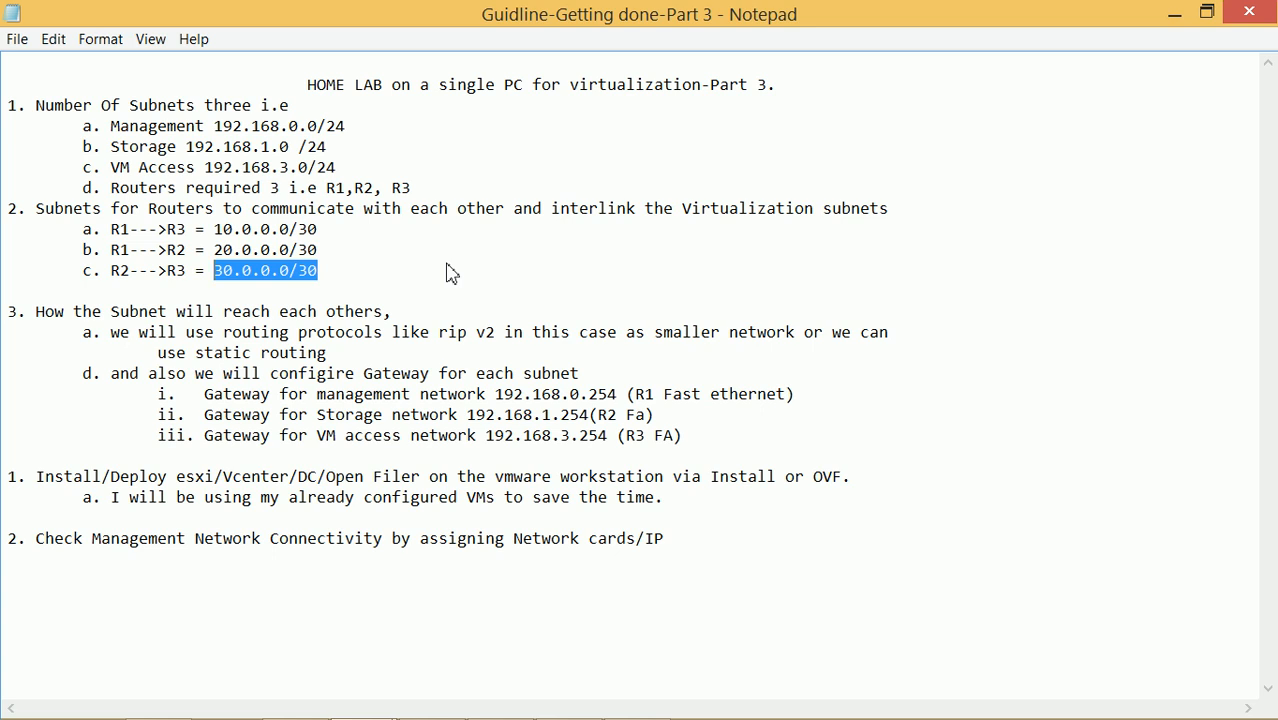
key("alt+Tab")
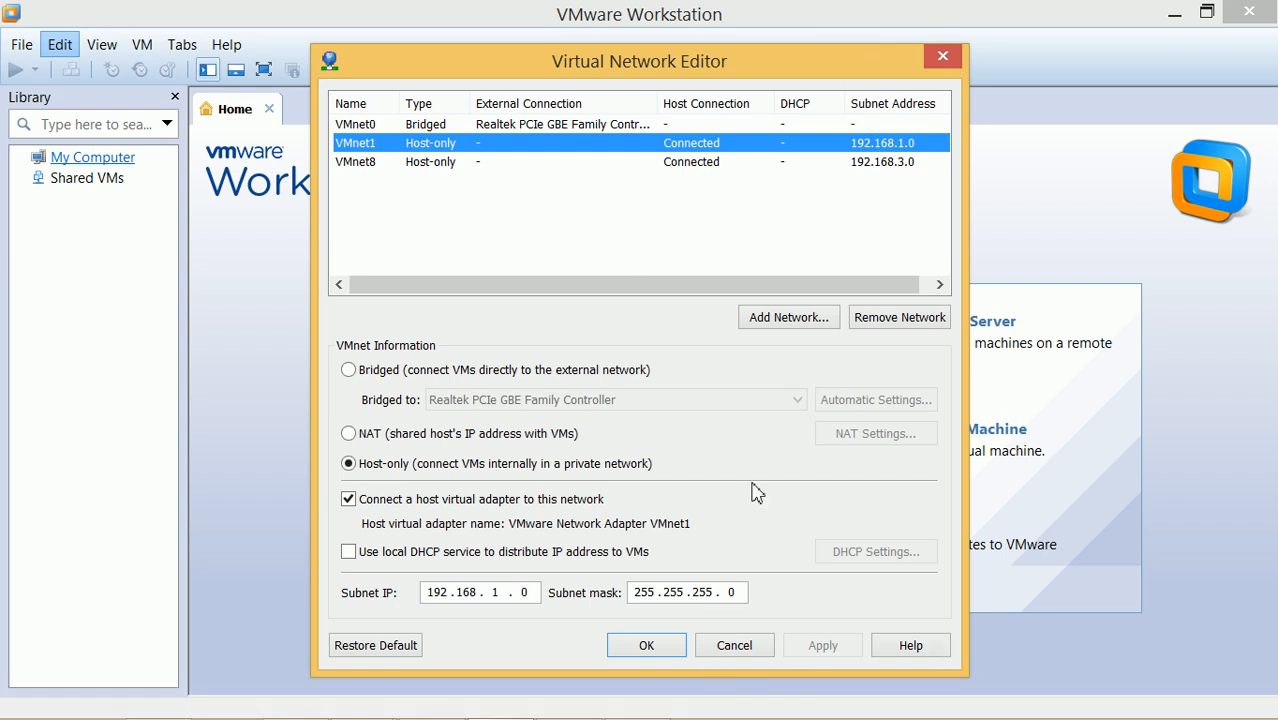
Review VMnet0 and VMnet8 settings, then cancel the Virtual Network Editor without applying changes
left_click(423, 127)
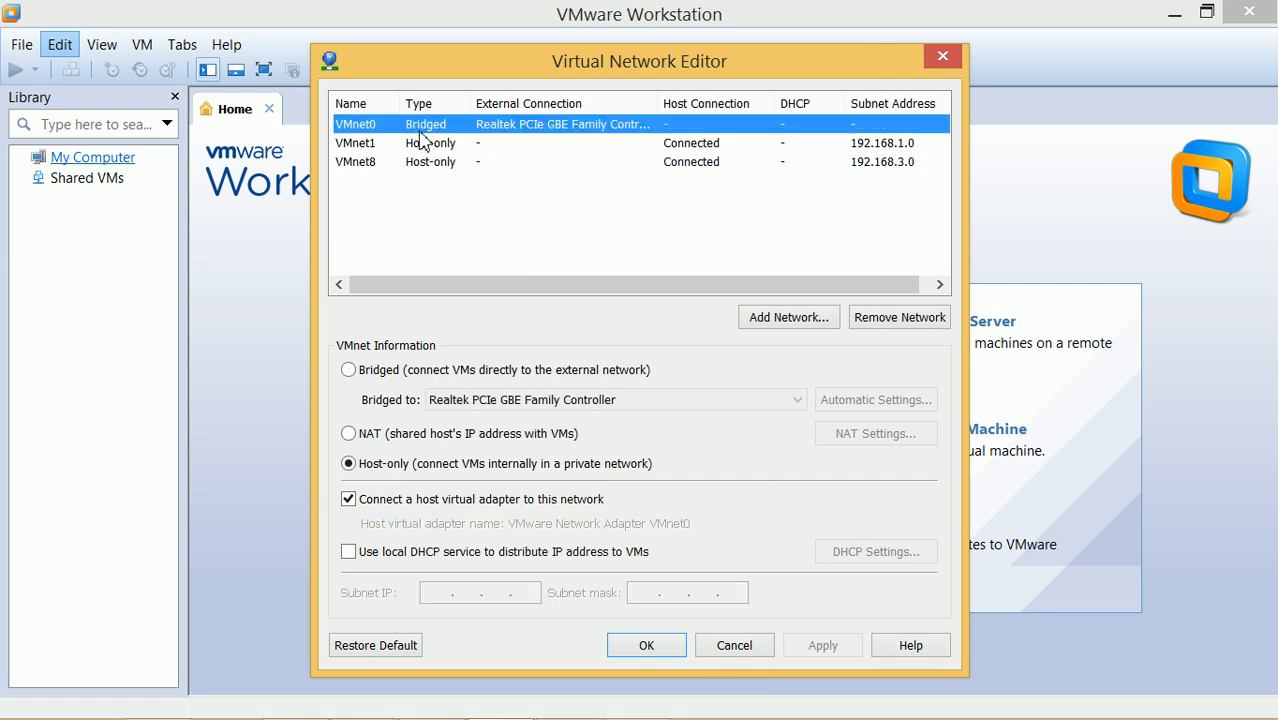
left_click(432, 165)
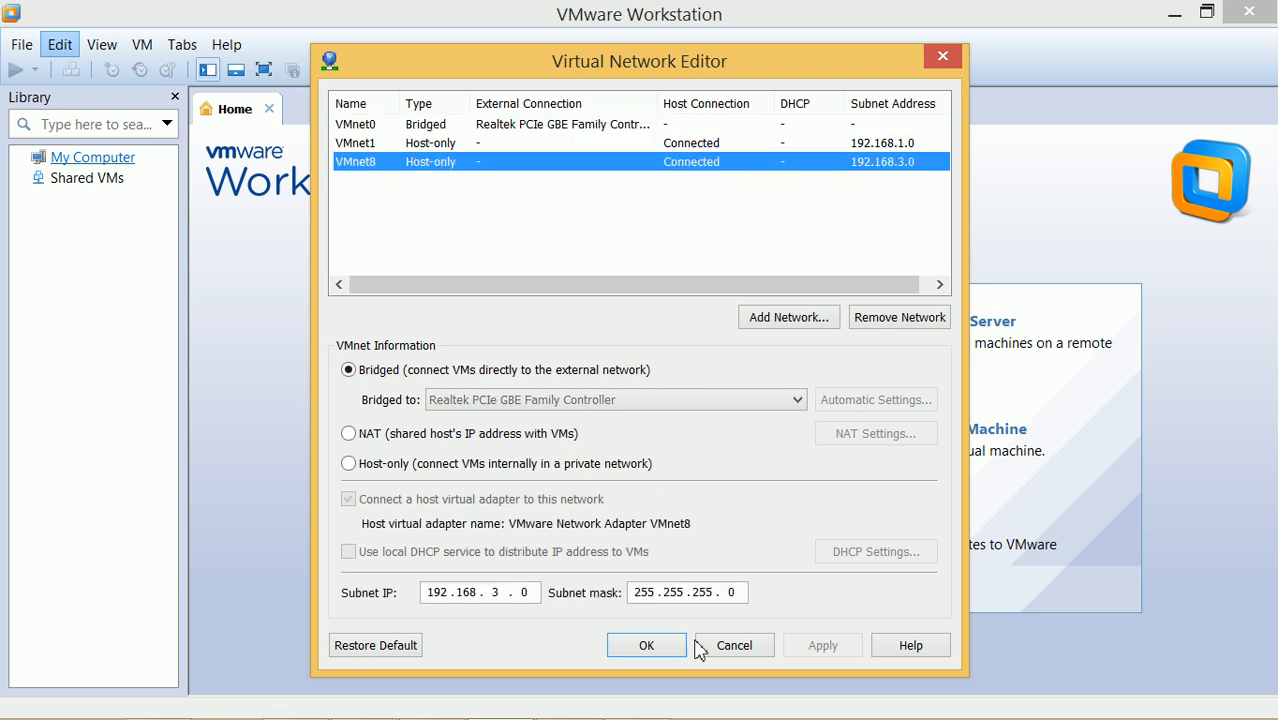
left_click(733, 650)
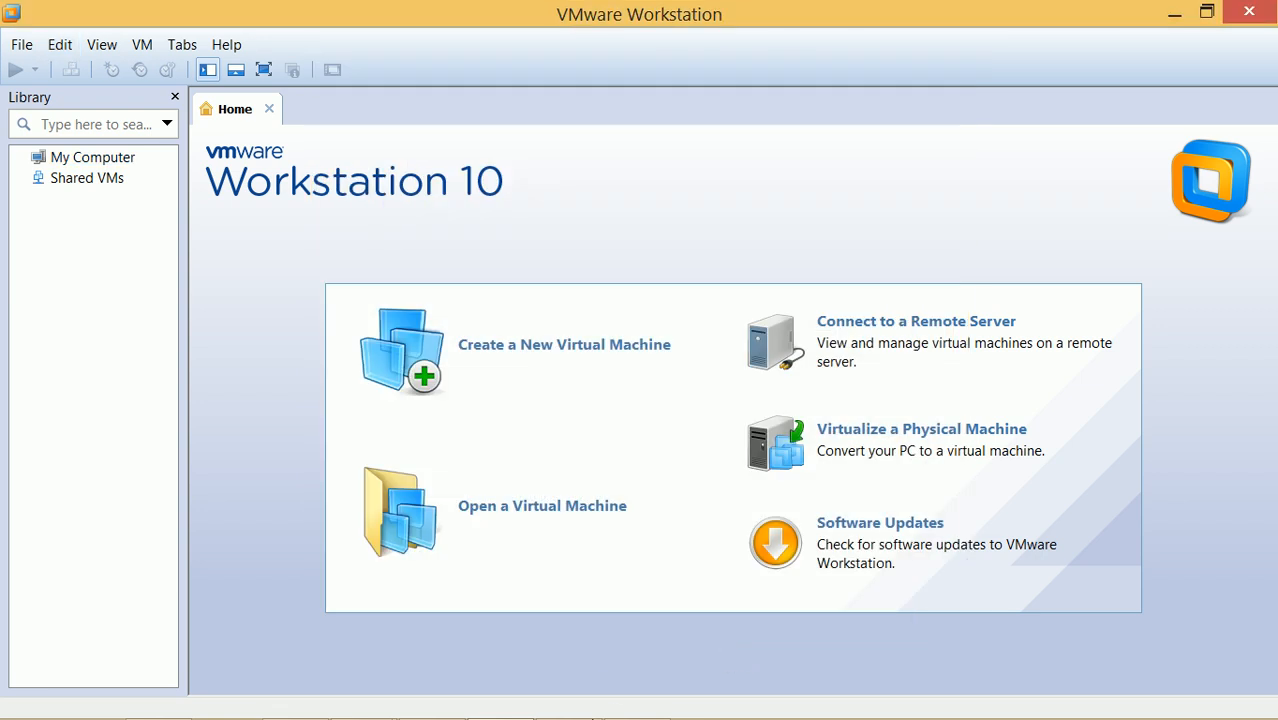
Minimize VMware and the Part 2 notes and bring up the GNS3 Routing test project
left_click(1175, 14)
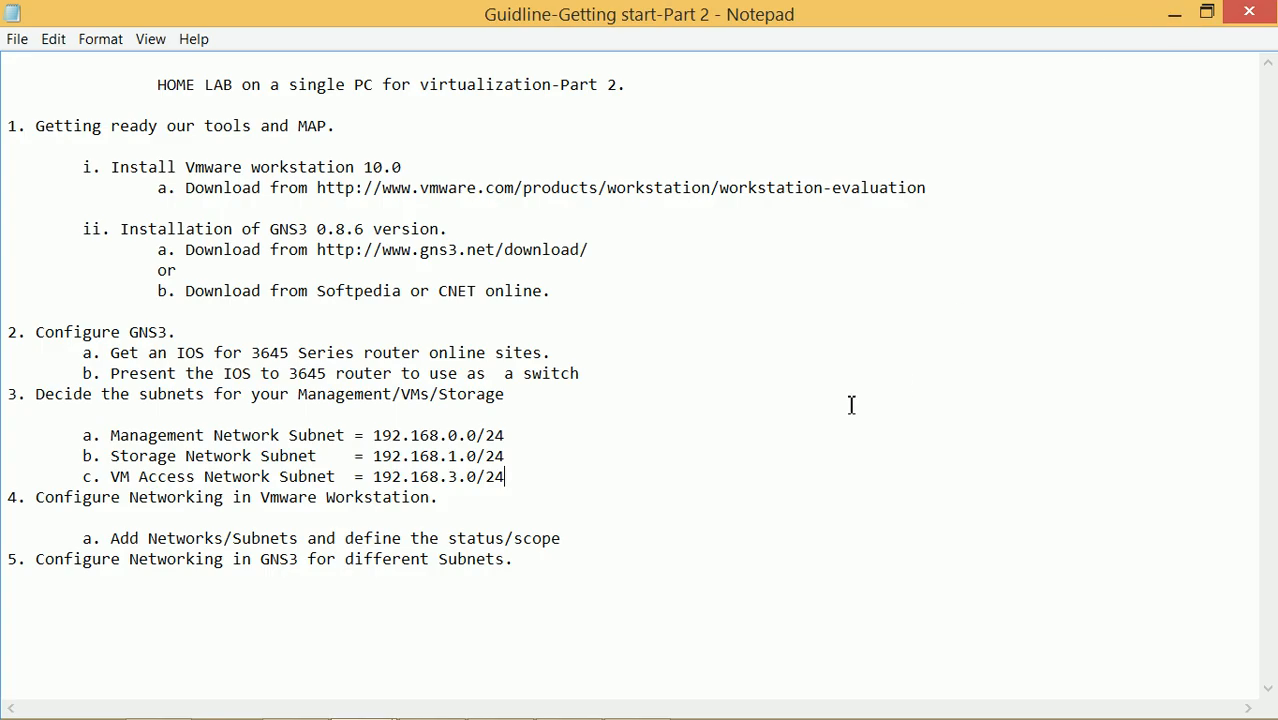
left_click(1175, 14)
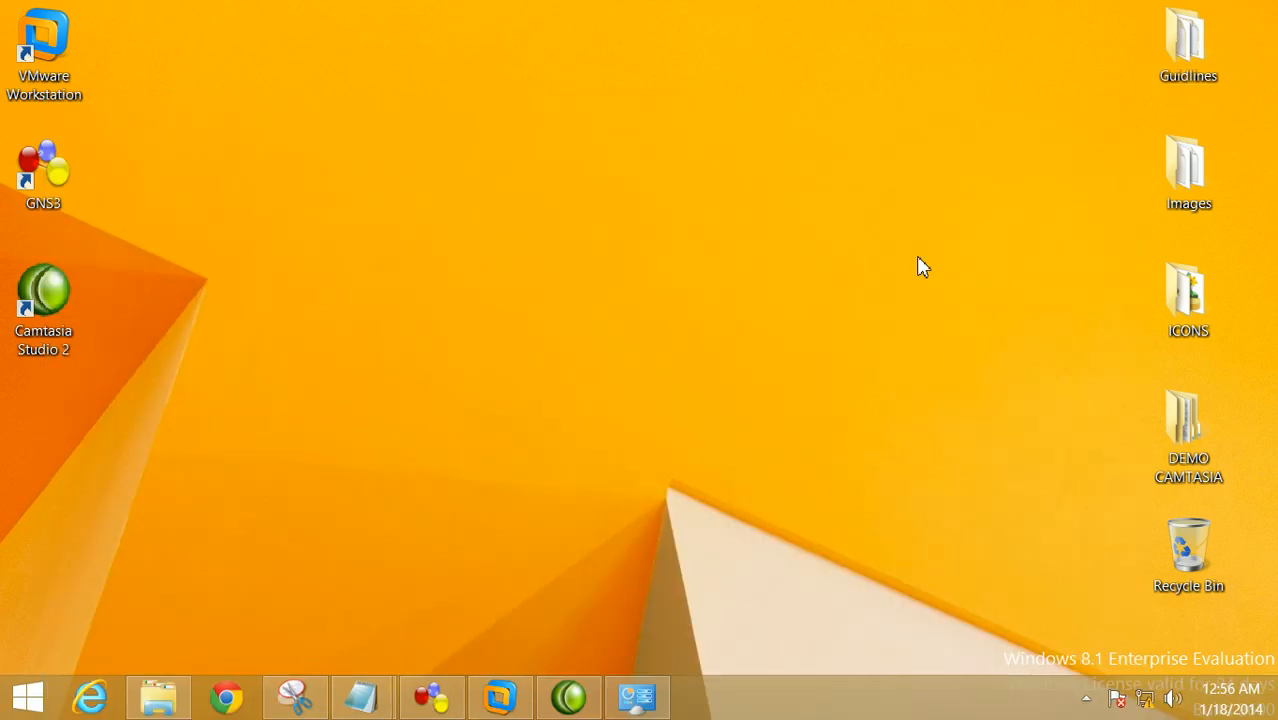
mouse_move(540, 712)
mouse_move(430, 700)
left_click(450, 599)
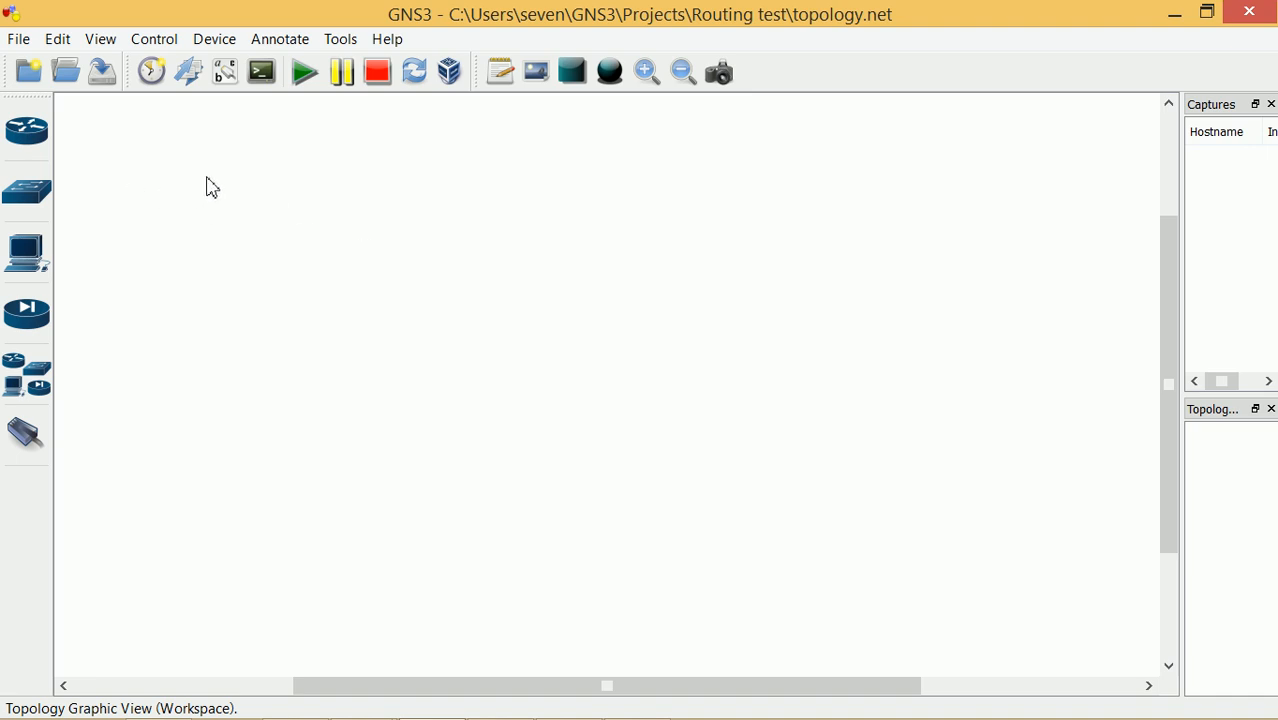
Place three c3600 routers R1, R2 and R3 on the workspace and nudge them into position
left_click(29, 131)
left_click_drag(145, 190, 604, 216)
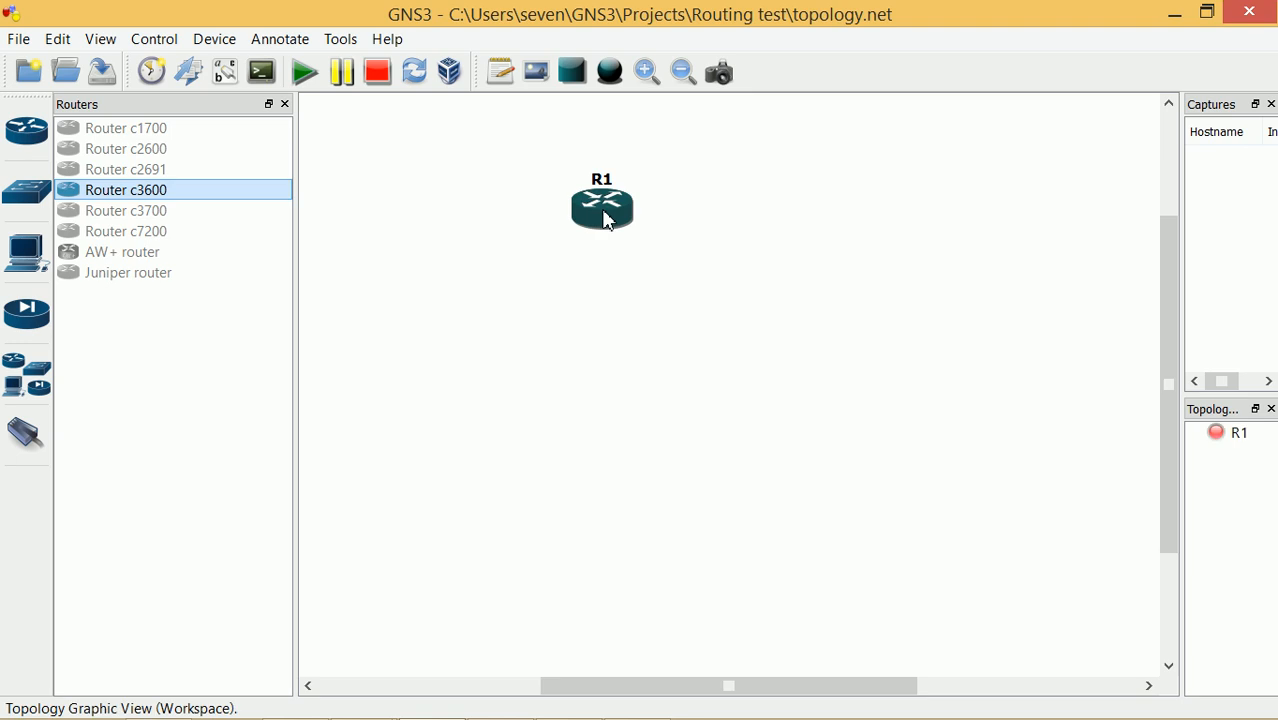
left_click_drag(180, 199, 519, 394)
left_click_drag(176, 192, 752, 397)
left_click_drag(614, 219, 675, 217)
left_click_drag(765, 399, 819, 394)
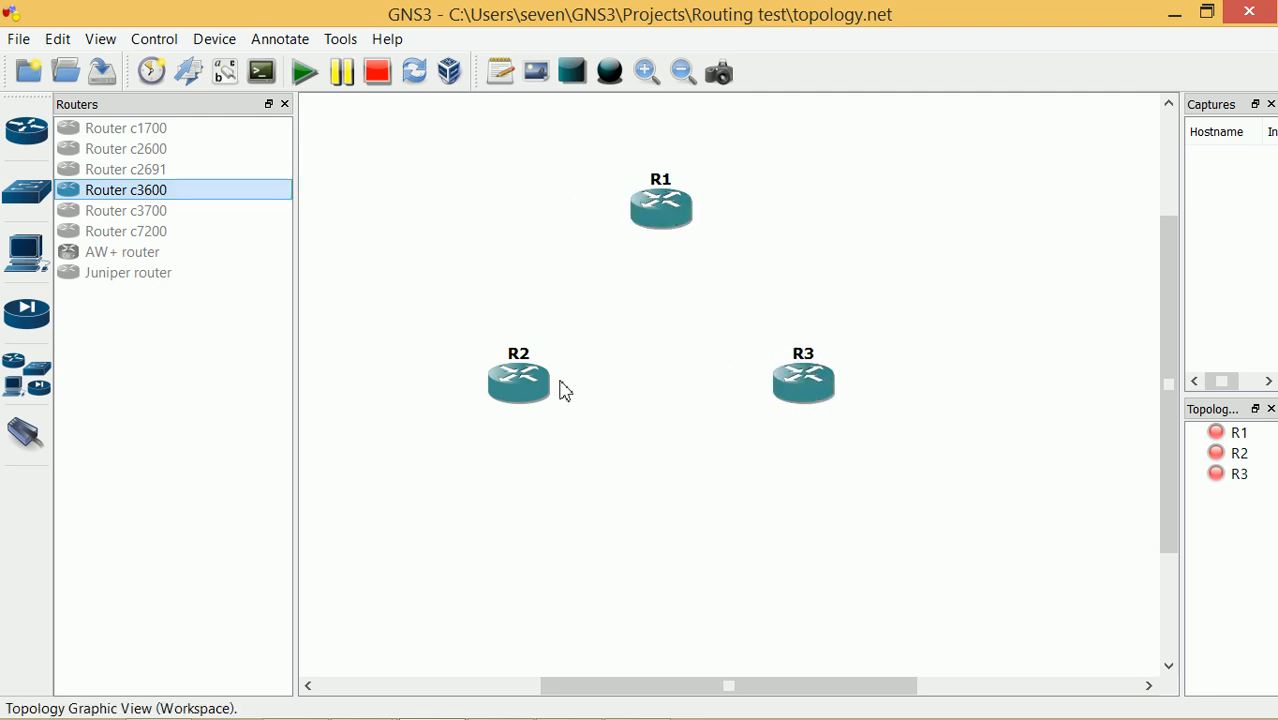
left_click_drag(538, 396, 528, 401)
mouse_move(670, 223)
left_mouse_down()
mouse_move(660, 236)
mouse_move(655, 221)
left_mouse_up()
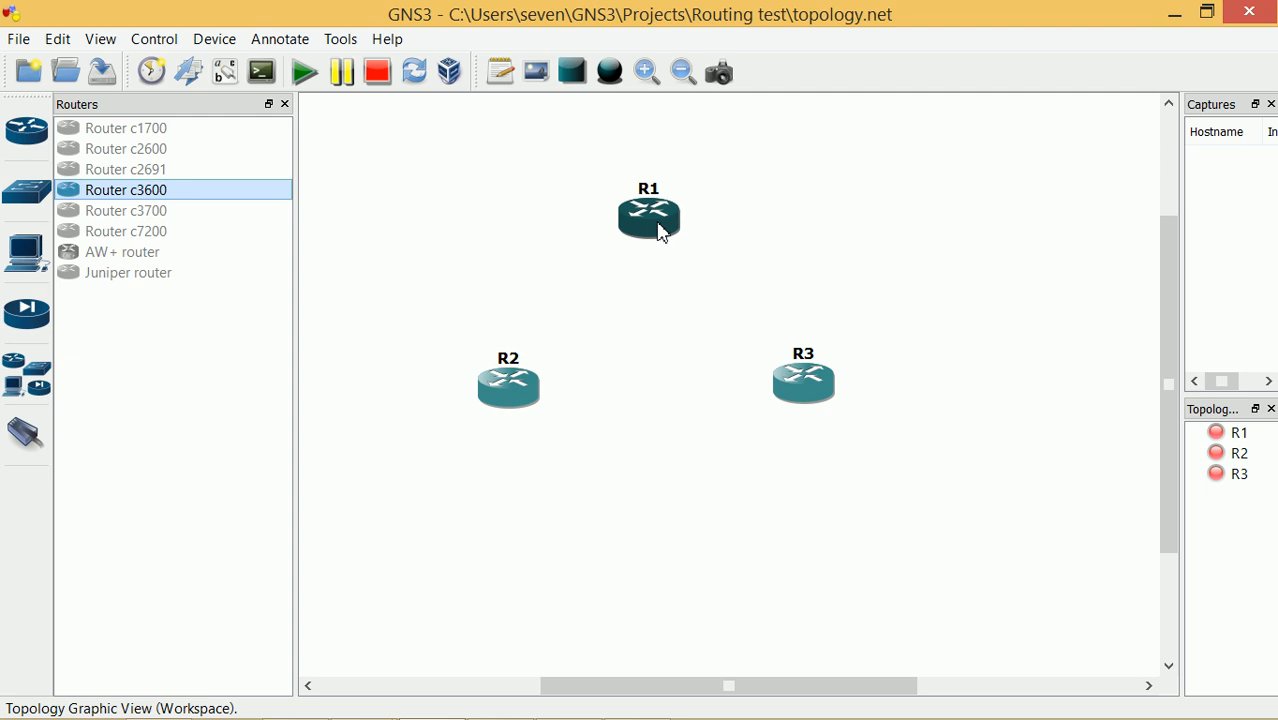
Add clouds C1, C2 and C3, then arrange routers and clouds into a triangle layout
left_click(17, 393)
left_click_drag(128, 553, 497, 525)
left_click_drag(152, 561, 843, 546)
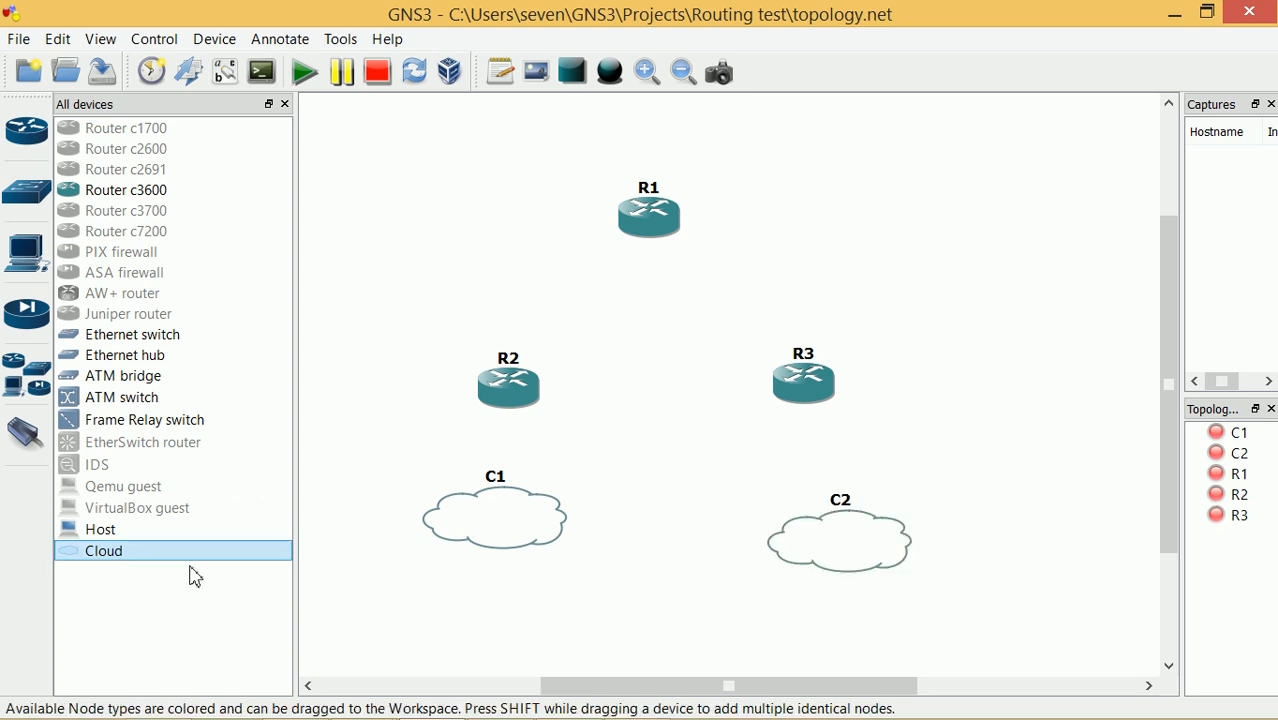
left_click_drag(185, 558, 465, 210)
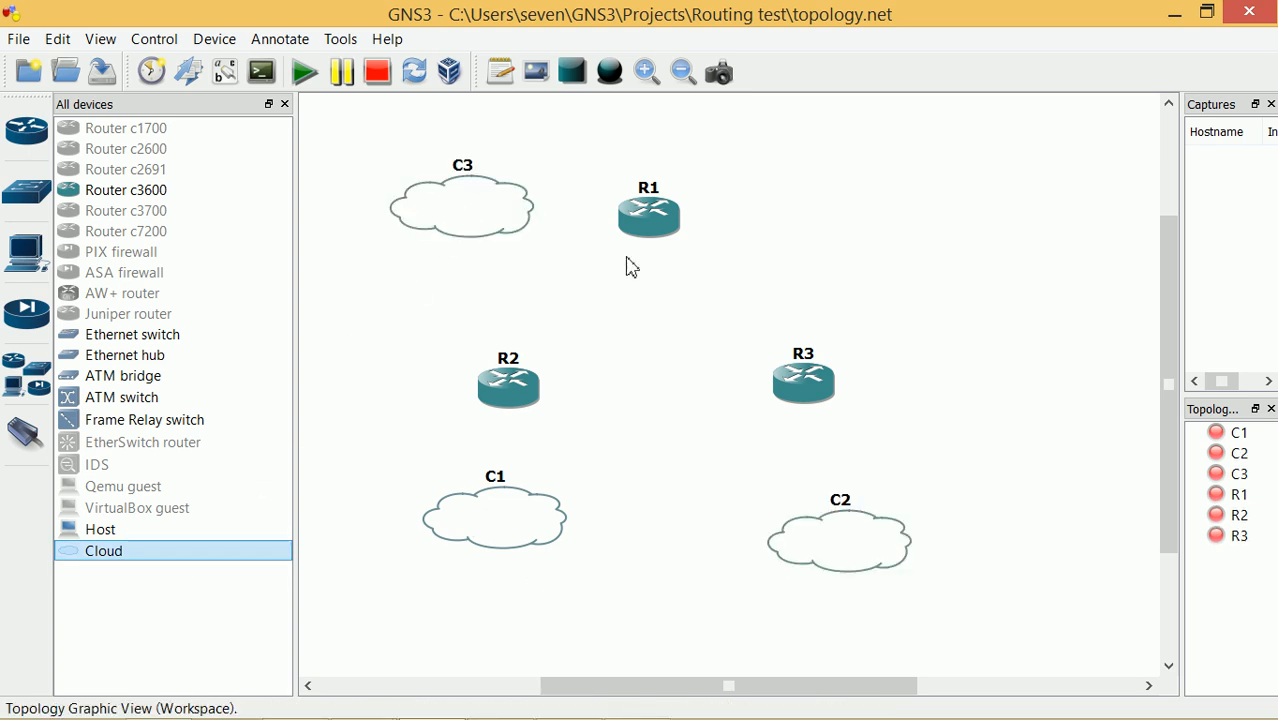
left_click_drag(656, 220, 562, 236)
left_click_drag(828, 390, 868, 245)
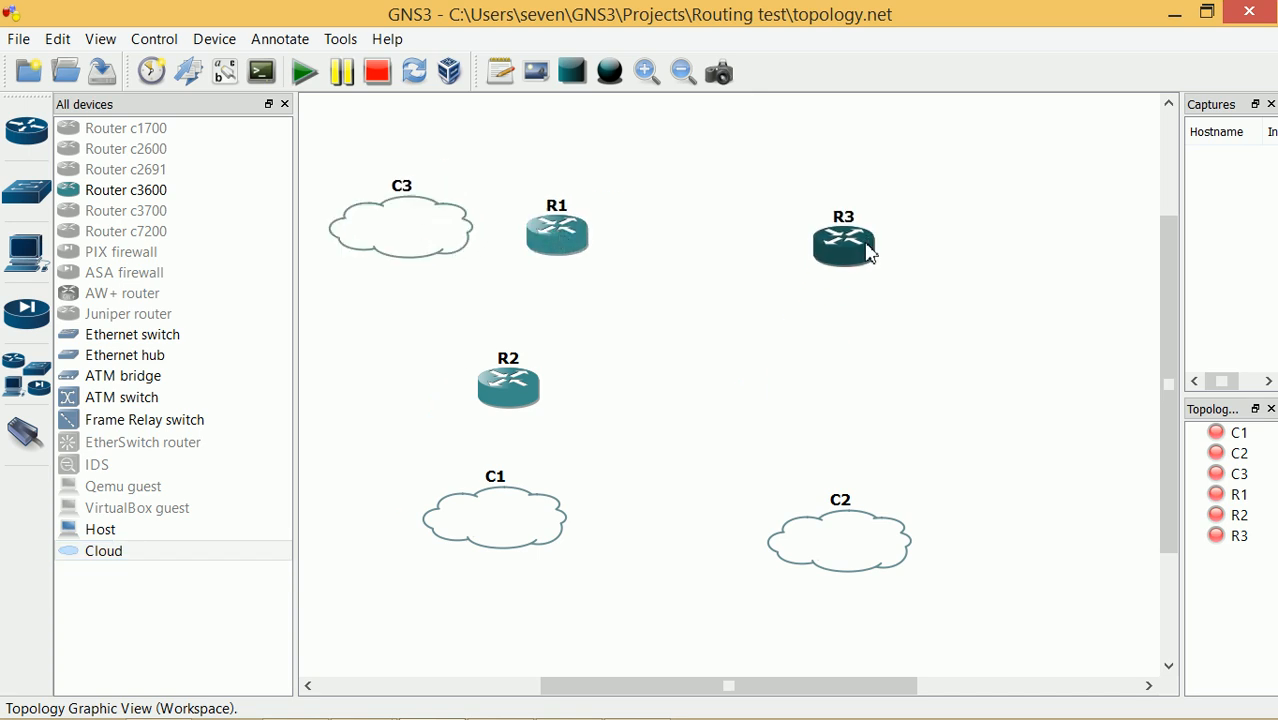
left_click_drag(876, 509, 1076, 214)
left_click_drag(510, 386, 700, 378)
left_click_drag(512, 533, 730, 534)
left_click_drag(561, 248, 577, 243)
left_click_drag(698, 382, 701, 366)
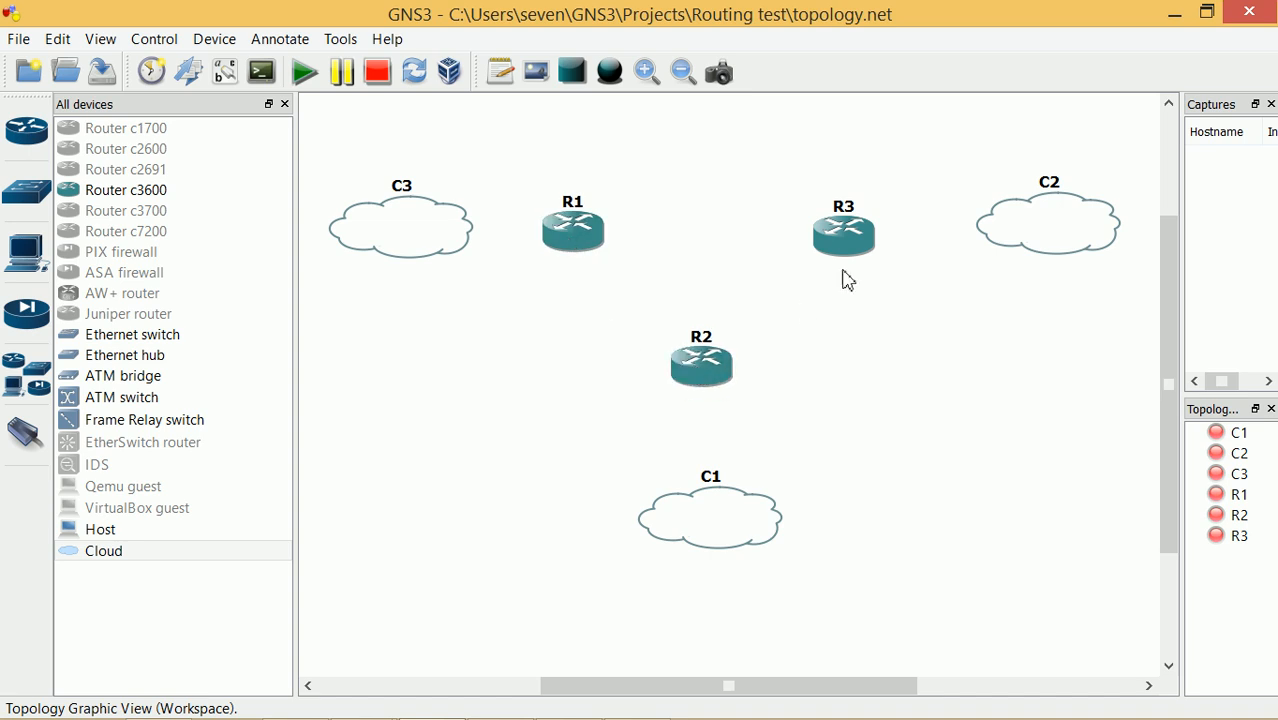
Set router R1's RAM to 256 MiB and NVRAM to 256 KiB, and apply
right_click(585, 244)
left_click(630, 249)
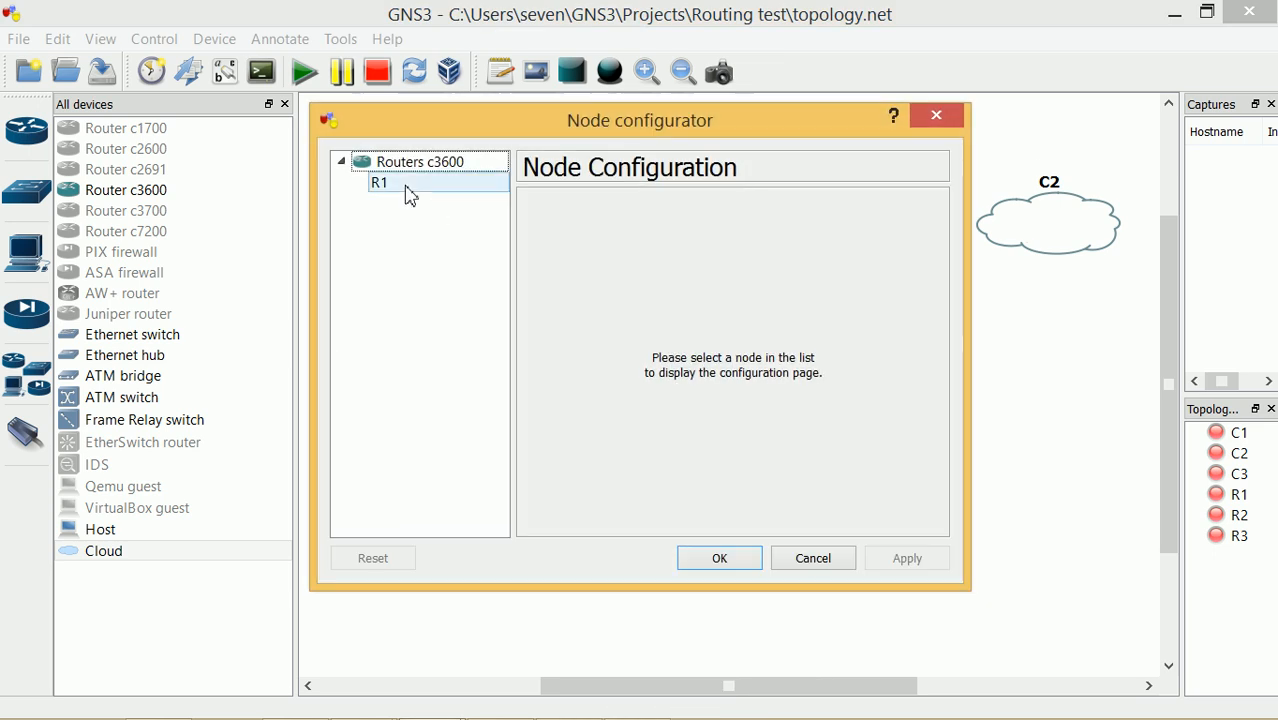
left_click(409, 190)
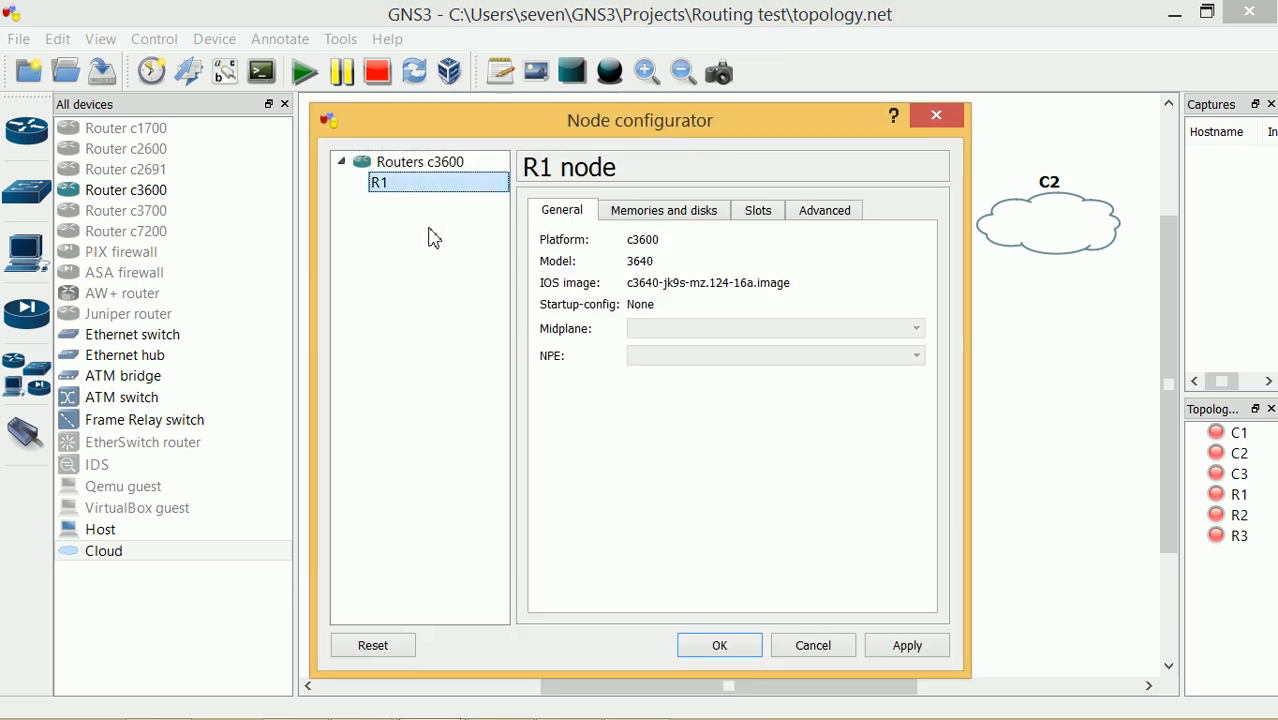
left_click(632, 218)
left_click_drag(650, 268, 622, 278)
type("256")
left_click_drag(653, 300, 624, 298)
type("256")
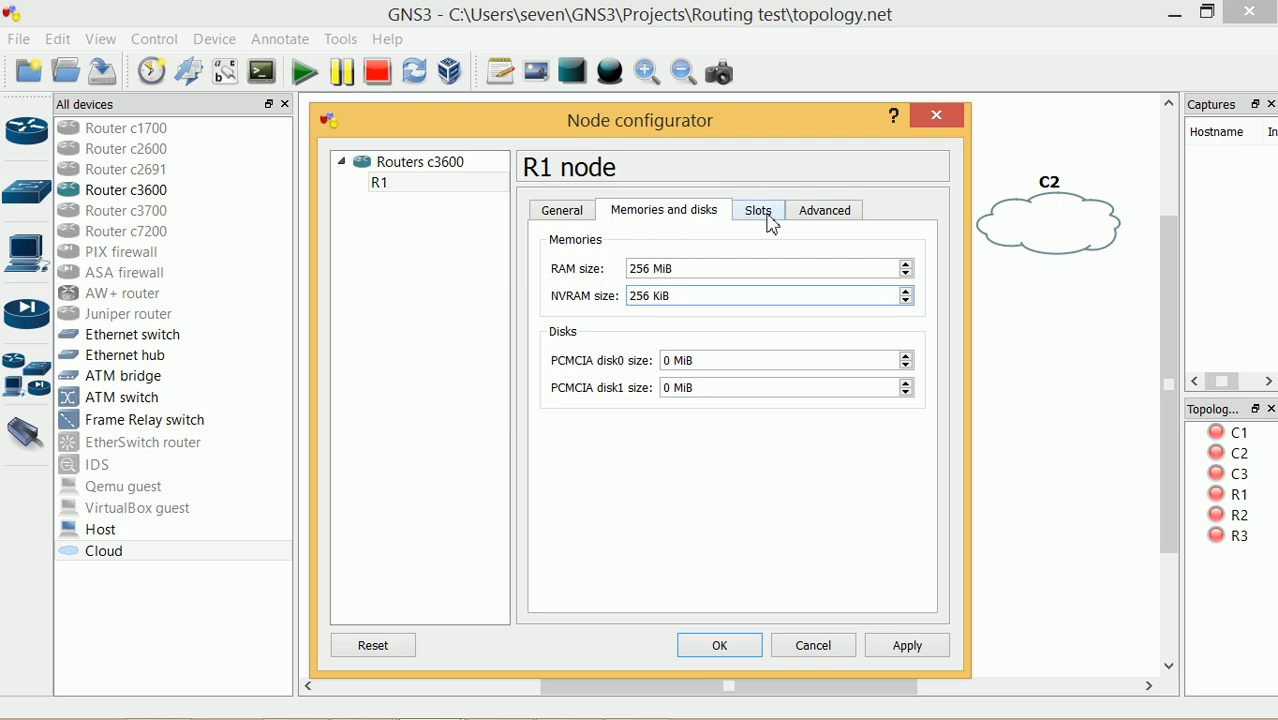
left_click(908, 645)
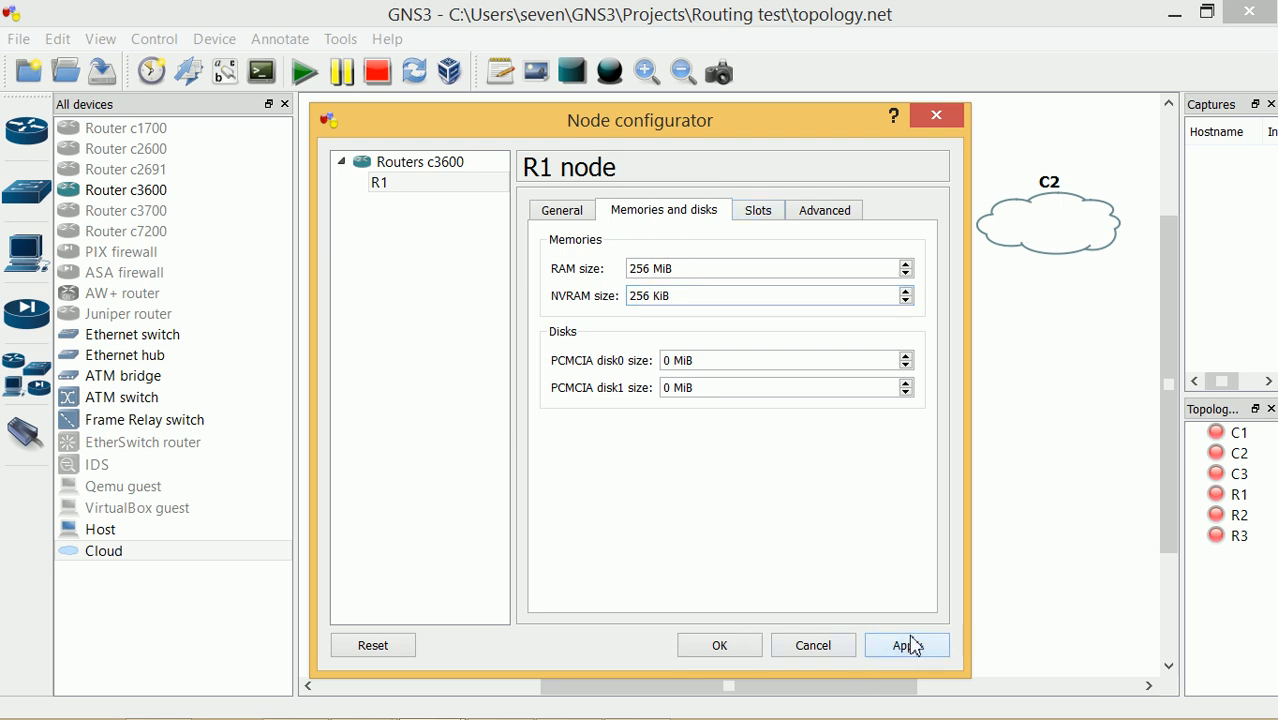
Put the NM-16ESW switch module in R1's slot 0 and save the settings
left_click(757, 212)
left_click(804, 270)
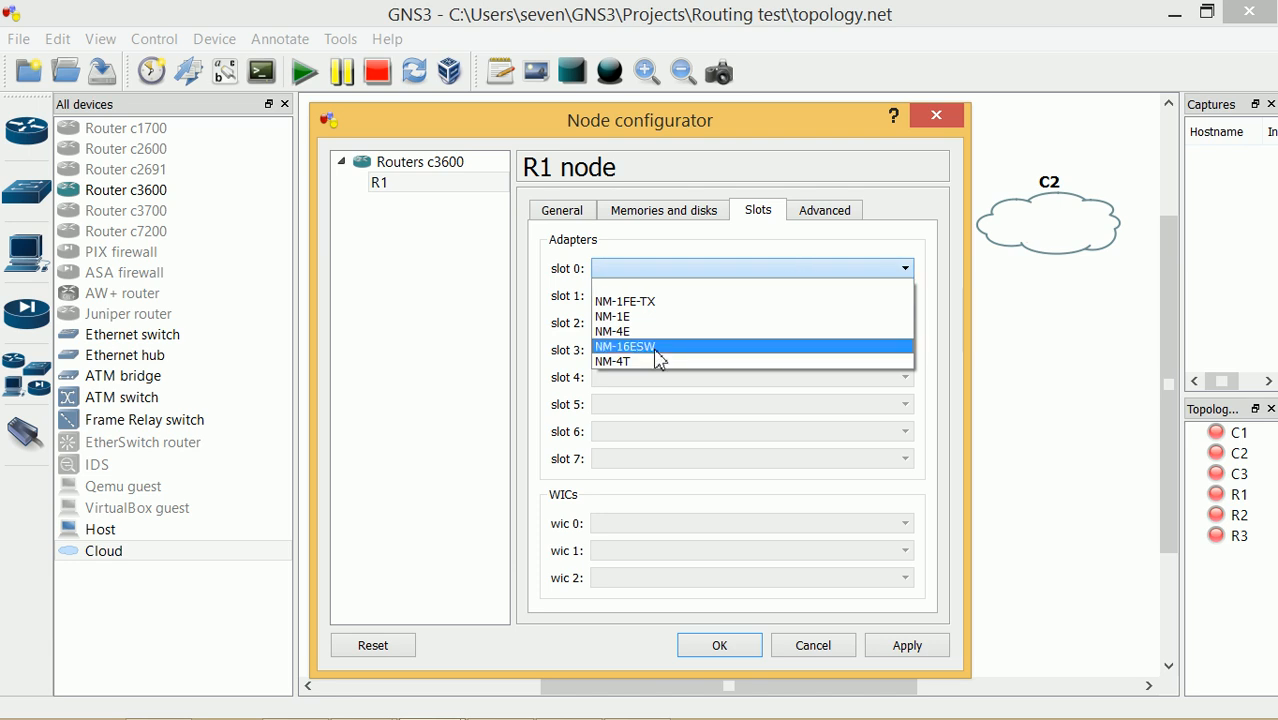
left_click(658, 347)
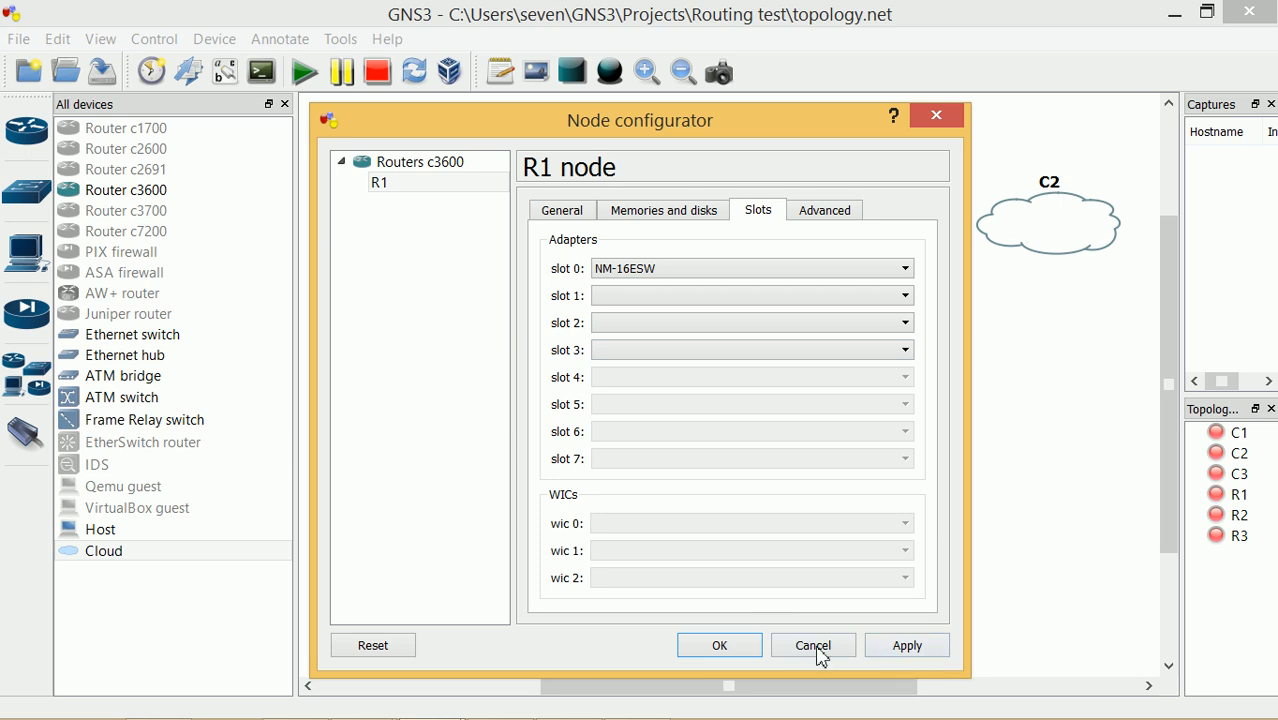
left_click(727, 647)
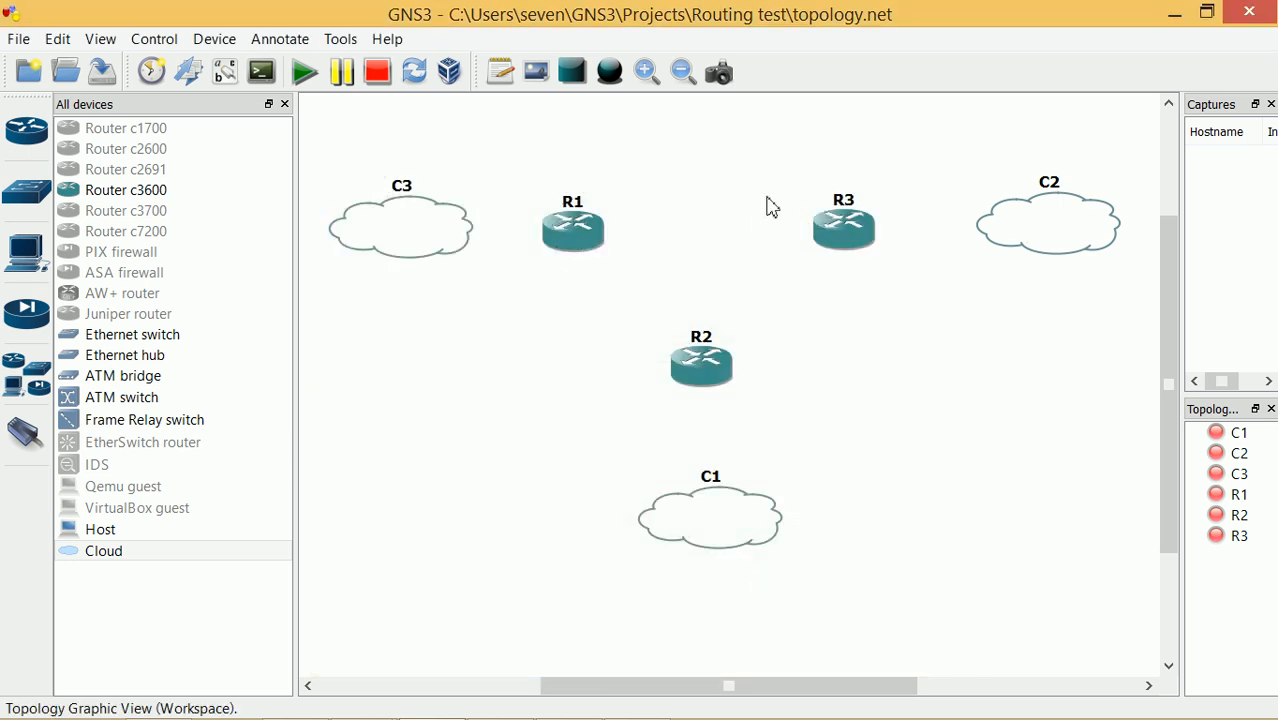
Set router R3's RAM to 256 MiB and NVRAM to 256 KiB, and apply
right_click(843, 228)
left_click(905, 228)
left_click(402, 185)
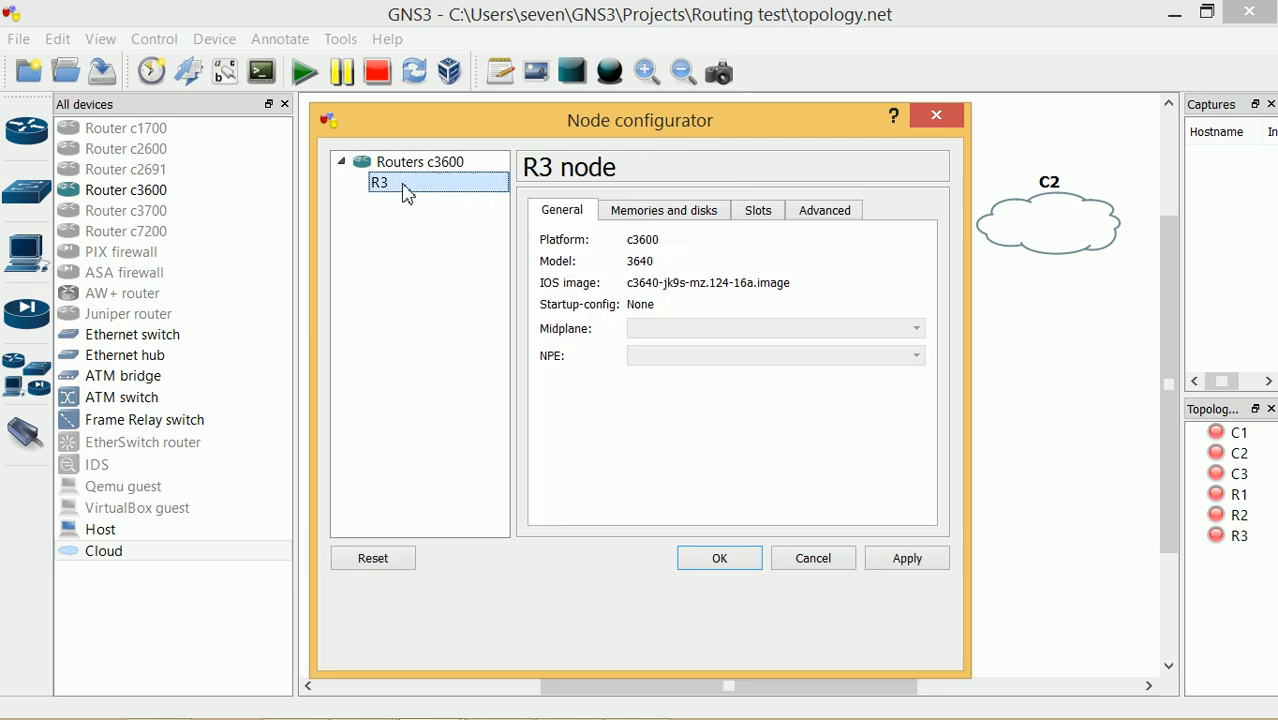
left_click(664, 211)
double_click(638, 268)
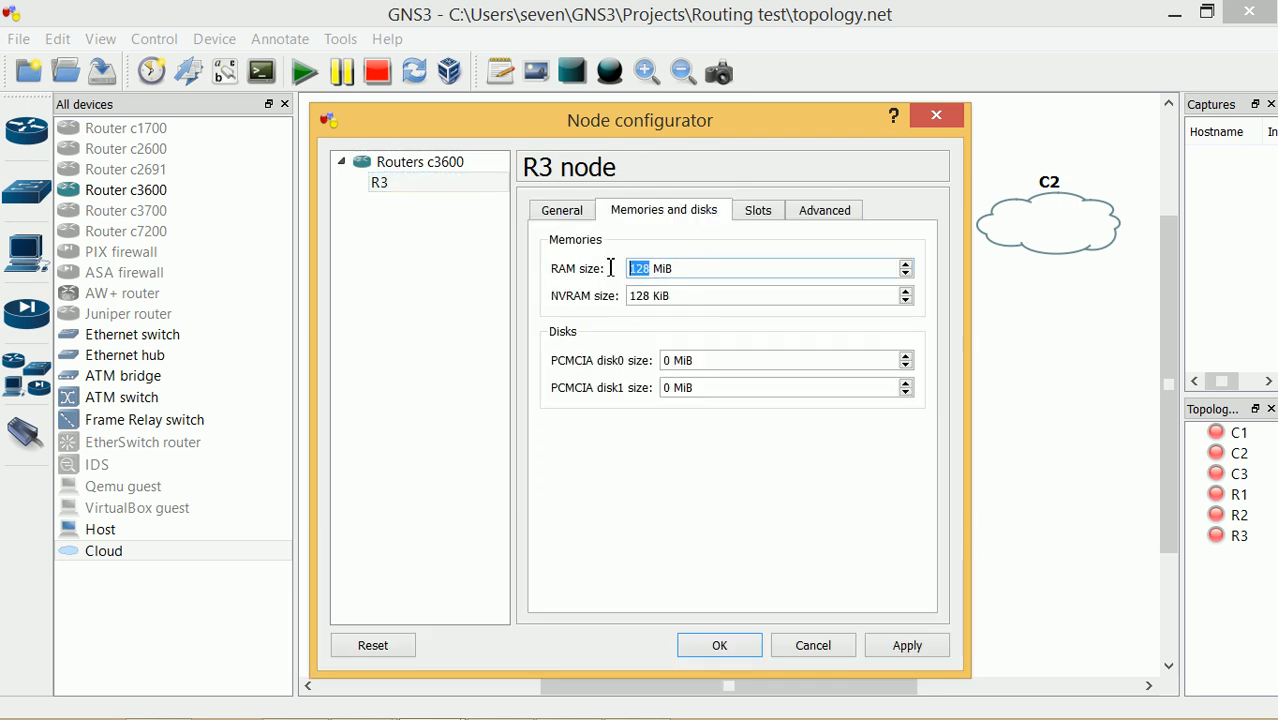
type("256")
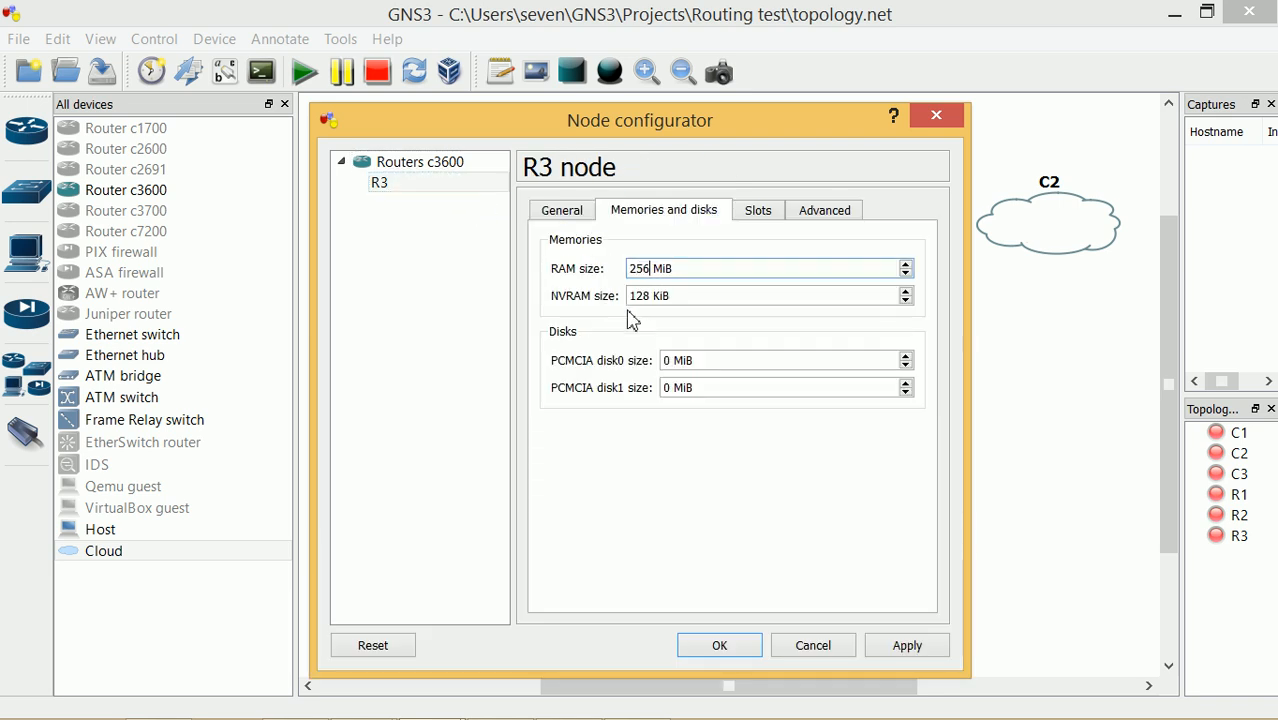
double_click(655, 300)
type("256")
left_click(906, 650)
Put the NM-16ESW switch module in R3's slot 0 and save the settings
left_click(758, 210)
left_click(700, 268)
left_click(676, 346)
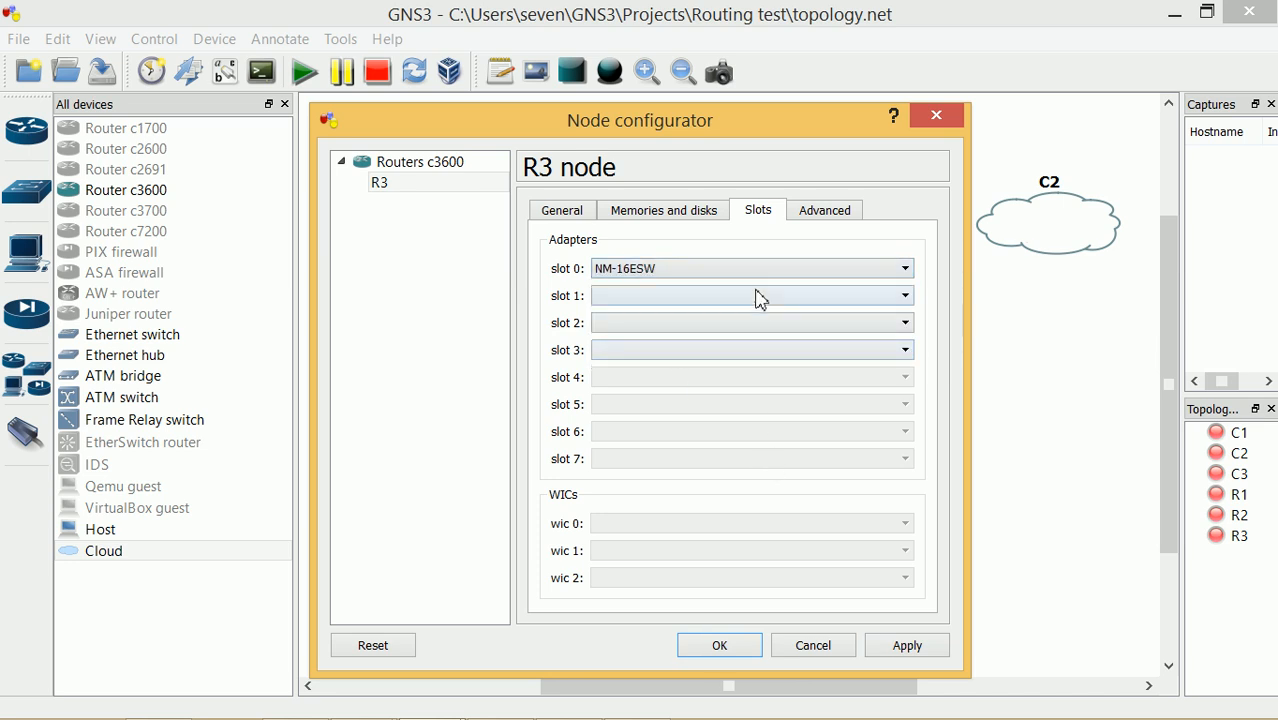
left_click(919, 648)
left_click(716, 648)
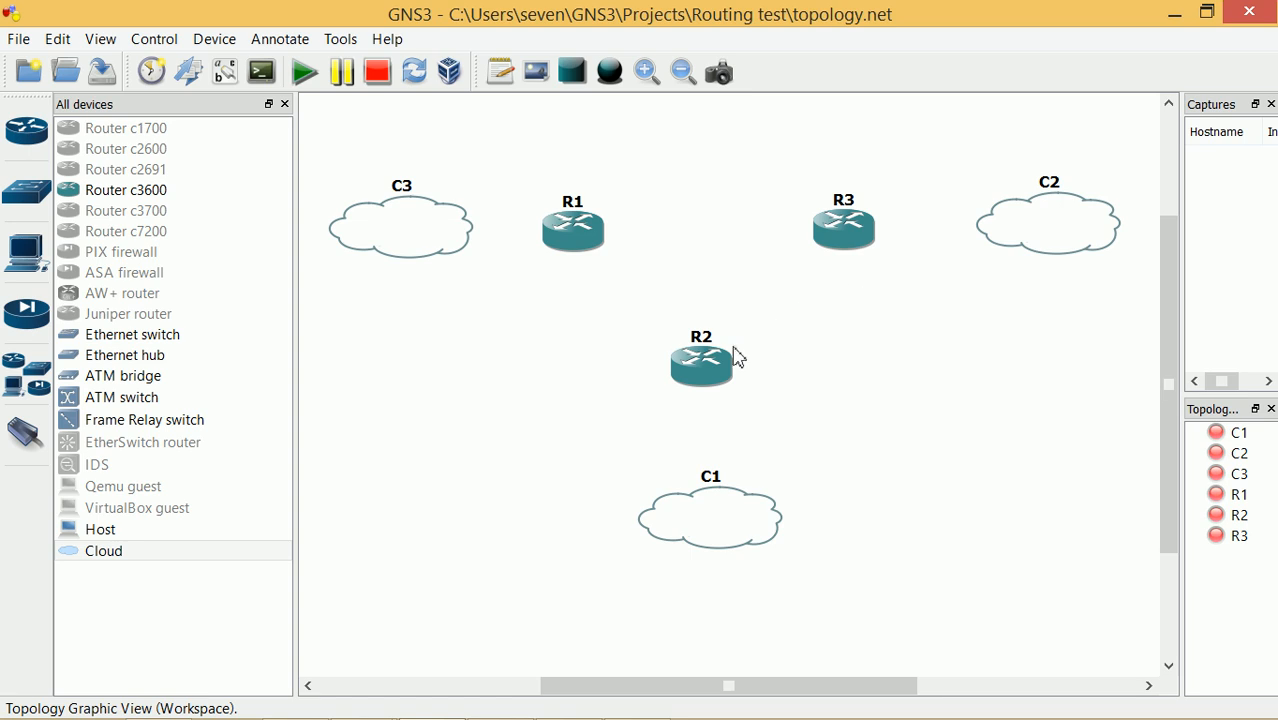
Set router R2's RAM to 256 MiB and NVRAM to 256 KiB, and apply
right_click(702, 362)
left_click(813, 16)
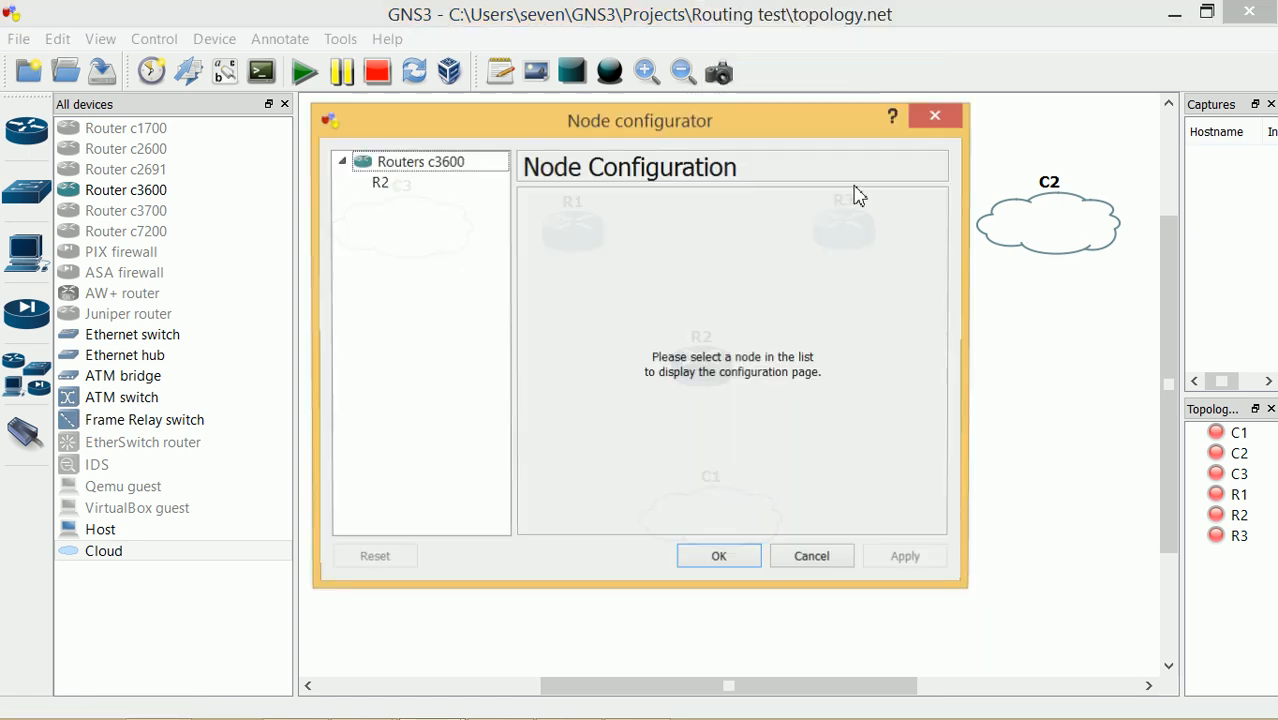
left_click(440, 185)
left_click(695, 213)
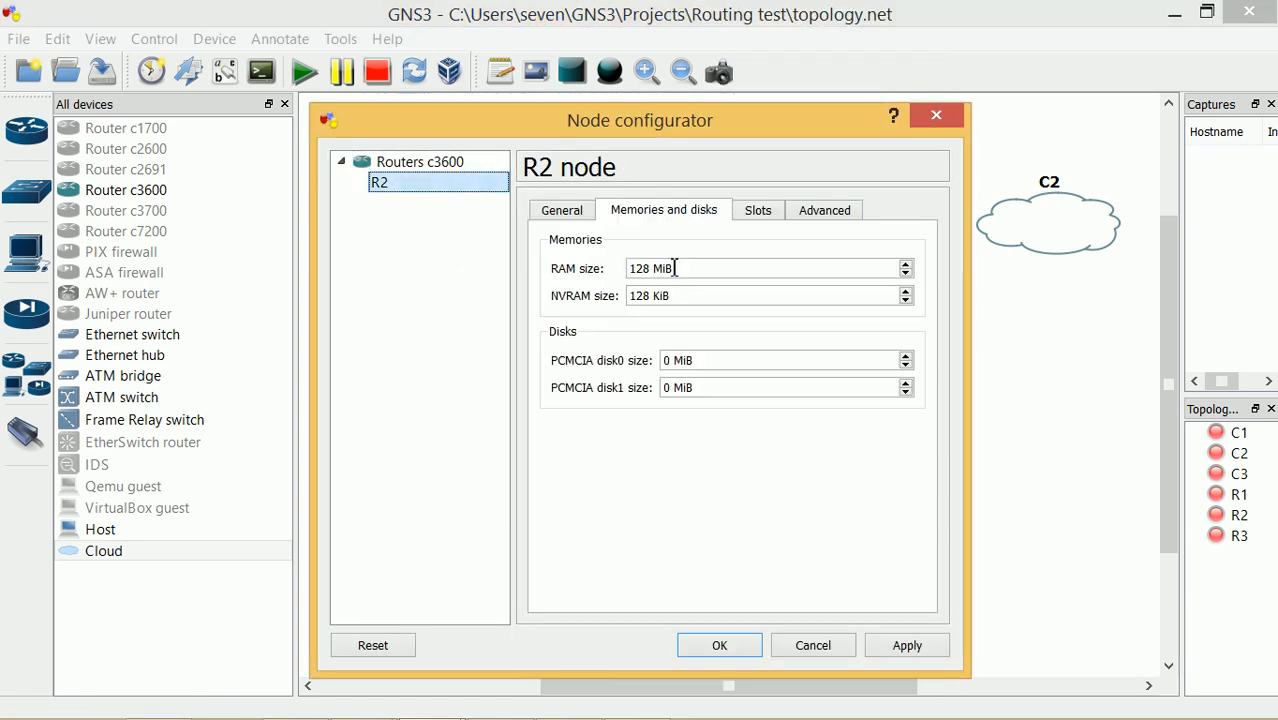
left_click_drag(652, 272, 608, 278)
type("256")
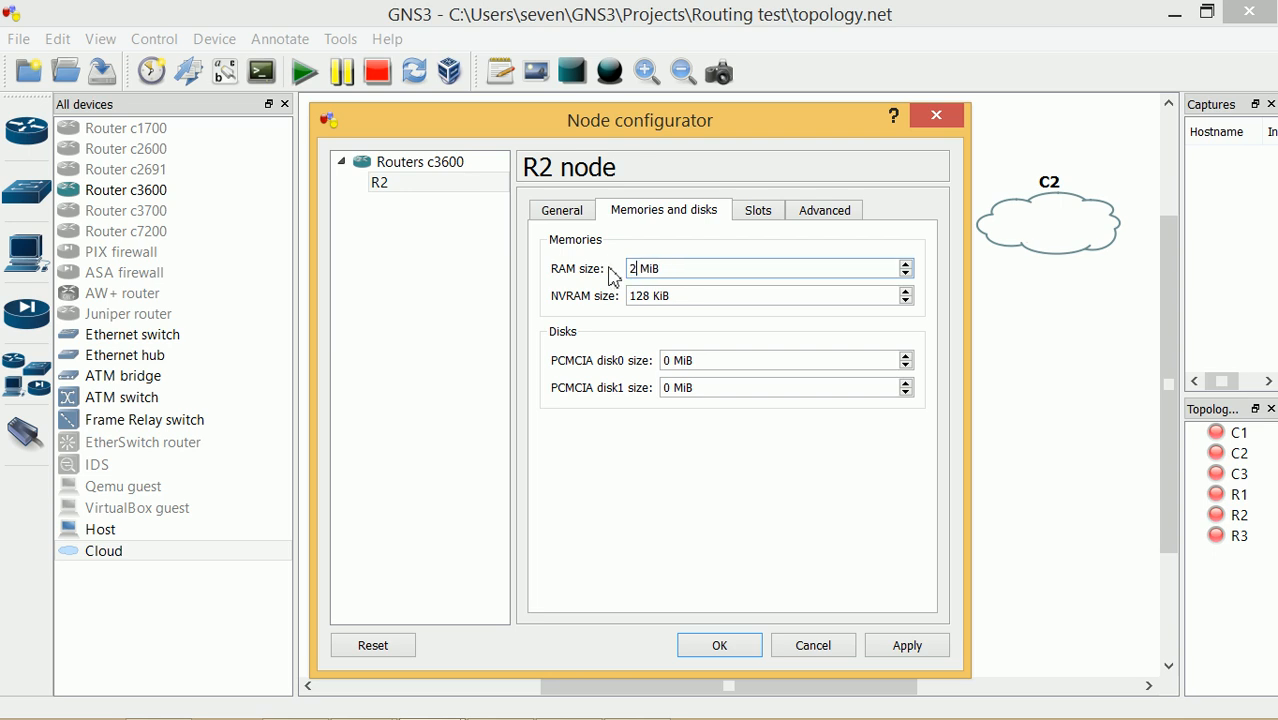
left_click_drag(659, 292, 613, 300)
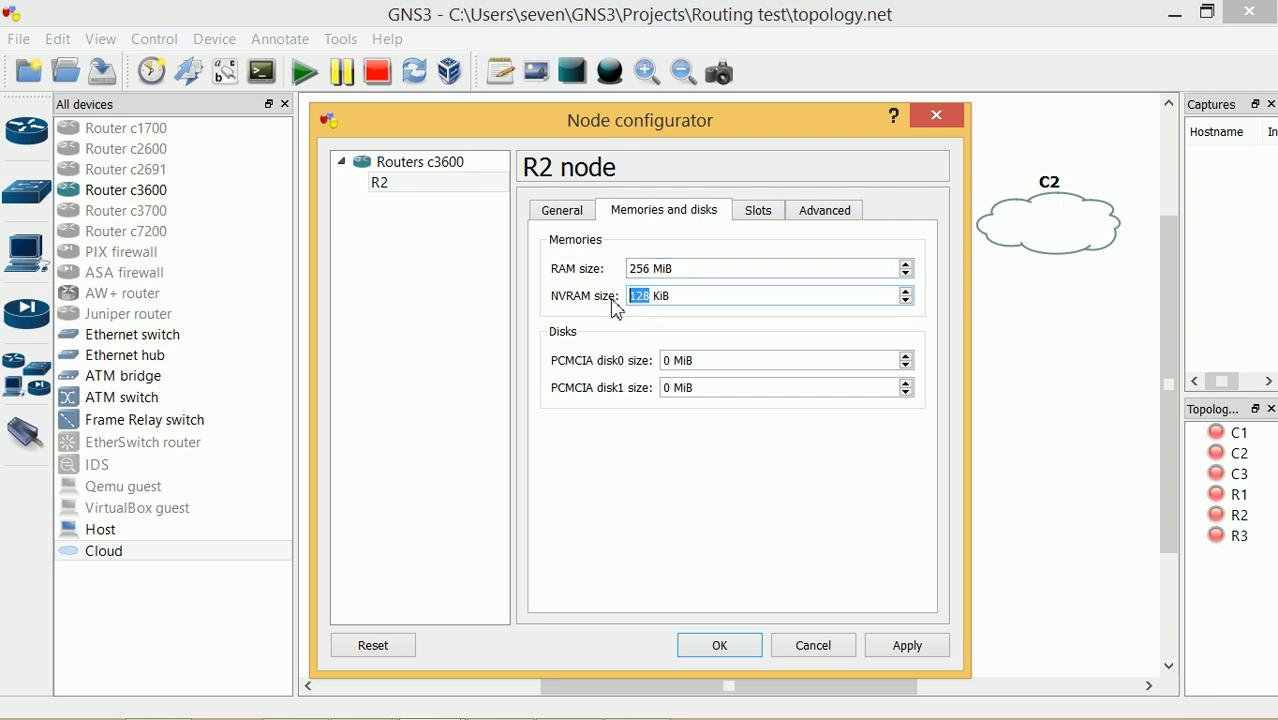
type("256")
left_click(916, 648)
Put the NM-16ESW switch module in R2's slot 0 and save the settings
left_click(760, 212)
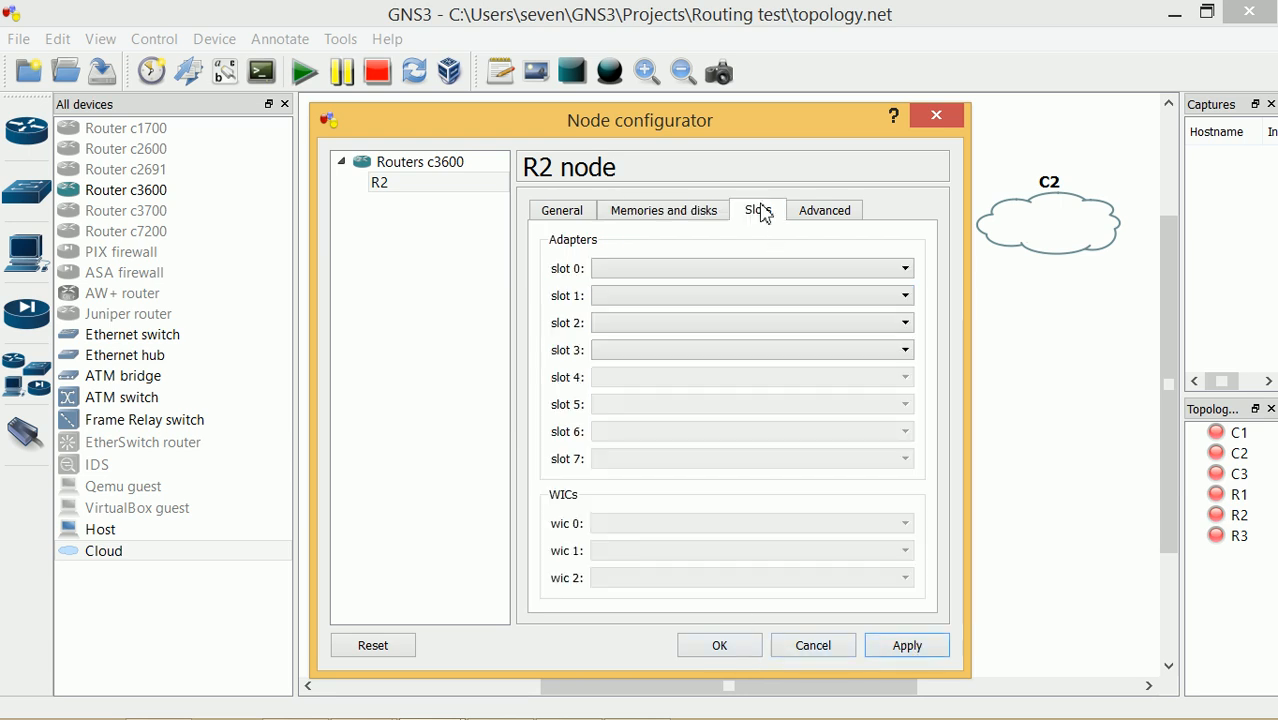
left_click(680, 273)
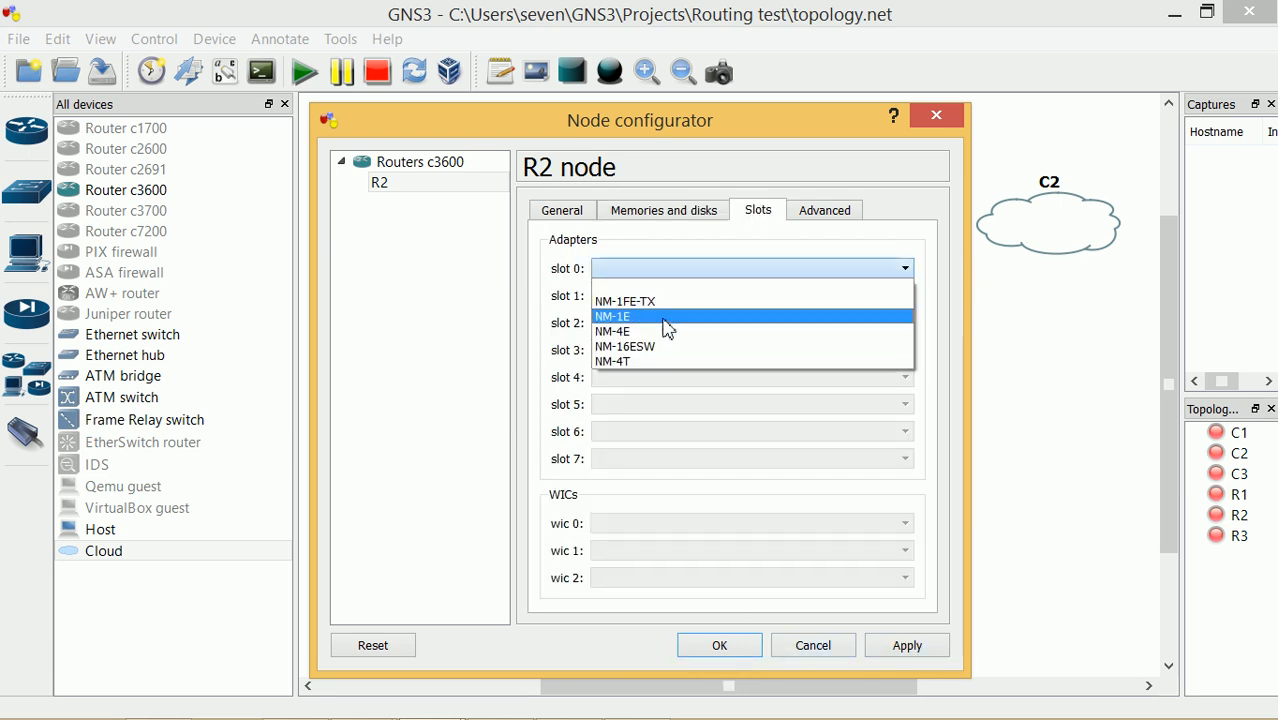
left_click(665, 350)
left_click(928, 648)
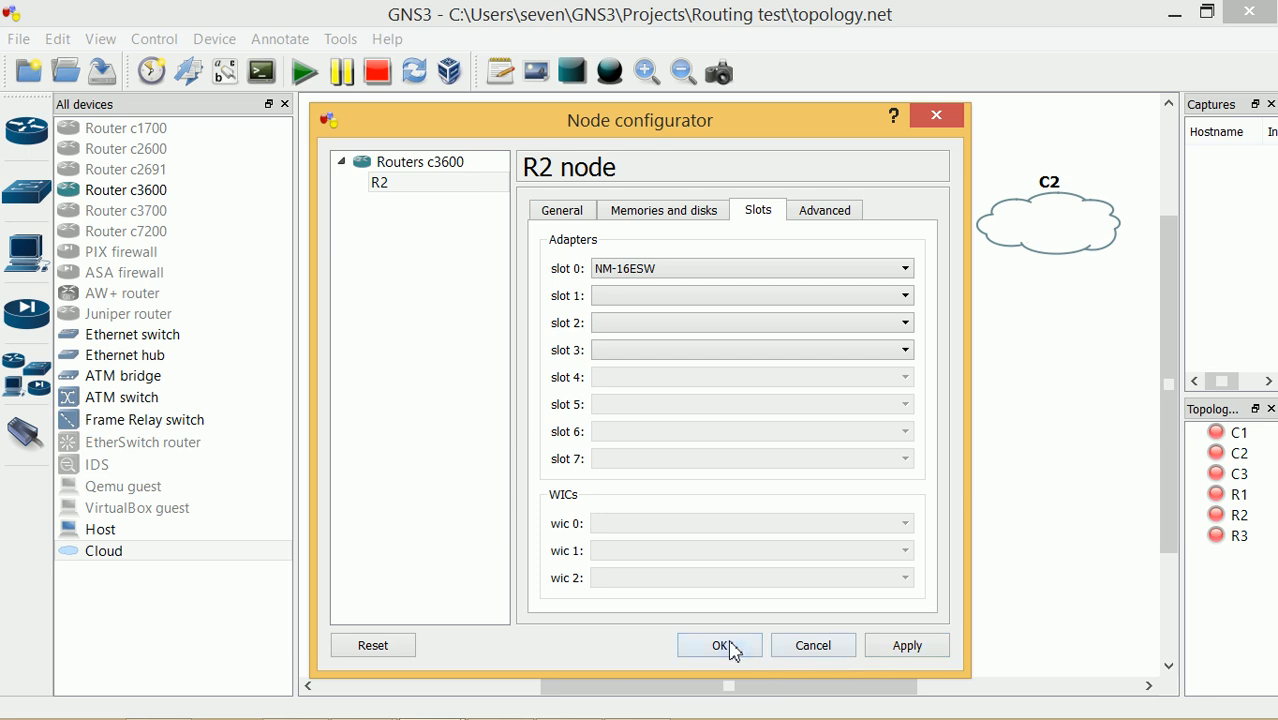
left_click(732, 648)
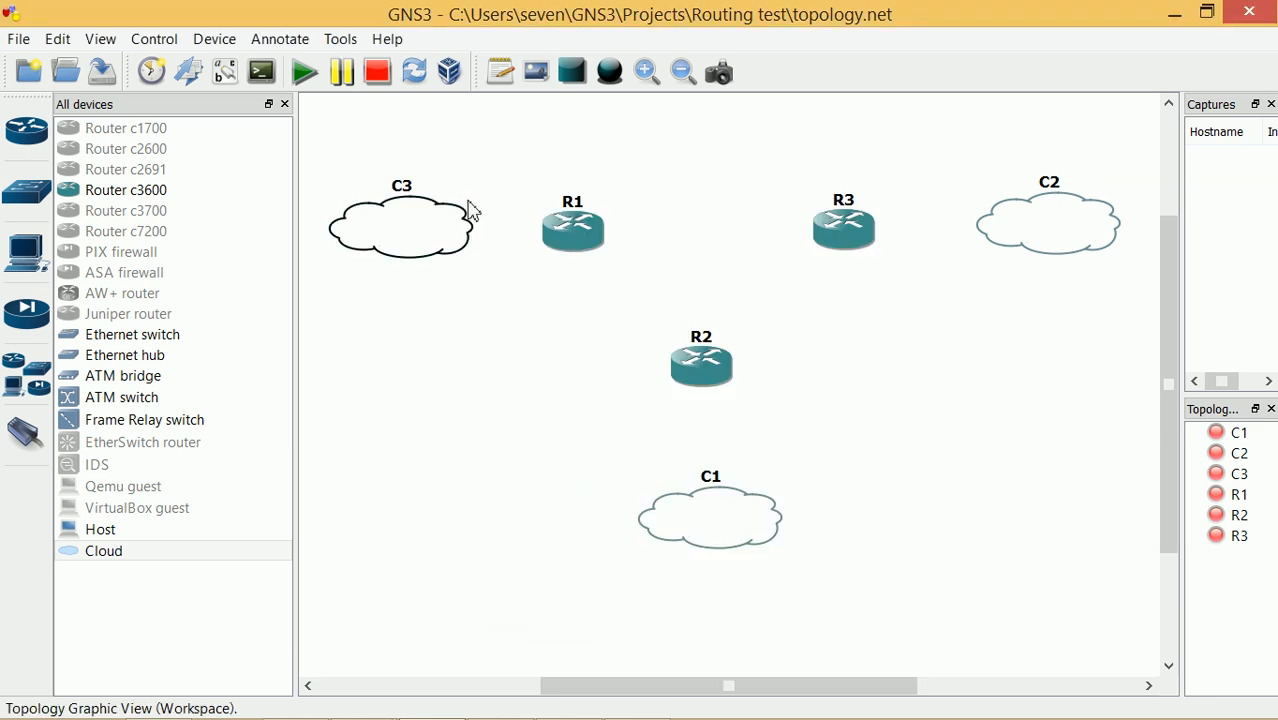
Move cloud C1 beside R1, C2 below R2 and C3 to the right of R3
left_click_drag(590, 236, 604, 228)
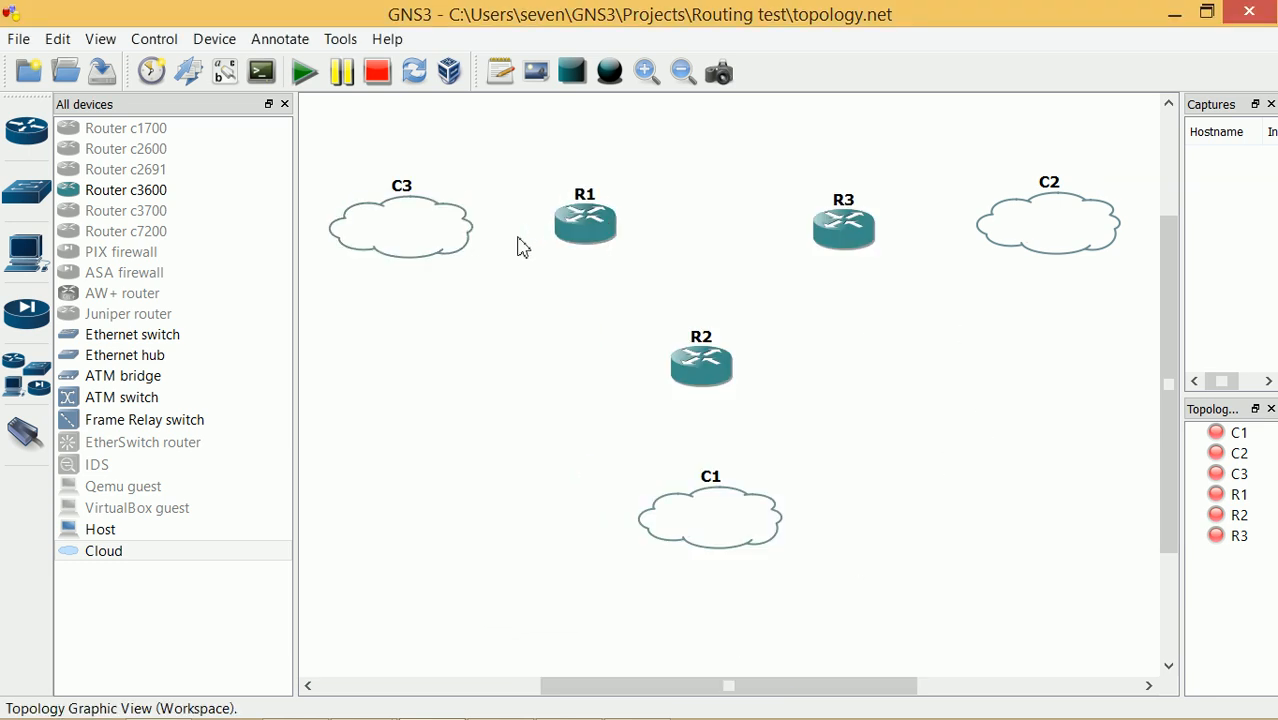
left_click_drag(432, 246, 565, 614)
left_click_drag(713, 517, 400, 214)
left_click_drag(1079, 218, 747, 514)
left_click_drag(562, 611, 1075, 233)
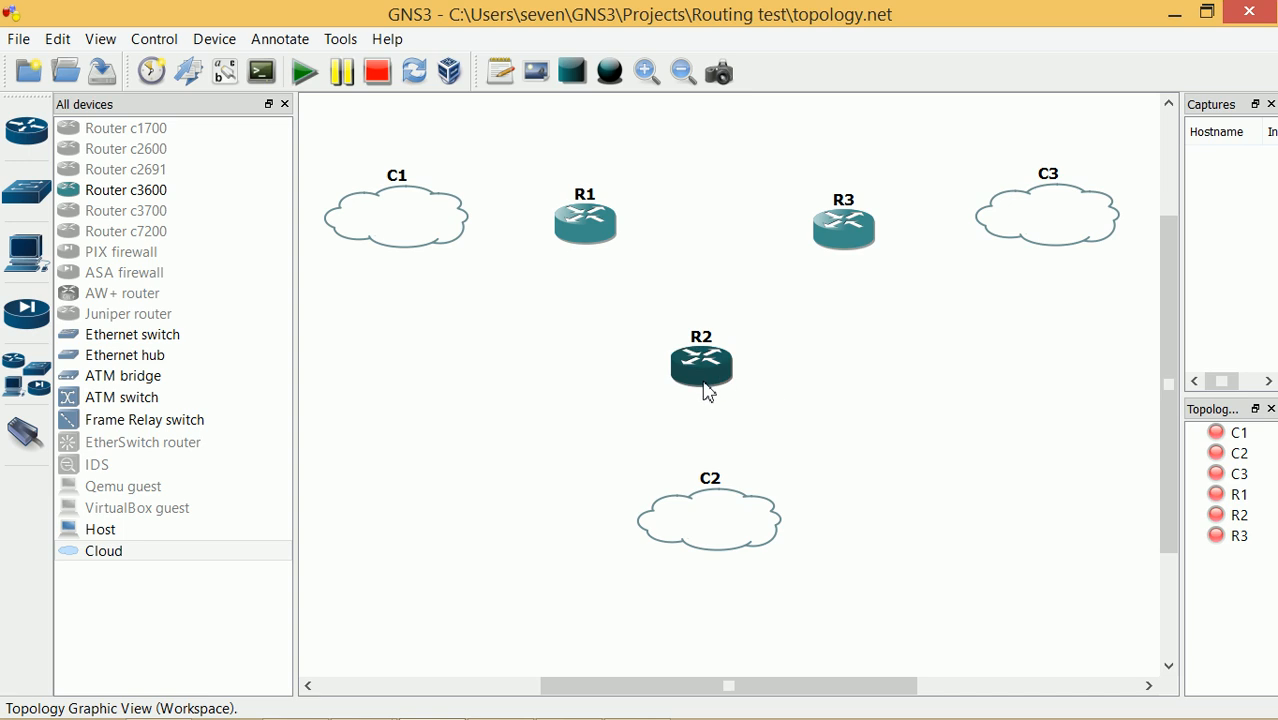
Open cloud C1's configuration, close it unchanged, and nudge R1 into place
right_click(414, 238)
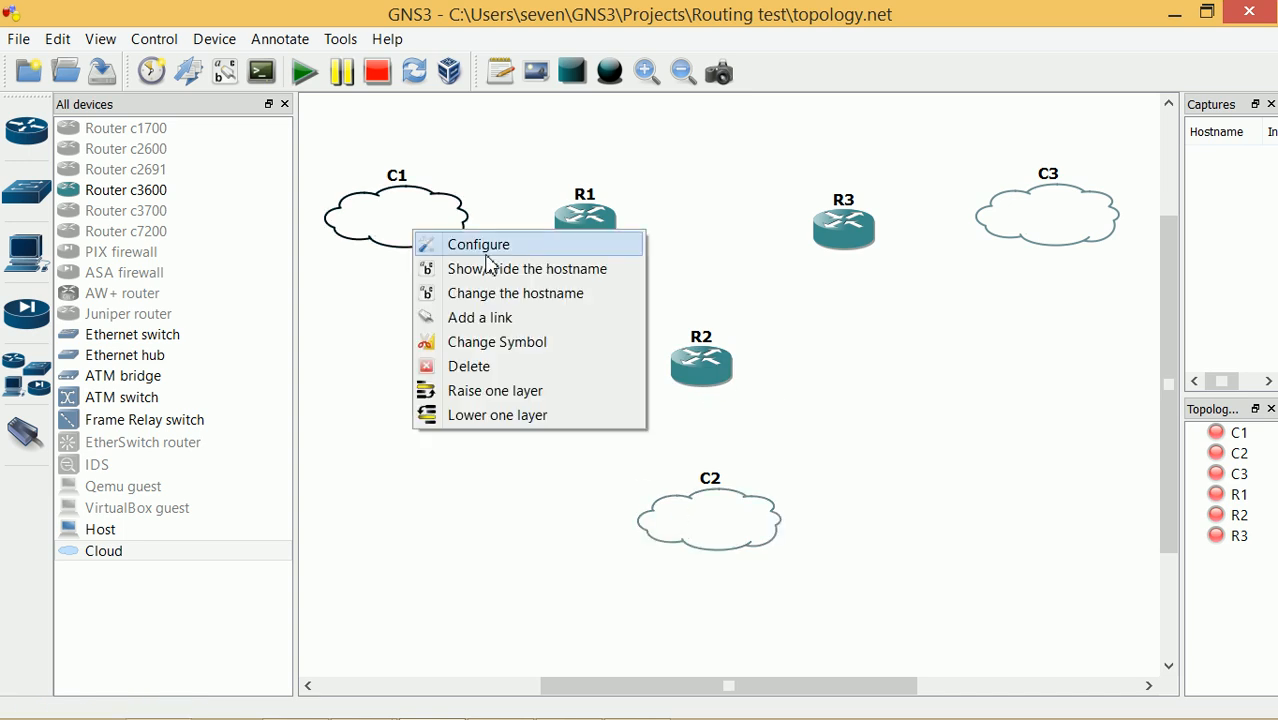
left_click(422, 246)
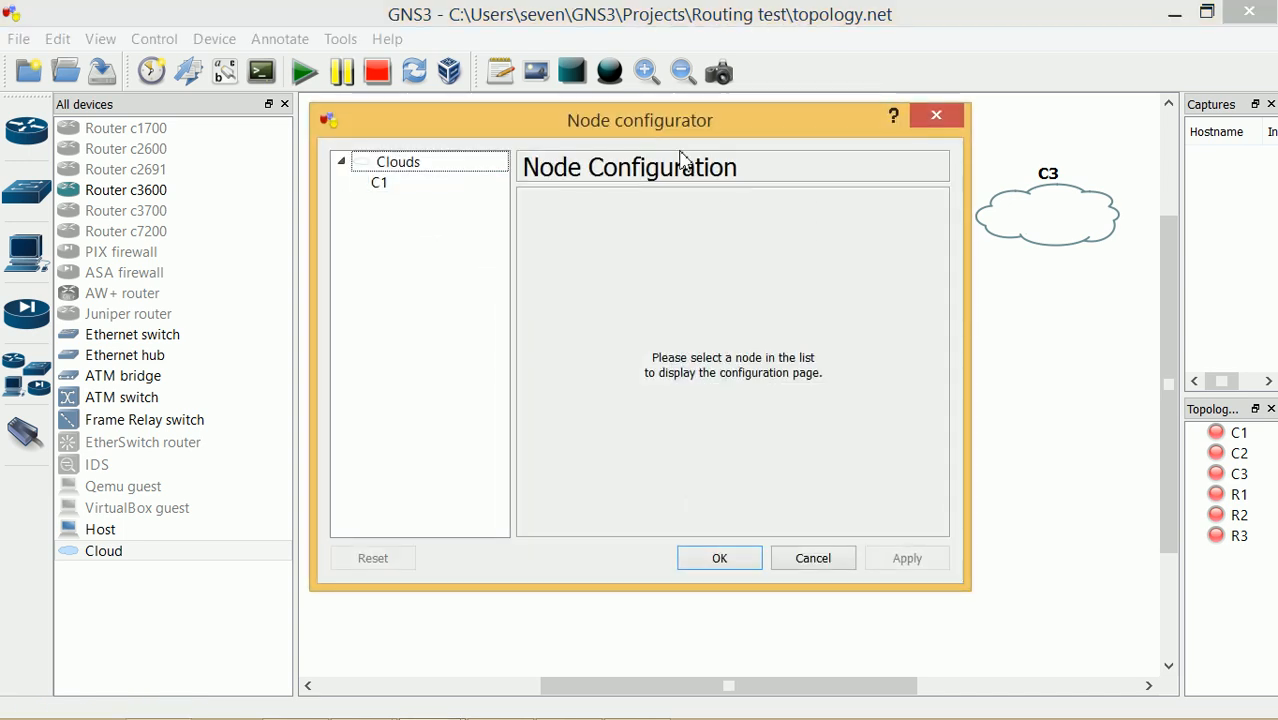
left_click(813, 561)
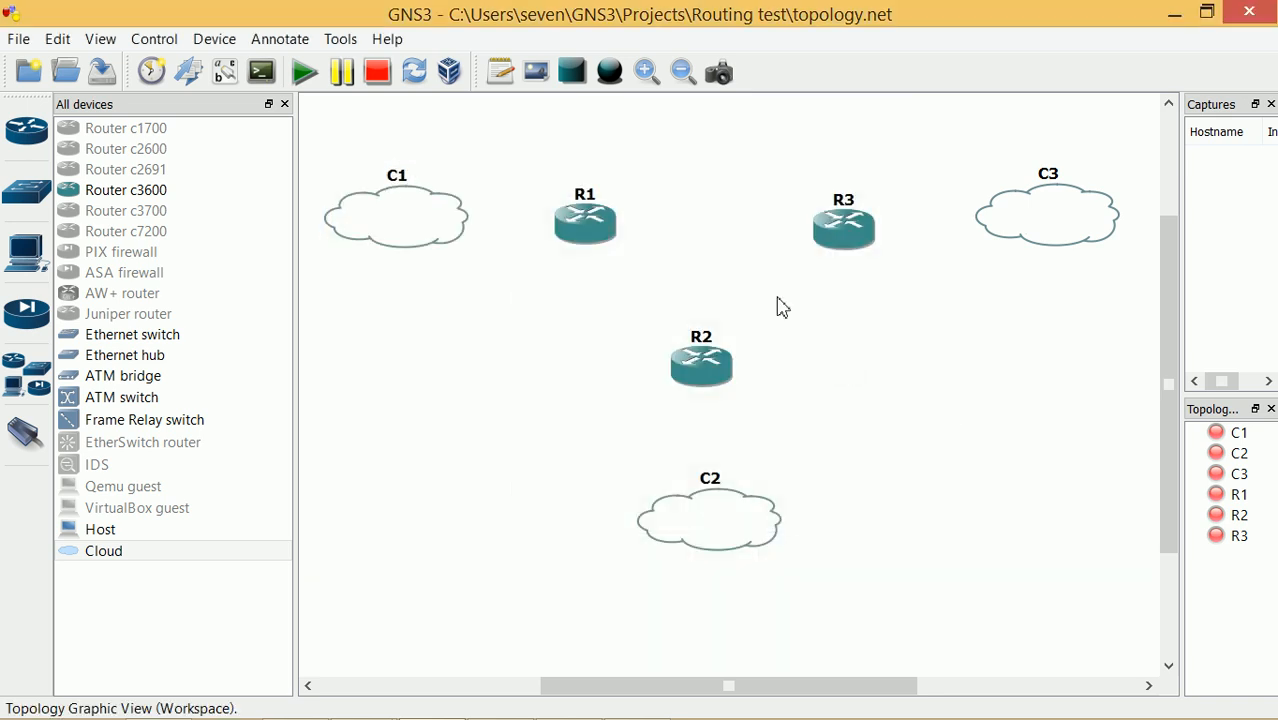
left_click_drag(591, 229, 588, 226)
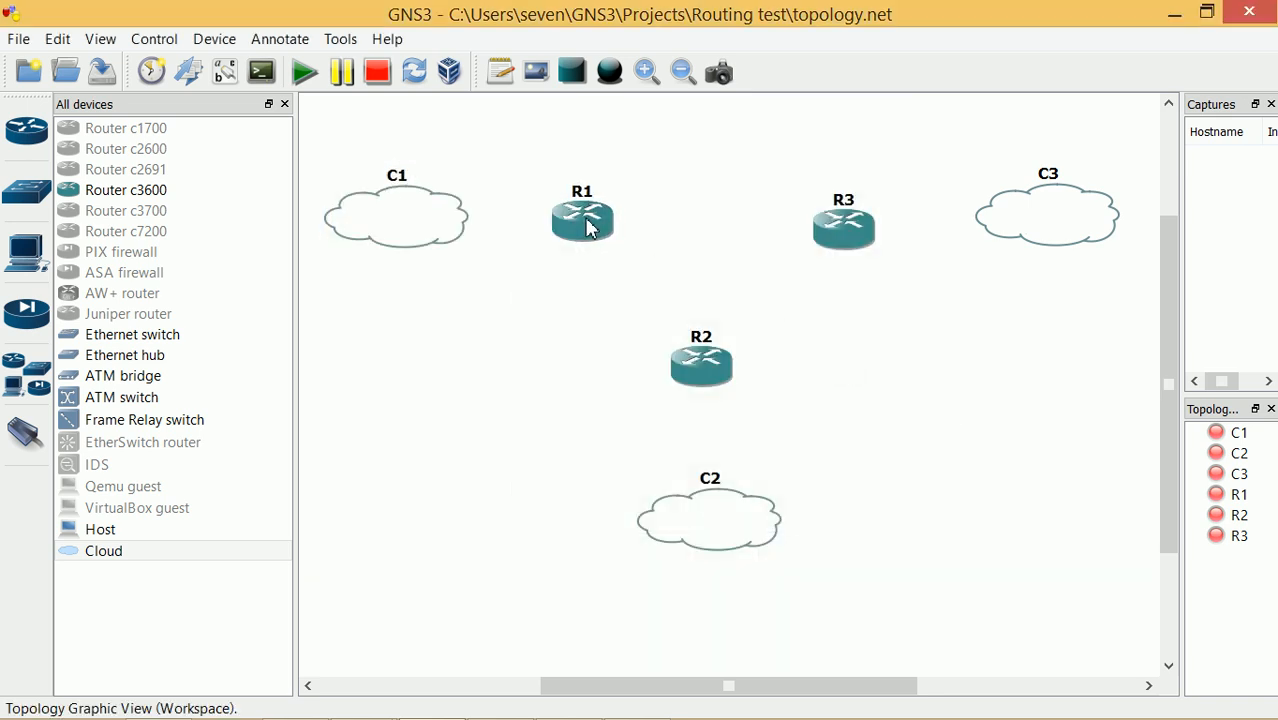
left_click(499, 88)
Add a 192.168.0.0 note above C1 and R1, adjusting C1's position slightly
left_click(537, 163)
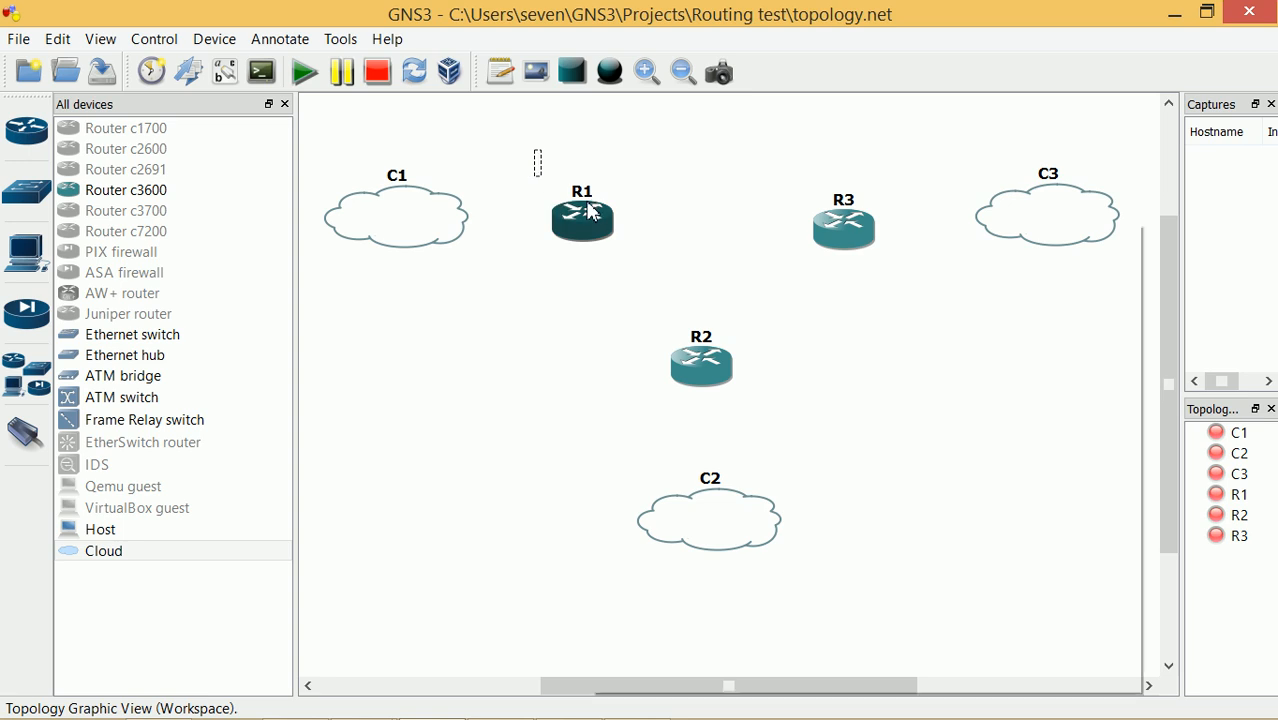
mouse_move(590, 210)
type("192.168.0.0")
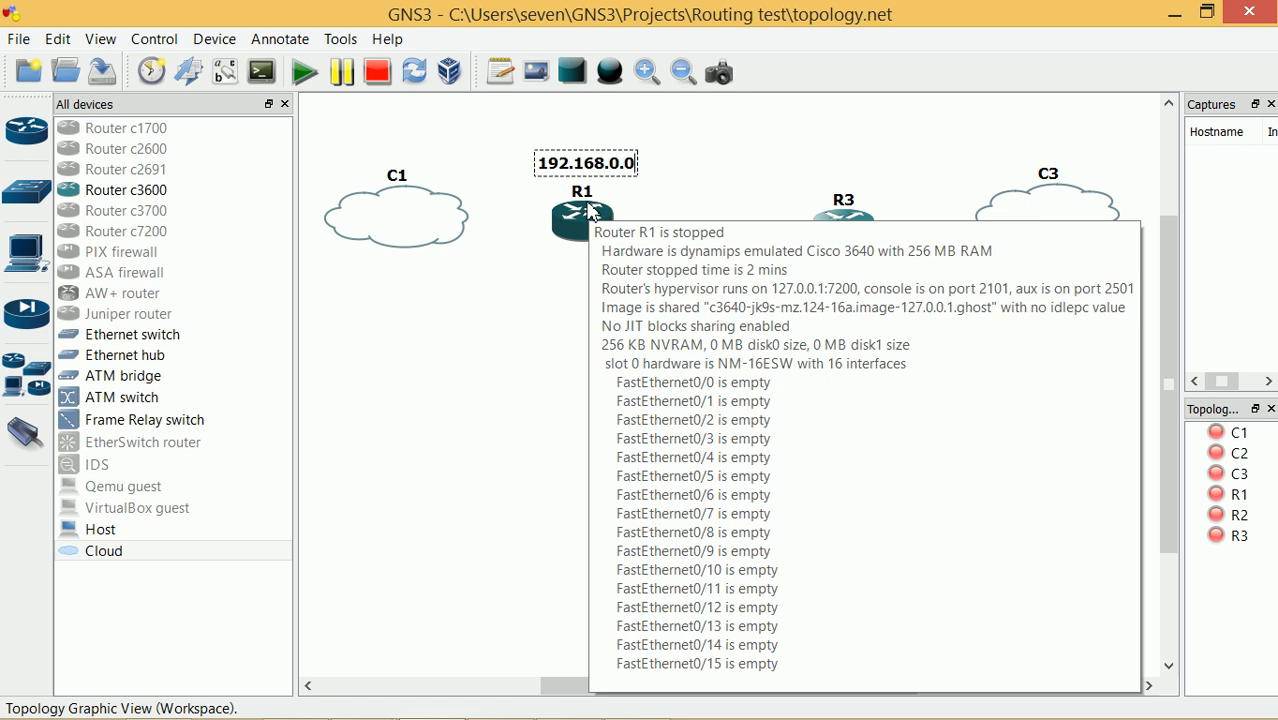
left_click_drag(600, 170, 476, 143)
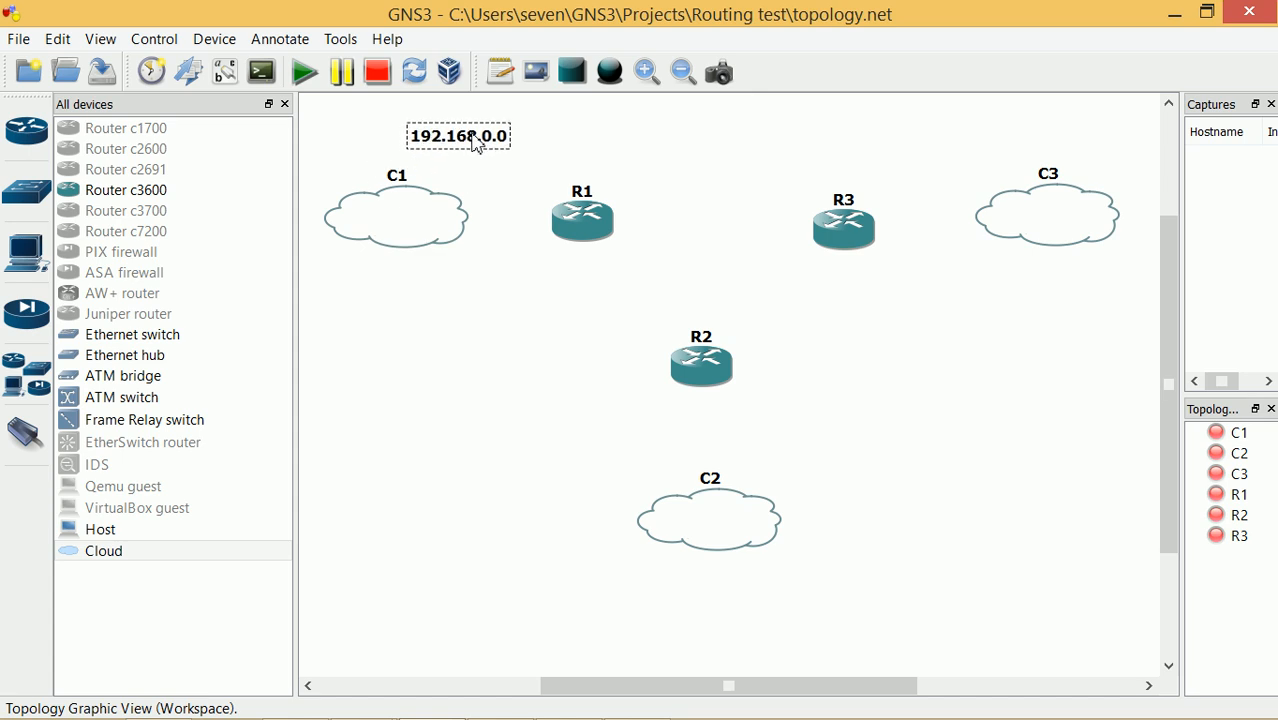
left_click_drag(441, 233, 421, 229)
left_click_drag(408, 228, 415, 230)
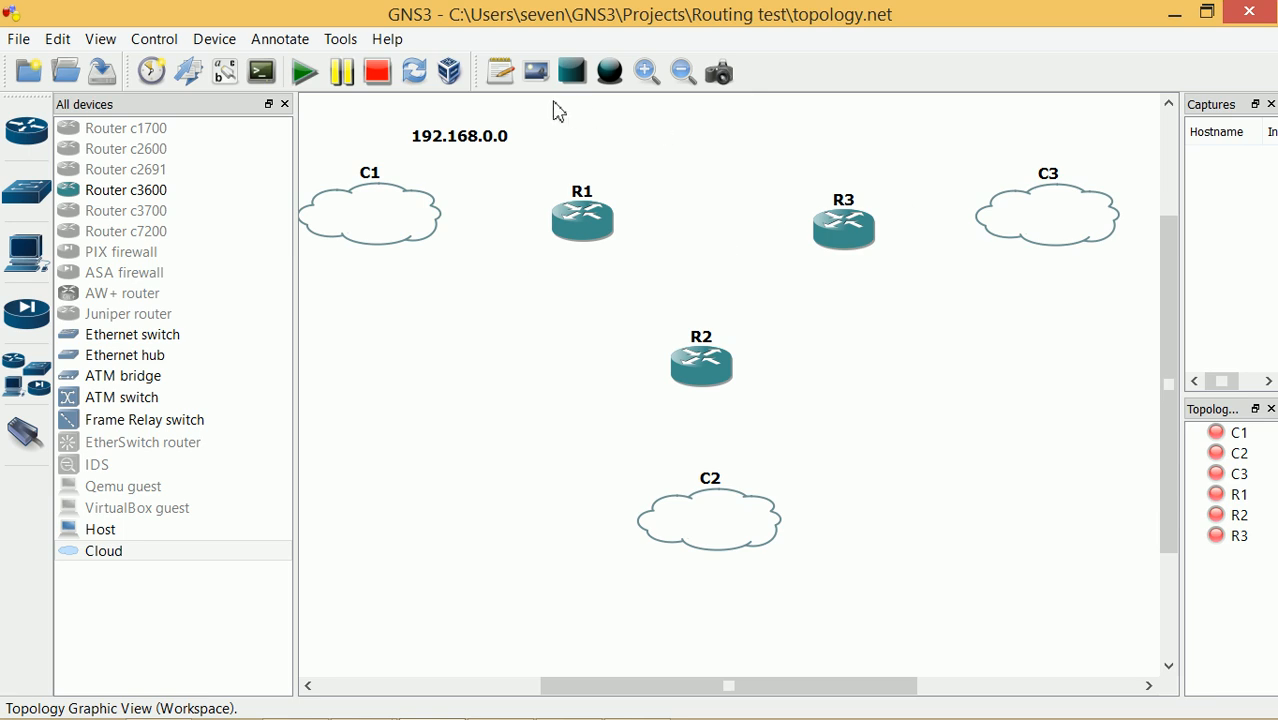
Add a 192.168.1.0 note between R3 and C3
left_click(500, 72)
left_click(913, 178)
type("192.168.1.")
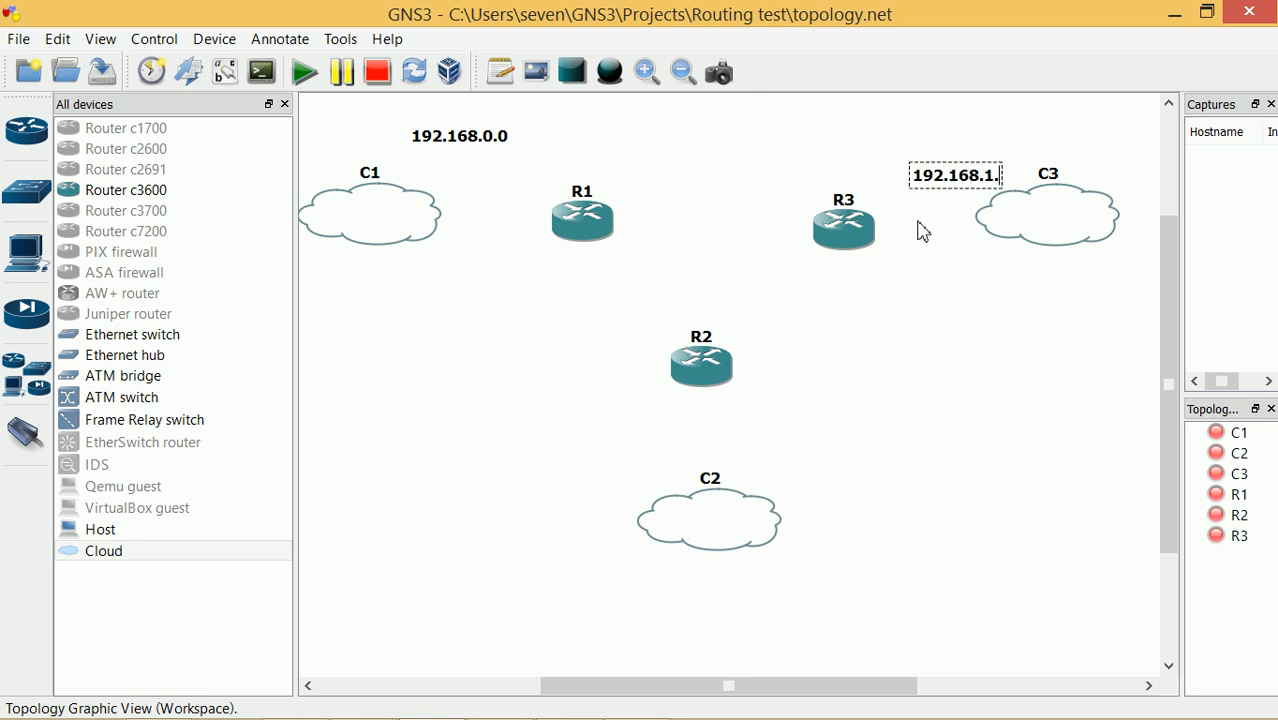
type("0")
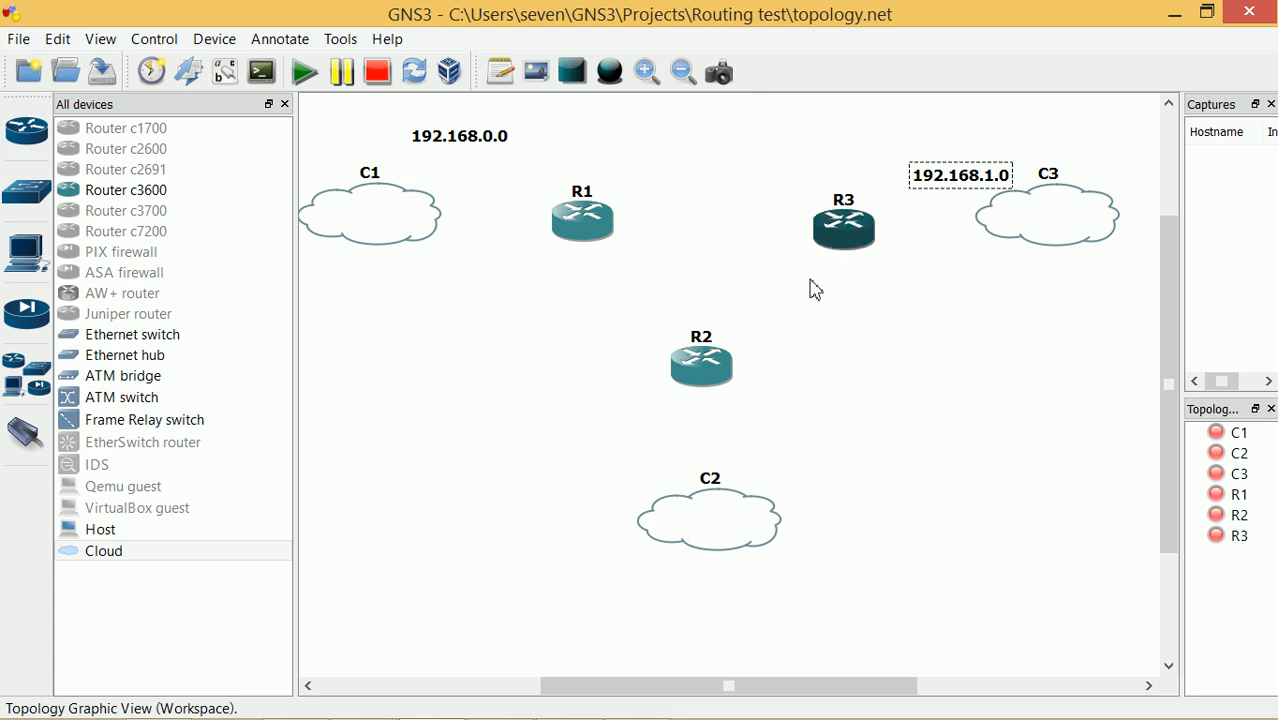
left_click(937, 279)
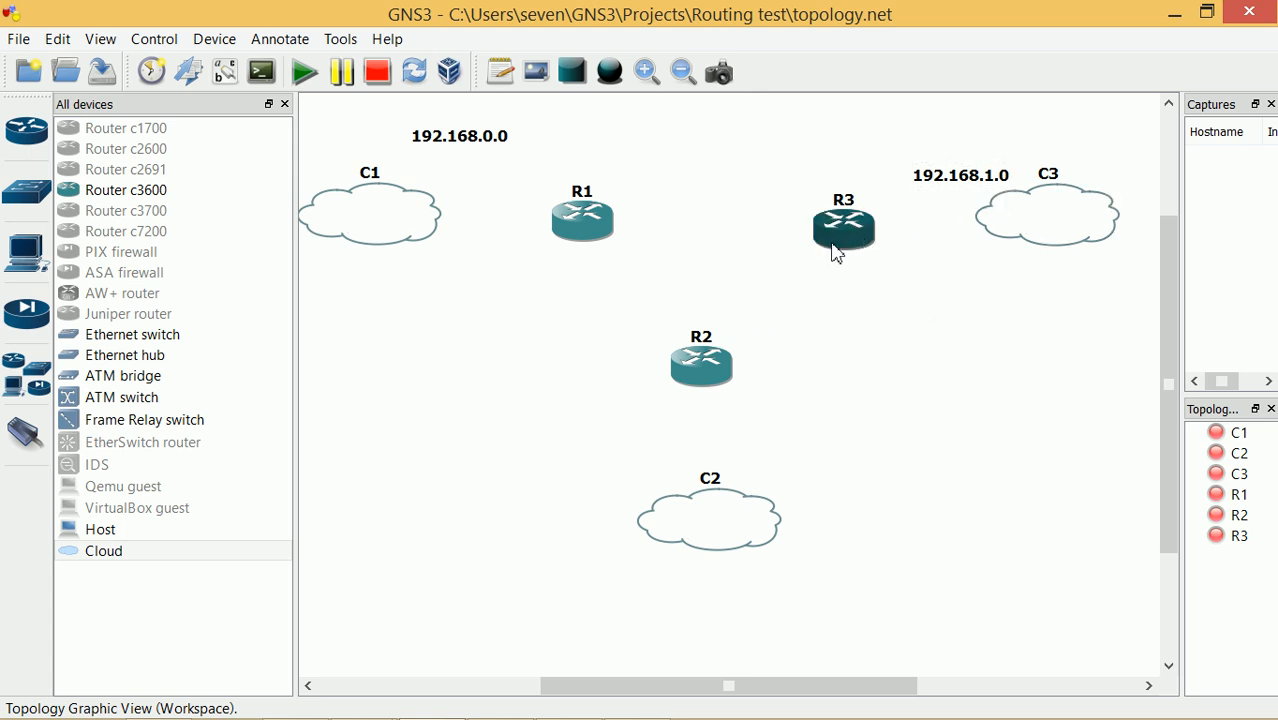
Place R2 and C2 at the top right and R3 centred above C3, forming a triangle
left_click_drag(846, 262, 988, 572)
left_click_drag(730, 391, 876, 215)
left_click_drag(1044, 235, 703, 432)
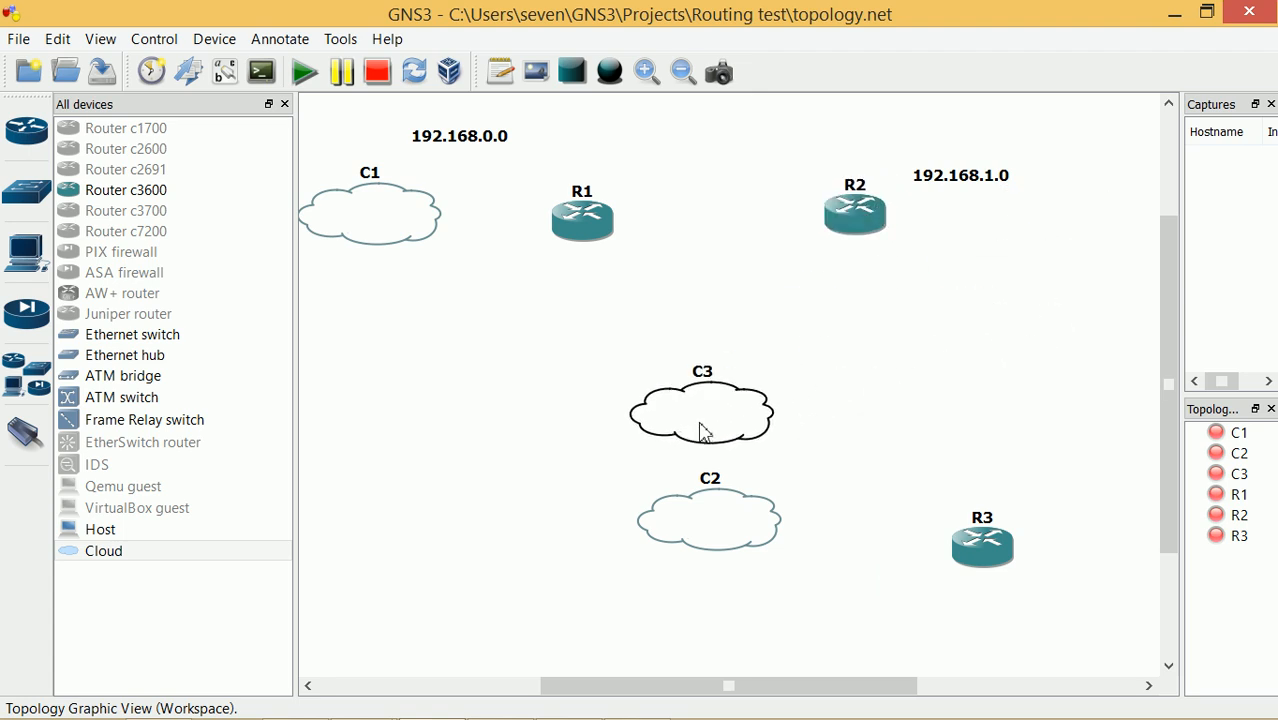
left_click_drag(755, 505, 1030, 232)
left_click_drag(708, 420, 716, 466)
left_click_drag(977, 554, 700, 365)
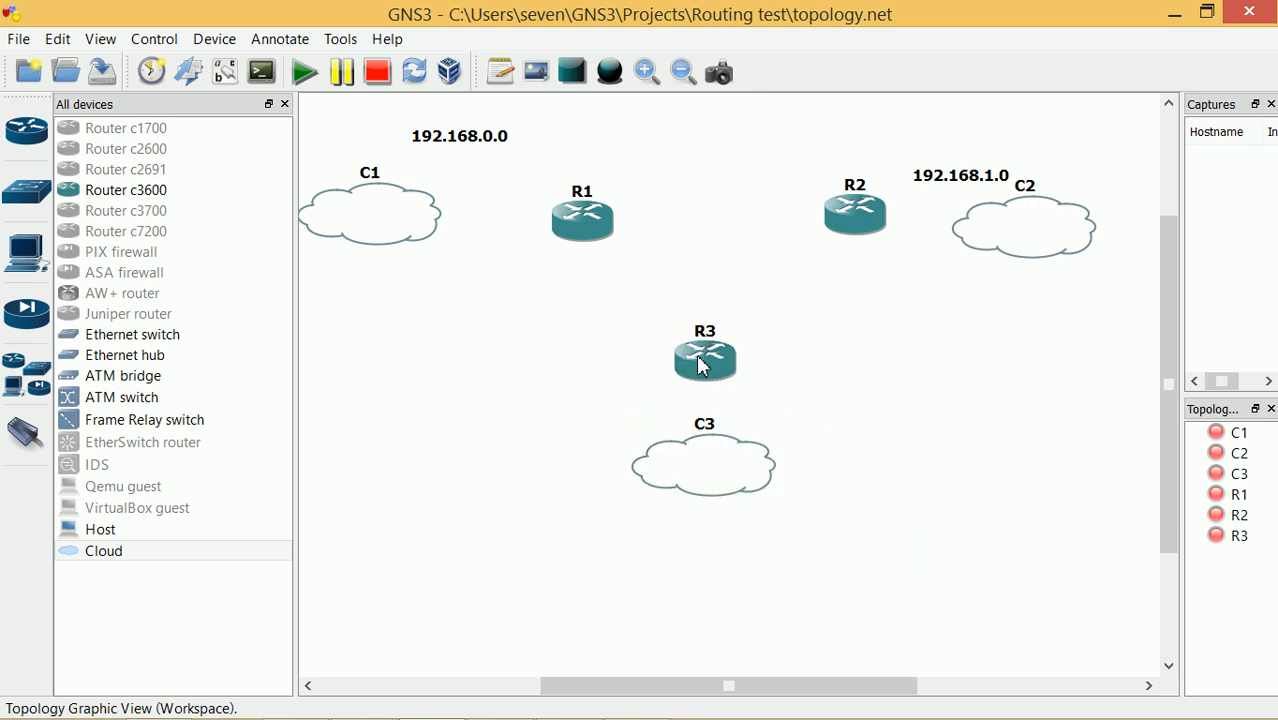
left_click_drag(1041, 240, 1087, 218)
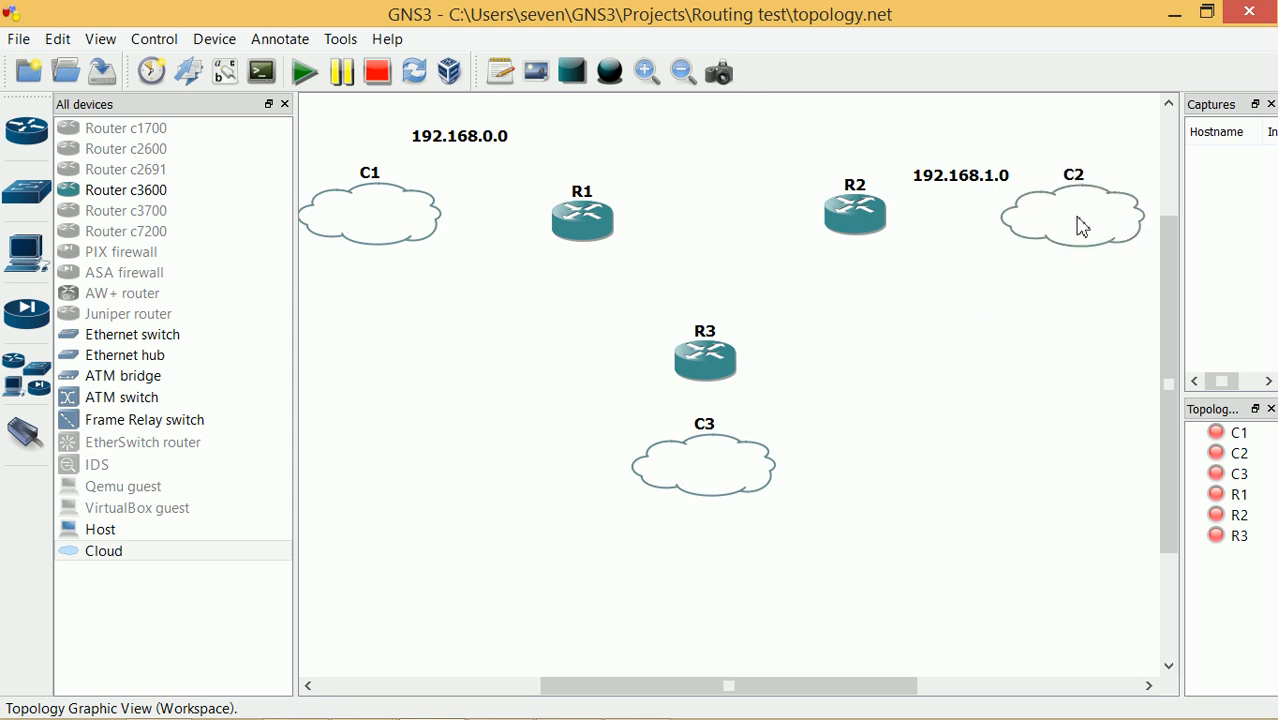
left_click_drag(876, 210, 874, 211)
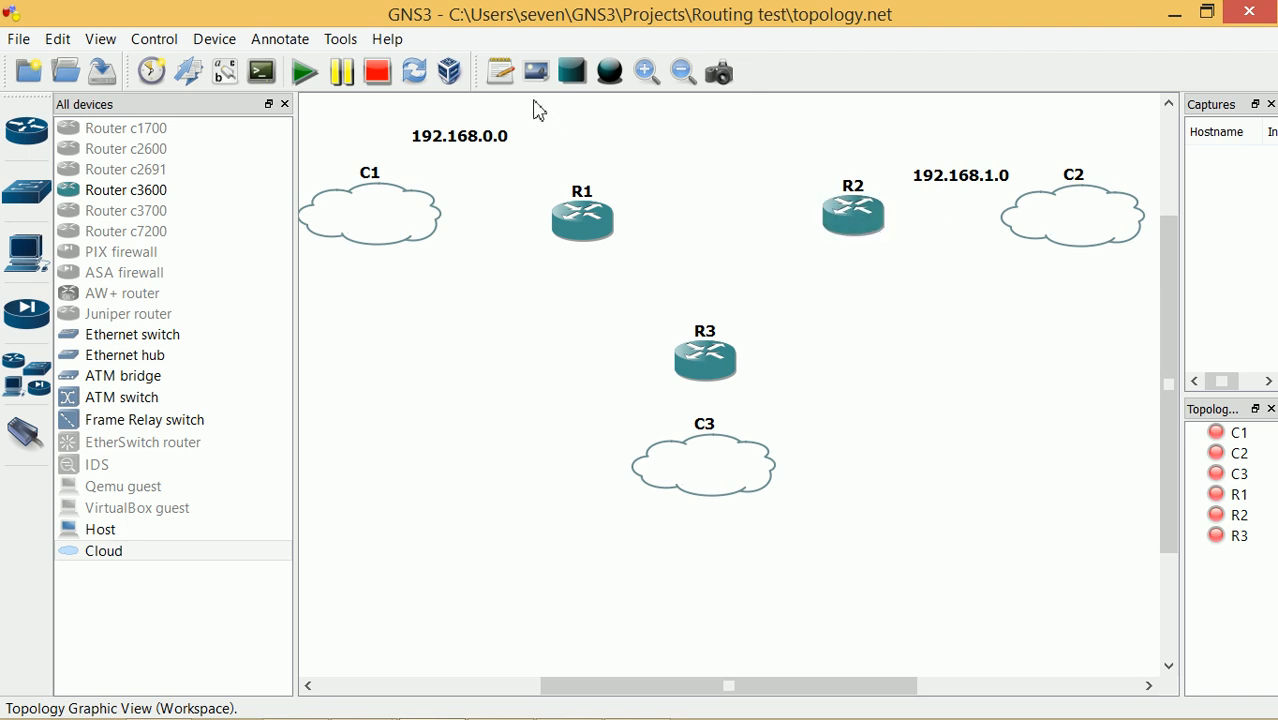
left_click(500, 71)
Add a 192.168.3.0 note beside R3 and C3, lowering C3 slightly
left_click(796, 404)
type("192.168.3.0")
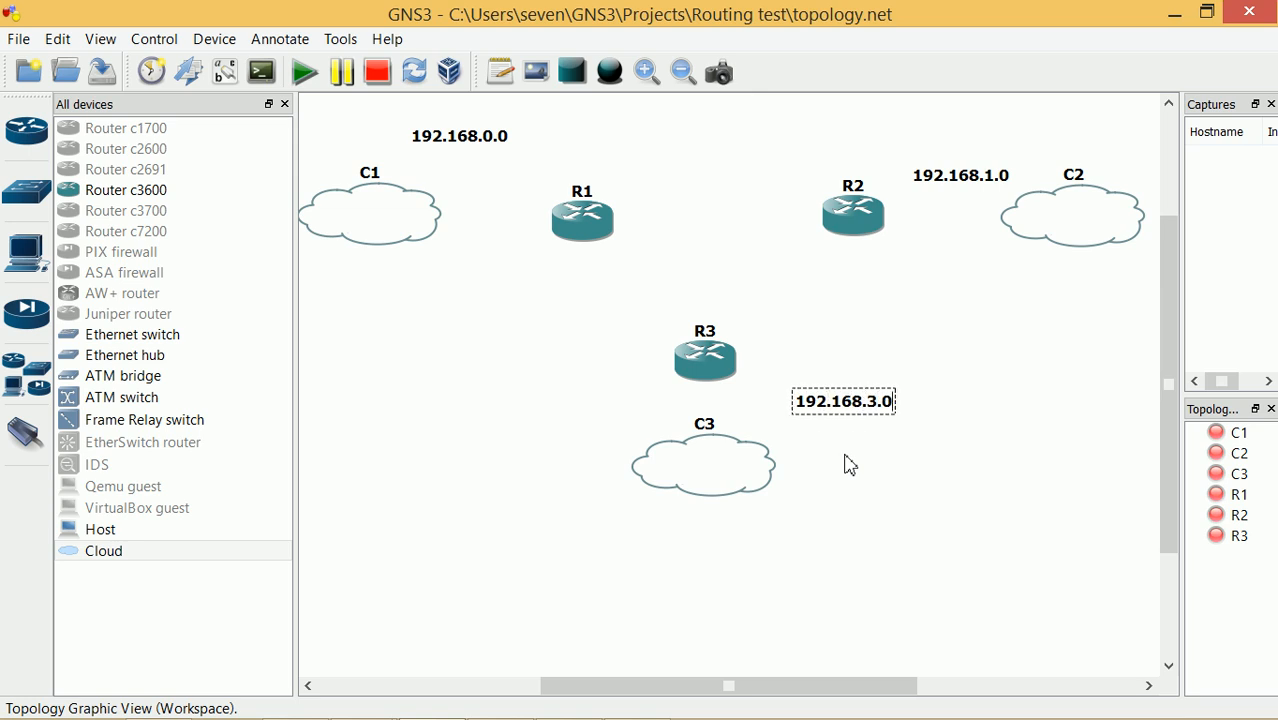
left_click(903, 478)
left_click_drag(708, 475, 708, 509)
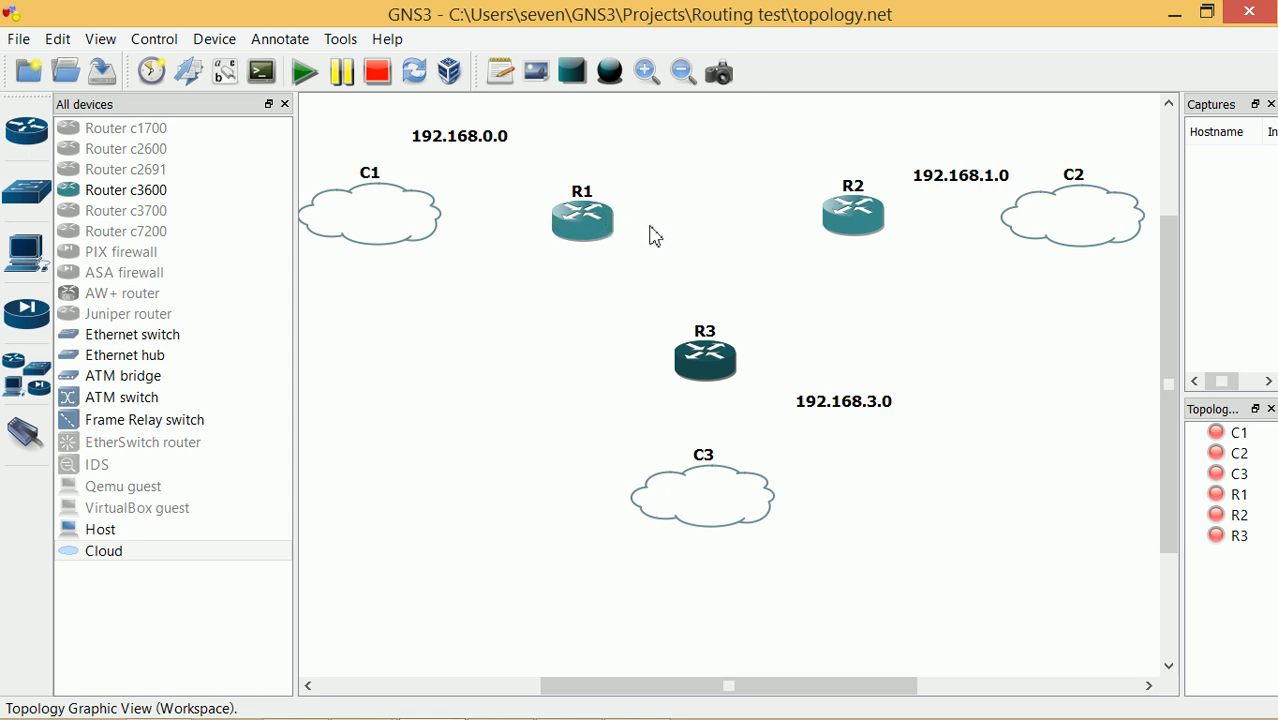
left_click_drag(592, 228, 596, 222)
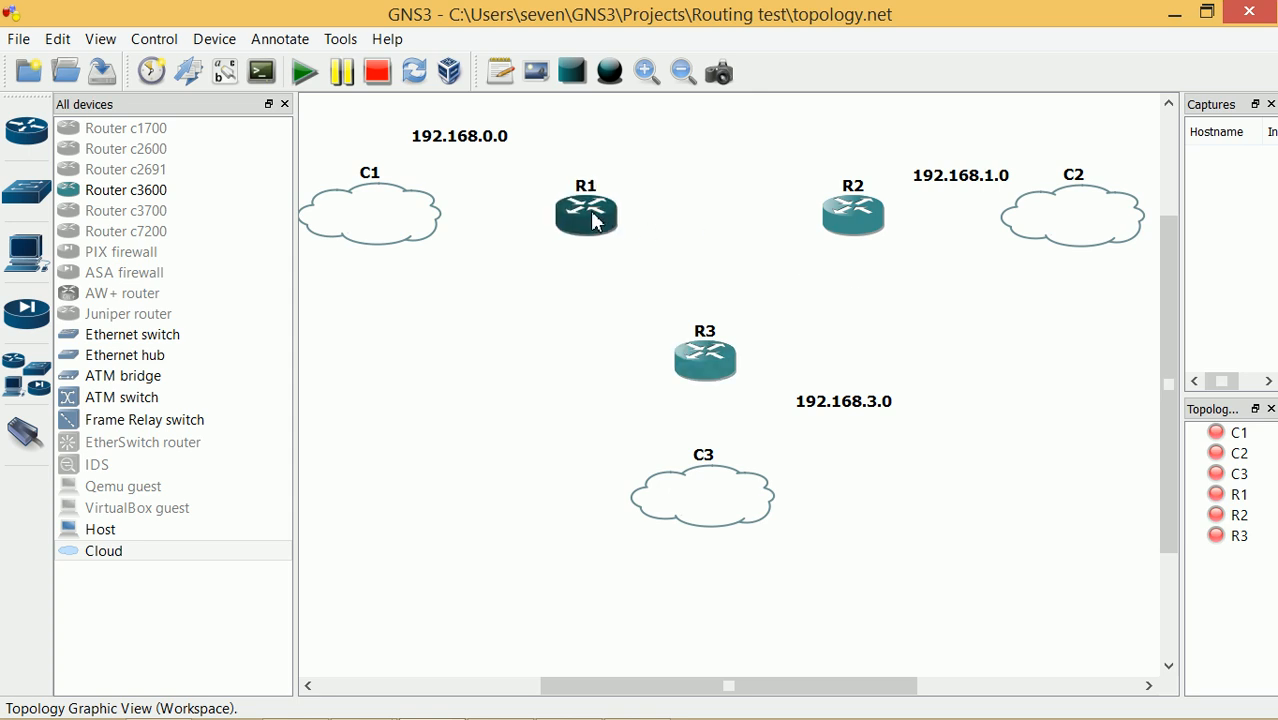
Add a 10.0.0.0 note between R1 and R2
left_click(506, 82)
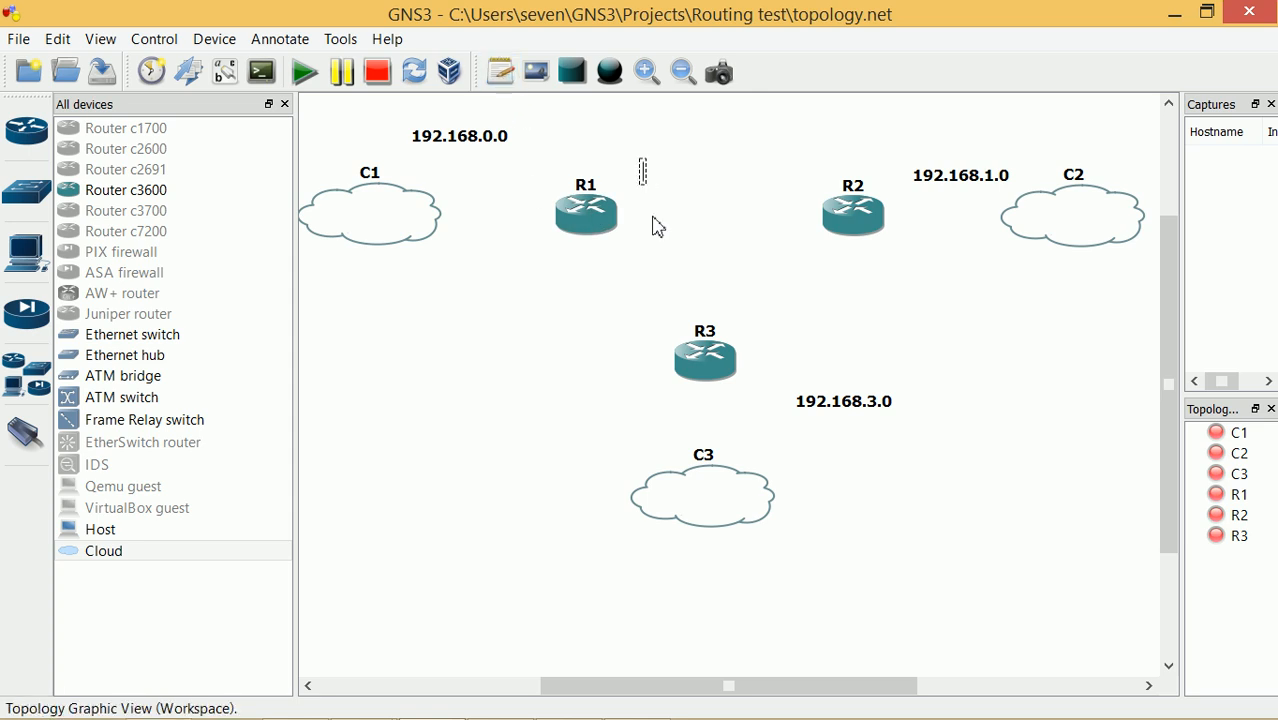
type("10.0.0.0/")
key("BackSpace")
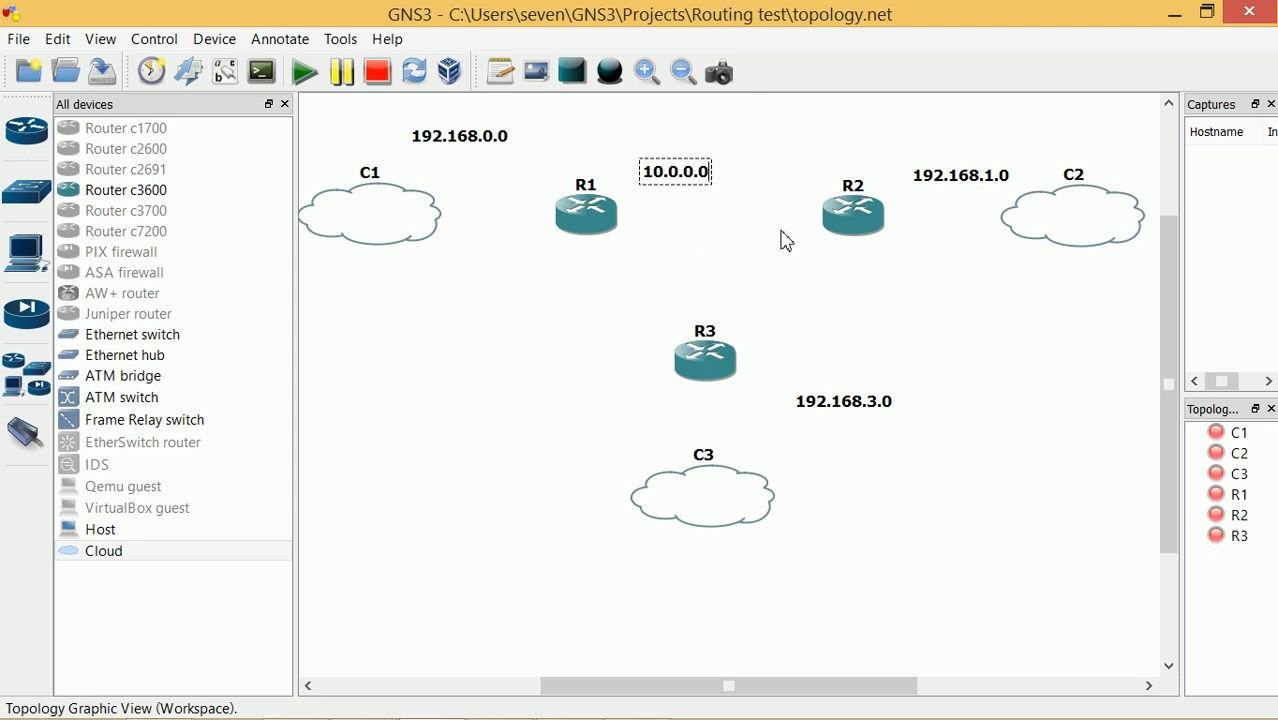
left_click(688, 277)
Add a 20.0.0.0 note between R1 and R3
left_click(500, 71)
left_click(518, 312)
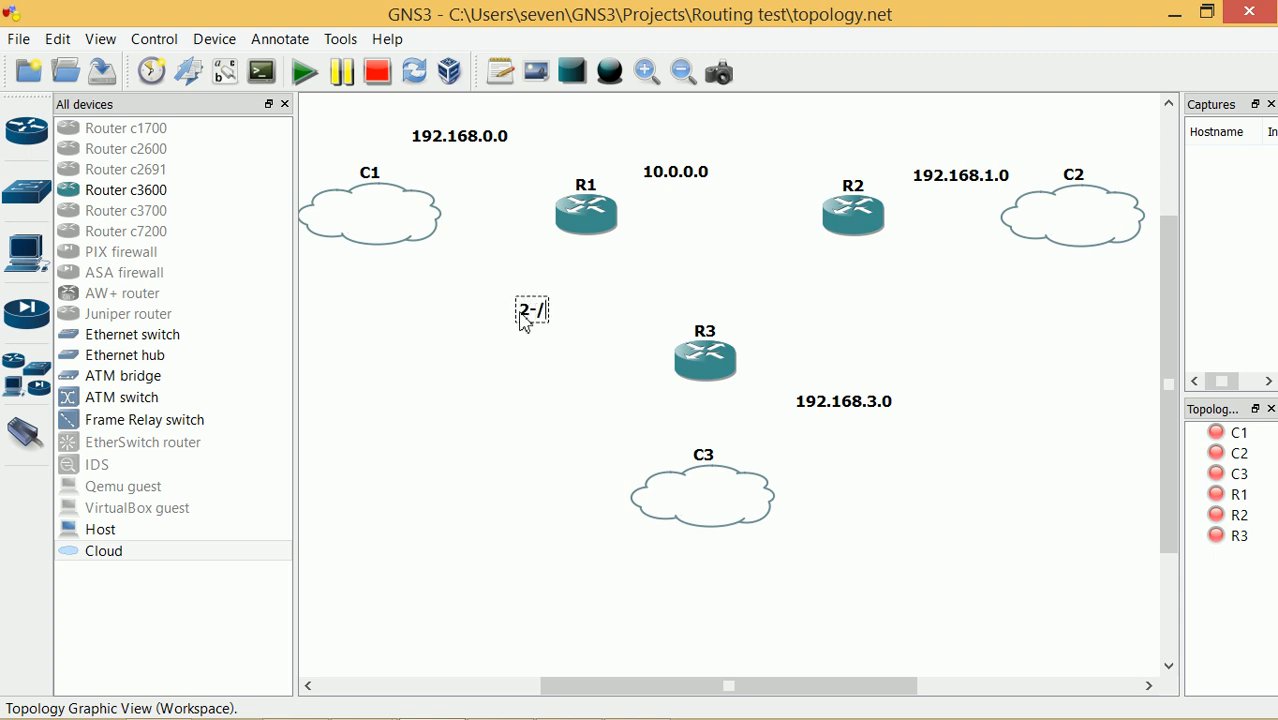
key("BackSpace")
key("BackSpace")
type("20.0-.0")
left_click(560, 450)
Add a 30.0.0.0 note between R2 and R3, then tidy the link notes
left_click(500, 72)
left_click(844, 302)
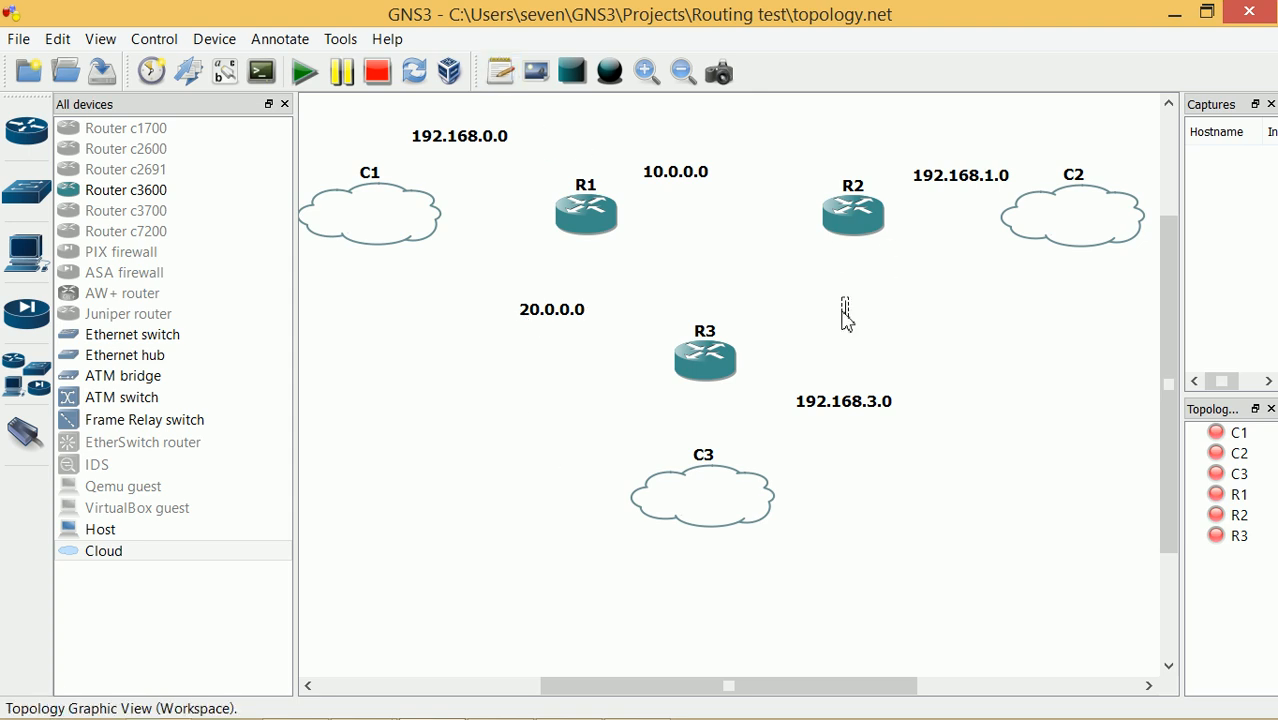
type("30.0.0.0")
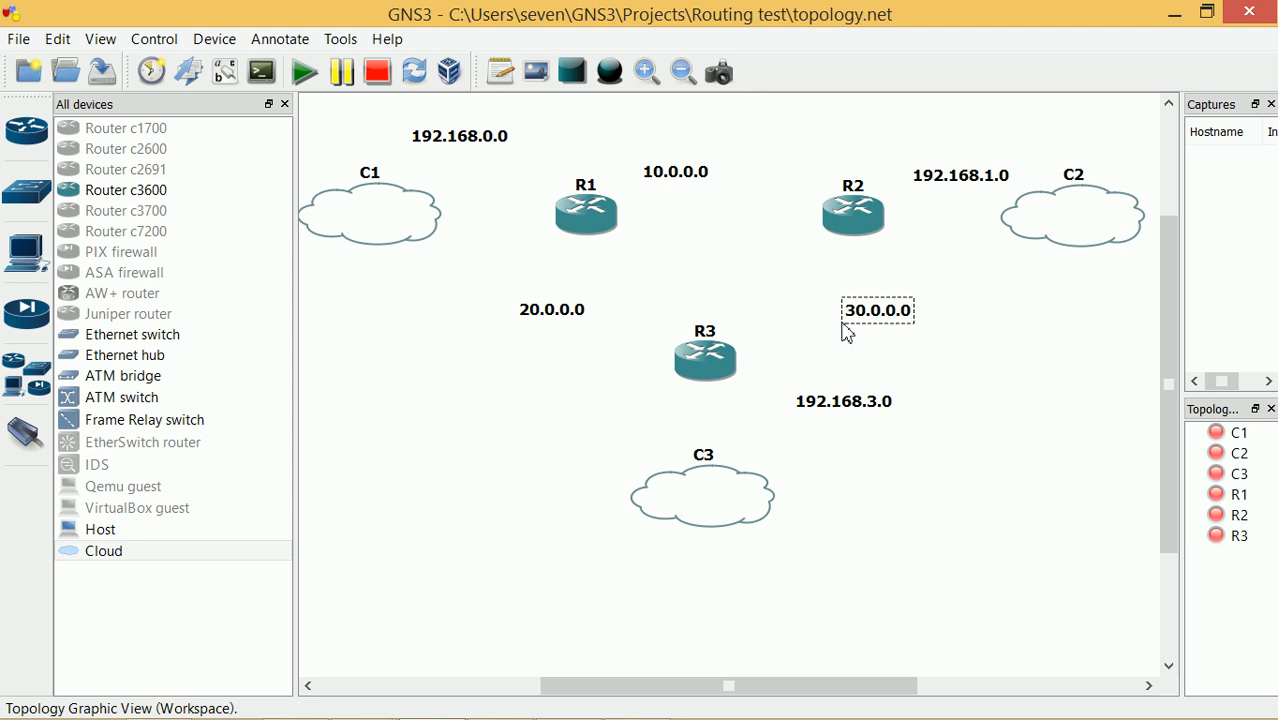
left_click(558, 413)
left_click_drag(553, 326, 528, 330)
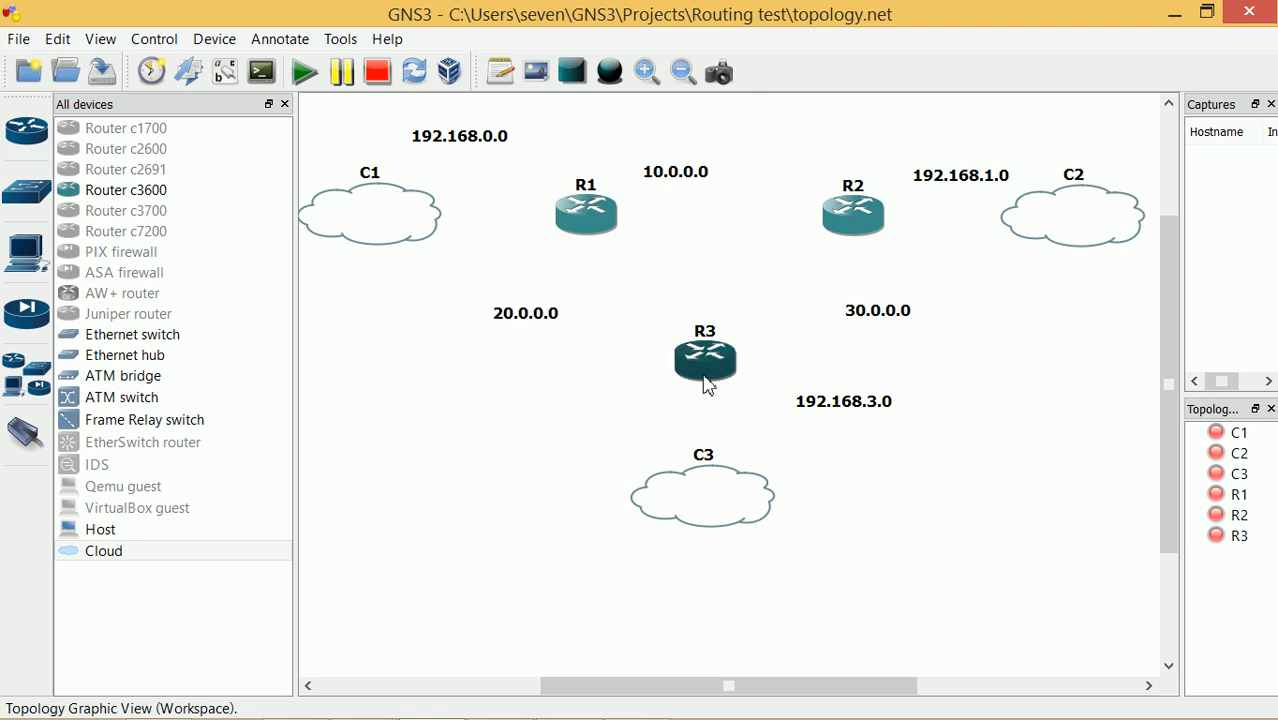
left_click_drag(886, 316, 891, 318)
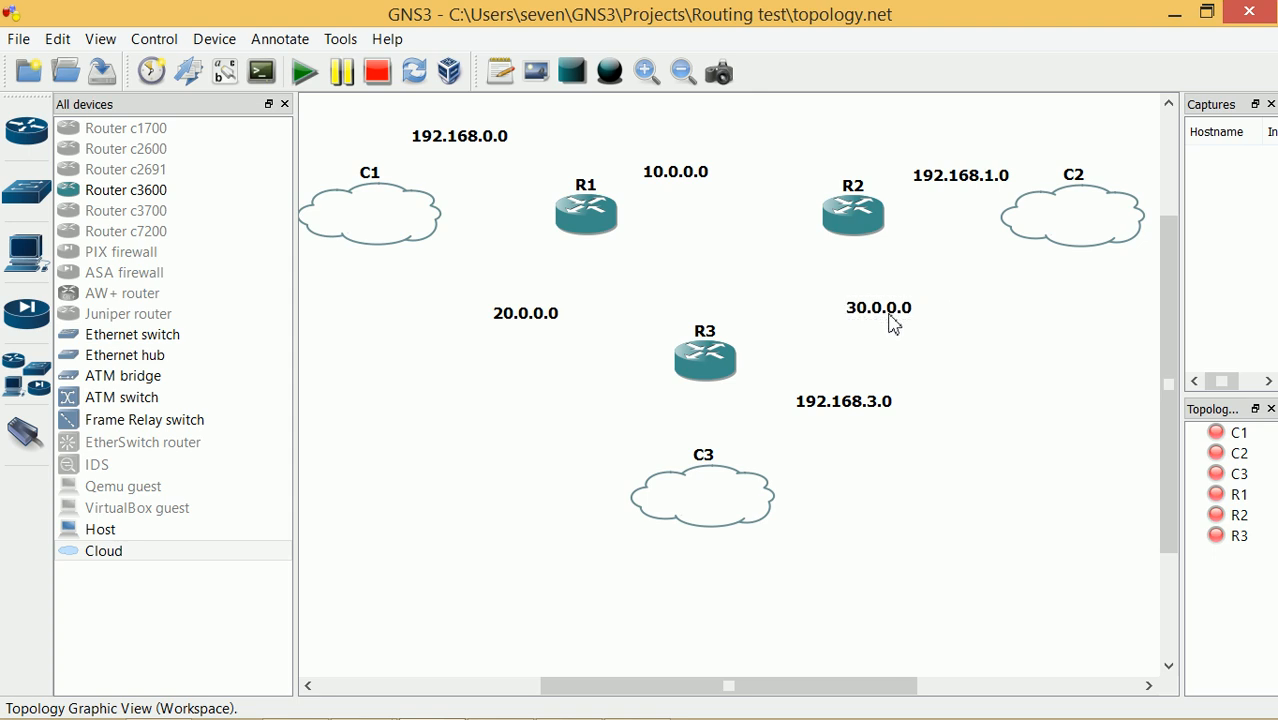
left_click(500, 72)
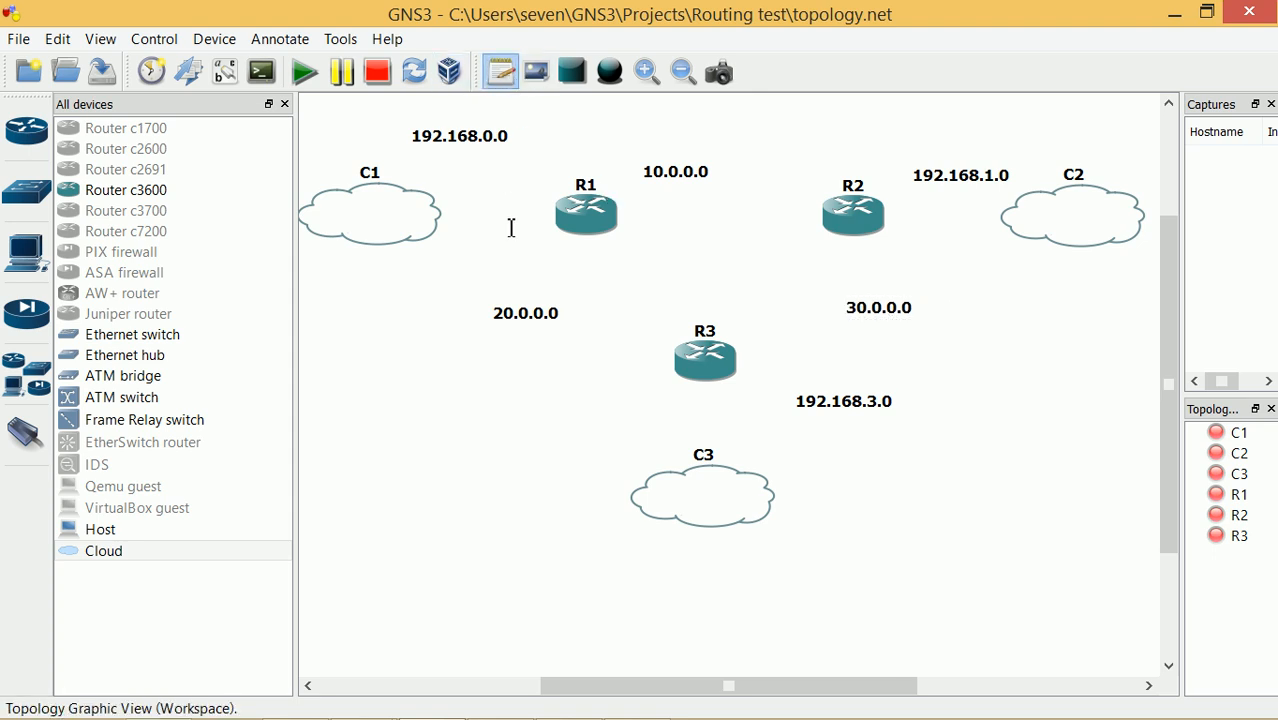
Add a .1 note below R1 and a .2 note left of R3
left_click(550, 257)
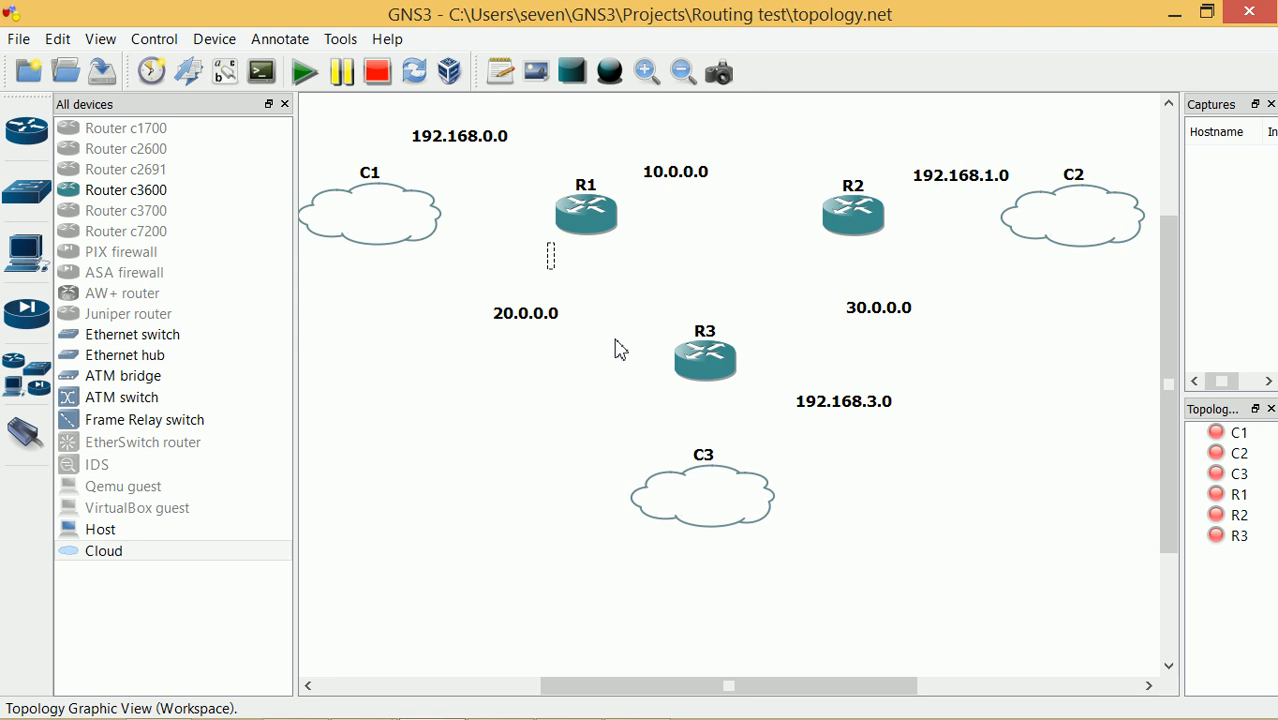
type(".1")
left_click(624, 374)
left_click(500, 72)
left_click(631, 345)
left_click(634, 391)
Duplicate the .1 note, placing copies right of R1 and right of R3
right_click(561, 261)
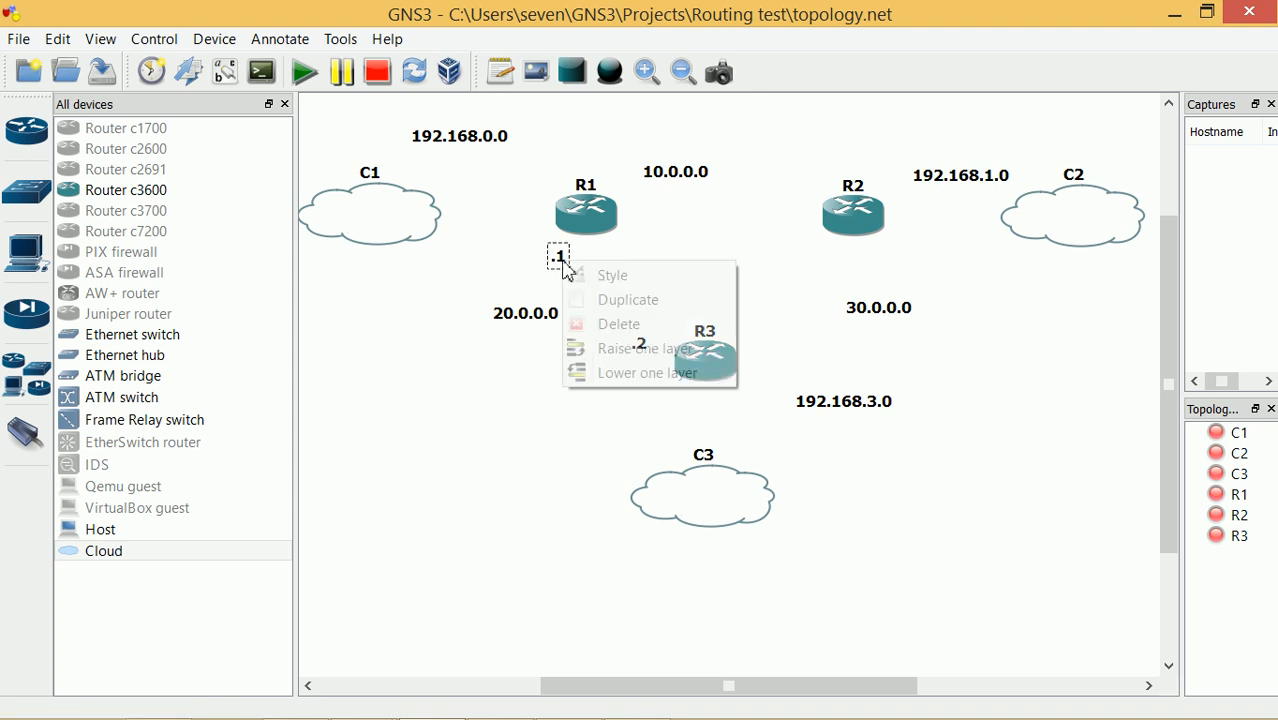
left_click(655, 301)
left_click_drag(562, 268, 650, 244)
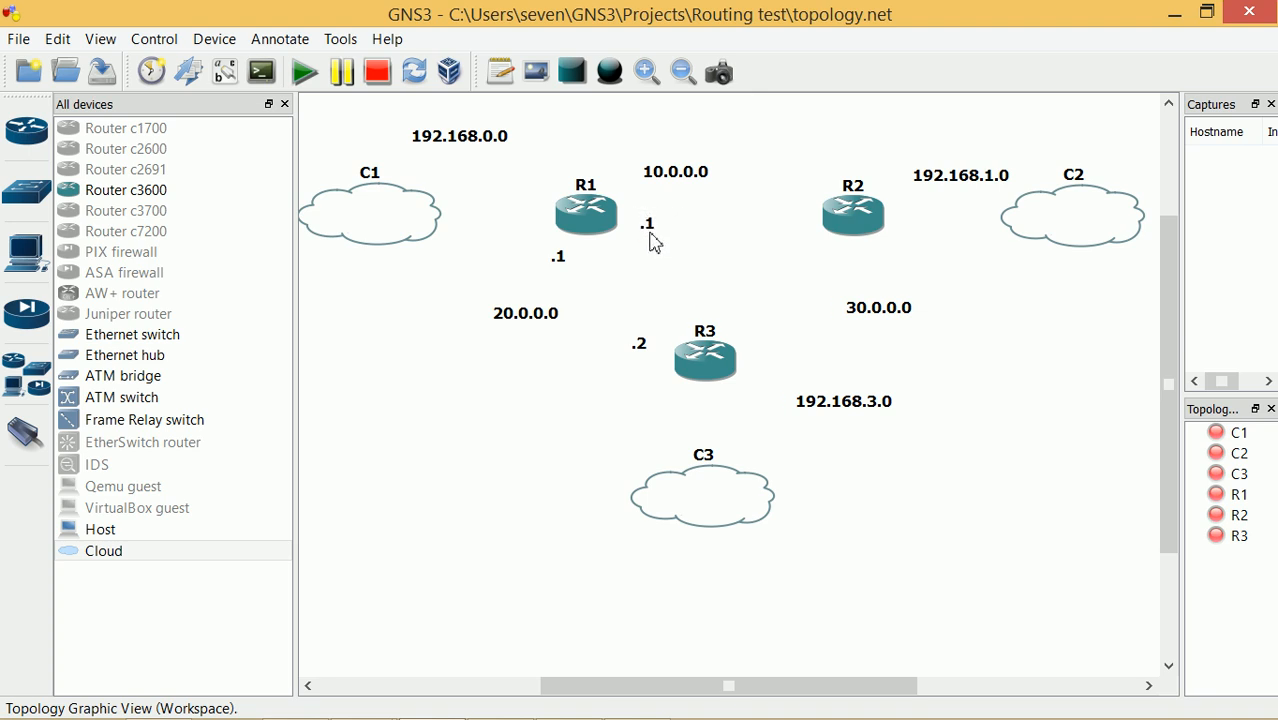
right_click(649, 233)
left_click(701, 278)
left_click_drag(657, 236, 773, 385)
left_click(665, 386)
Duplicate the .2 note, placing copies left of R2 and below R2
right_click(642, 350)
left_click(694, 386)
left_click_drag(650, 345, 806, 228)
left_click(745, 293)
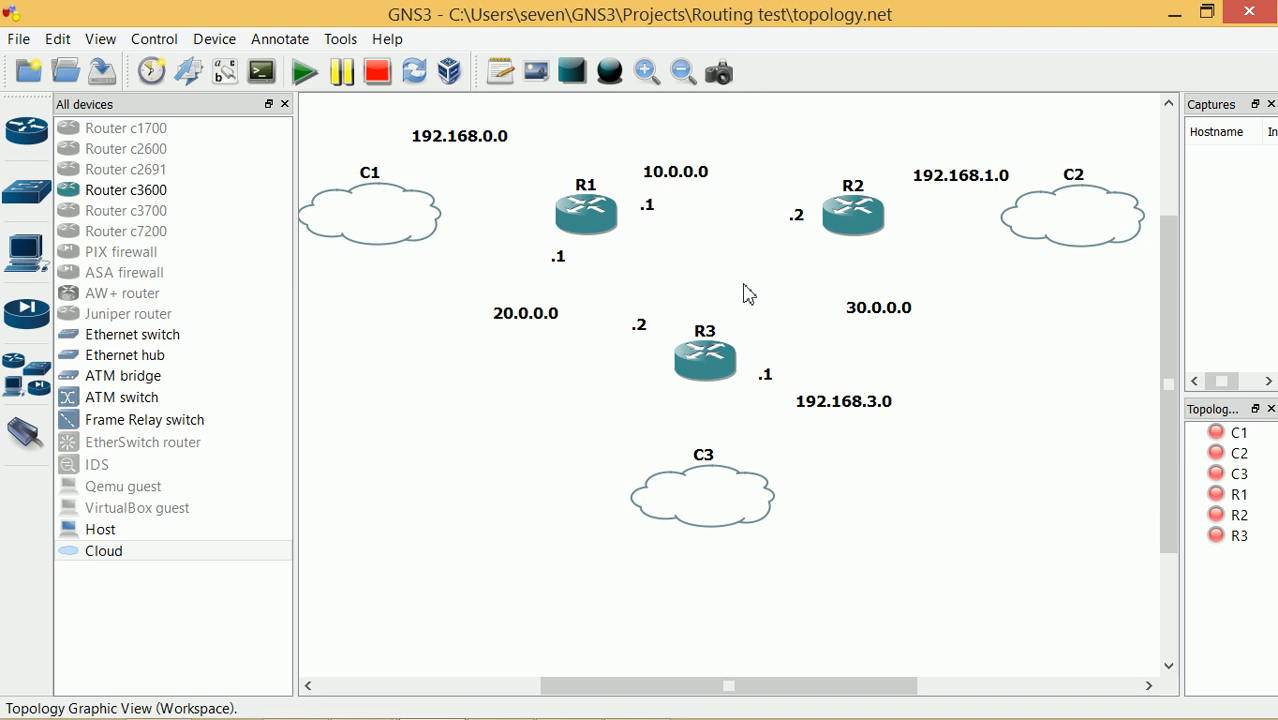
right_click(639, 331)
left_click(690, 368)
left_click_drag(646, 325, 877, 277)
Add a .254 note between C1 and R1
left_click(500, 71)
left_click(452, 202)
type("19")
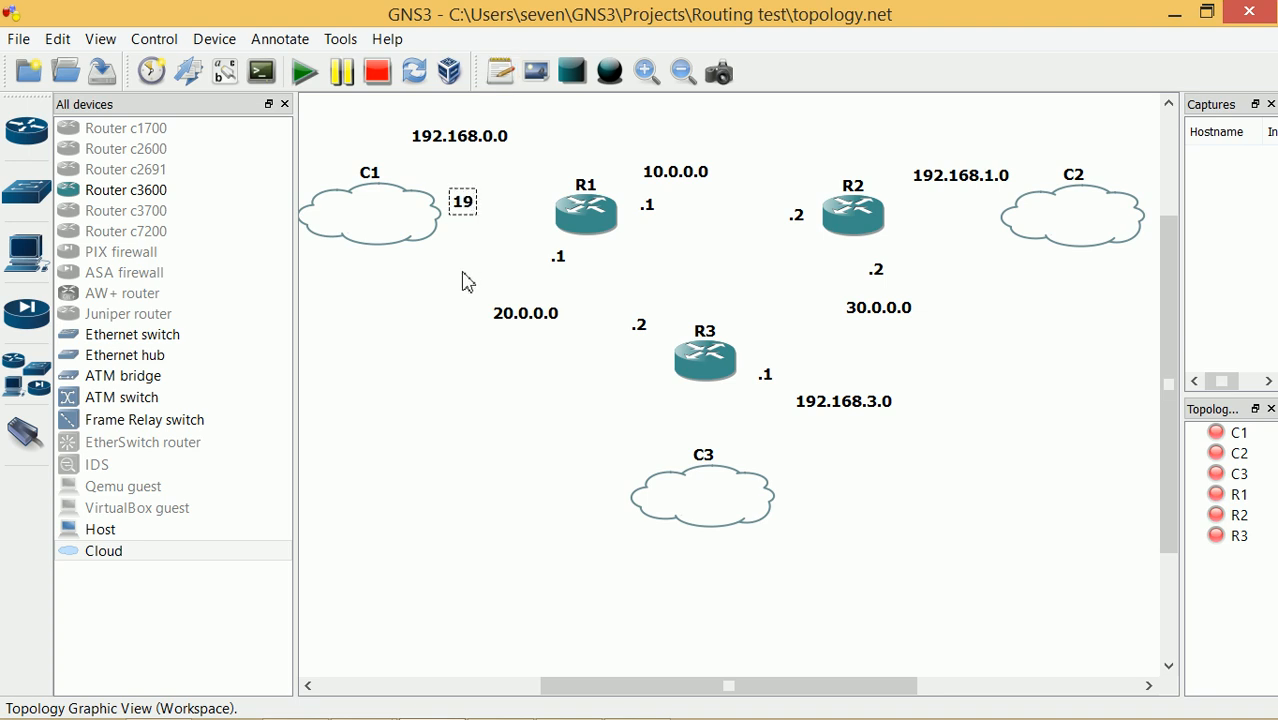
type("2.168.0.")
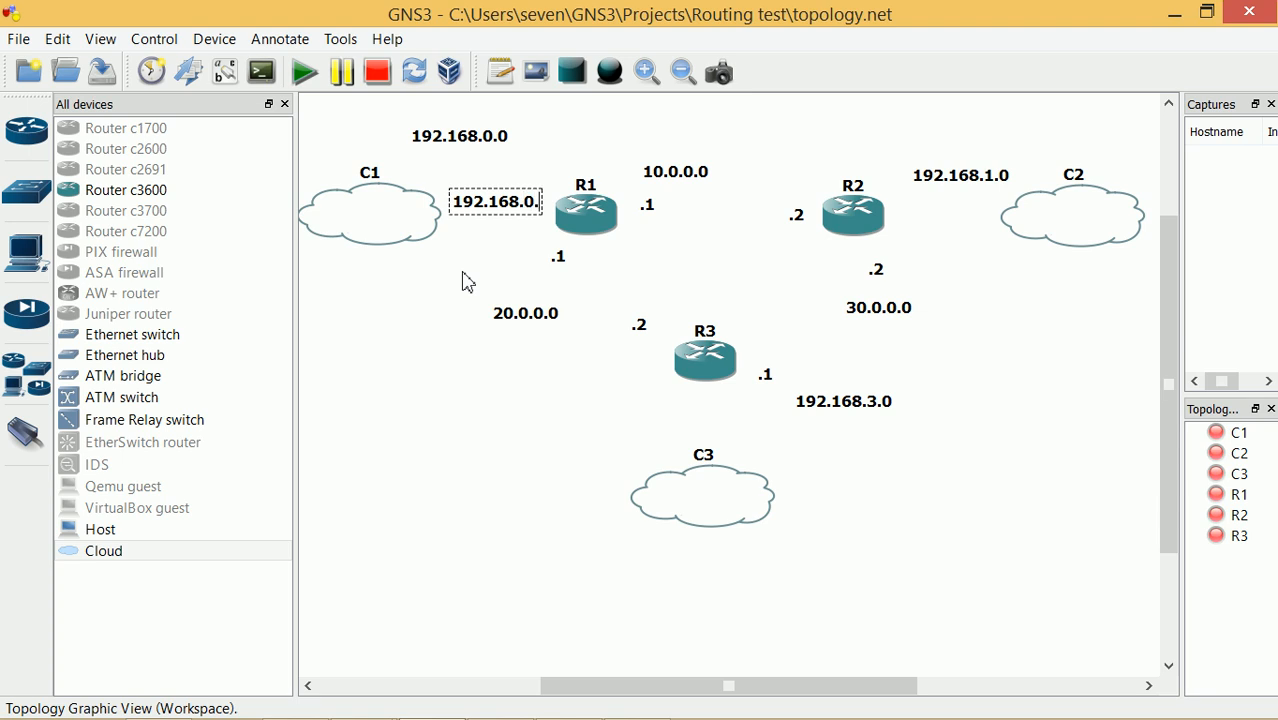
type("254")
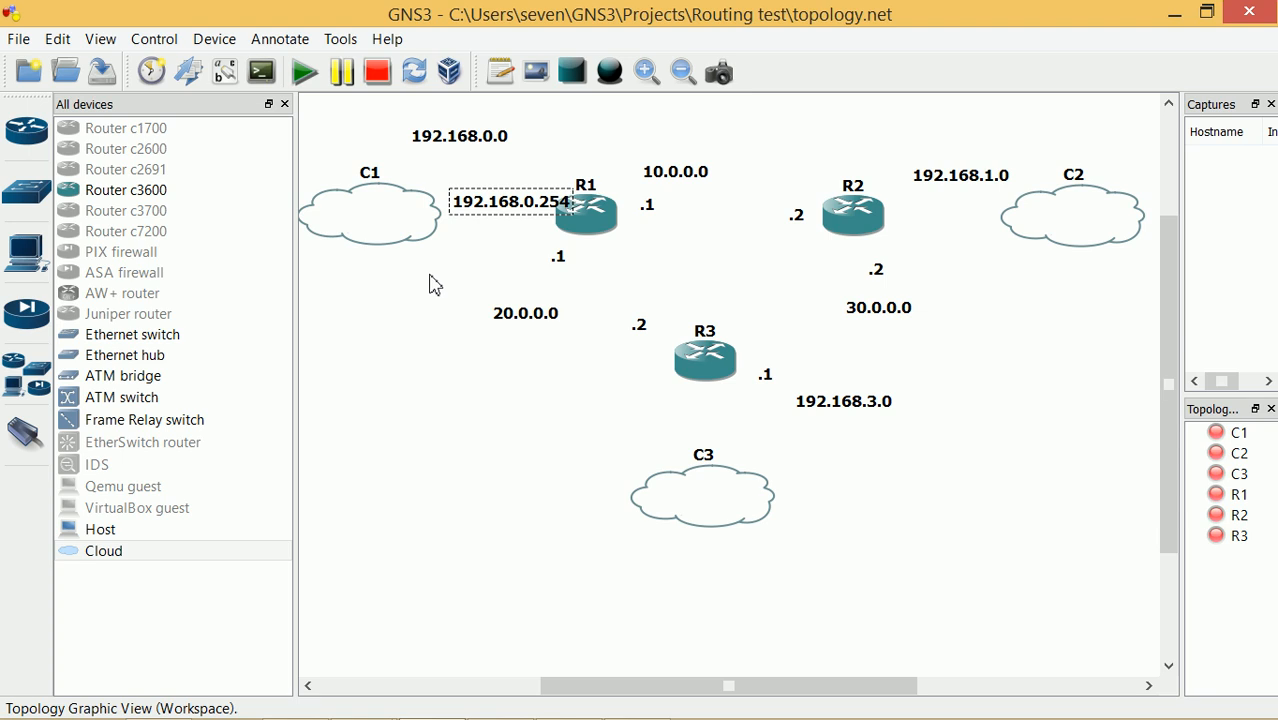
key("BackSpace")
key("BackSpace")
key("BackSpace")
key("BackSpace")
key("BackSpace")
key("BackSpace")
key("BackSpace")
key("BackSpace")
key("BackSpace")
key("BackSpace")
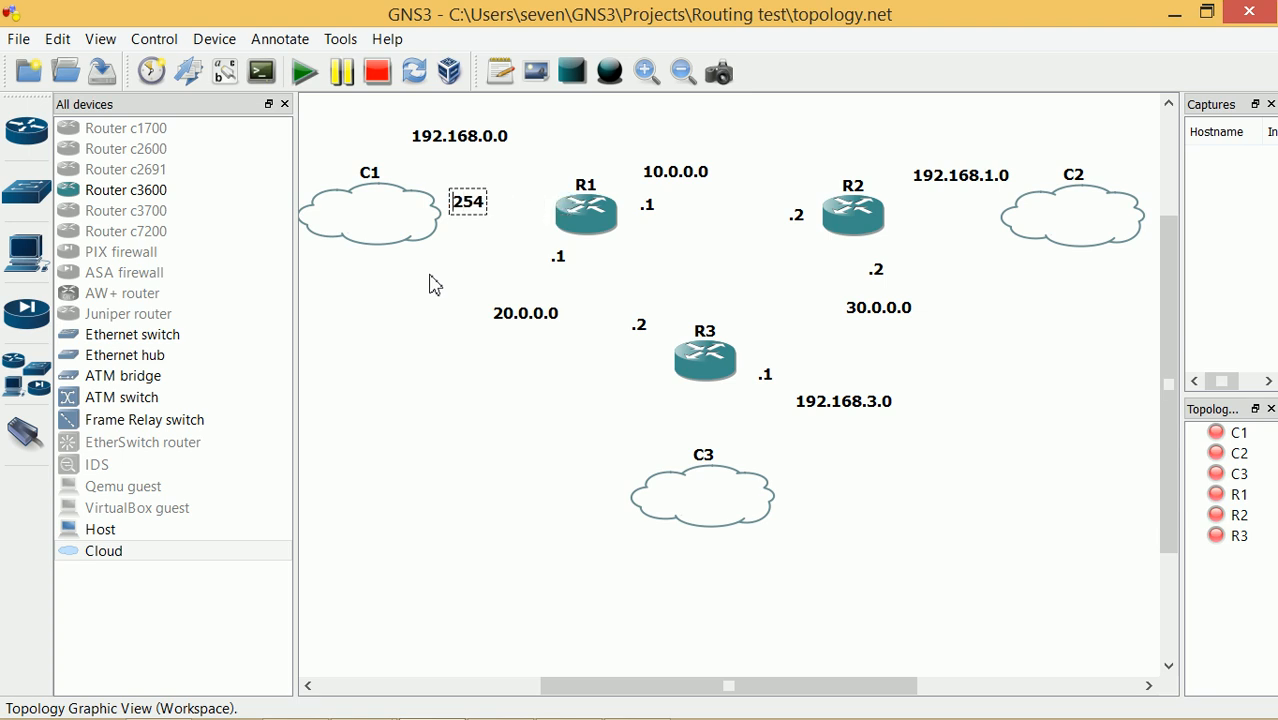
type(".")
left_click(444, 320)
left_click_drag(498, 214, 544, 218)
Duplicate the .254 note, placing copies right of R2 and below R3
right_click(544, 218)
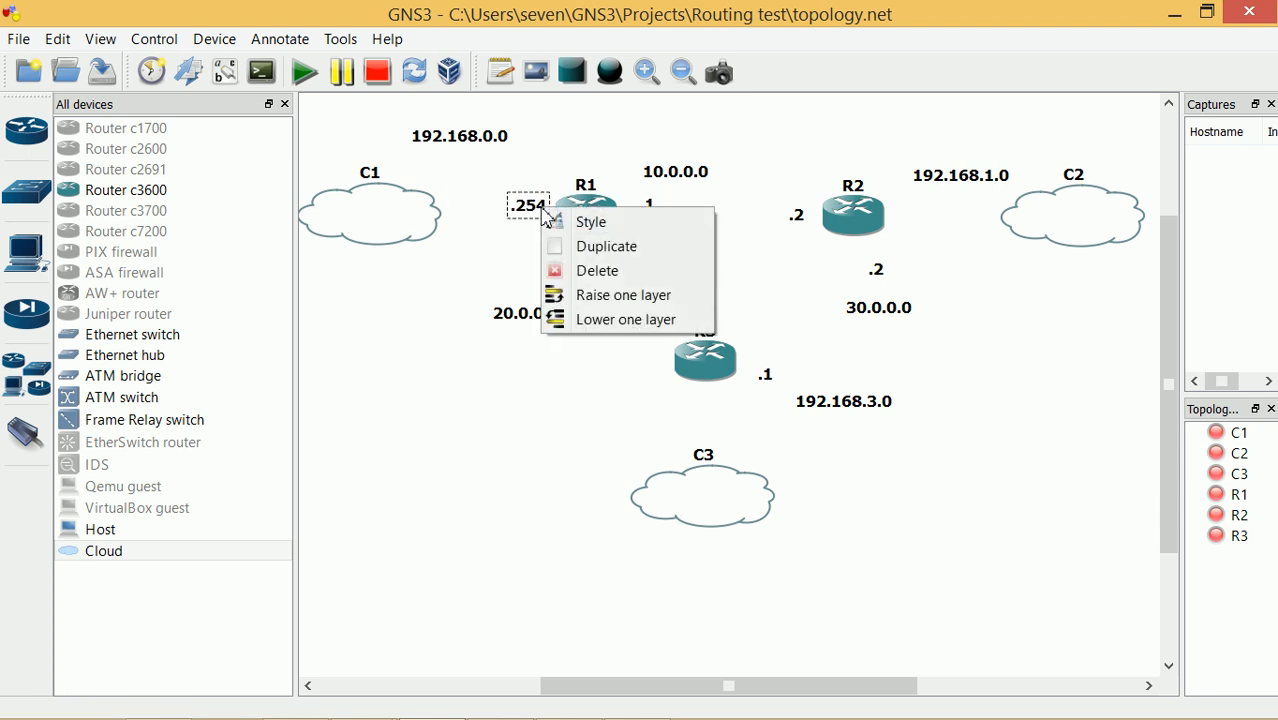
left_click(594, 246)
right_click(533, 216)
left_click(590, 254)
left_click_drag(533, 222, 911, 205)
right_click(528, 189)
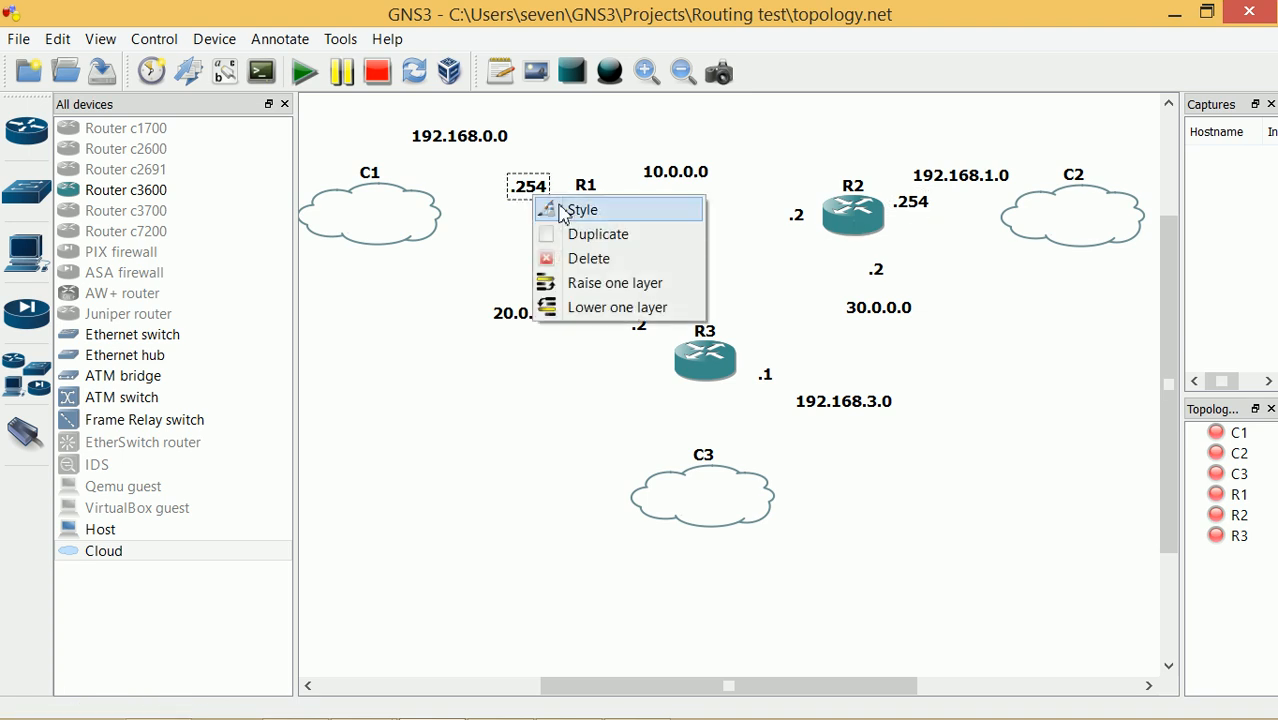
left_click(585, 234)
left_click_drag(537, 185, 688, 410)
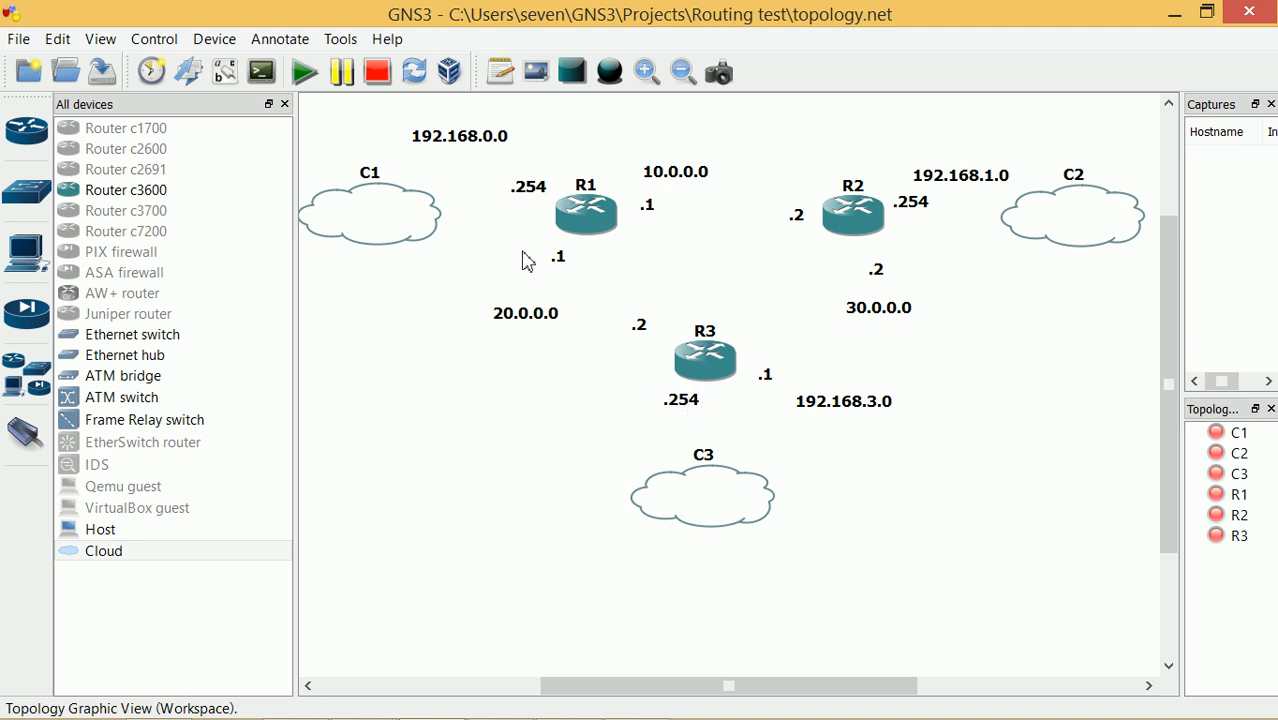
Bind cloud C1 to the host's Physical network adapter and apply
right_click(376, 215)
left_click(331, 380)
right_click(374, 215)
left_click(400, 220)
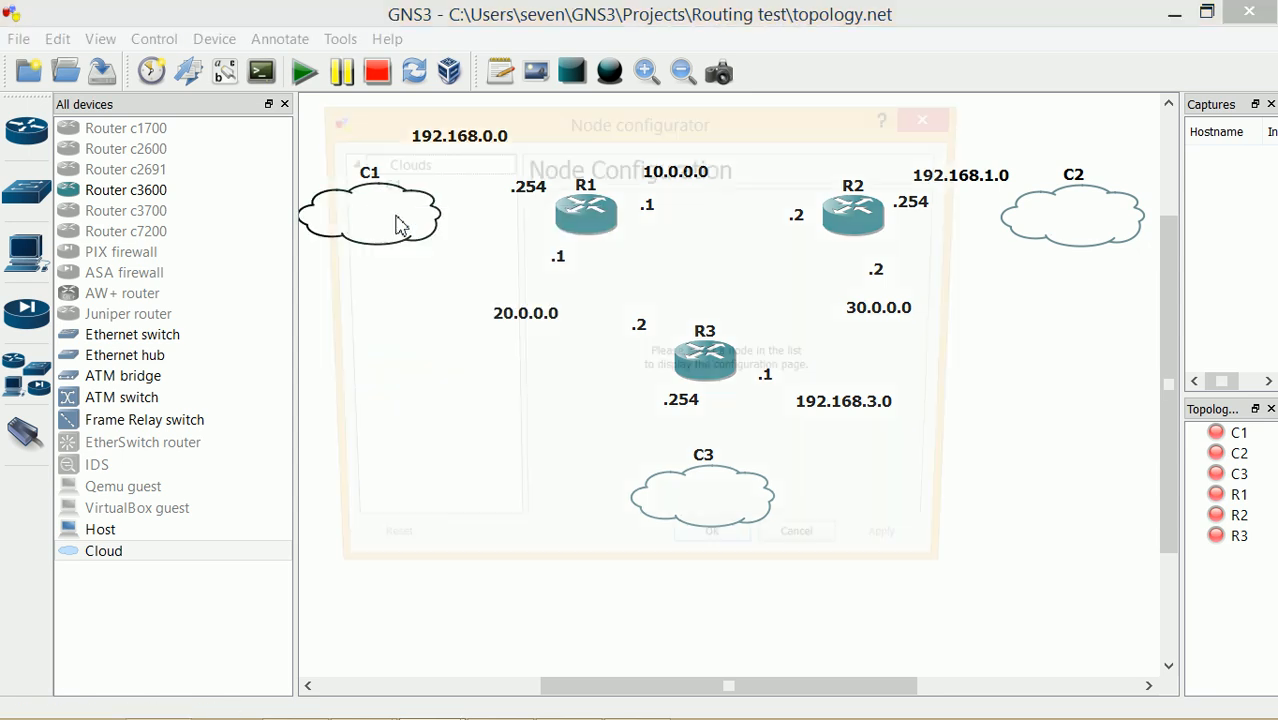
left_click(376, 186)
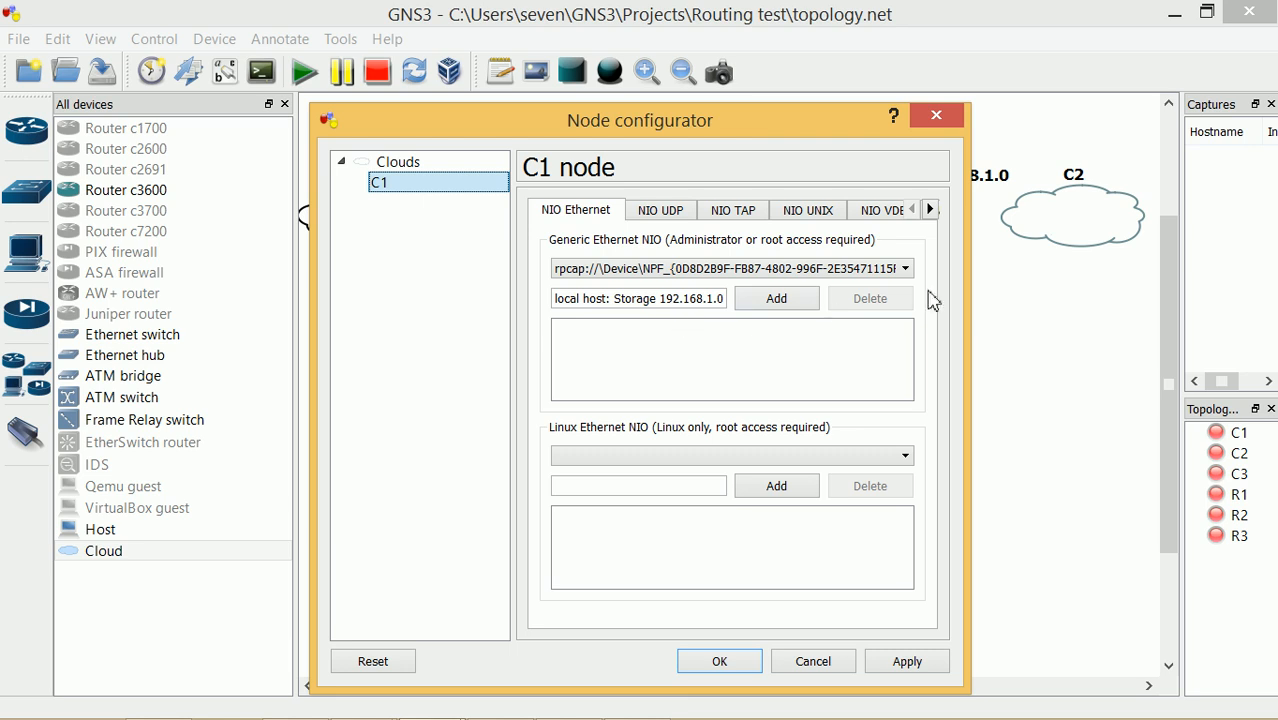
left_click_drag(807, 126, 854, 174)
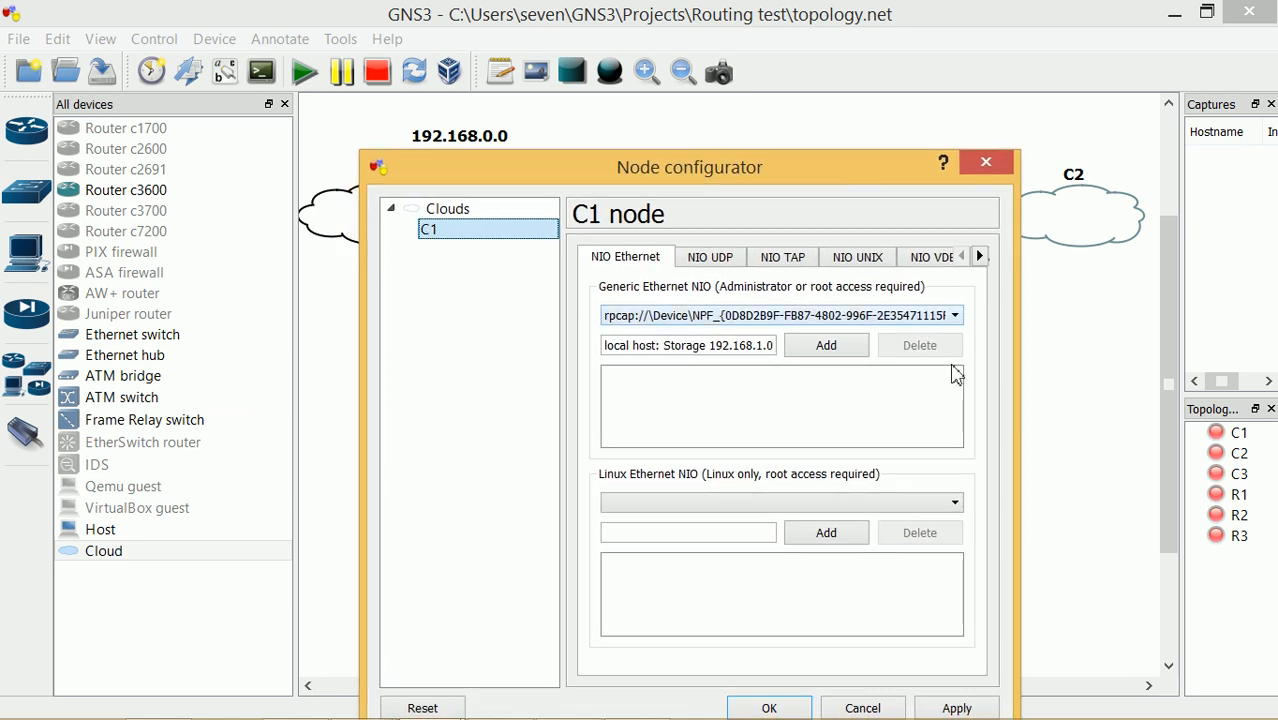
left_click(958, 318)
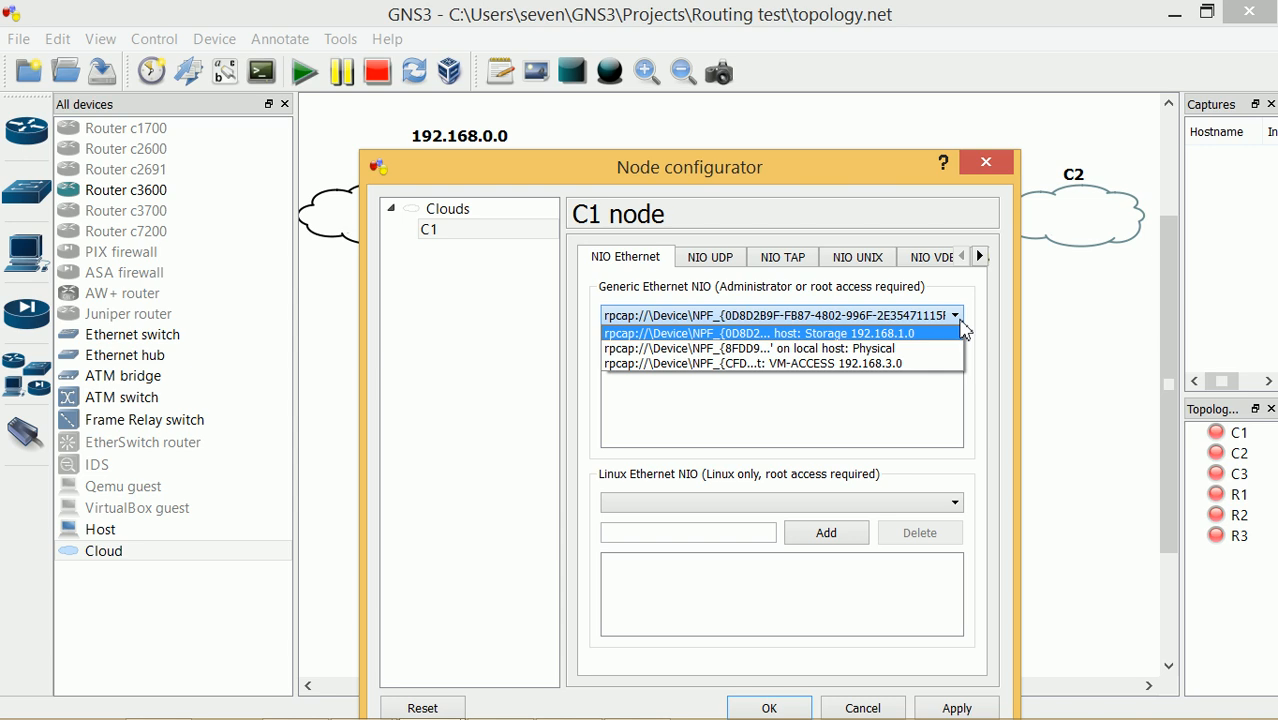
left_click(888, 350)
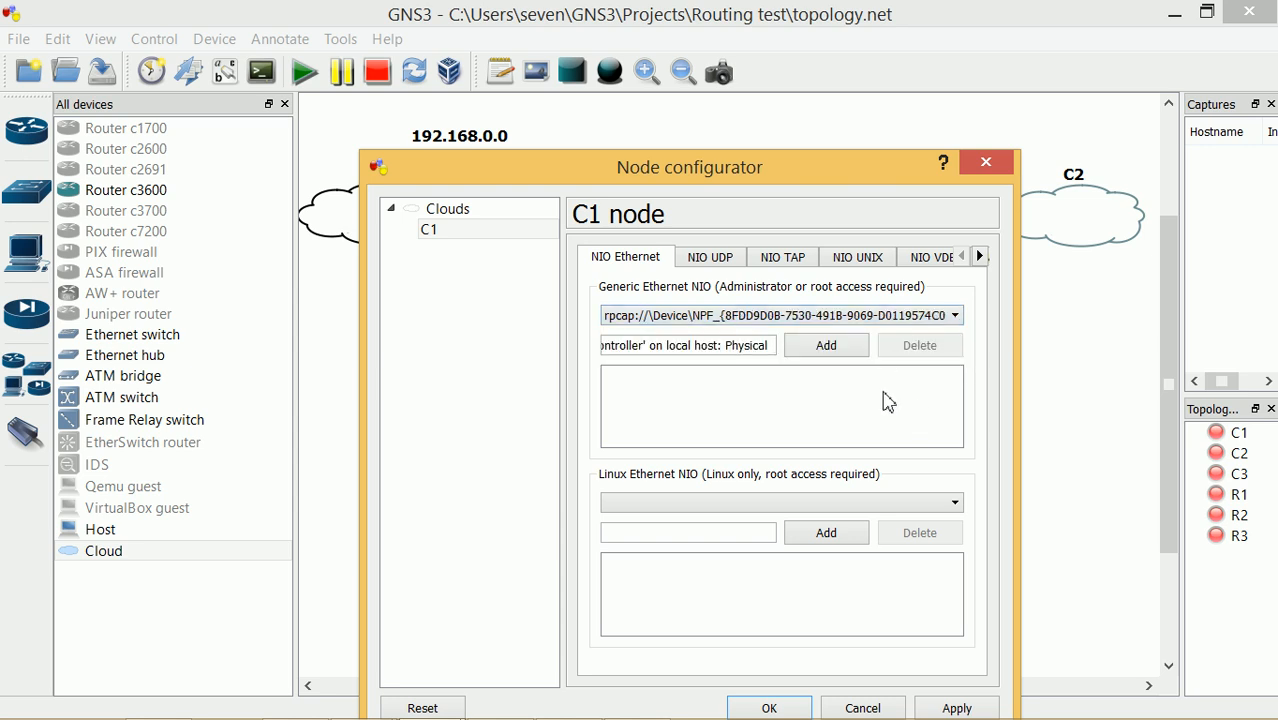
left_click(833, 353)
left_click(932, 700)
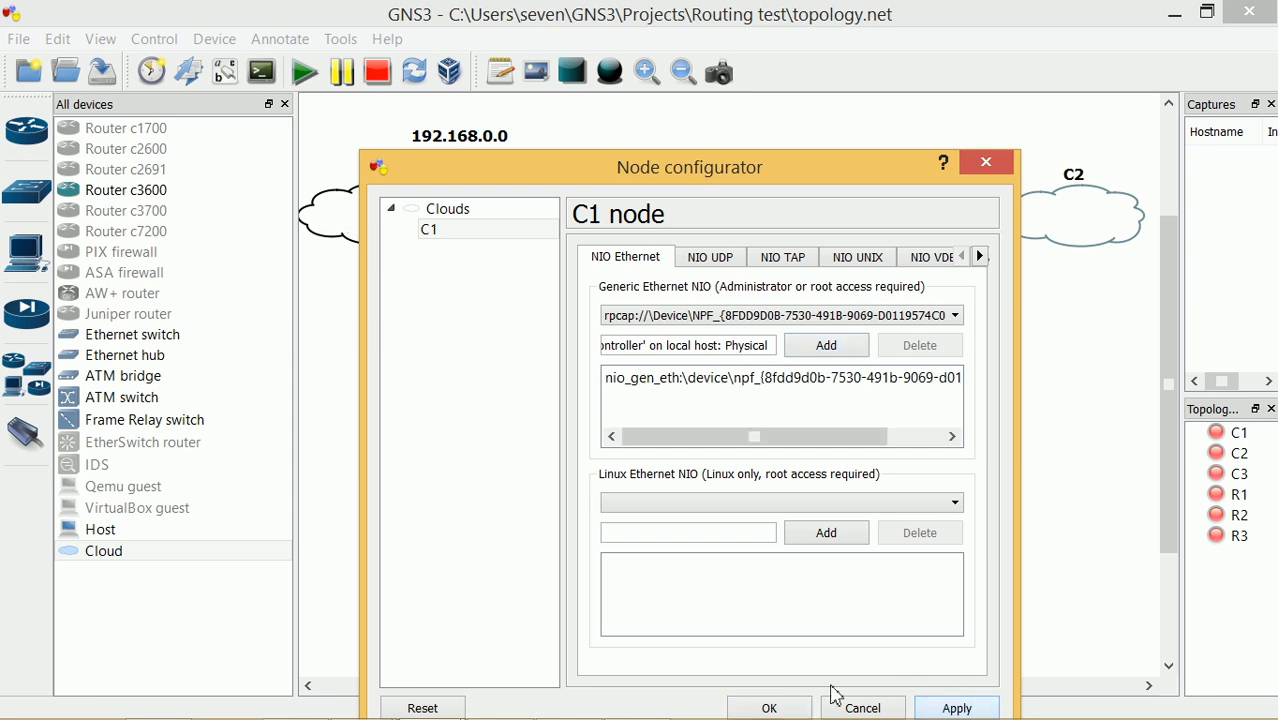
Bind cloud C2 to the Storage 192.168.1.0 host adapter, apply and close
right_click(1046, 222)
left_click(1058, 238)
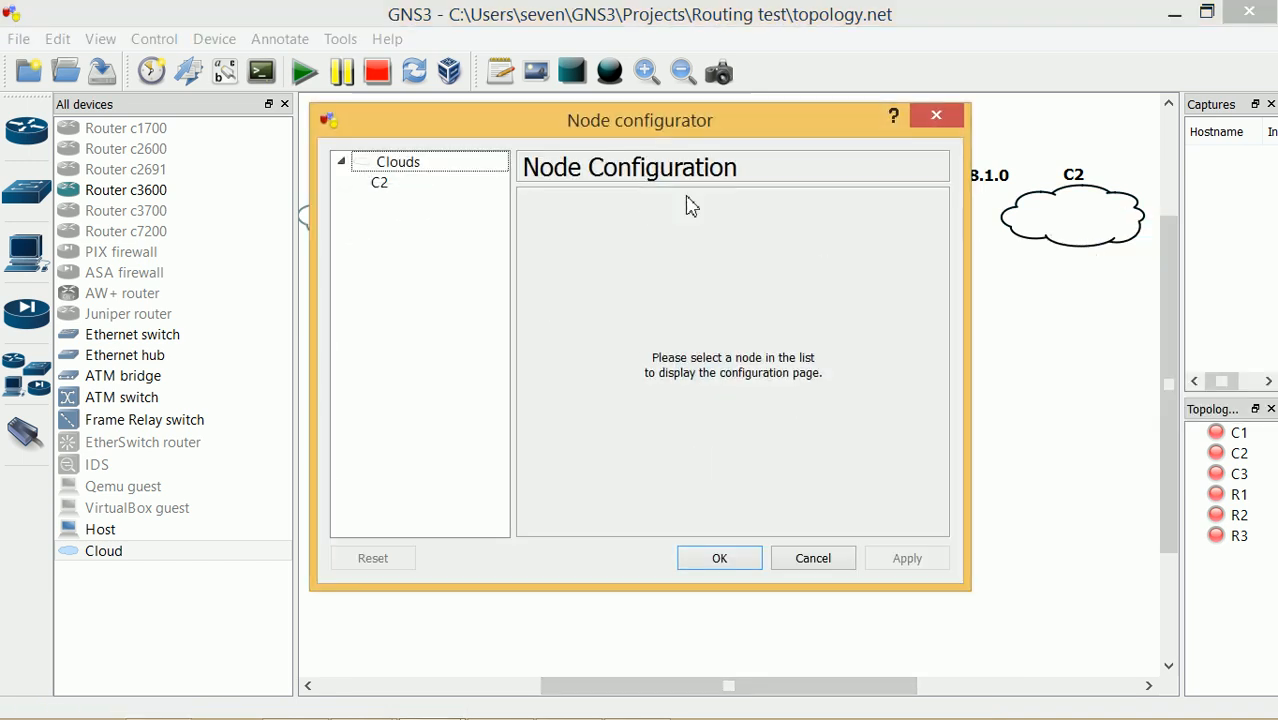
left_click_drag(605, 134, 679, 203)
left_click(477, 261)
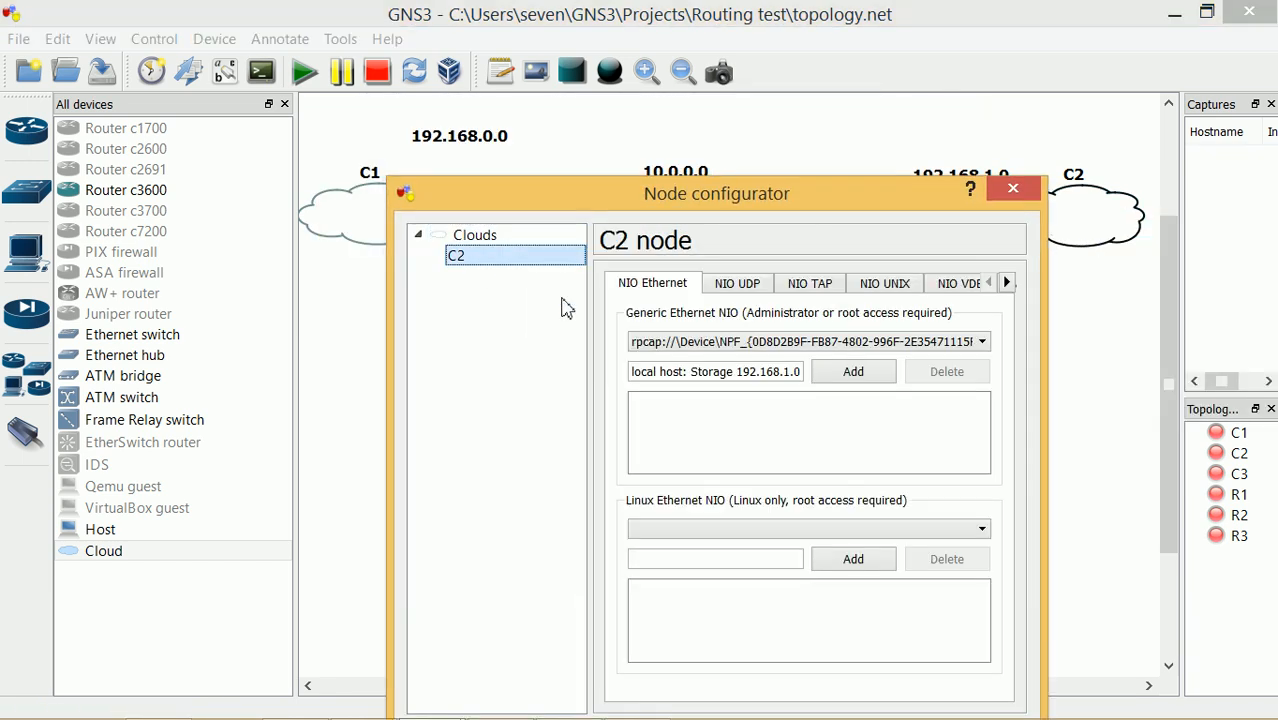
left_click(984, 343)
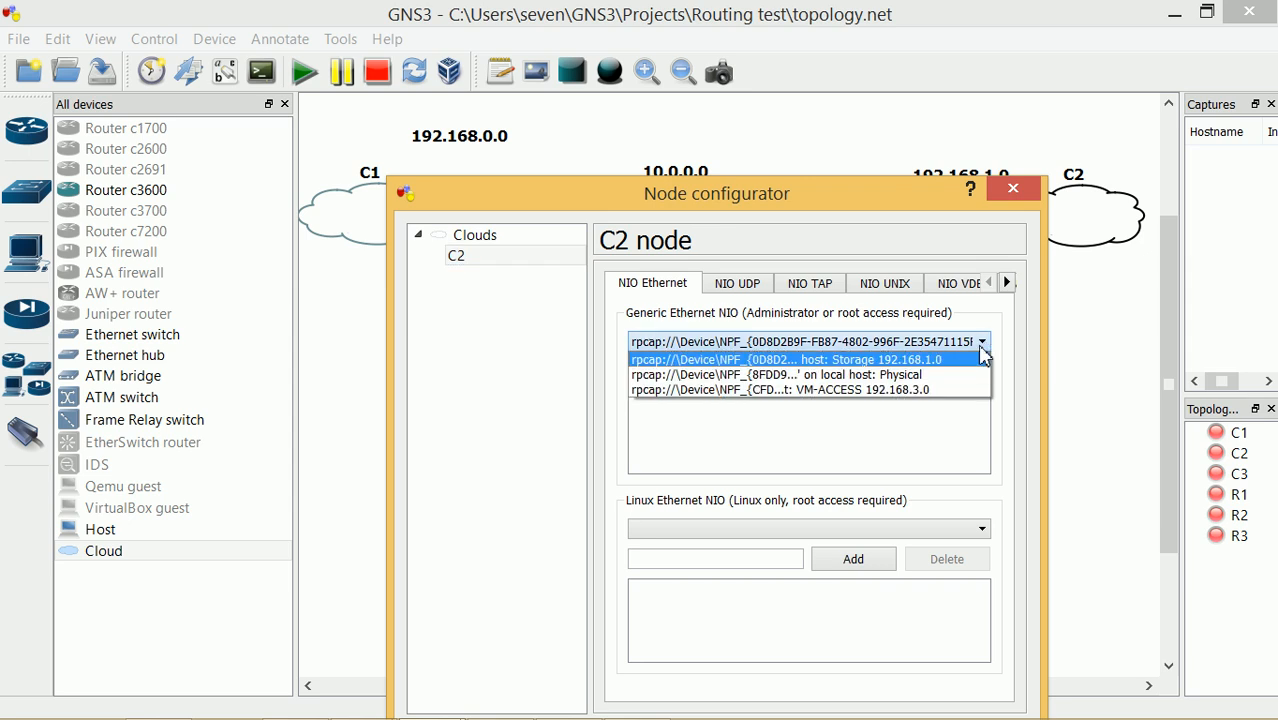
left_click(945, 360)
left_click(868, 373)
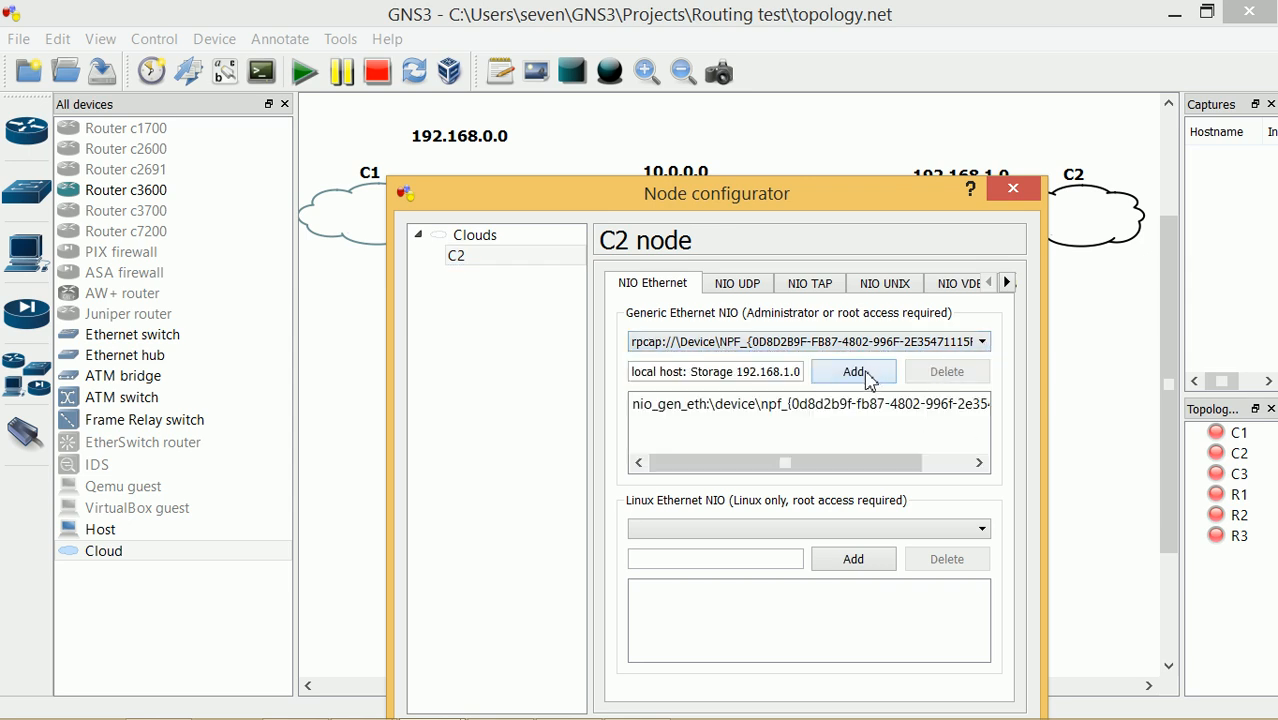
left_click_drag(887, 194, 943, 67)
left_click(1044, 608)
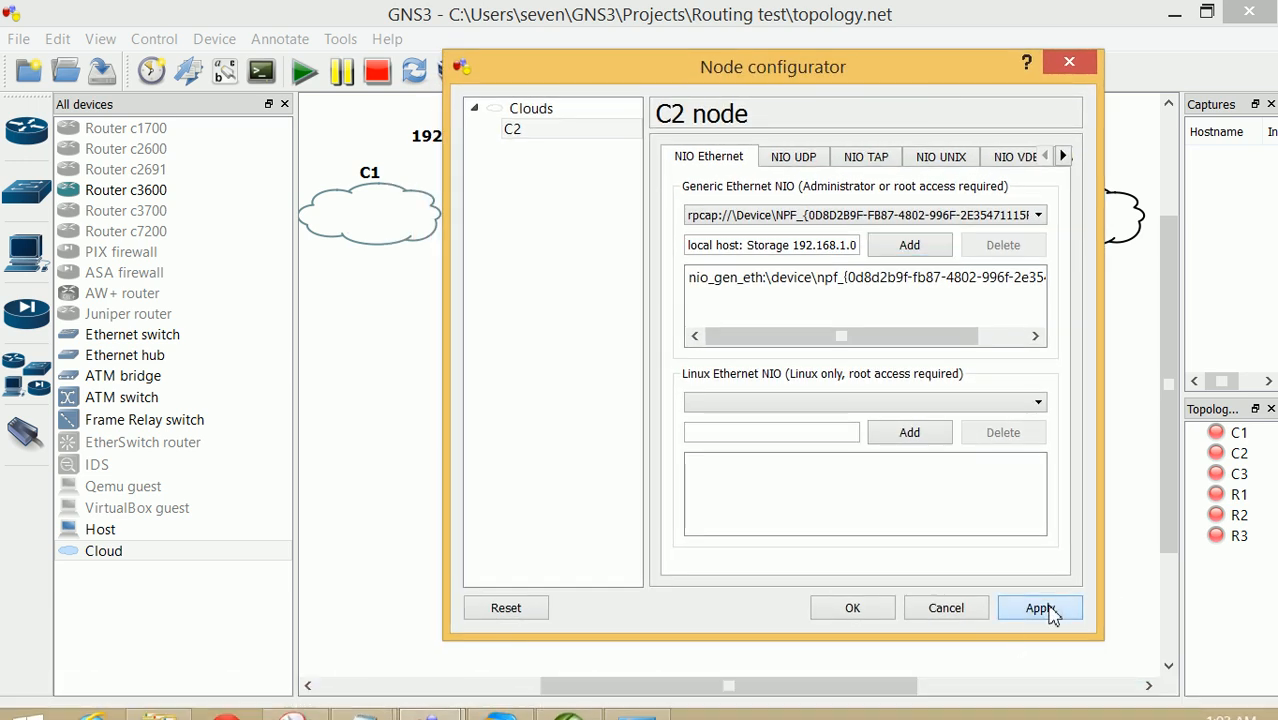
left_click(852, 609)
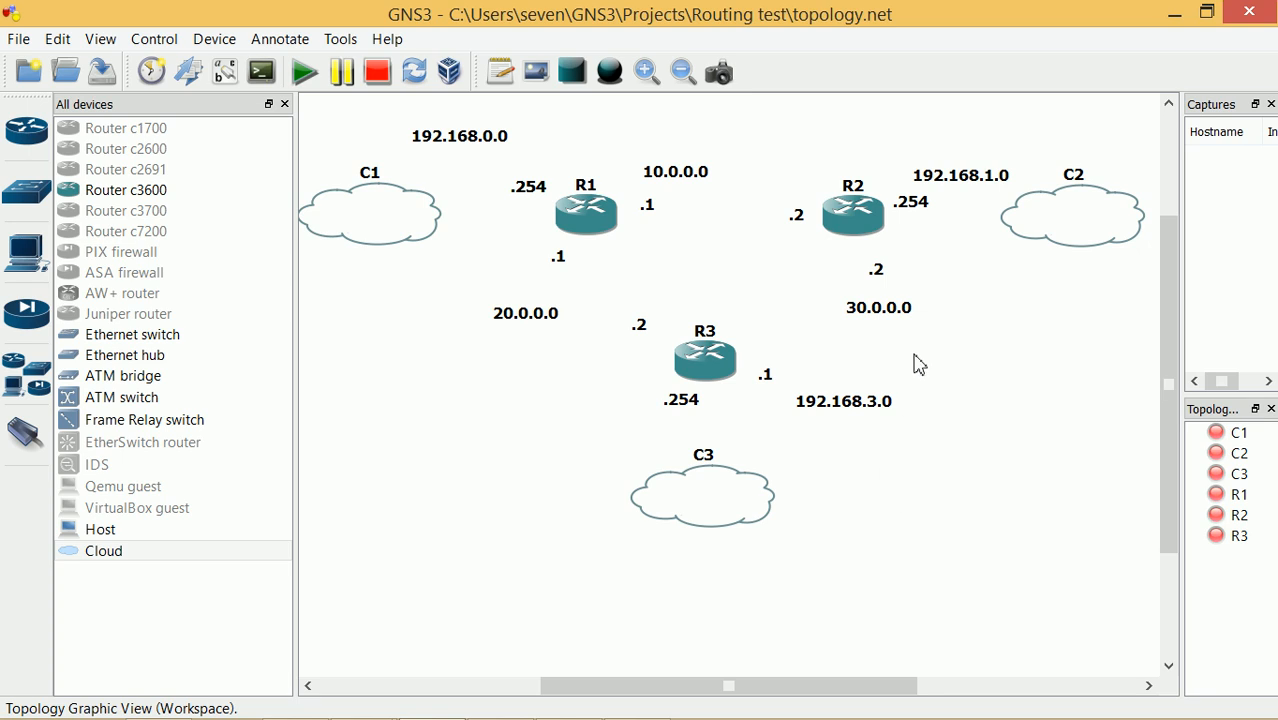
Replace C2's existing adapter entry with a fresh Storage 192.168.1.0 binding
right_click(1054, 214)
left_click(1098, 226)
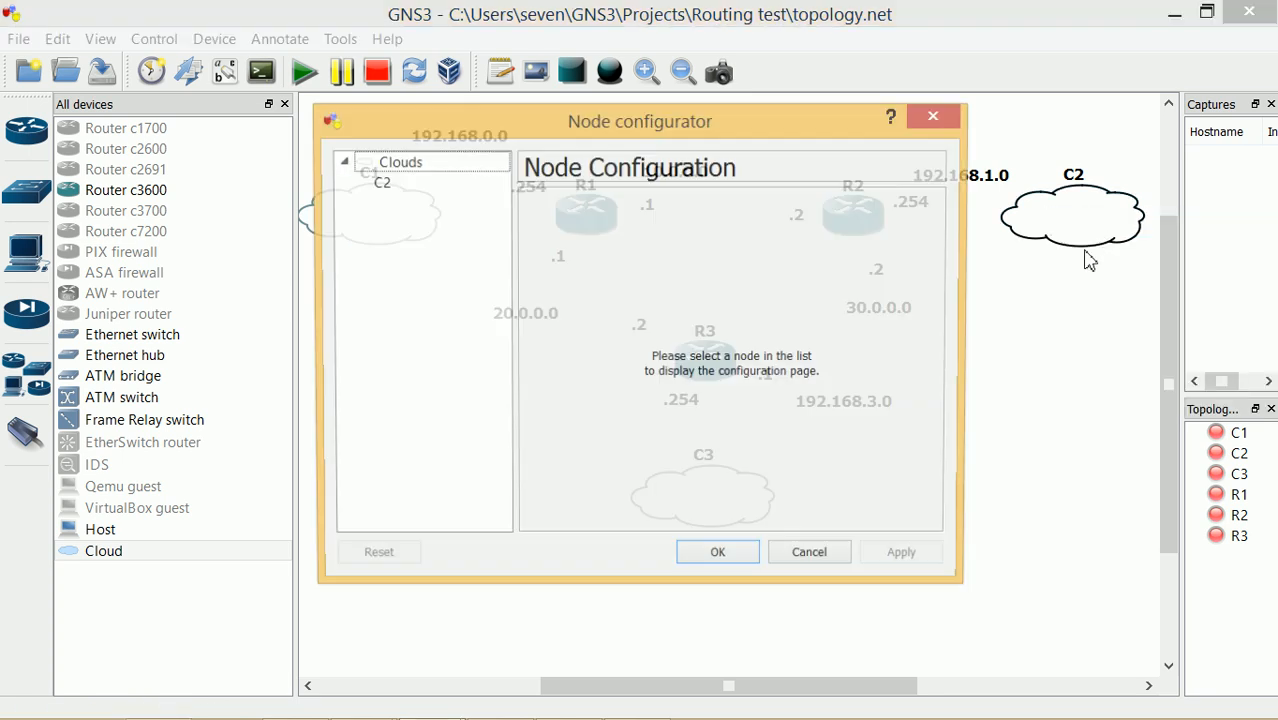
left_click(400, 186)
left_click(722, 340)
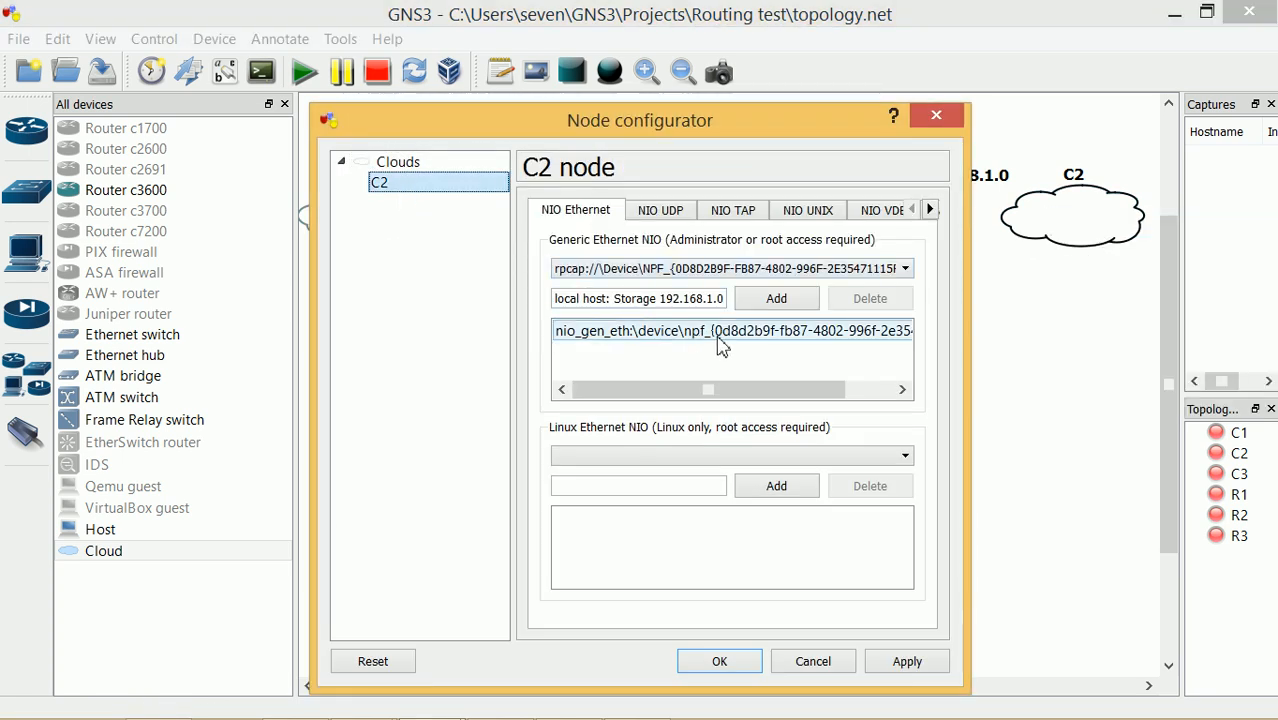
left_click(884, 306)
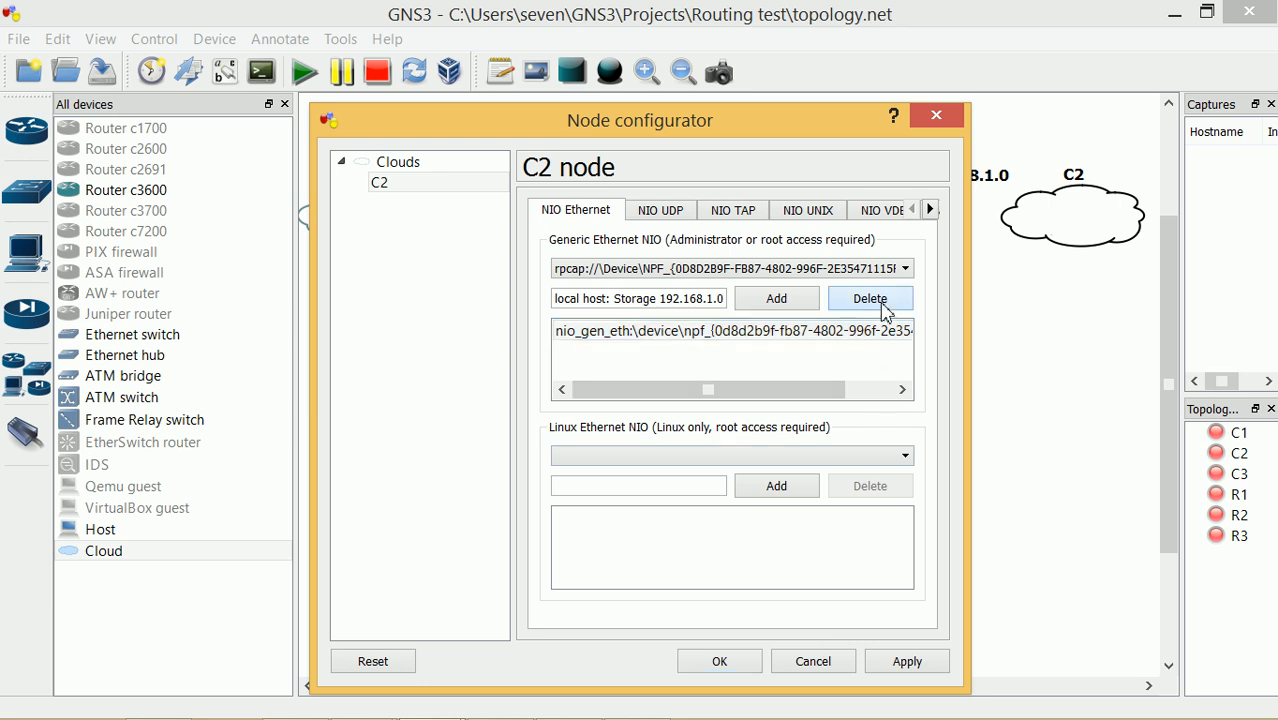
left_click(911, 268)
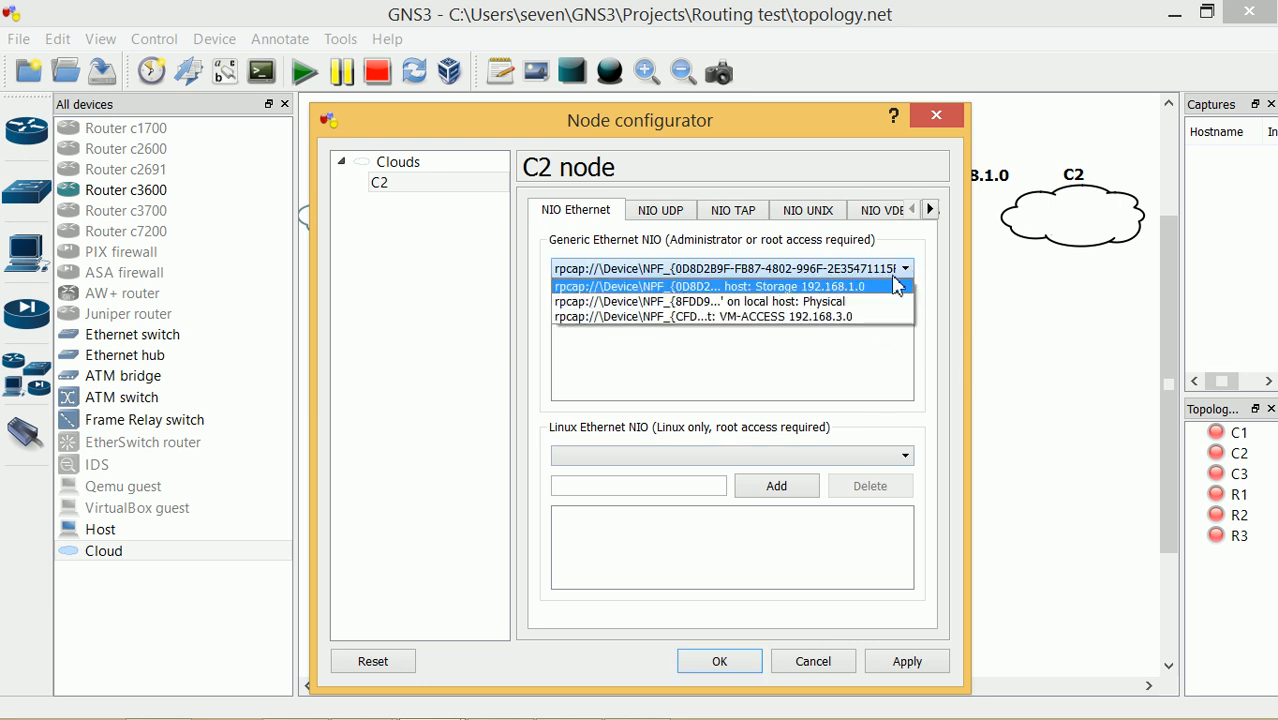
left_click(848, 288)
left_click(799, 305)
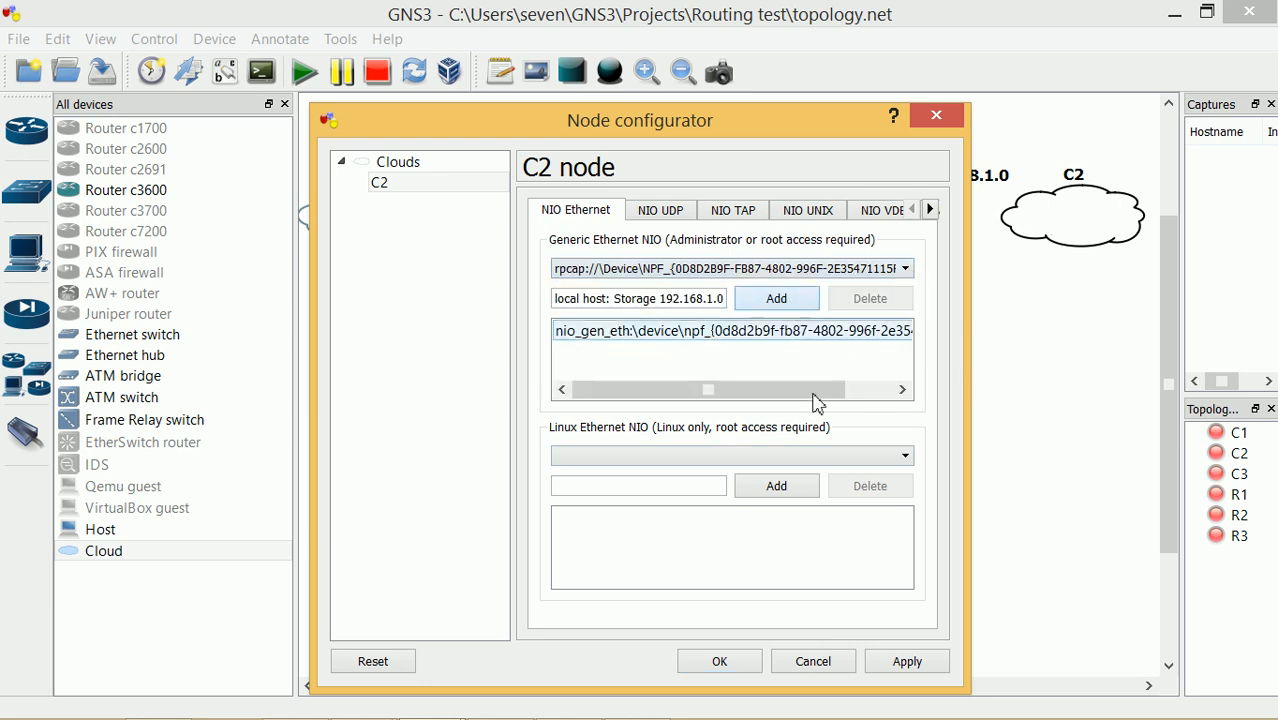
left_click(908, 661)
left_click(720, 661)
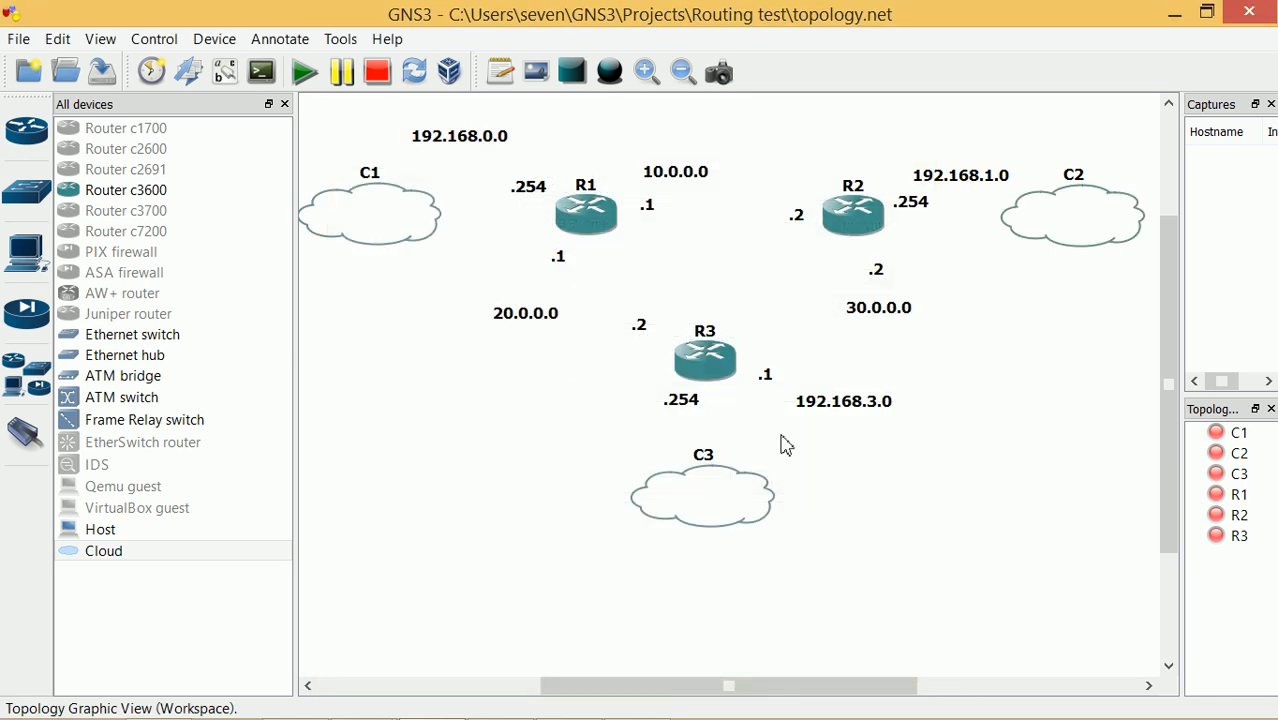
right_click(736, 490)
Add the VM-ACCESS 192.168.3.0 adapter to cloud C3's Generic Ethernet NIO and close
left_click(772, 500)
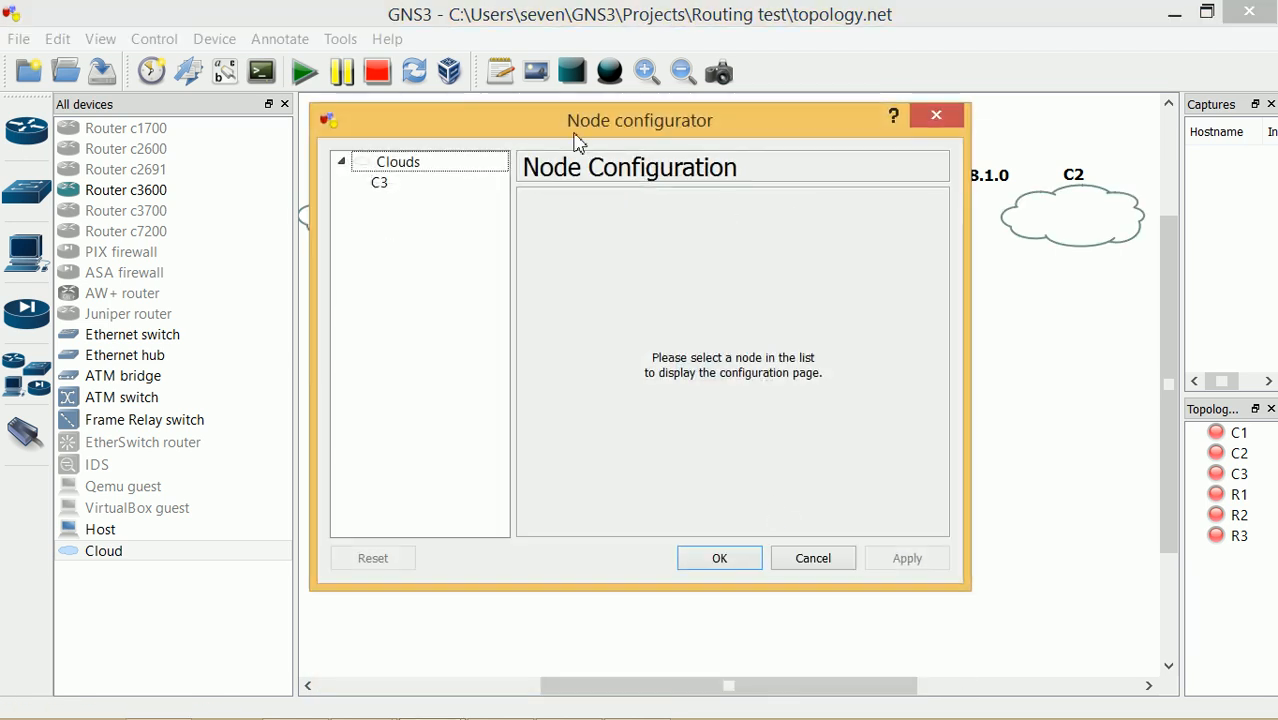
left_click(450, 186)
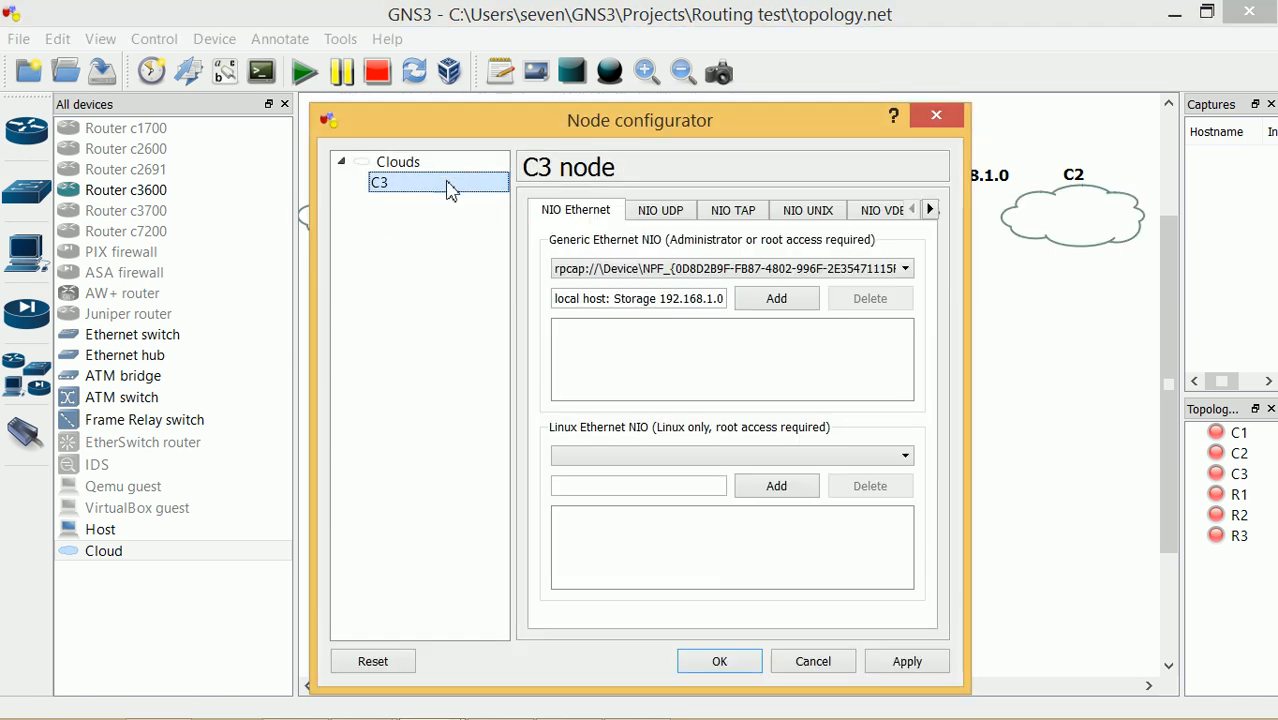
left_click(906, 268)
left_click(856, 320)
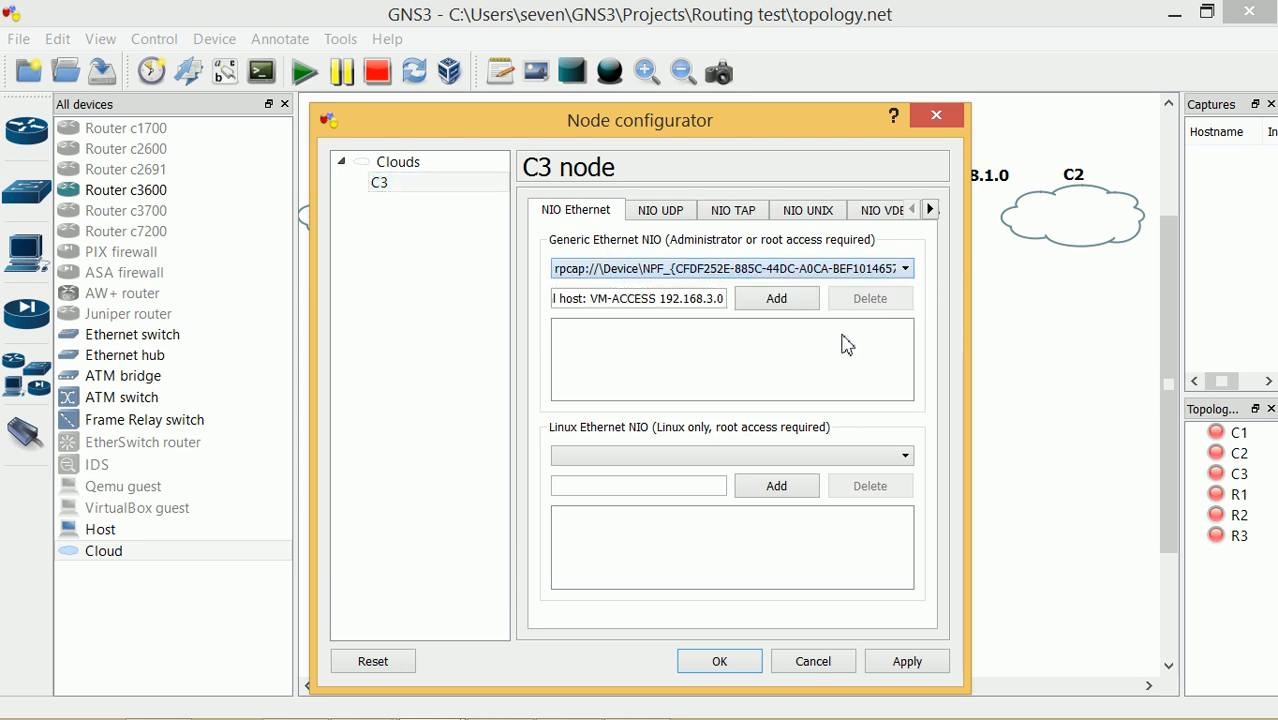
left_click(790, 300)
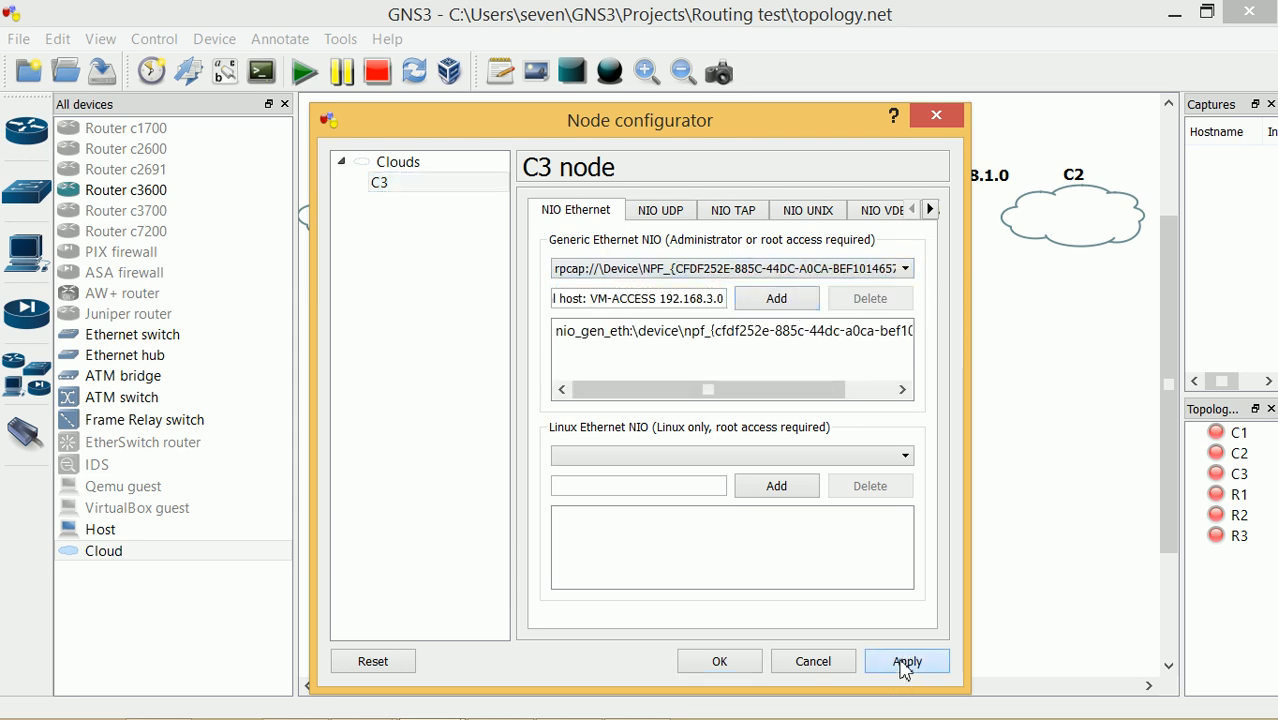
left_click(741, 675)
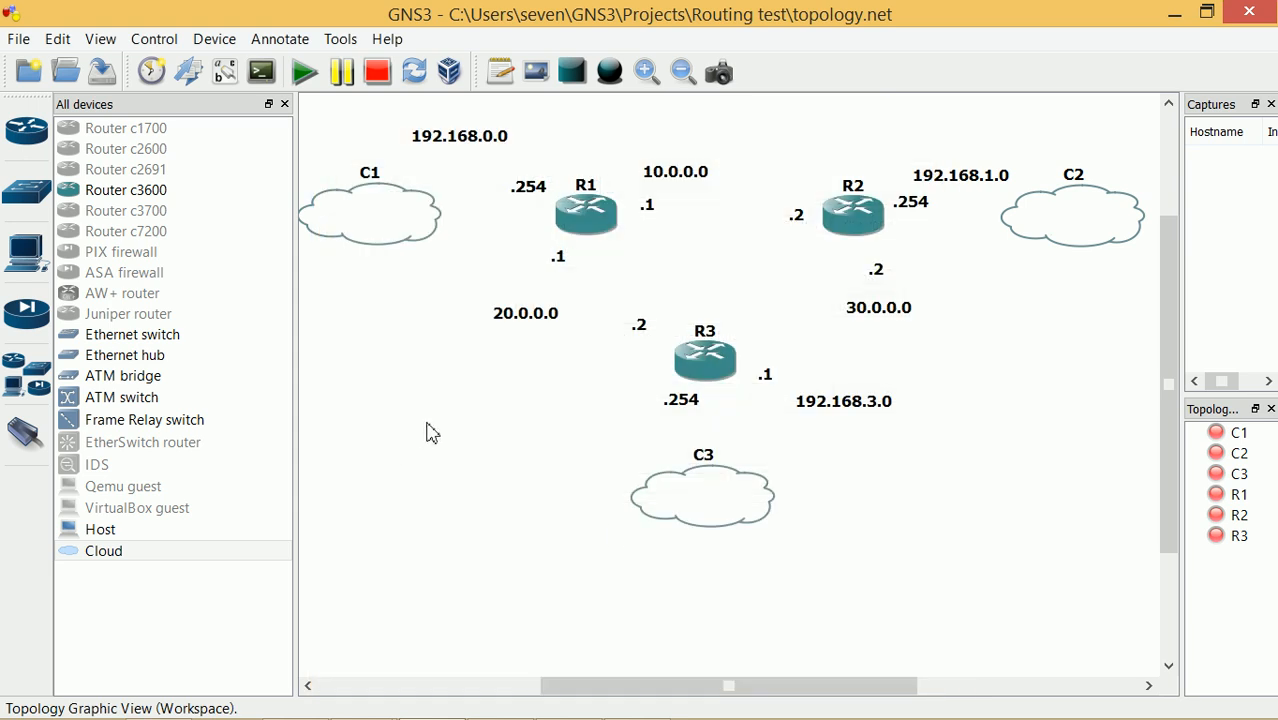
right_click(393, 213)
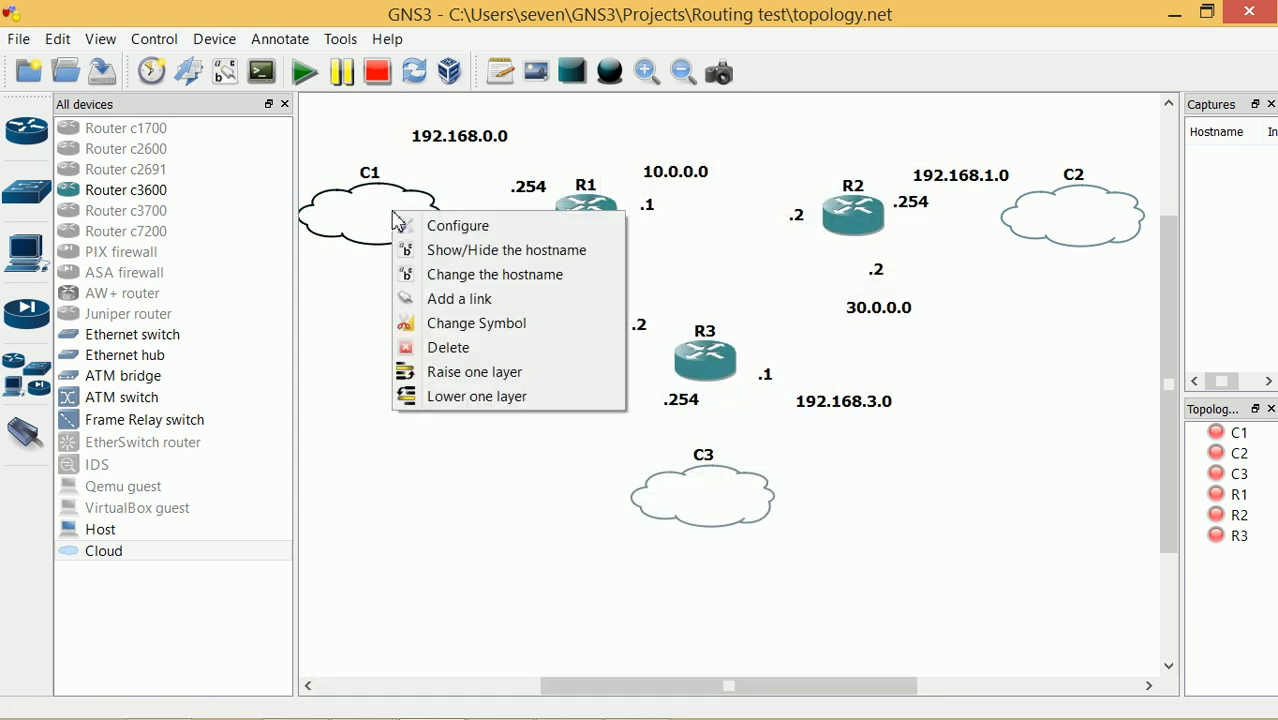
Link clouds C1, C2 and C3 to routers R1, R2 and R3 on their f0/0 ports
left_click(342, 281)
left_click(26, 432)
left_click(401, 211)
left_click(450, 212)
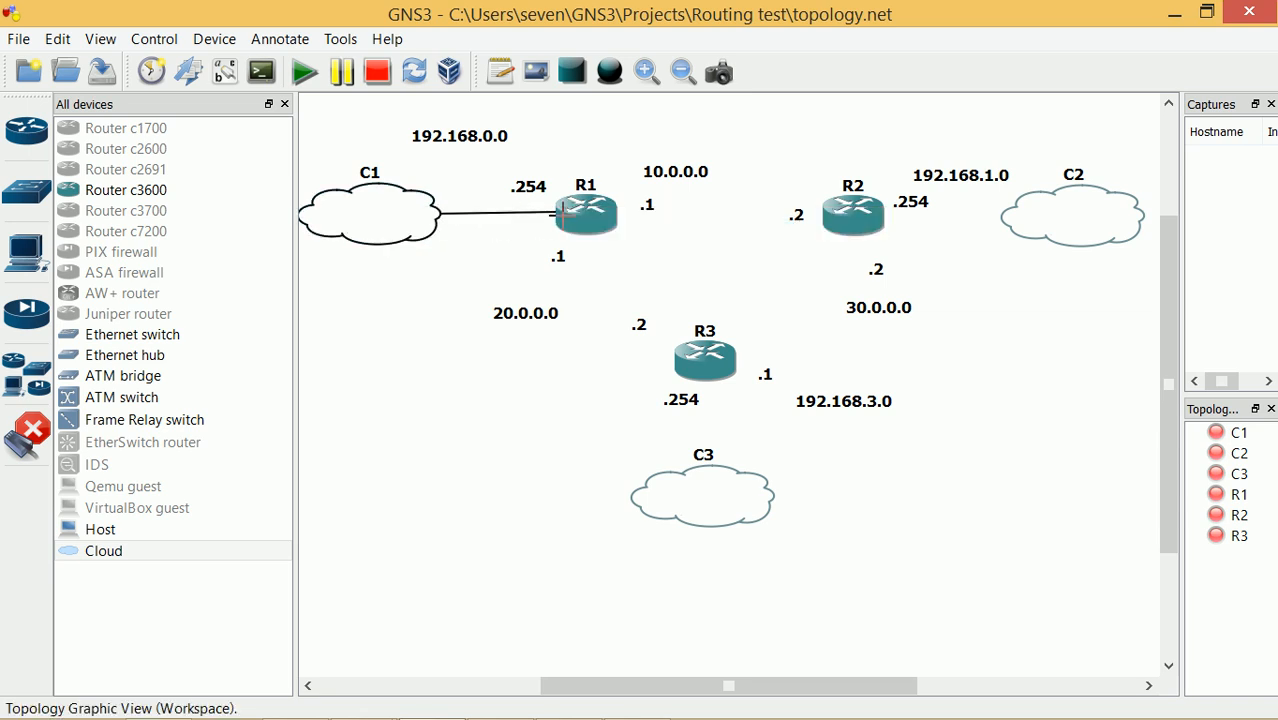
left_click(563, 212)
left_click(584, 225)
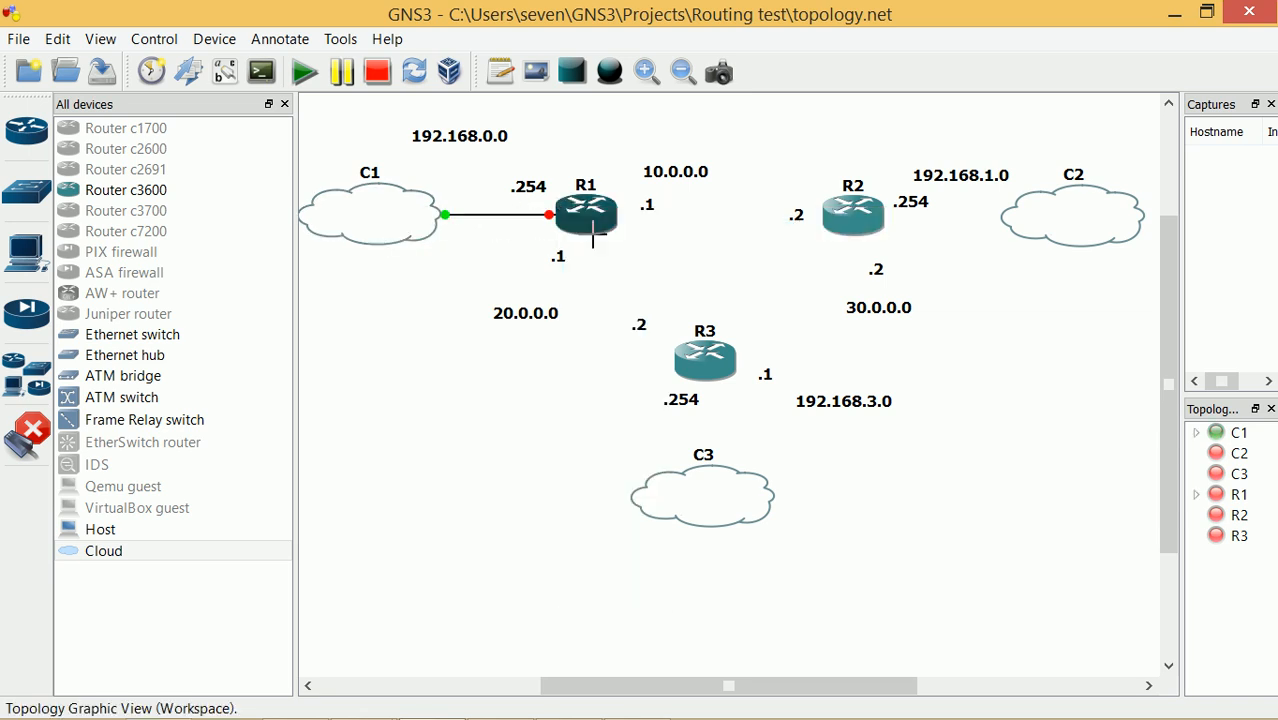
left_click(1024, 222)
left_click(1008, 228)
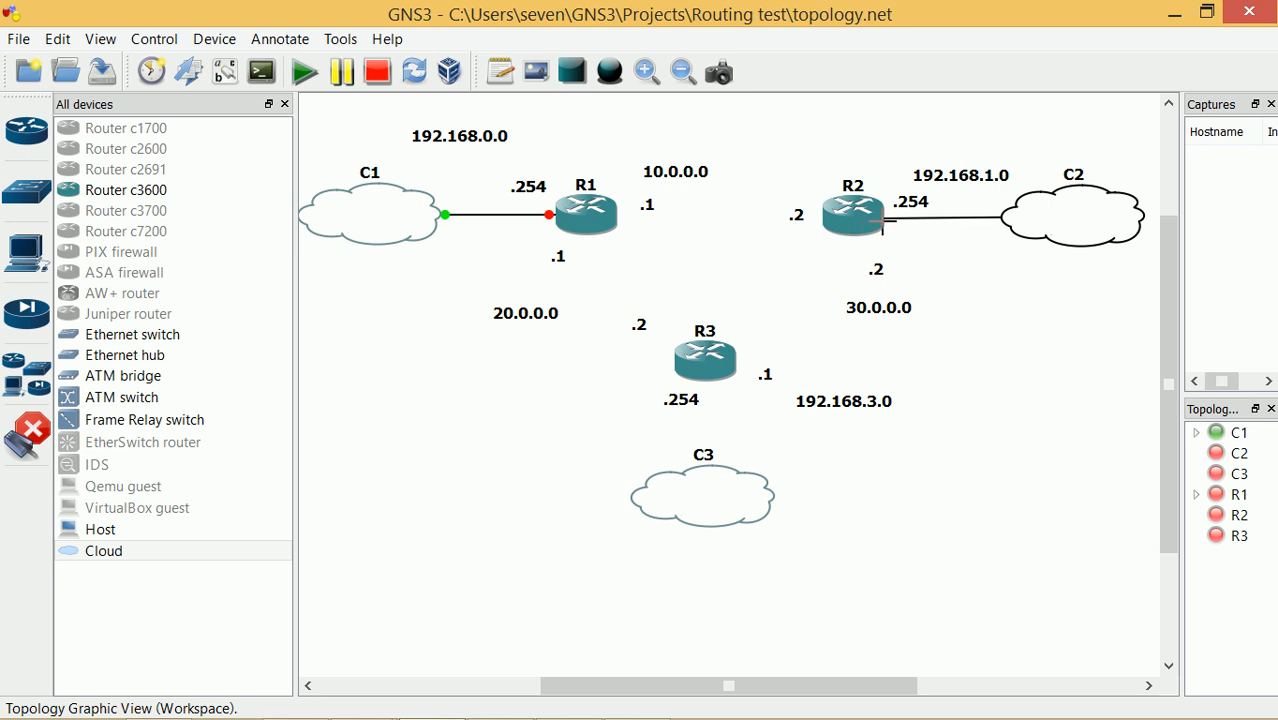
left_click(882, 222)
left_click(927, 236)
left_click(710, 443)
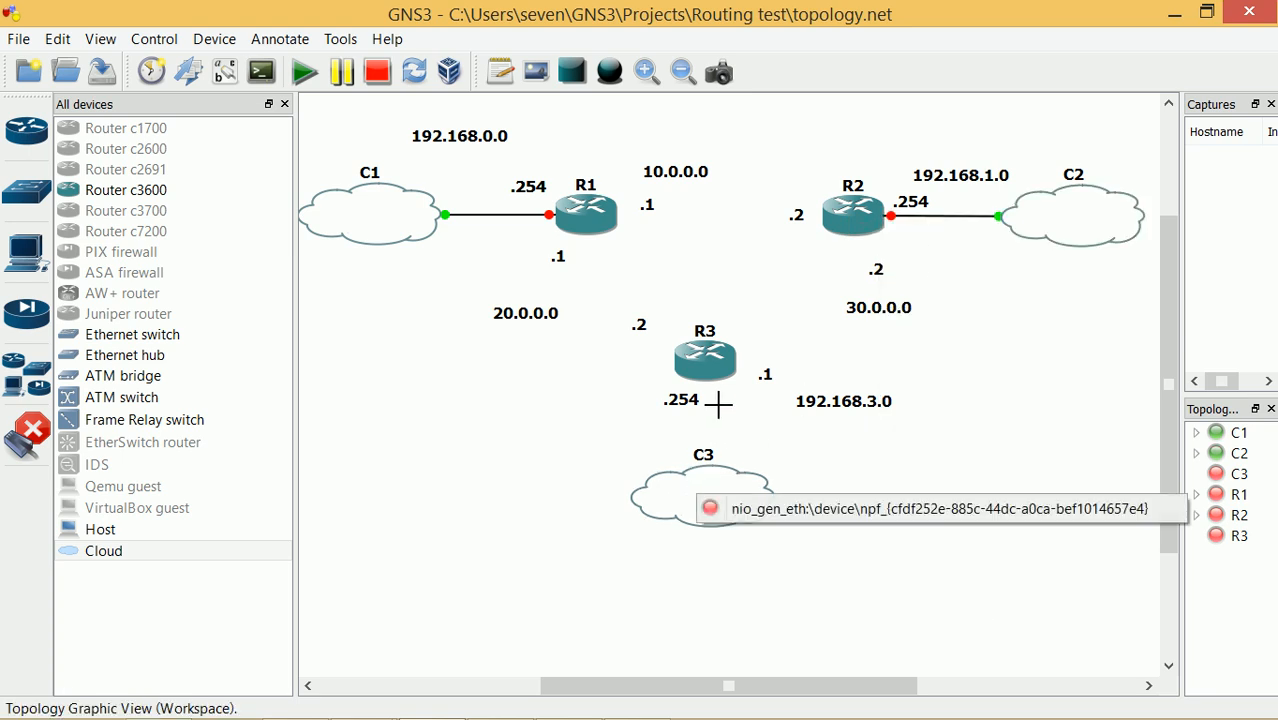
left_click(715, 508)
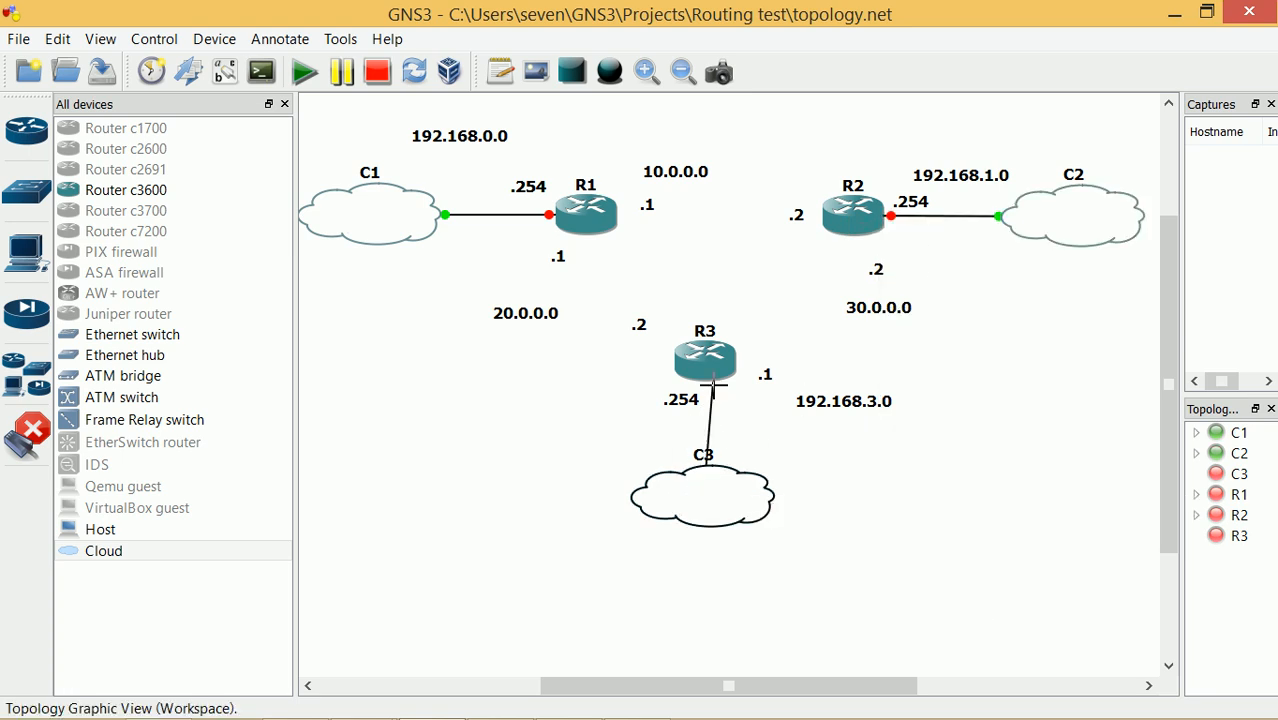
left_click(710, 381)
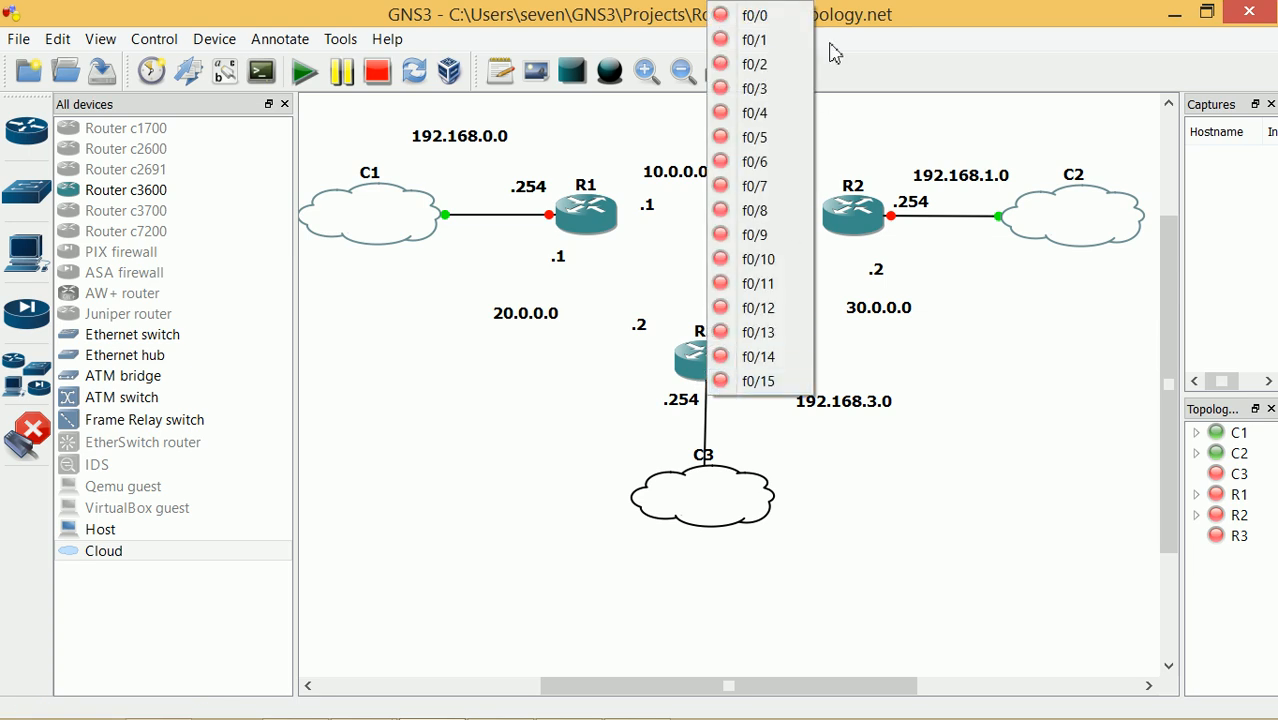
left_click(750, 15)
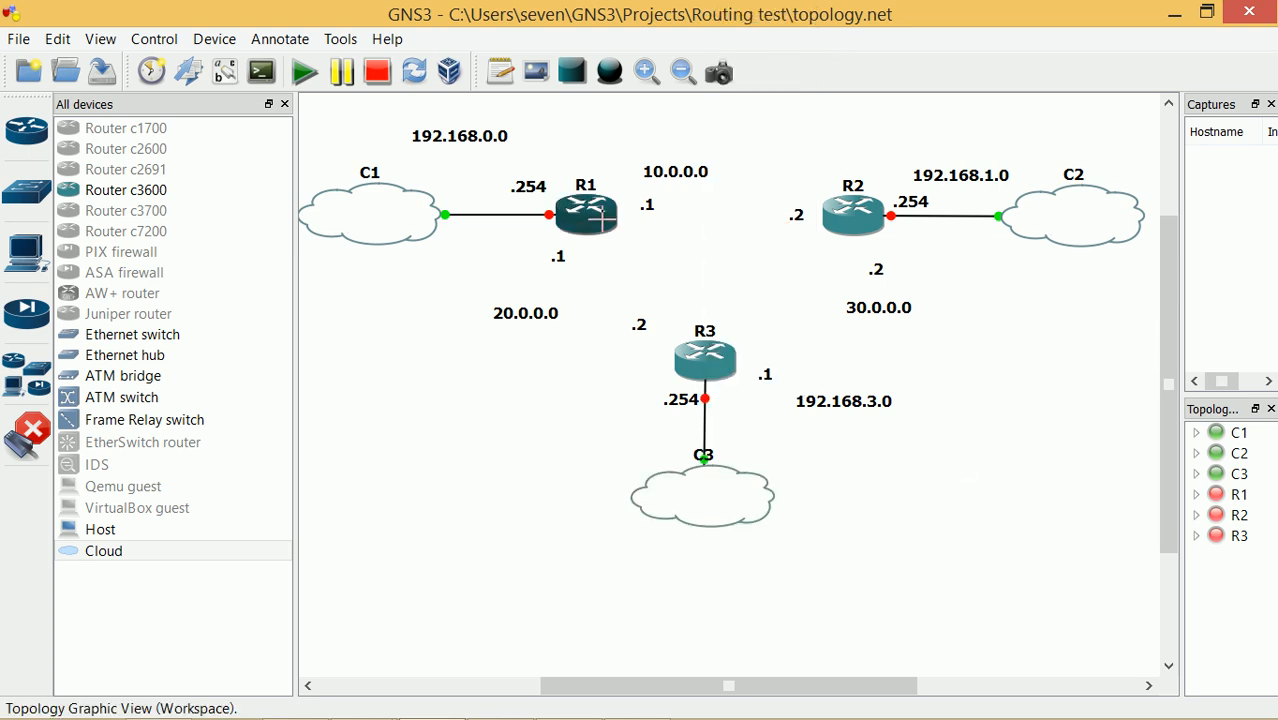
Draw a link from R1's f0/1 port to router R3
left_click(600, 218)
left_click(641, 254)
left_click(676, 347)
Finish the R1–R3 link on R3 f0/1 and link R1 f0/2 to R2 f0/2
left_click(736, 41)
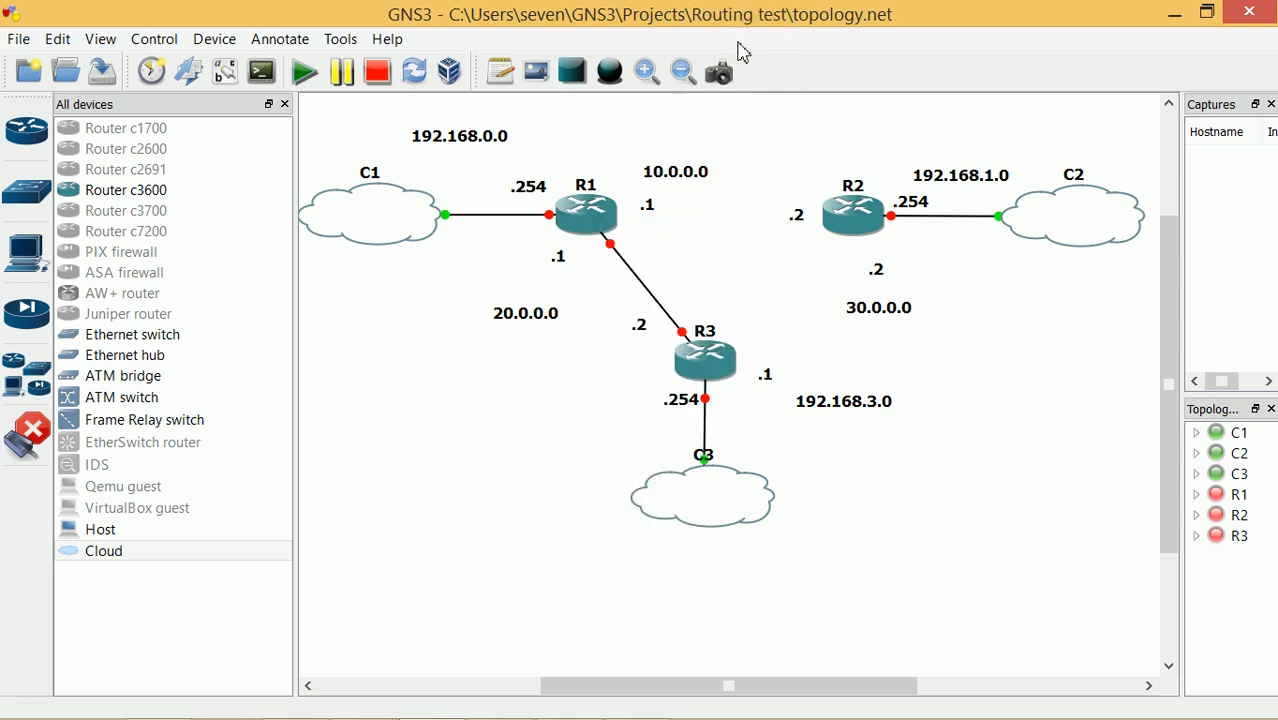
left_click(612, 208)
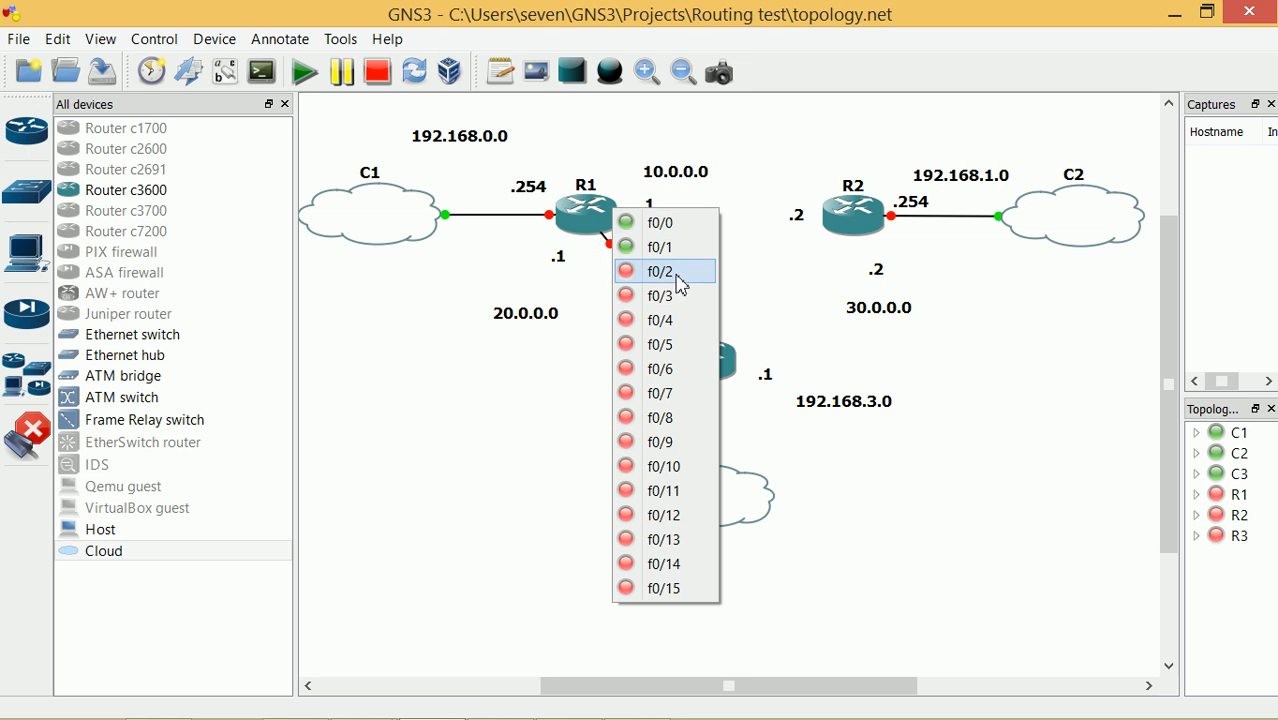
left_click(679, 284)
left_click(830, 208)
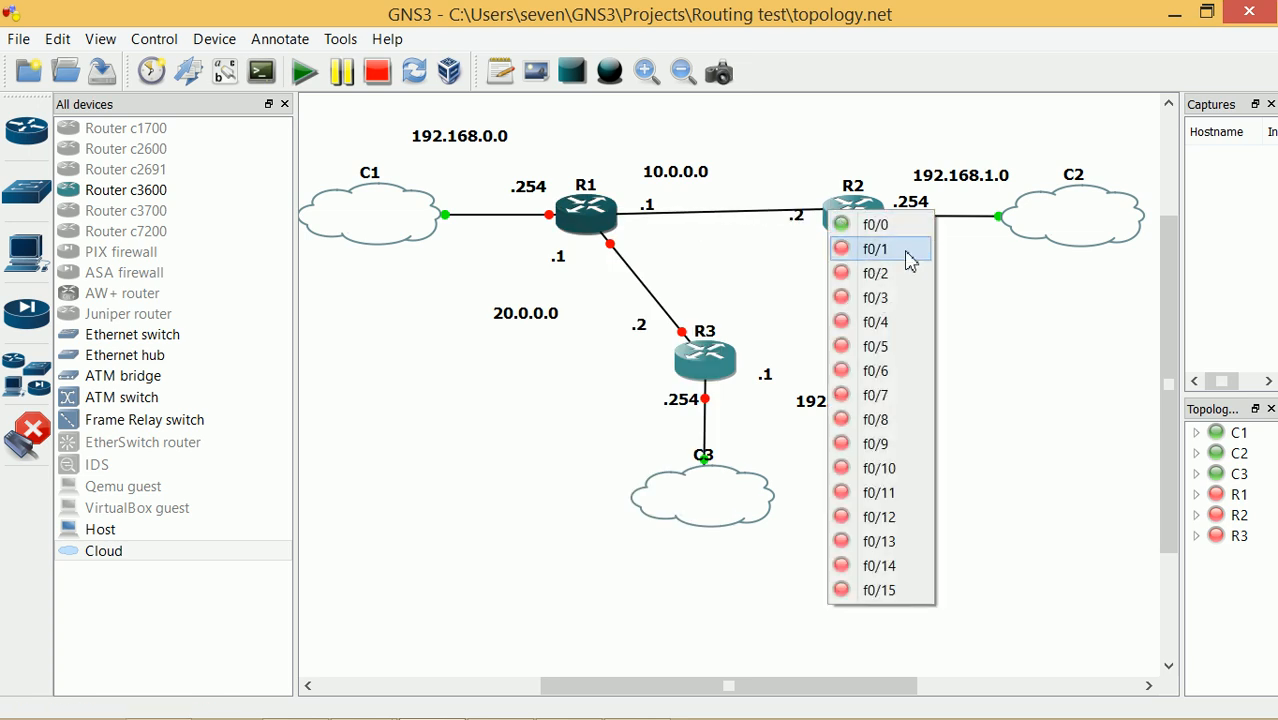
left_click(885, 274)
Link R2 f0/3 to R3 f0/3 and exit the link tool
left_click(862, 230)
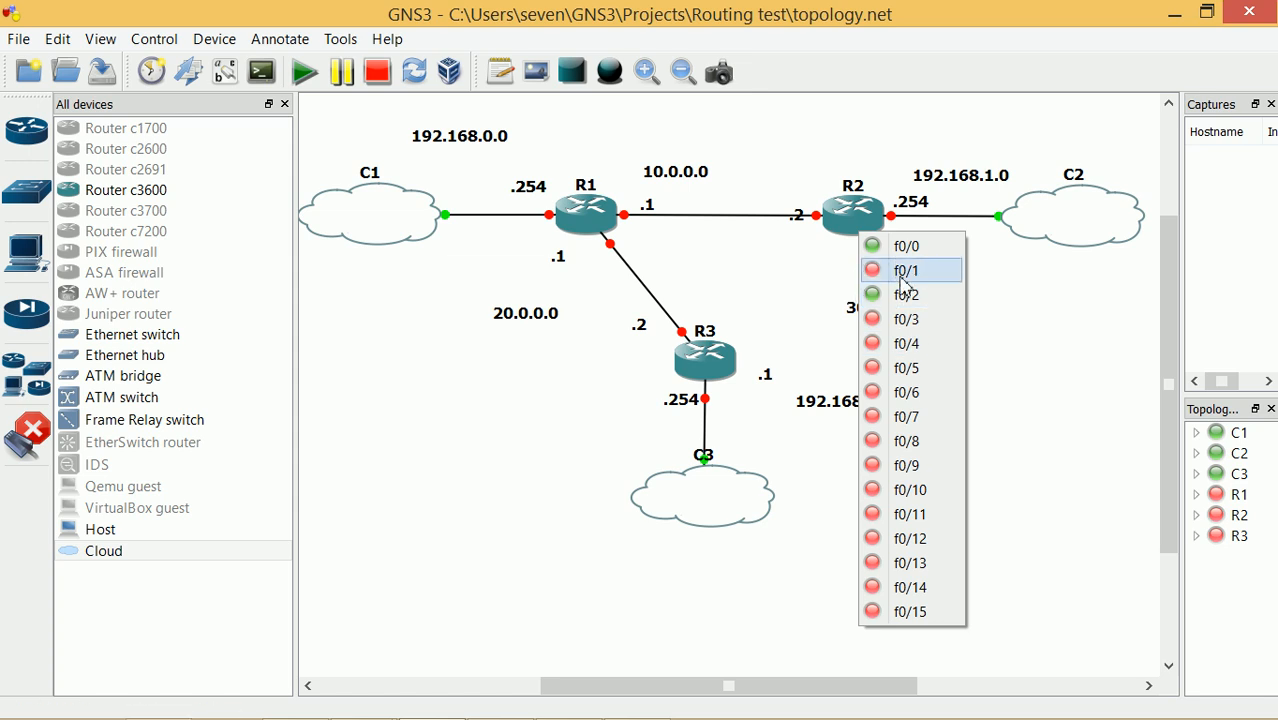
left_click(921, 331)
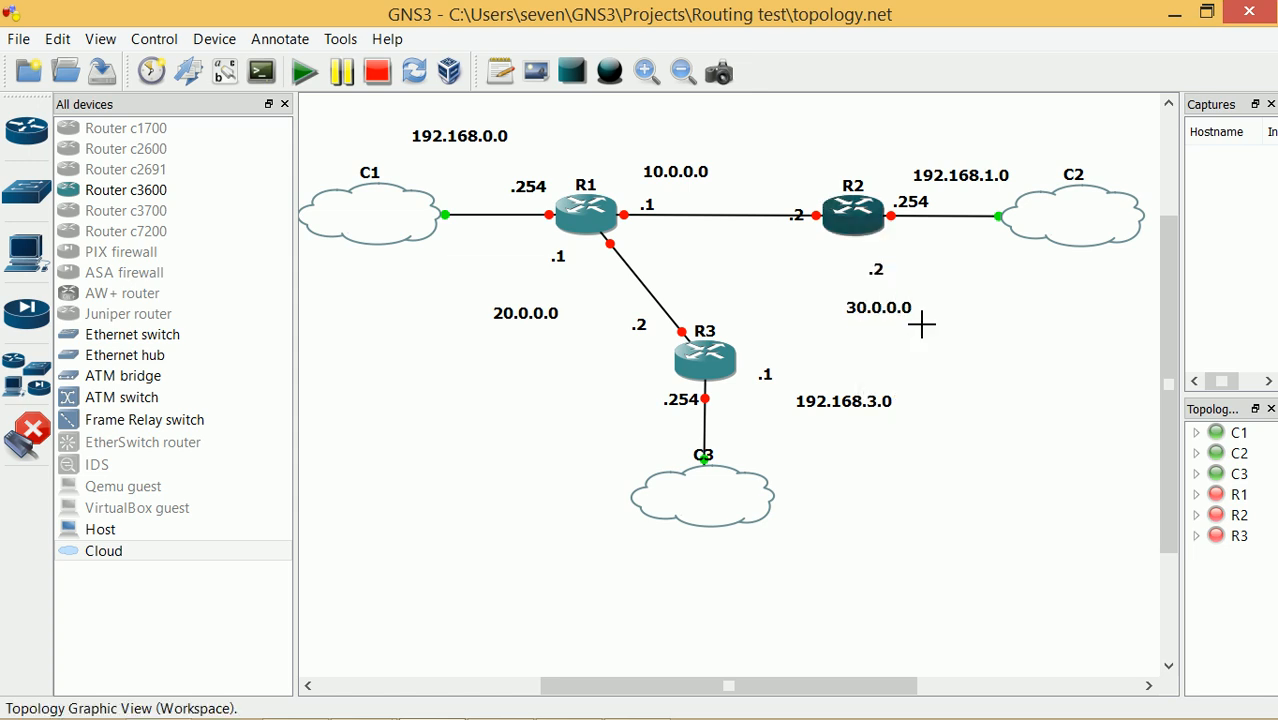
left_click(731, 353)
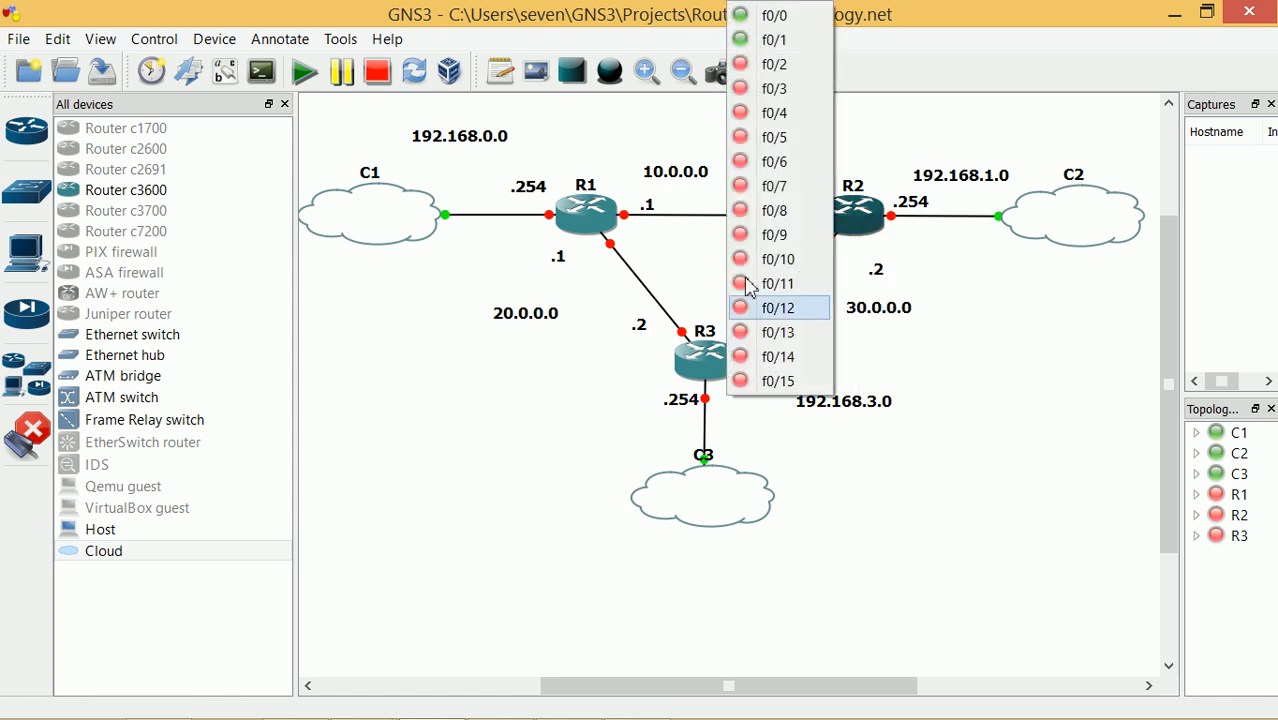
left_click(780, 89)
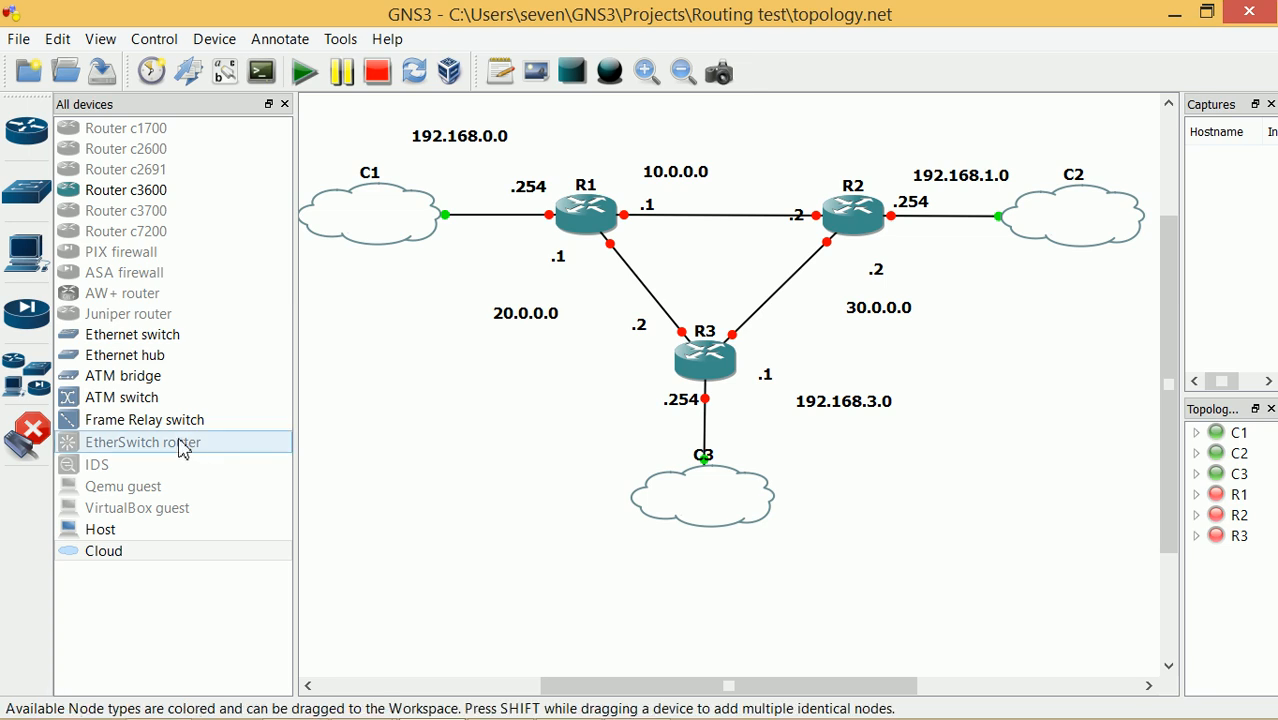
left_click(28, 440)
Start routers R1, R2 and R3, opening R1's console along the way
right_click(598, 213)
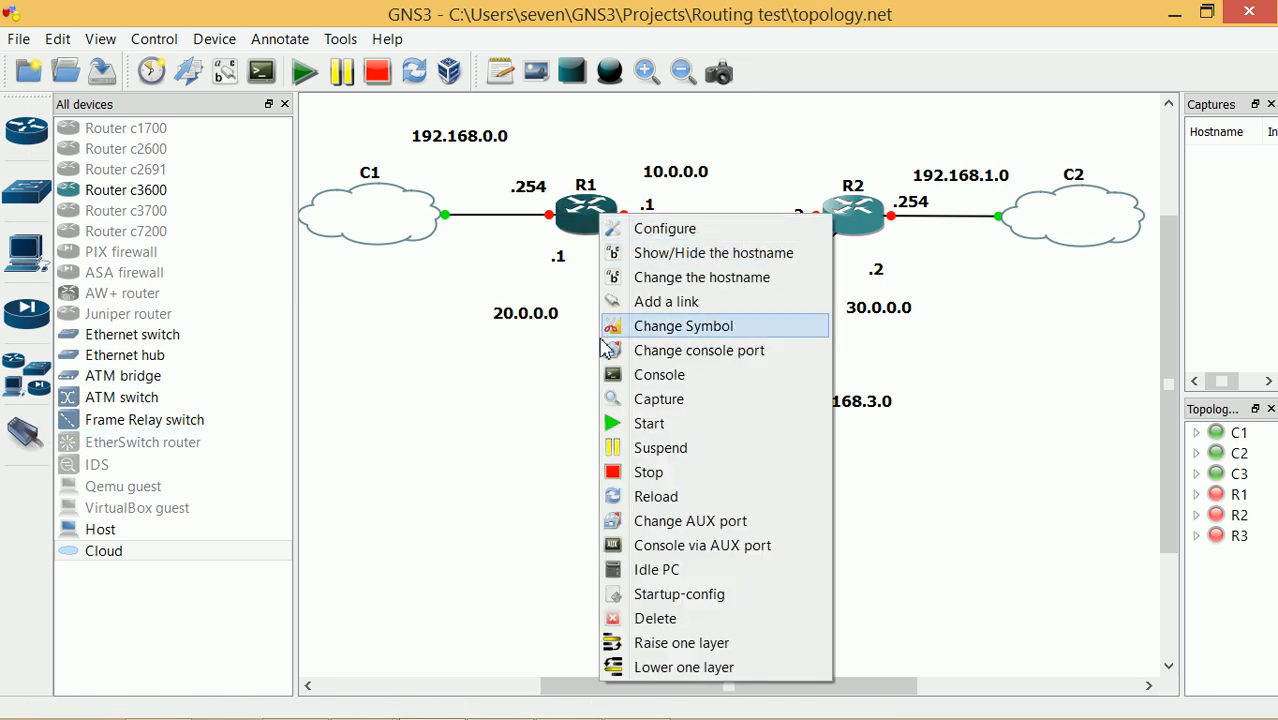
left_click(673, 428)
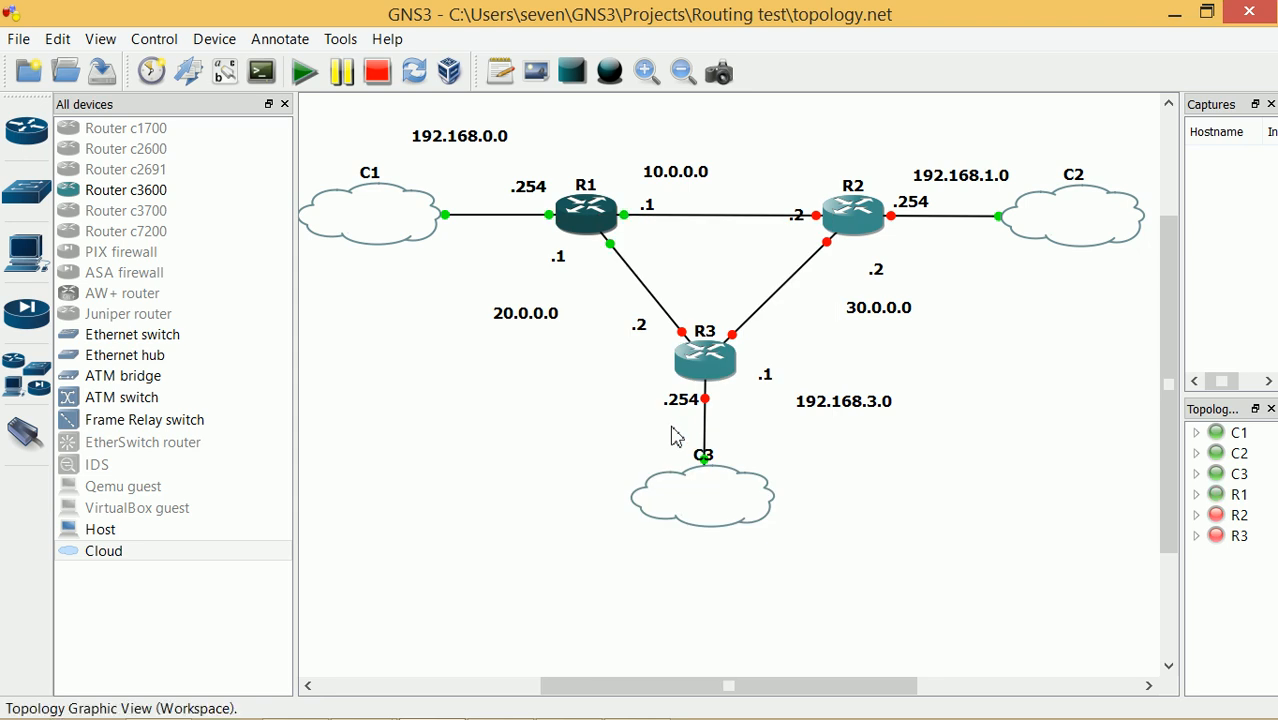
right_click(605, 214)
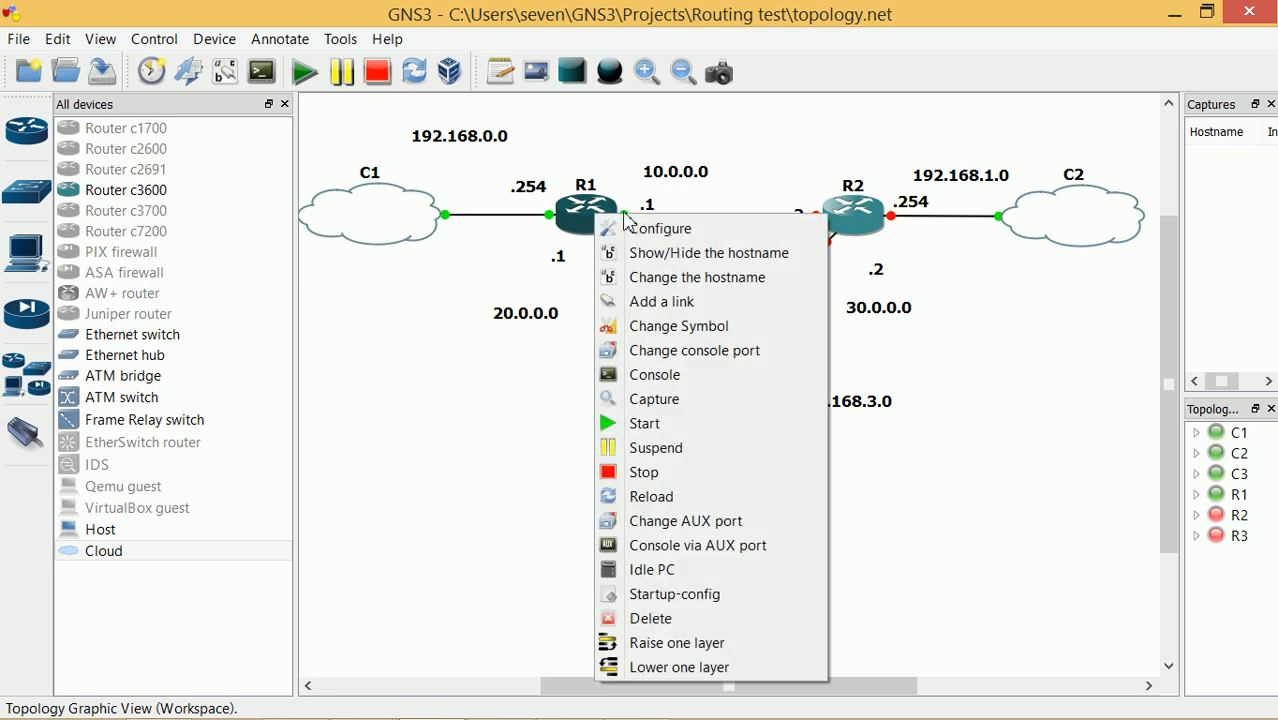
left_click(683, 384)
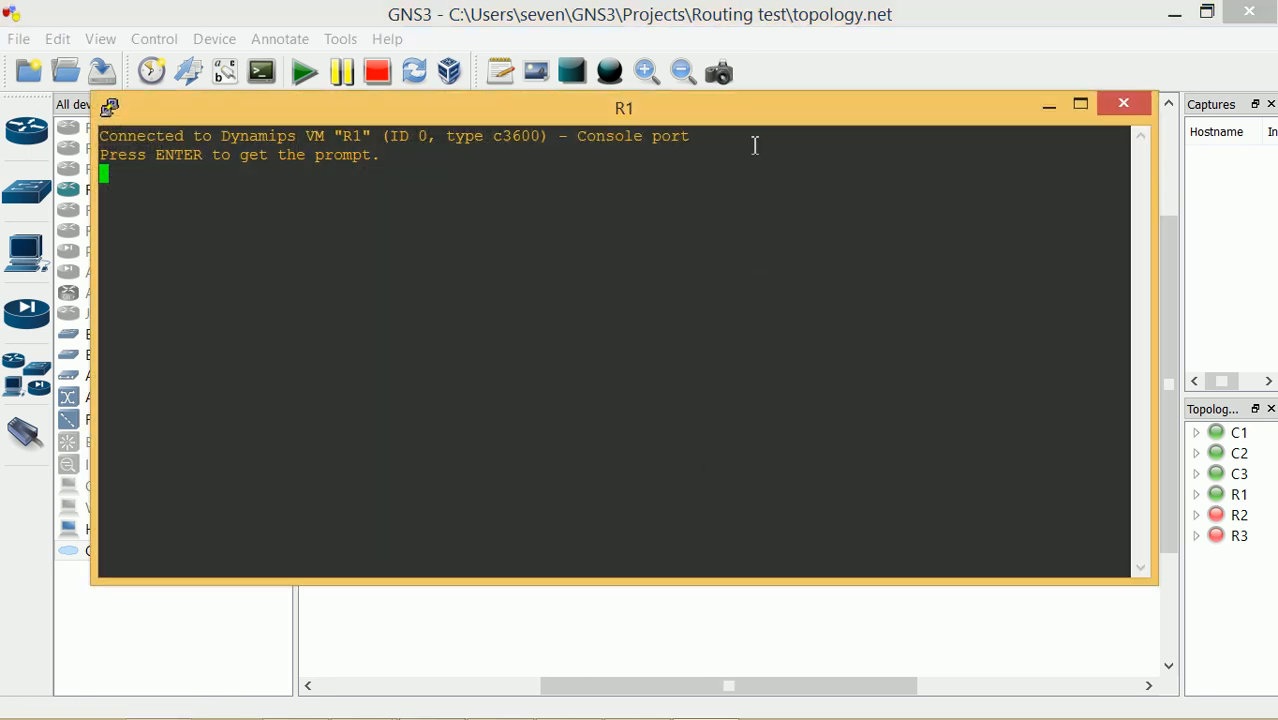
mouse_move(734, 119)
left_mouse_down()
mouse_move(802, 341)
mouse_move(819, 304)
mouse_move(754, 109)
left_mouse_up()
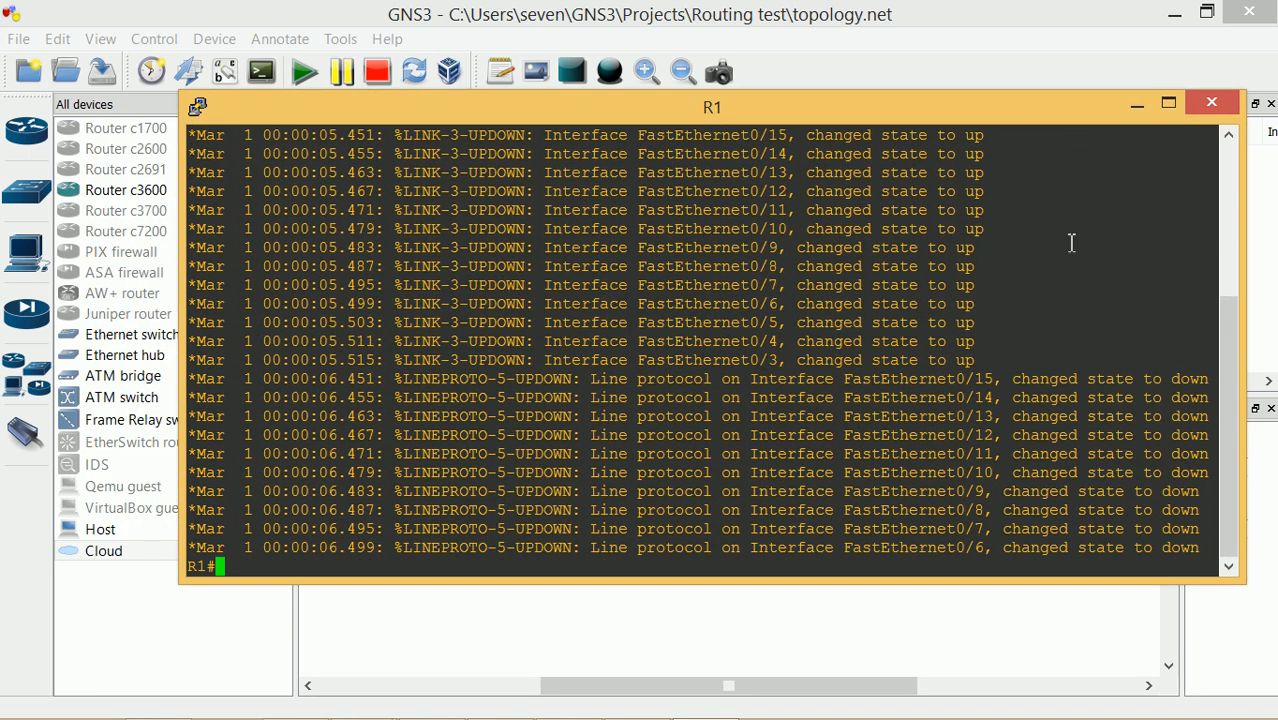
left_click(1137, 104)
right_click(857, 222)
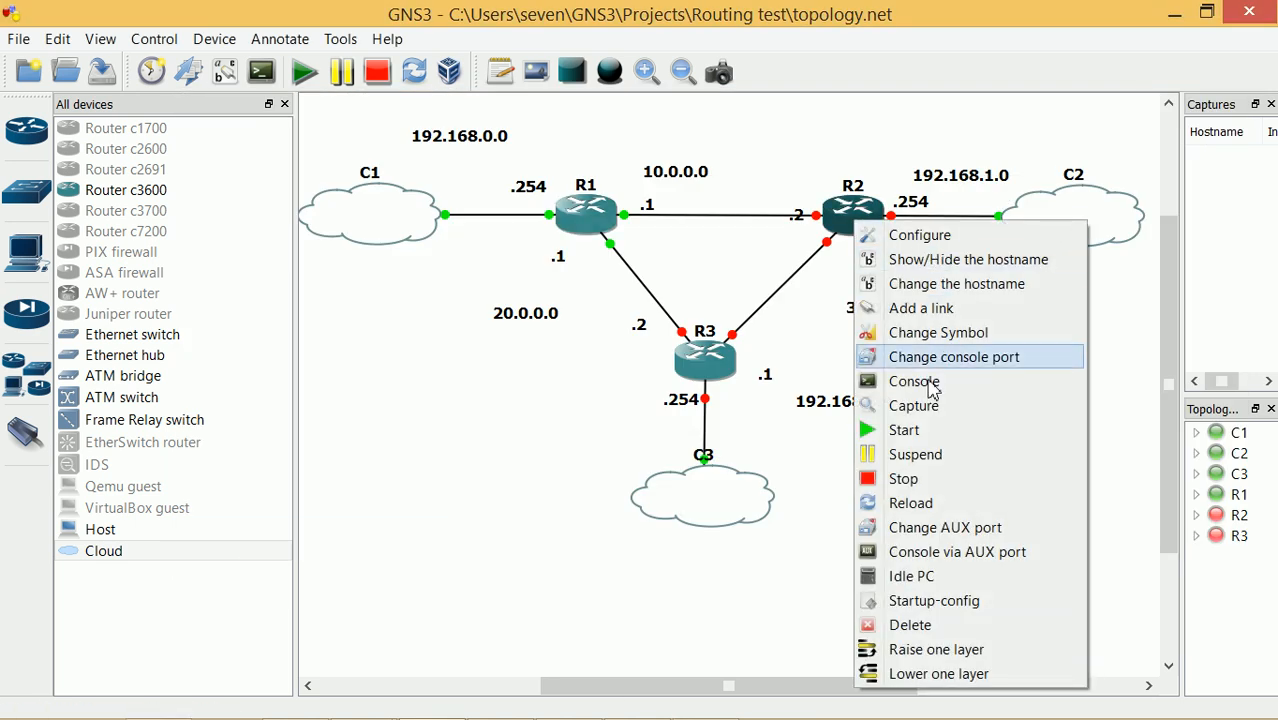
left_click(905, 430)
right_click(710, 357)
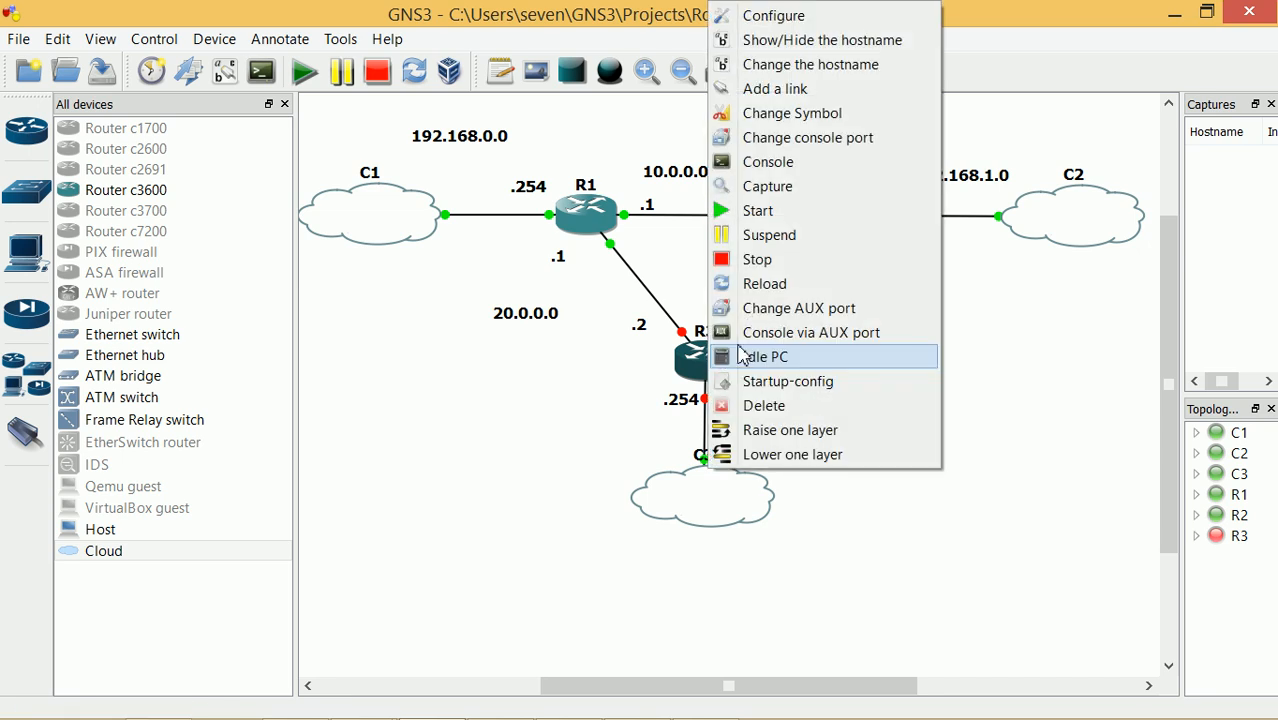
left_click(812, 214)
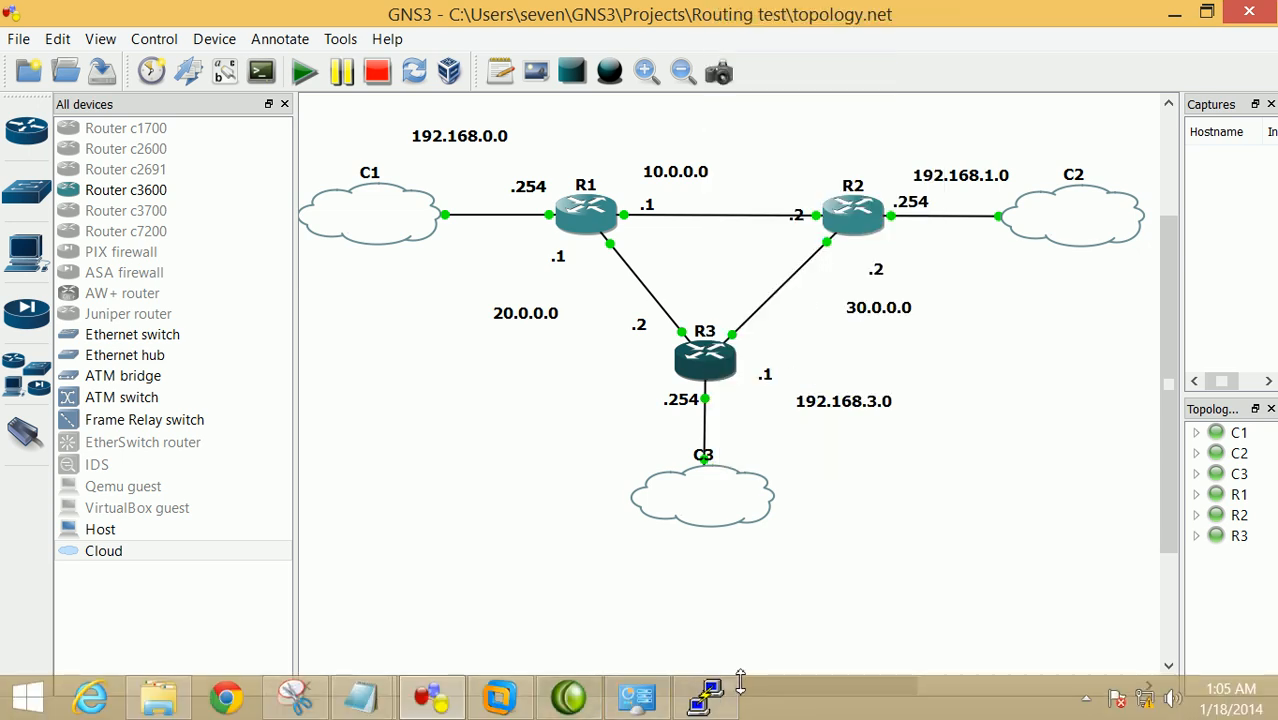
Maximize R1's console and list its interfaces with show ip int bri
left_click(710, 697)
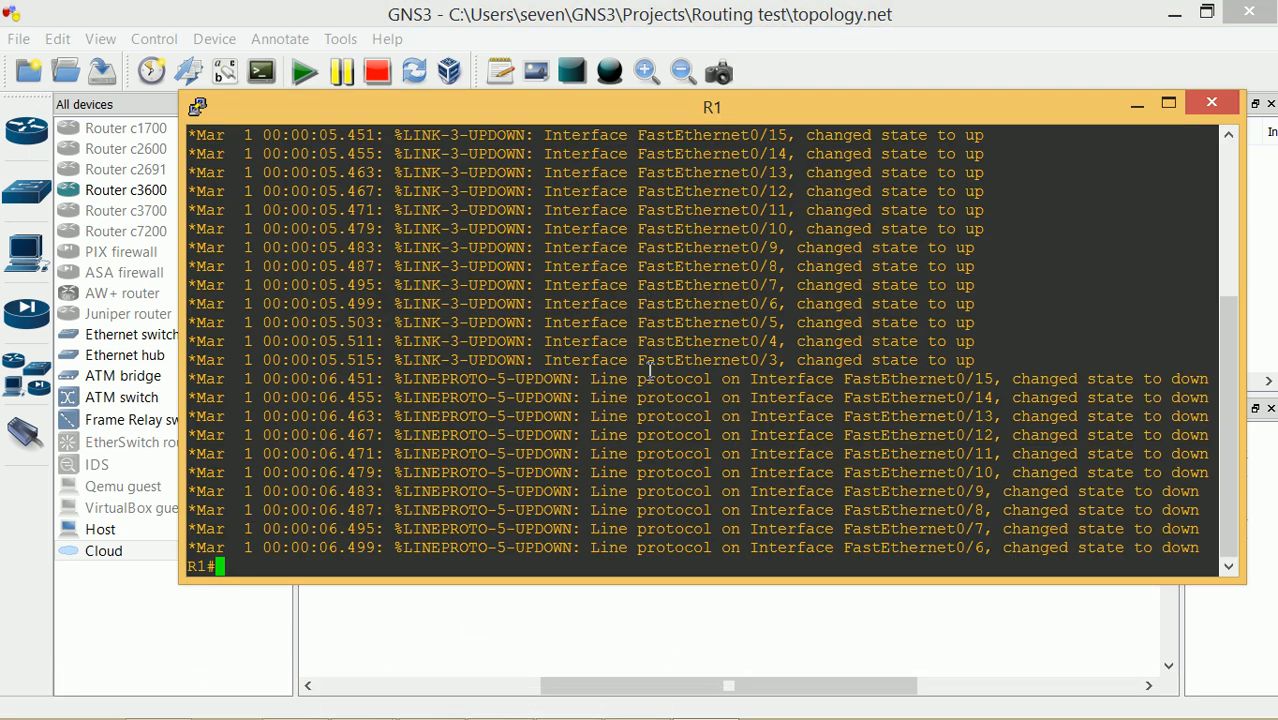
left_click(1168, 103)
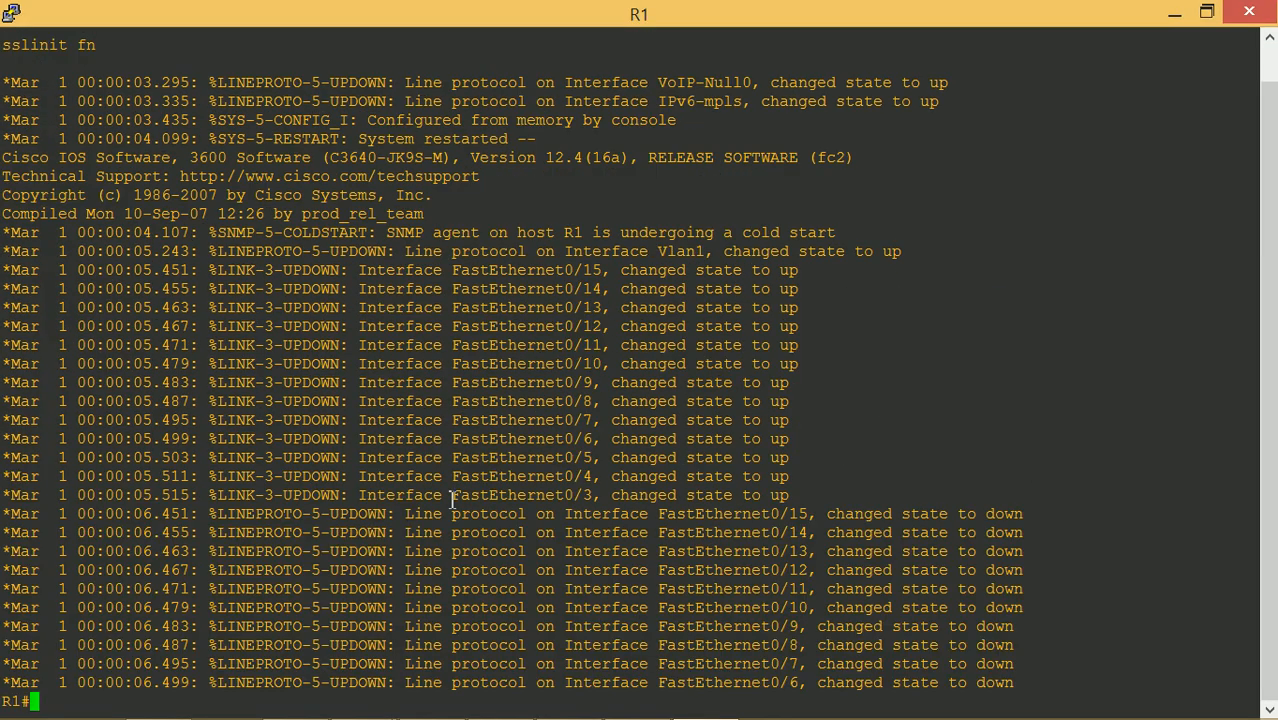
key("Return")
key("Return")
key("Return")
key("Return")
key("Return")
key("Return")
key("Return")
key("Return")
key("Return")
key("Return")
key("Return")
key("Return")
key("Return")
key("Return")
key("Return")
key("Return")
key("Return")
key("Return")
key("Return")
key("Return")
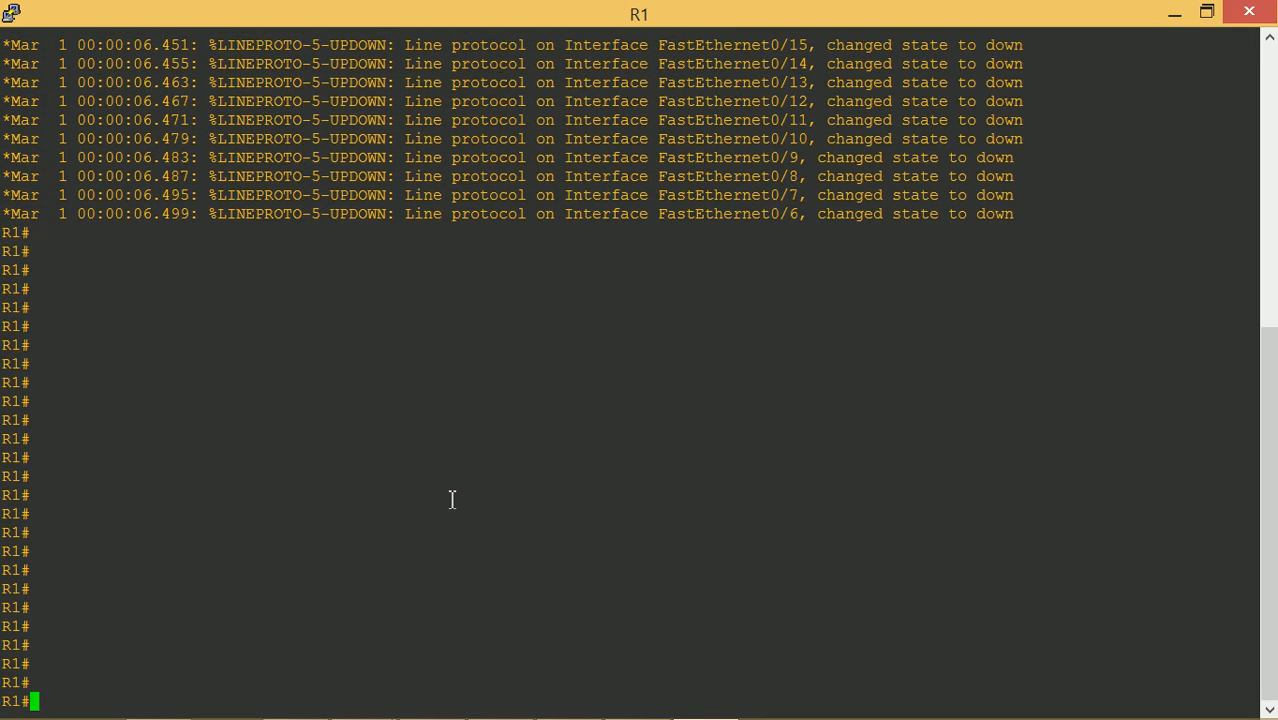
type("show ip int bri")
key("Return")
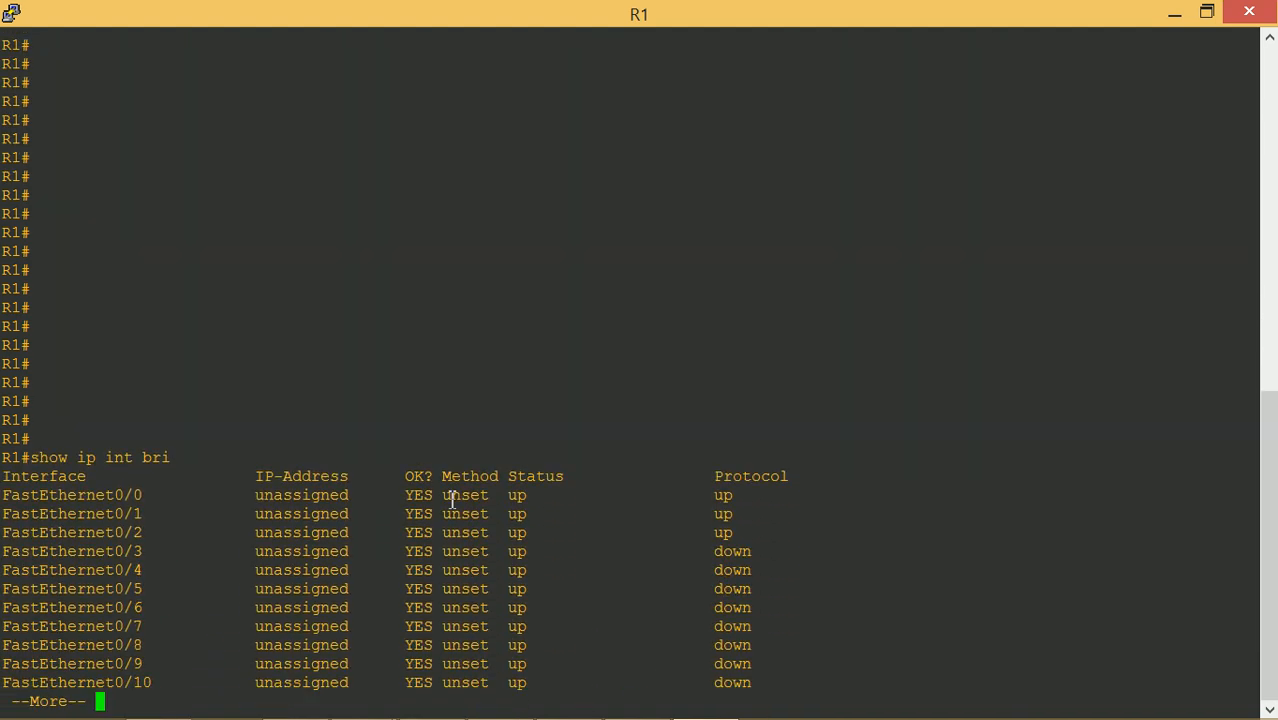
key("space")
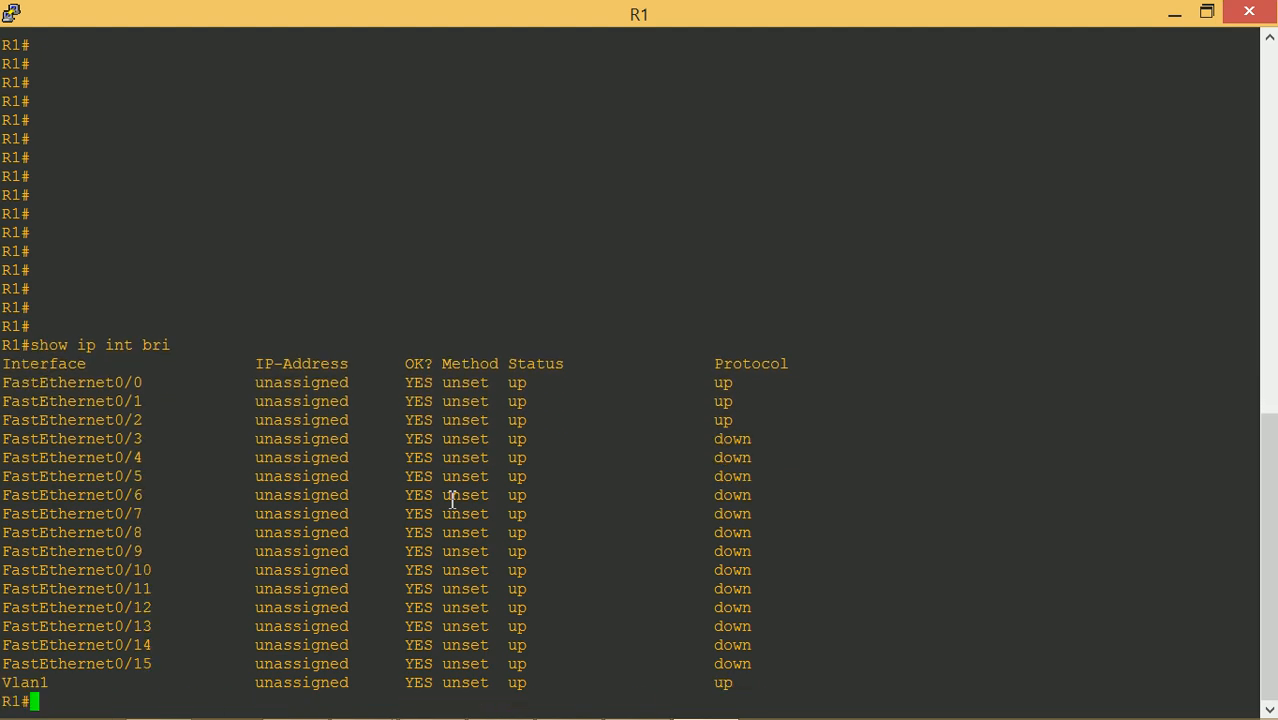
Set R1's hostname to 192.168.0.0 and save with copy run startup-config
type("conf t")
key("Return")
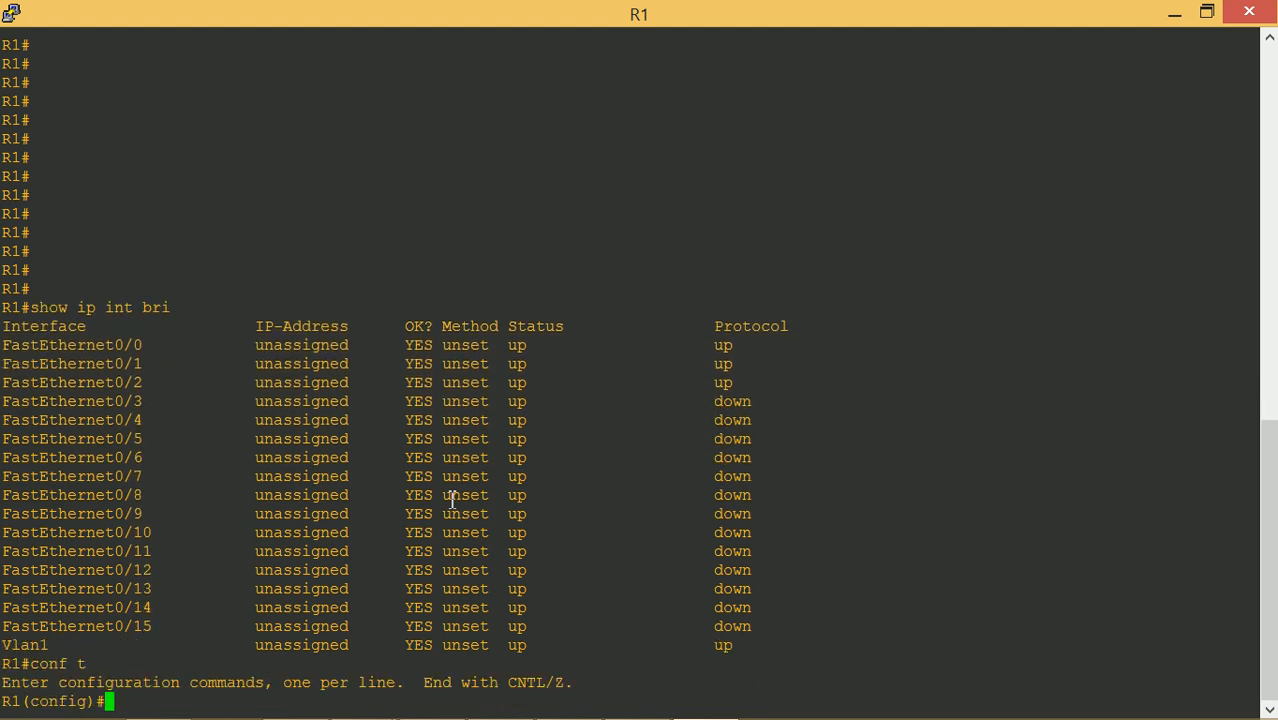
type("hostsna")
key("Tab")
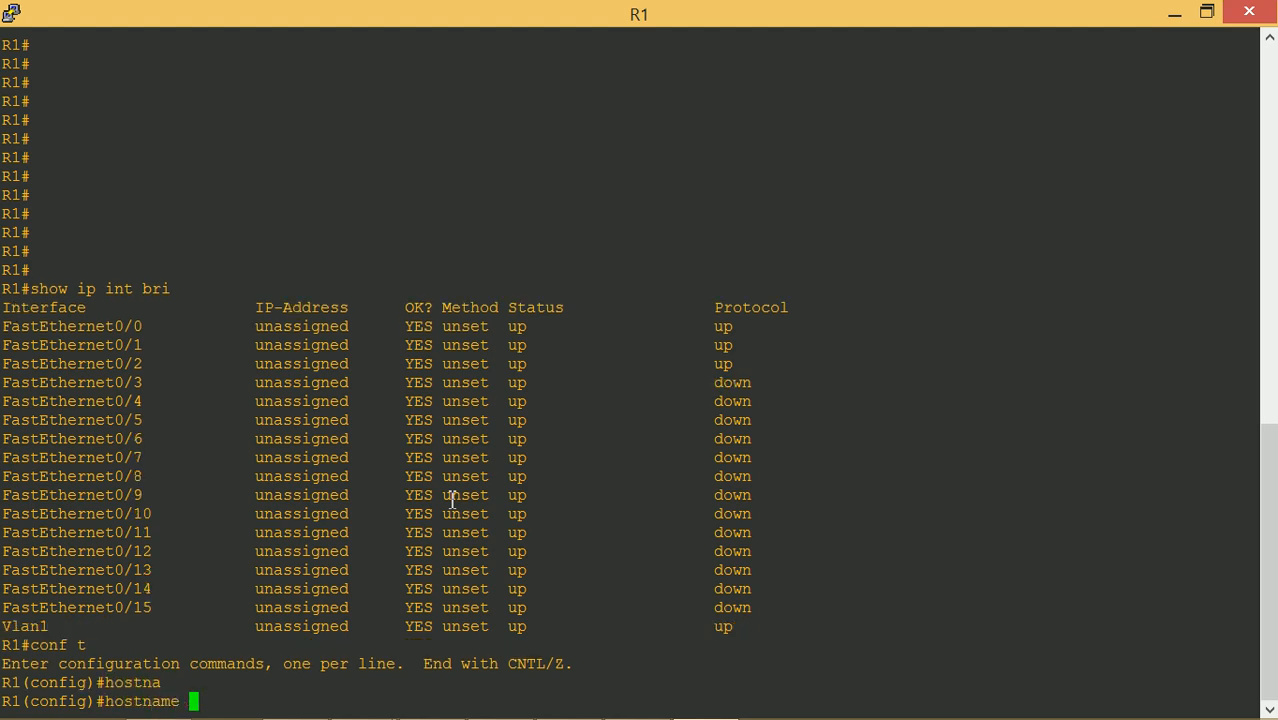
type("192.168.0.0")
key("Return")
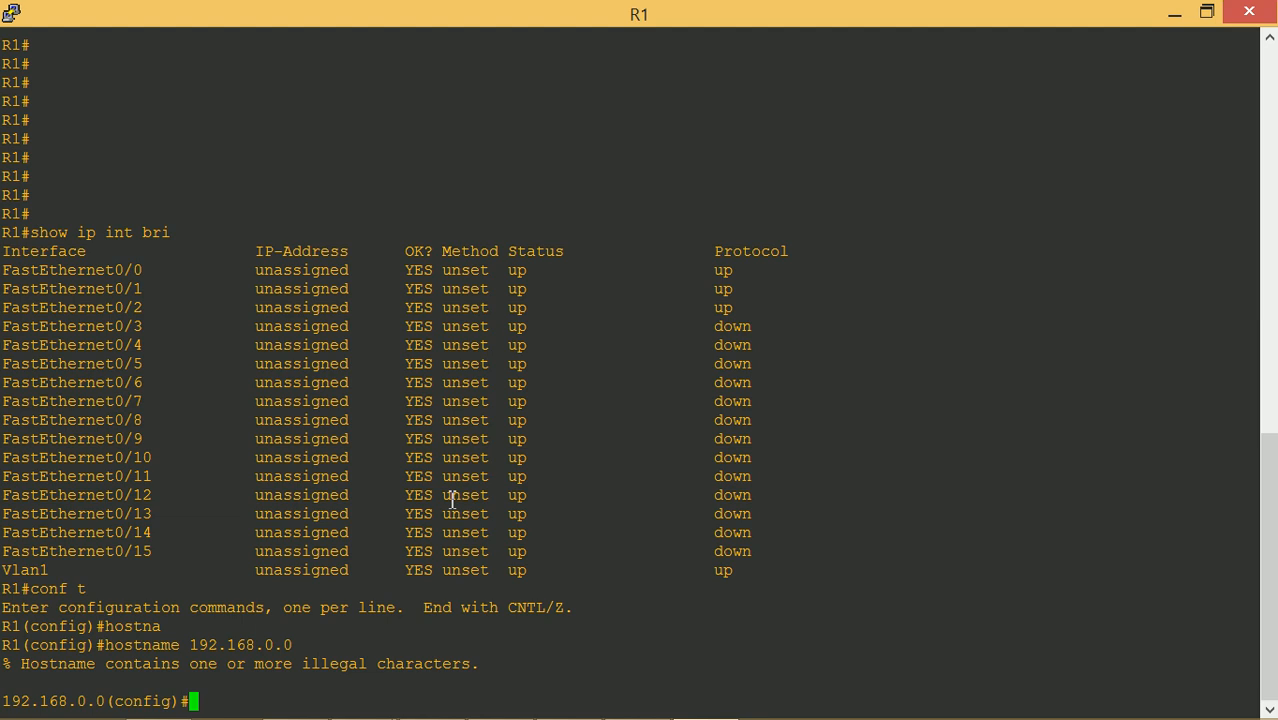
type("exit")
key("Return")
type("copy run star")
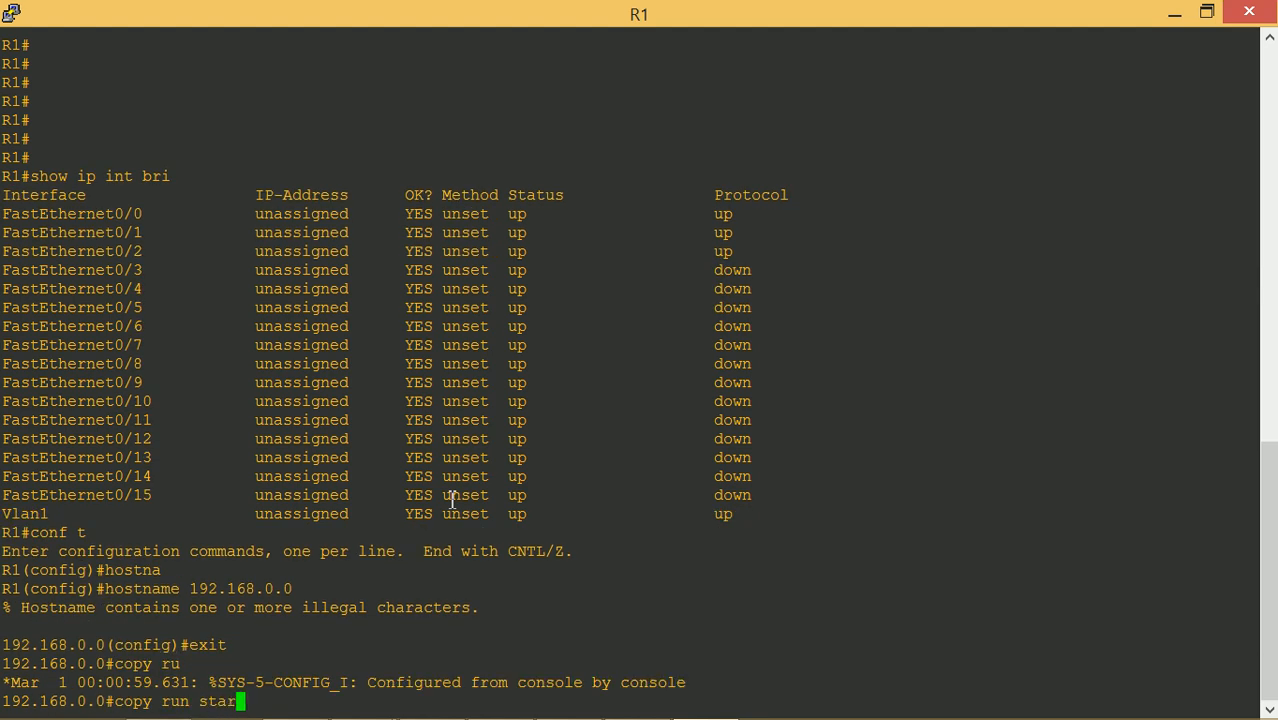
key("Tab")
key("Return")
key("Return")
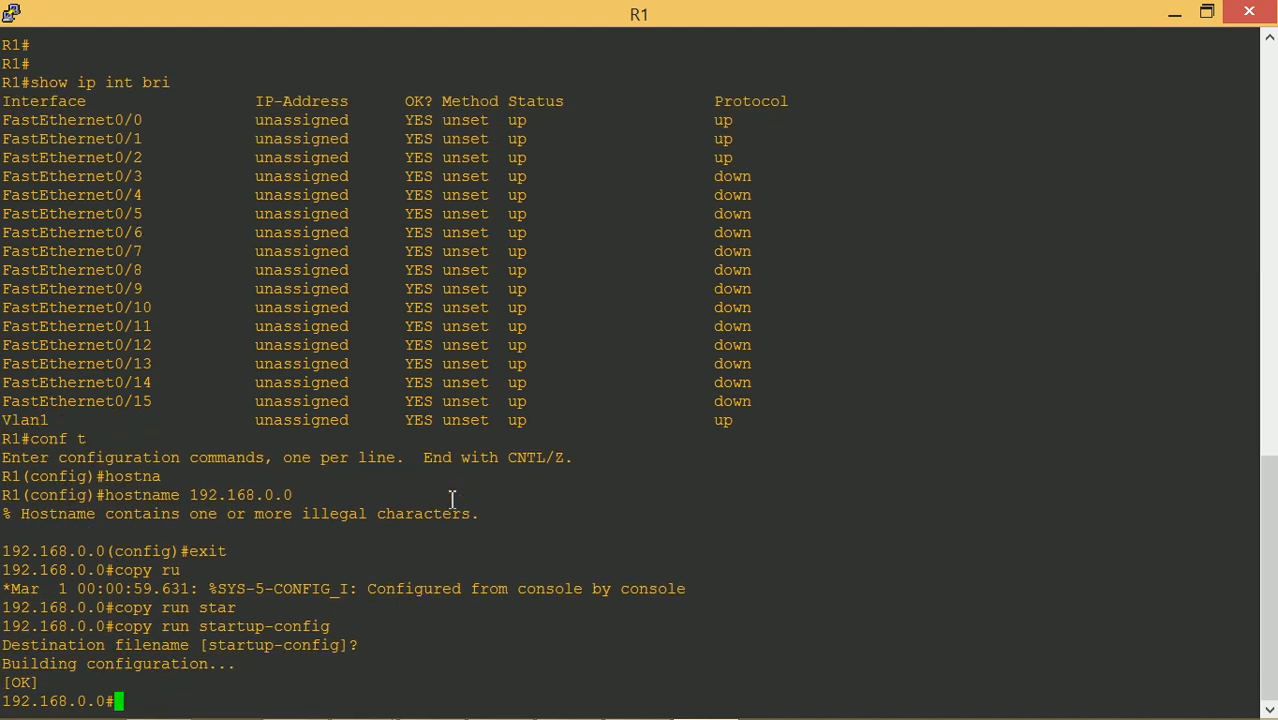
Restore the R1 console to a window and move it out of the way
left_click(1208, 20)
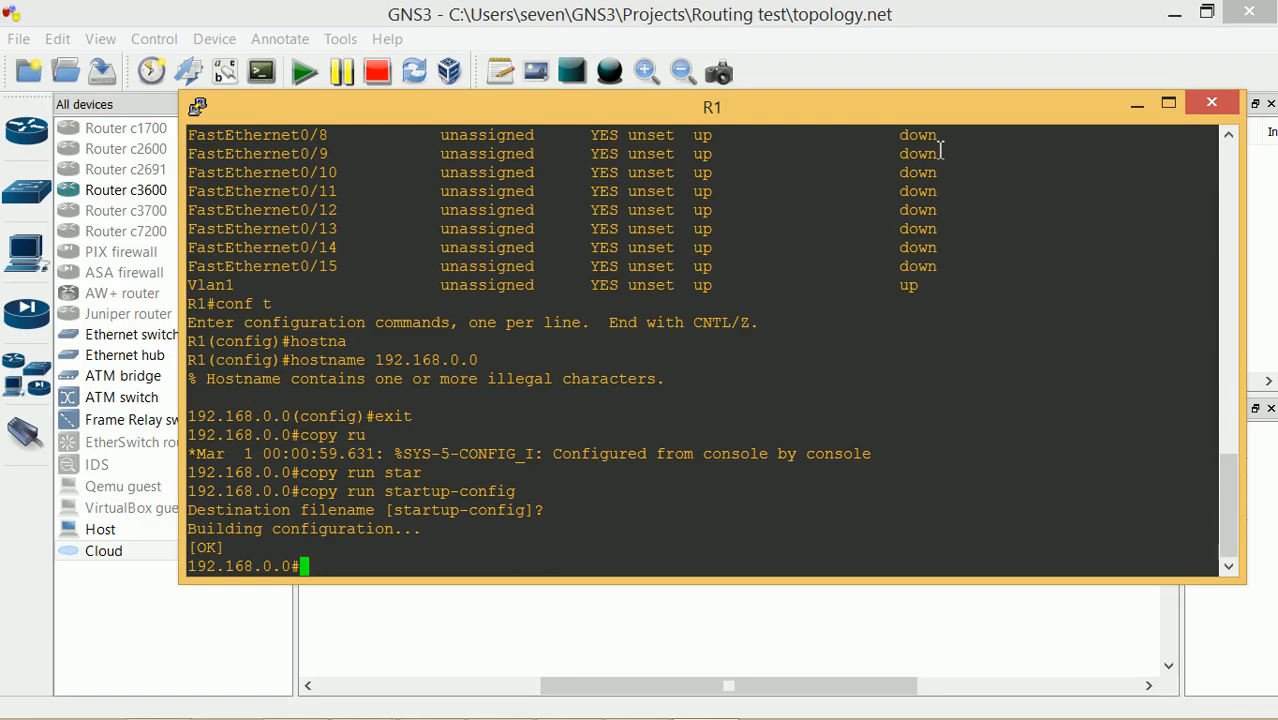
left_click_drag(865, 117, 866, 306)
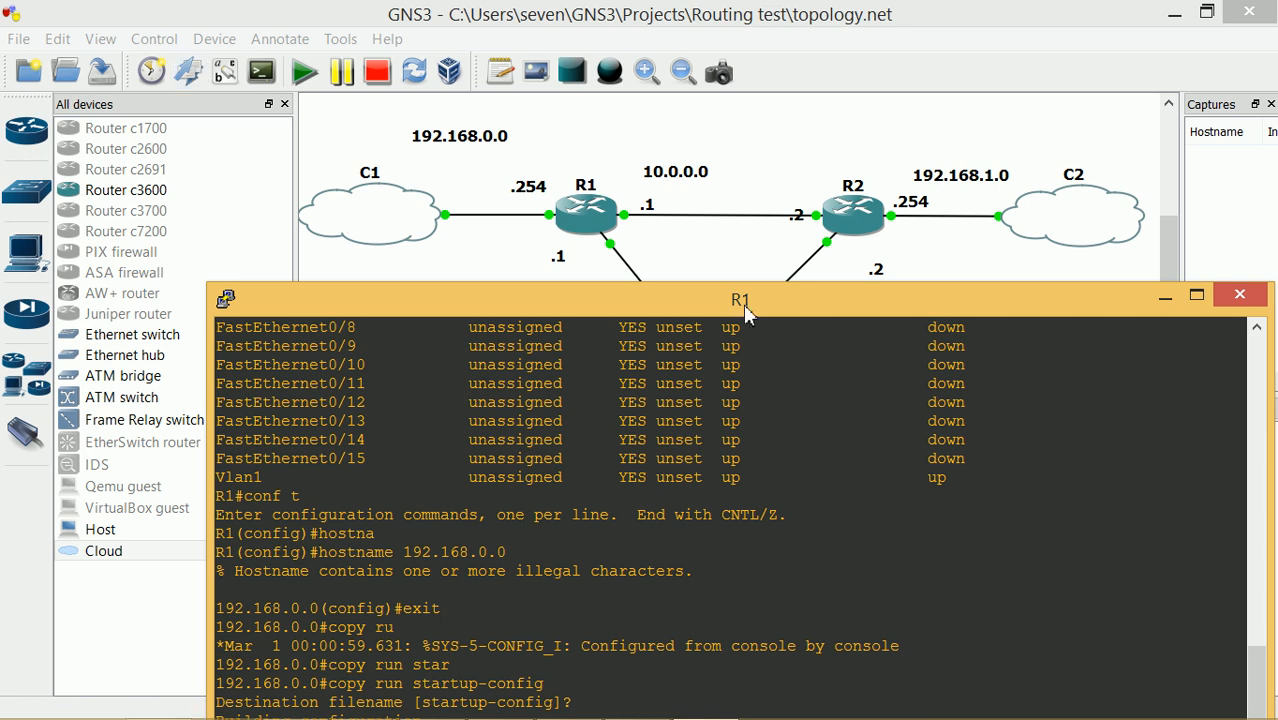
left_click_drag(746, 313, 720, 281)
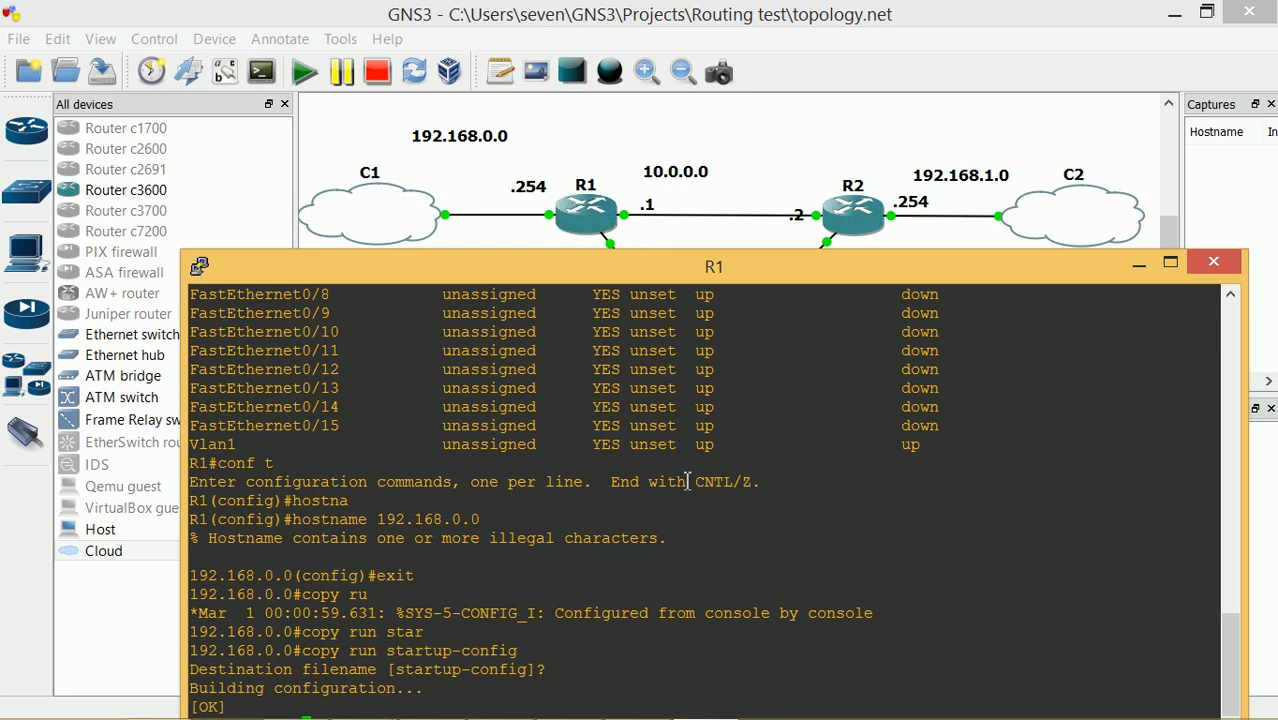
left_click_drag(682, 270, 718, 271)
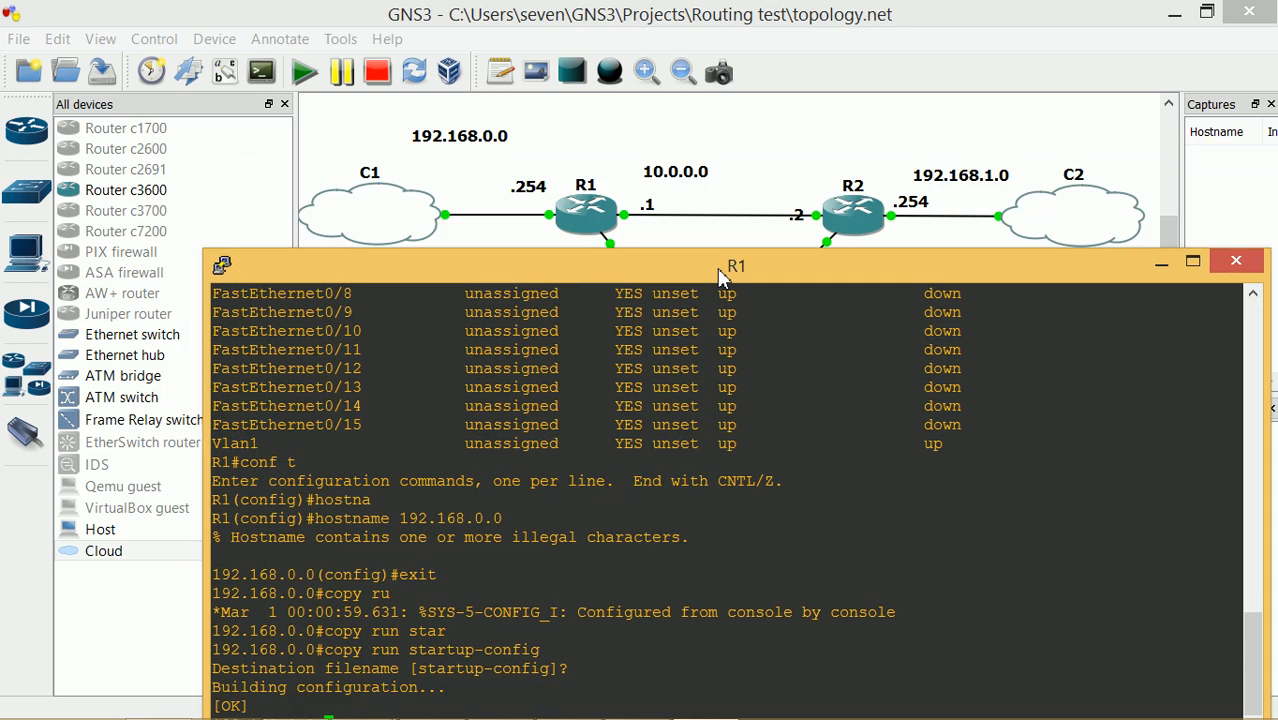
left_click(1161, 266)
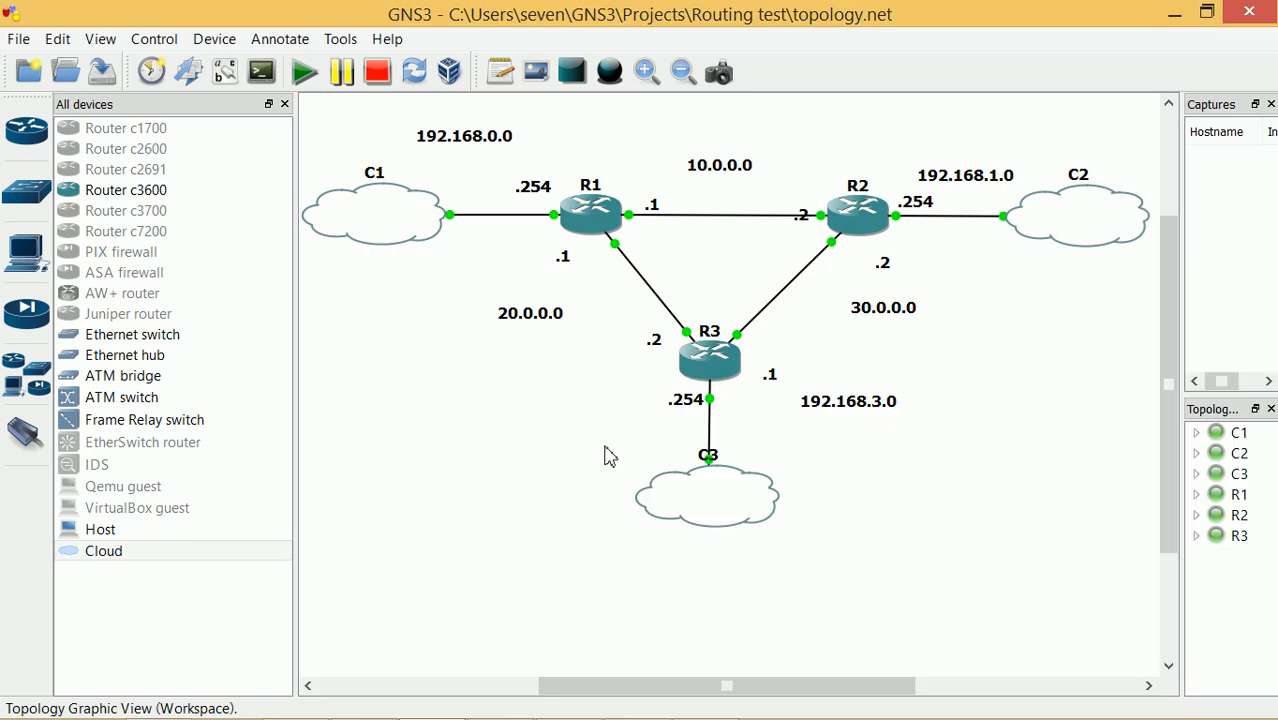
Cancel the startup-config import/export dialog, then turn on interface labels
left_click(187, 74)
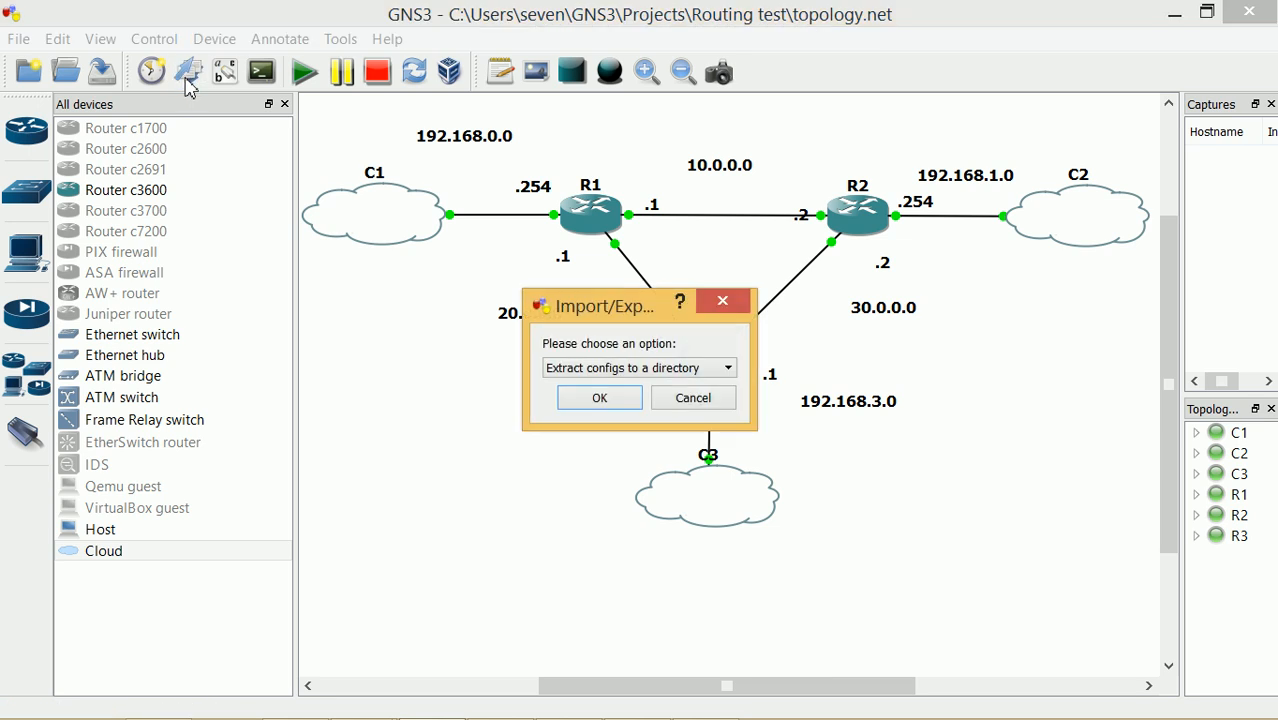
left_click(691, 399)
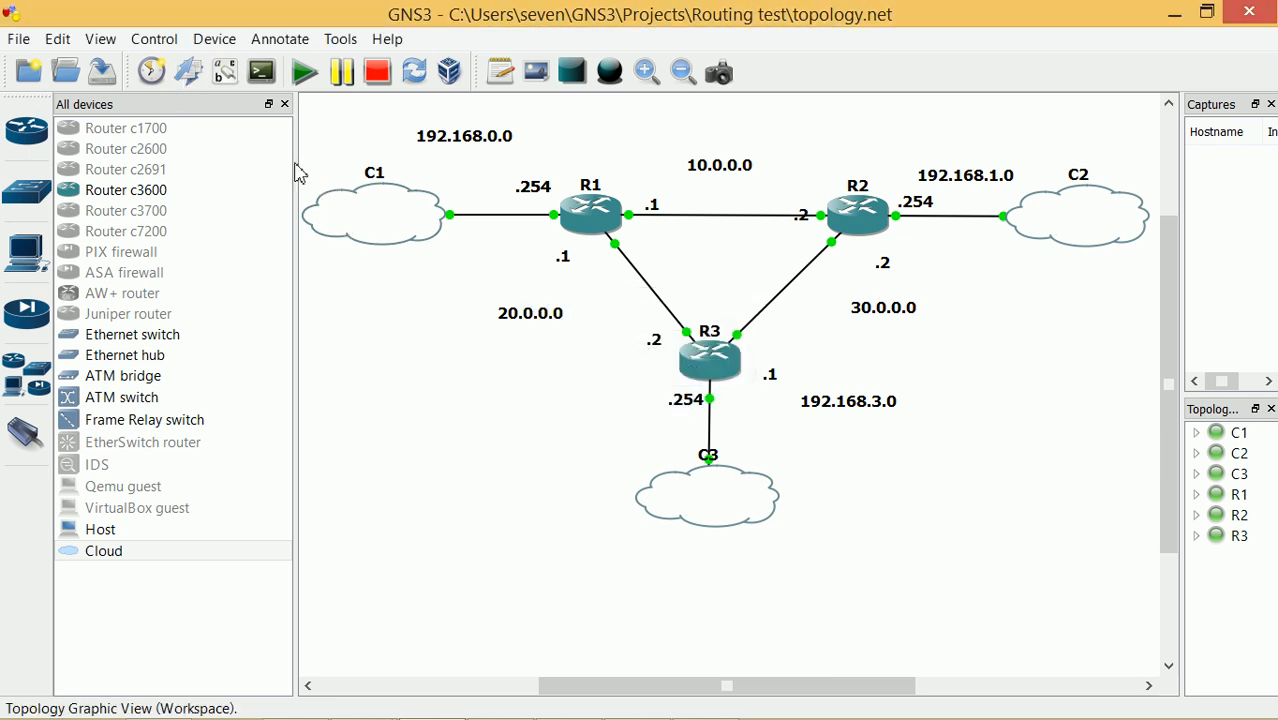
left_click(187, 74)
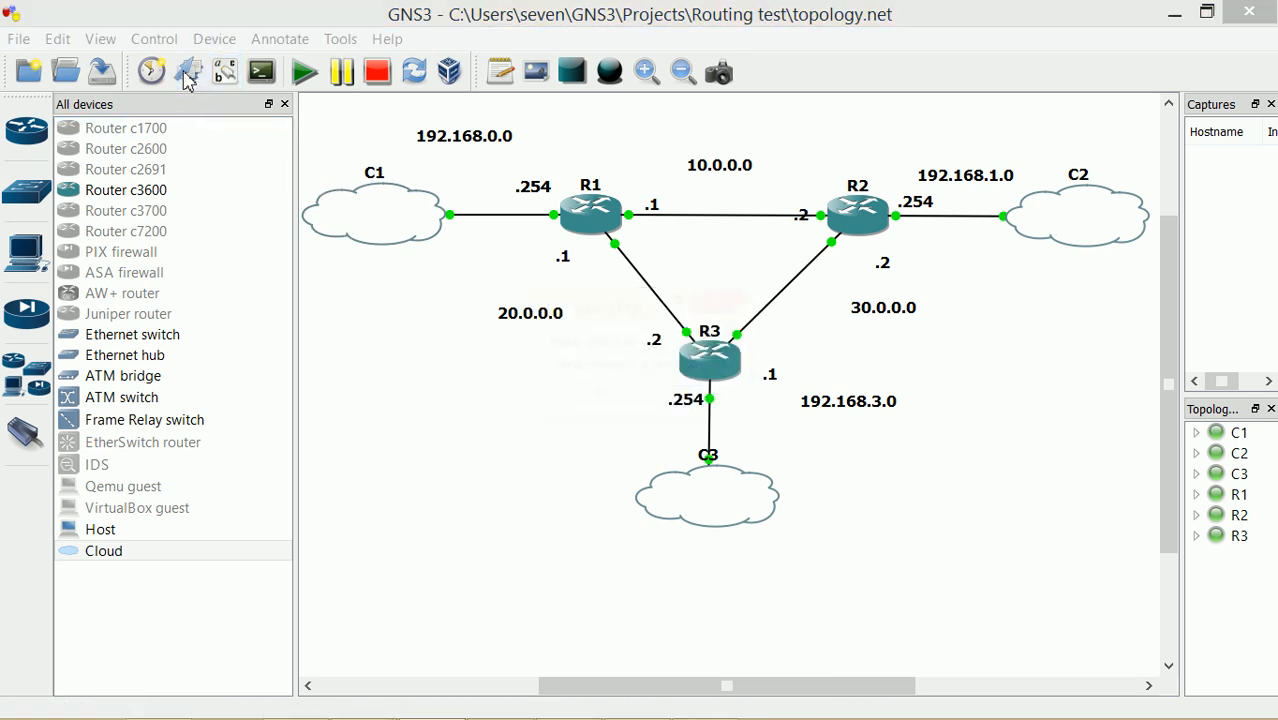
left_click(720, 399)
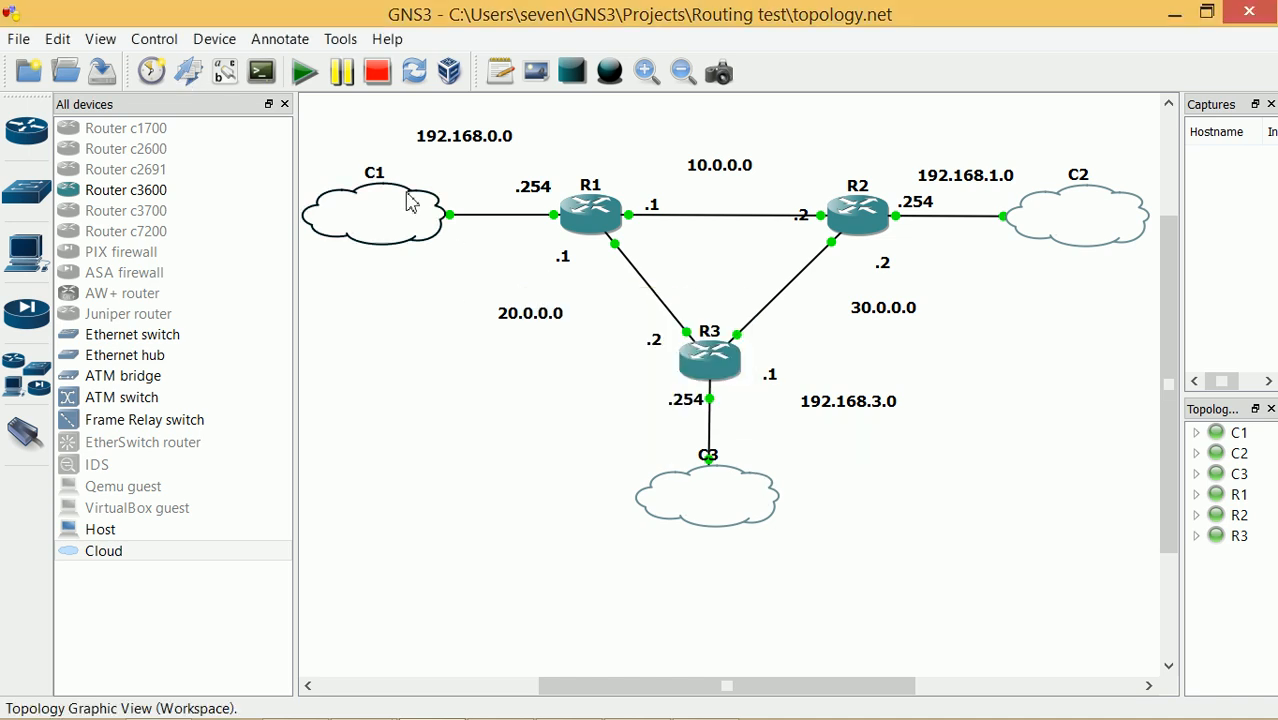
left_click(233, 79)
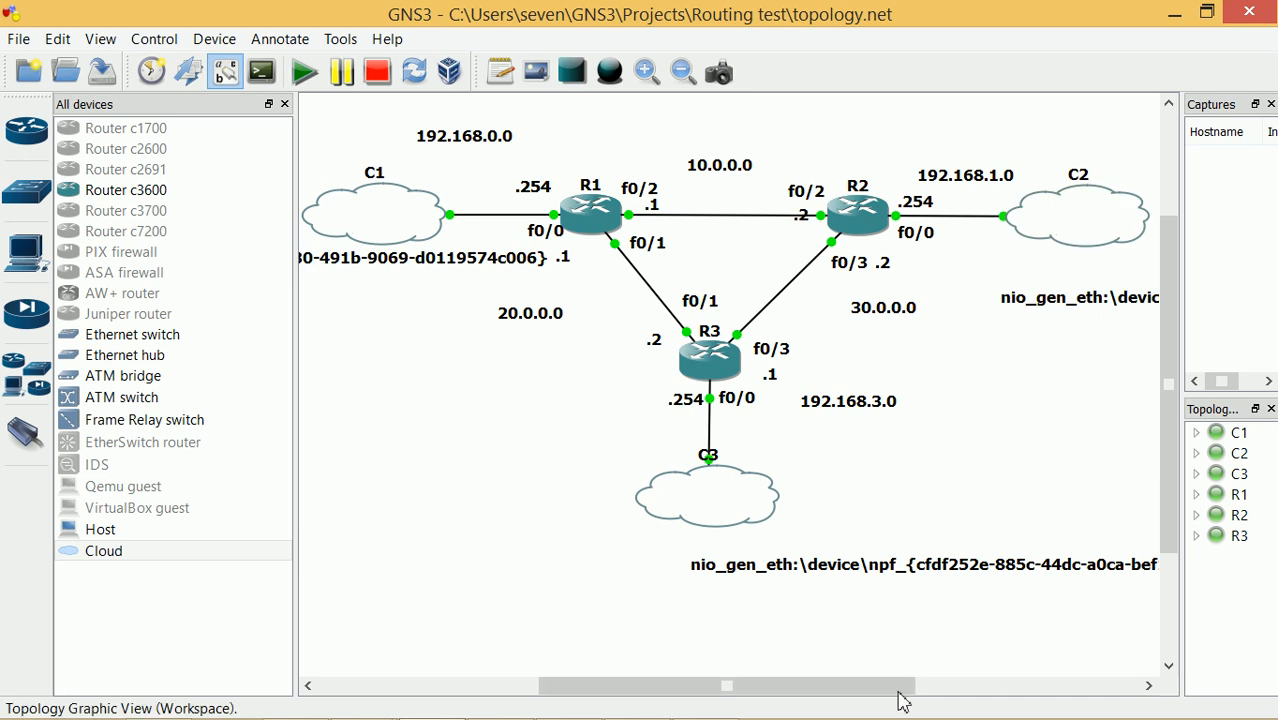
Rename C3's adapter label to 'VM-Access 192.168.3.0'
left_click(836, 570)
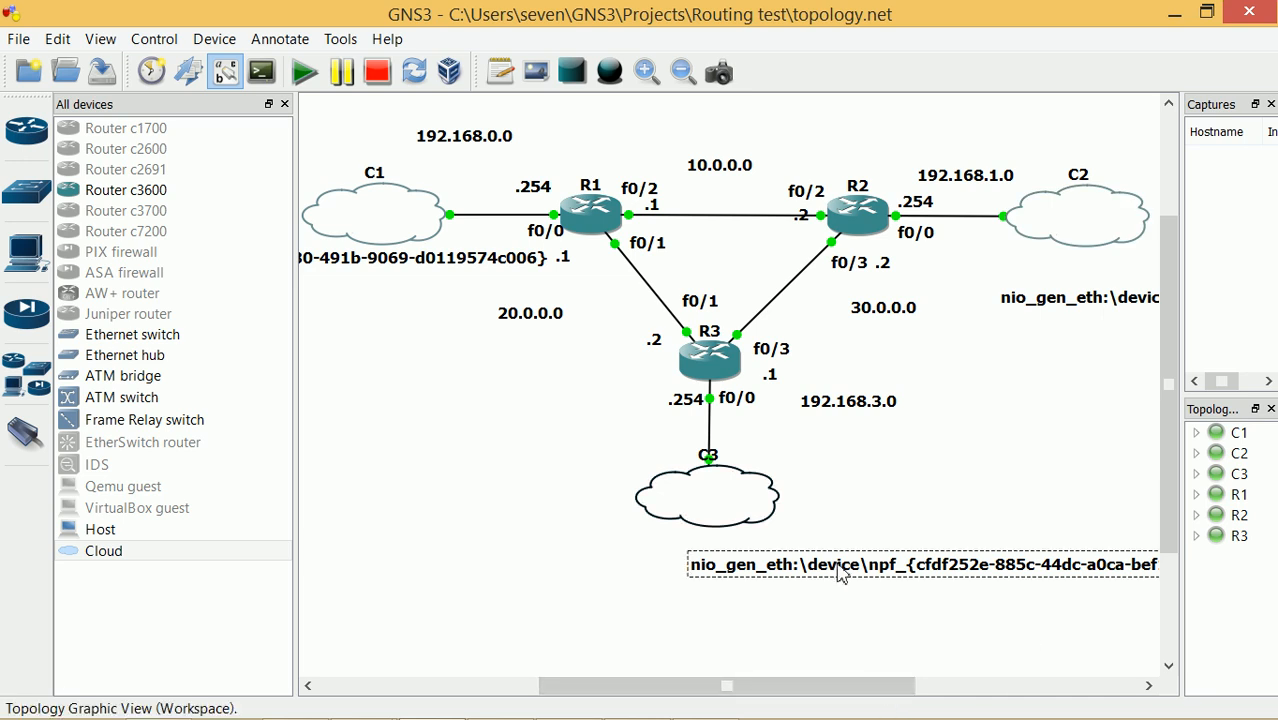
right_click(838, 571)
left_click(818, 578)
double_click(820, 572)
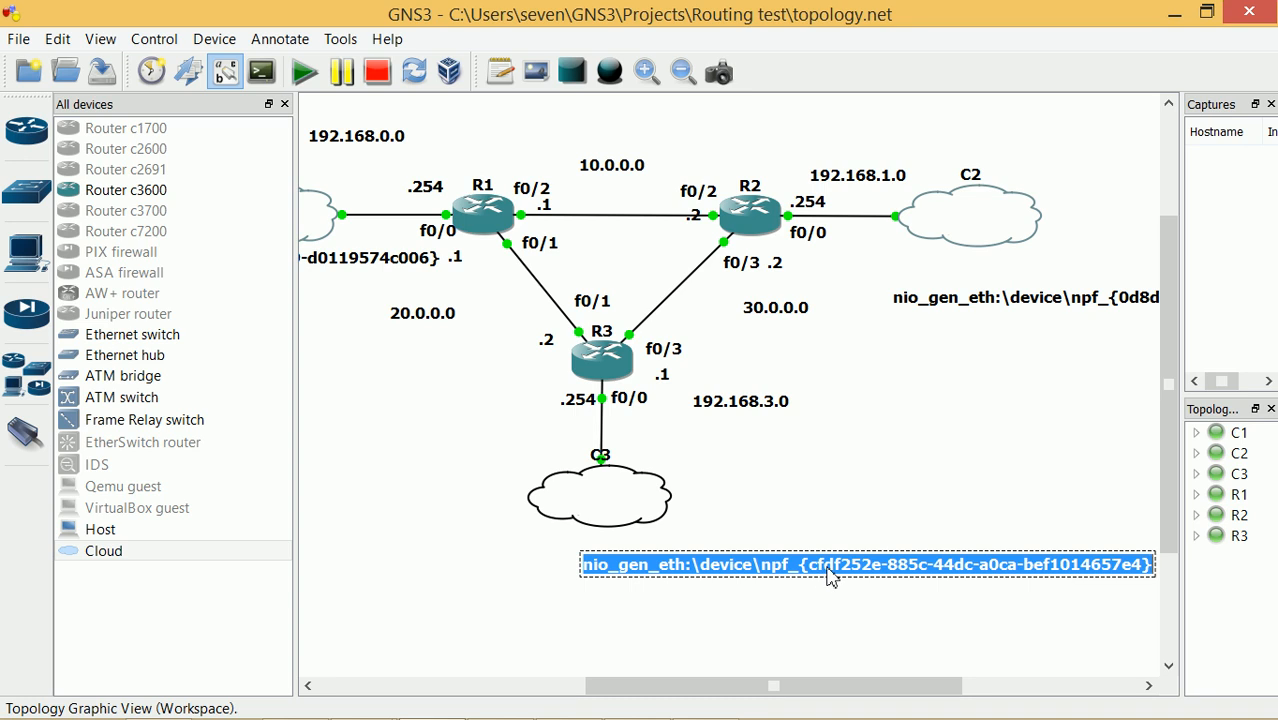
type("VM")
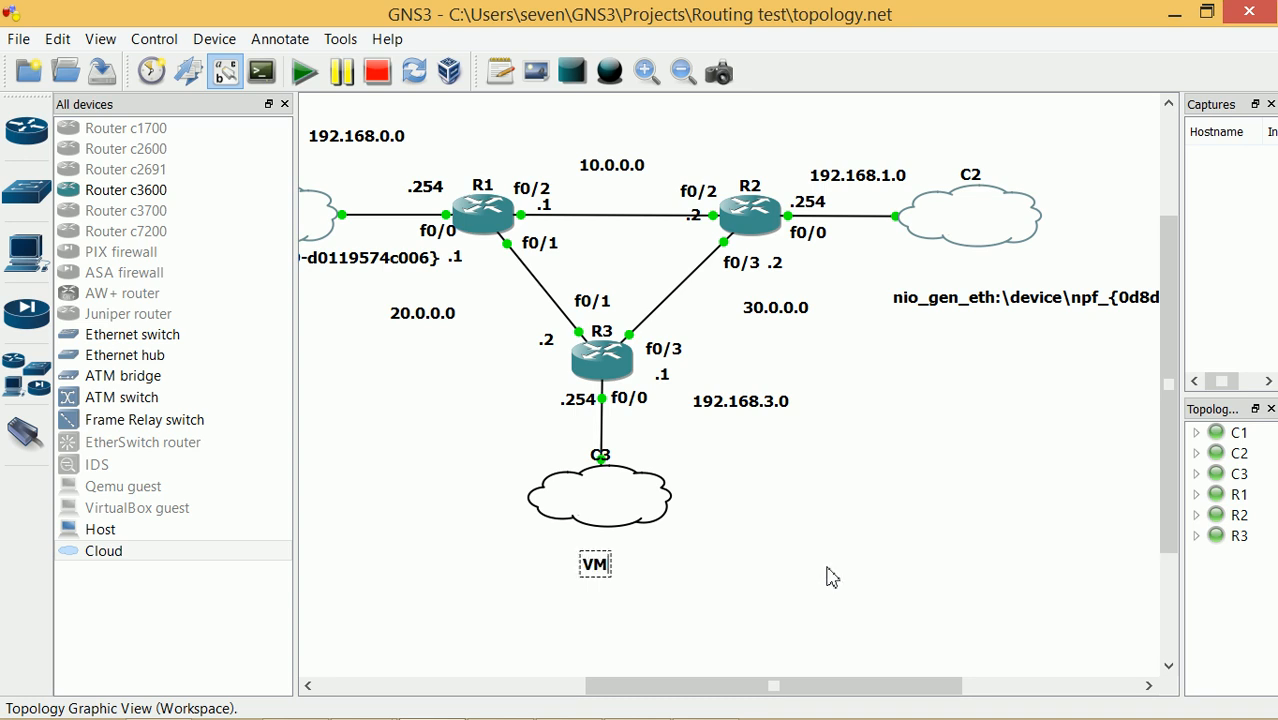
type("-Access 192.168.3.0")
left_click(828, 576)
Change C2's label to 'Storage 192.168.1.0', correcting a typo
double_click(1062, 297)
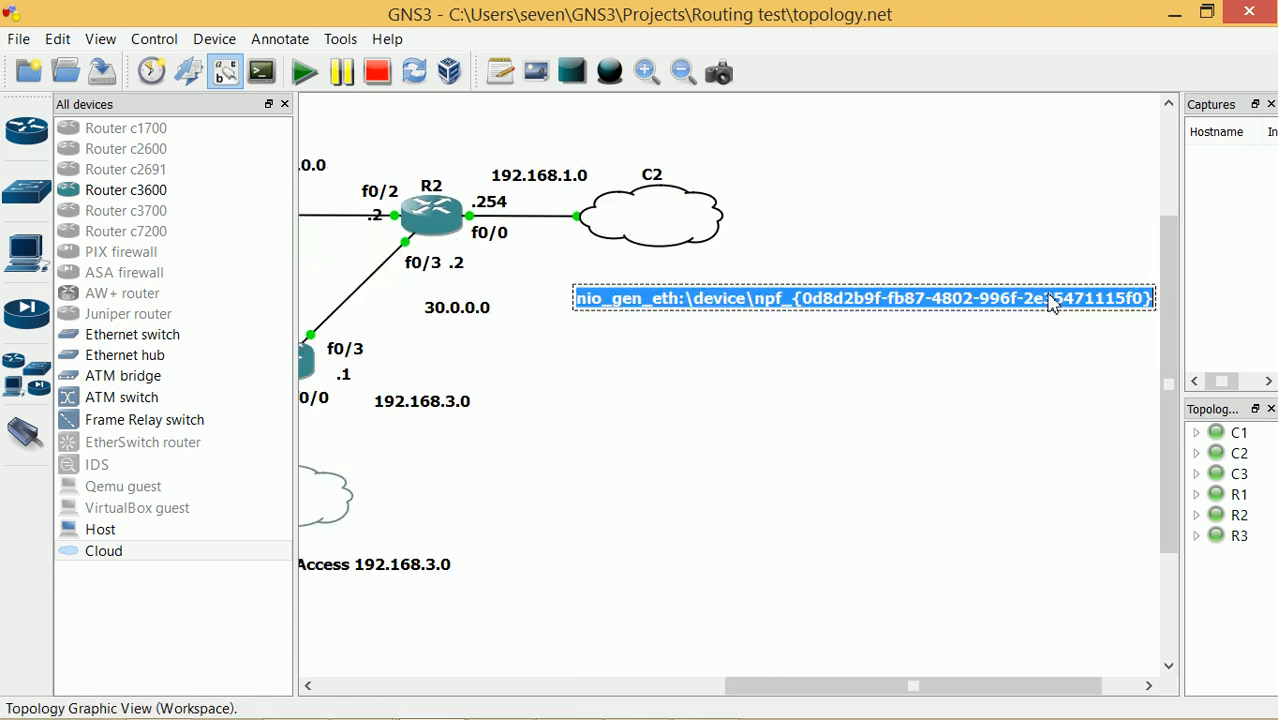
type("S")
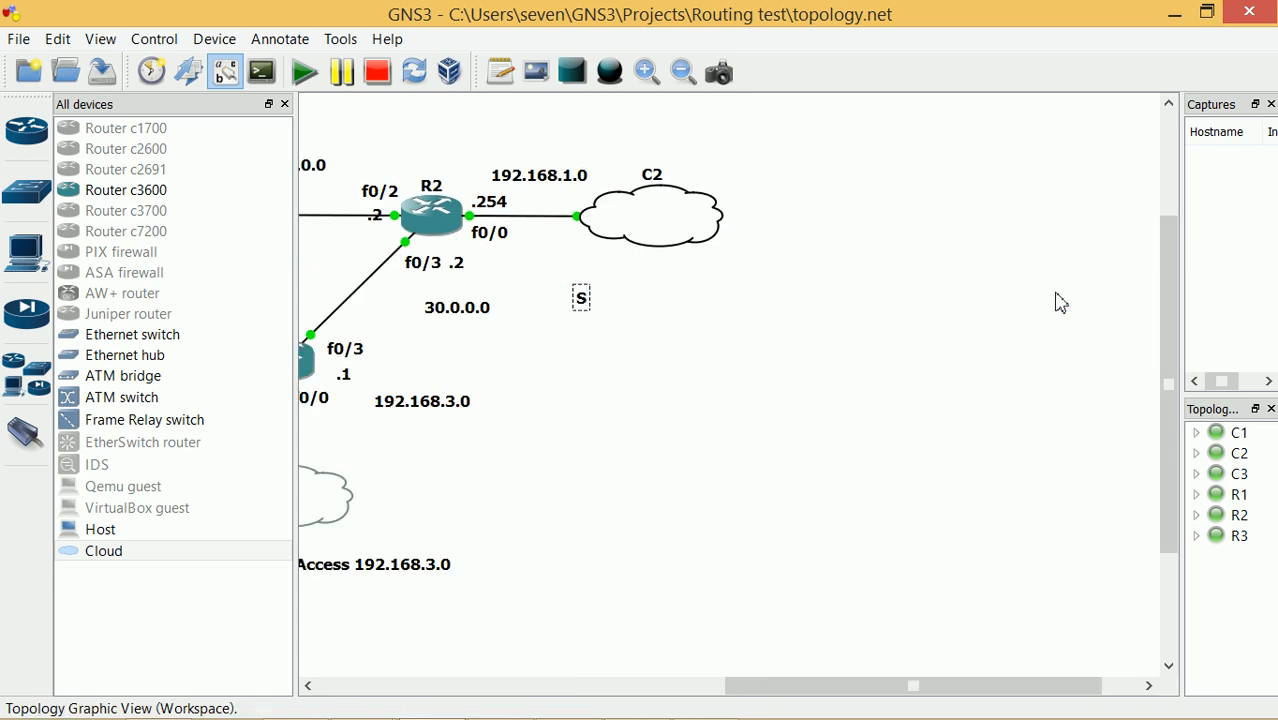
type("torage")
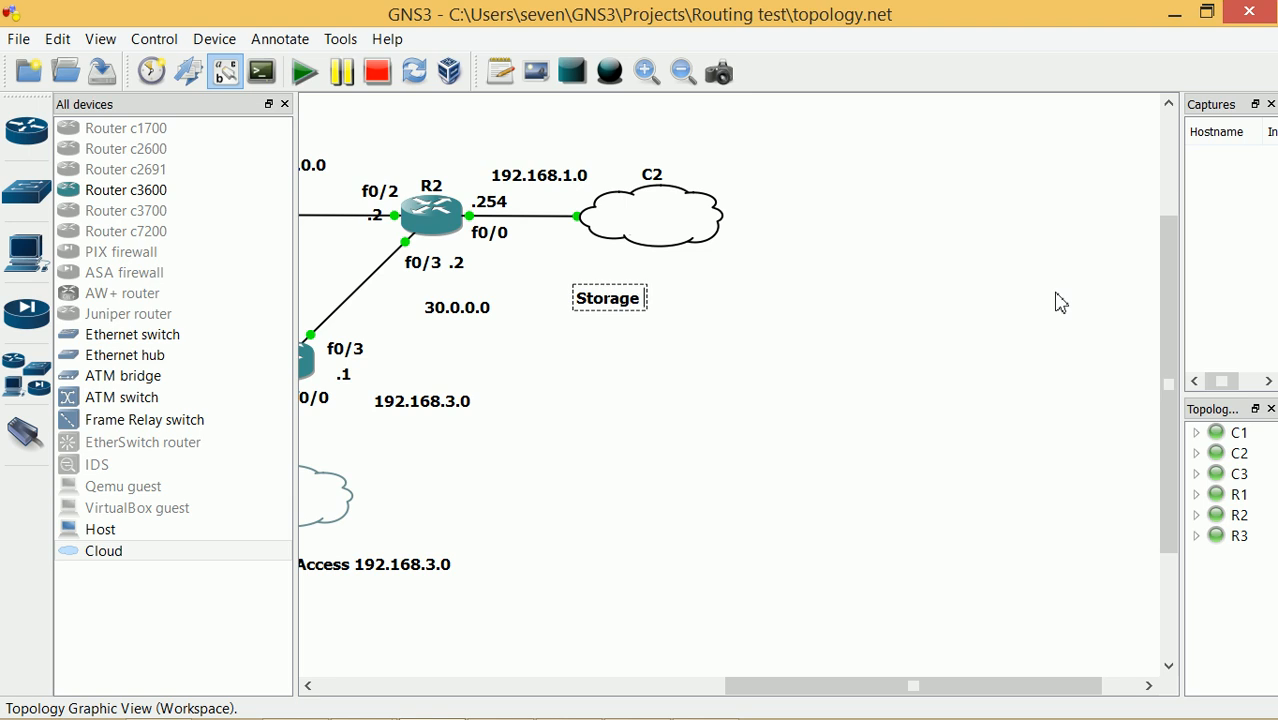
type(" 192.158.1")
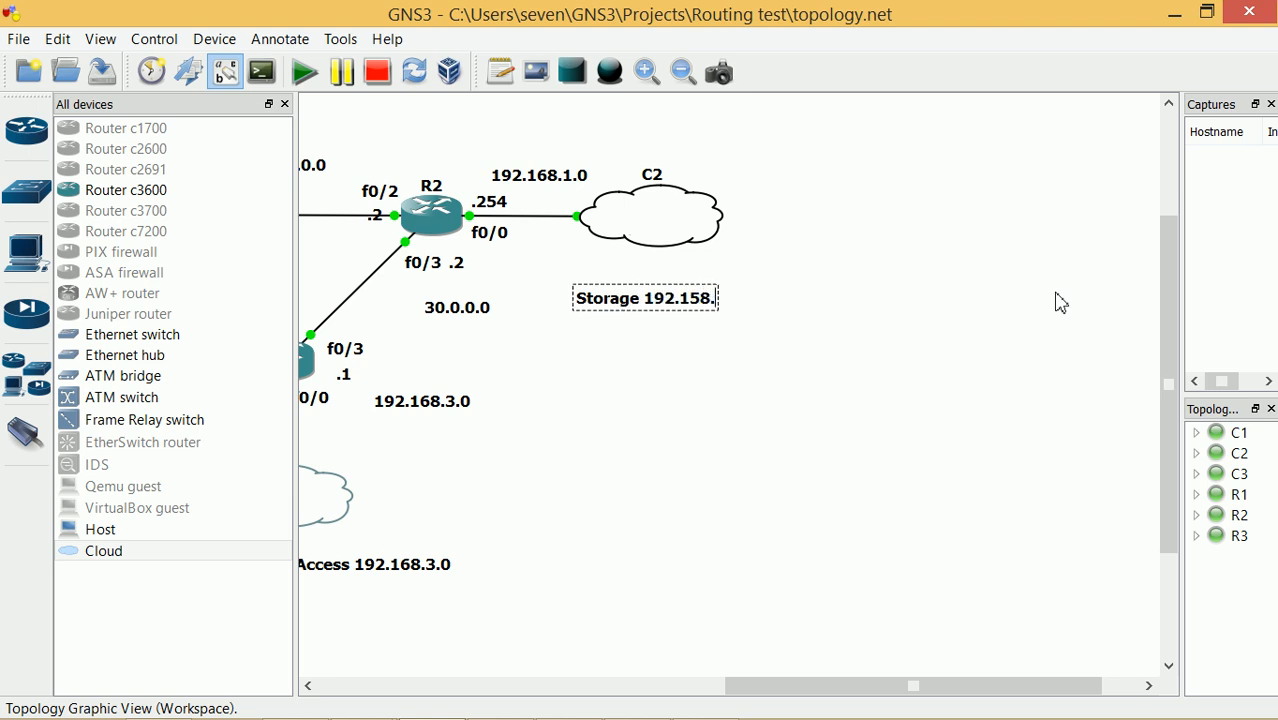
key("BackSpace")
key("BackSpace")
key("BackSpace")
key("BackSpace")
key("BackSpace")
type("68.1.0")
Commit the Storage label and relabel C1's adapter as 192.168.0.0 beside C1
left_click(1060, 302)
left_click_drag(879, 688, 551, 603)
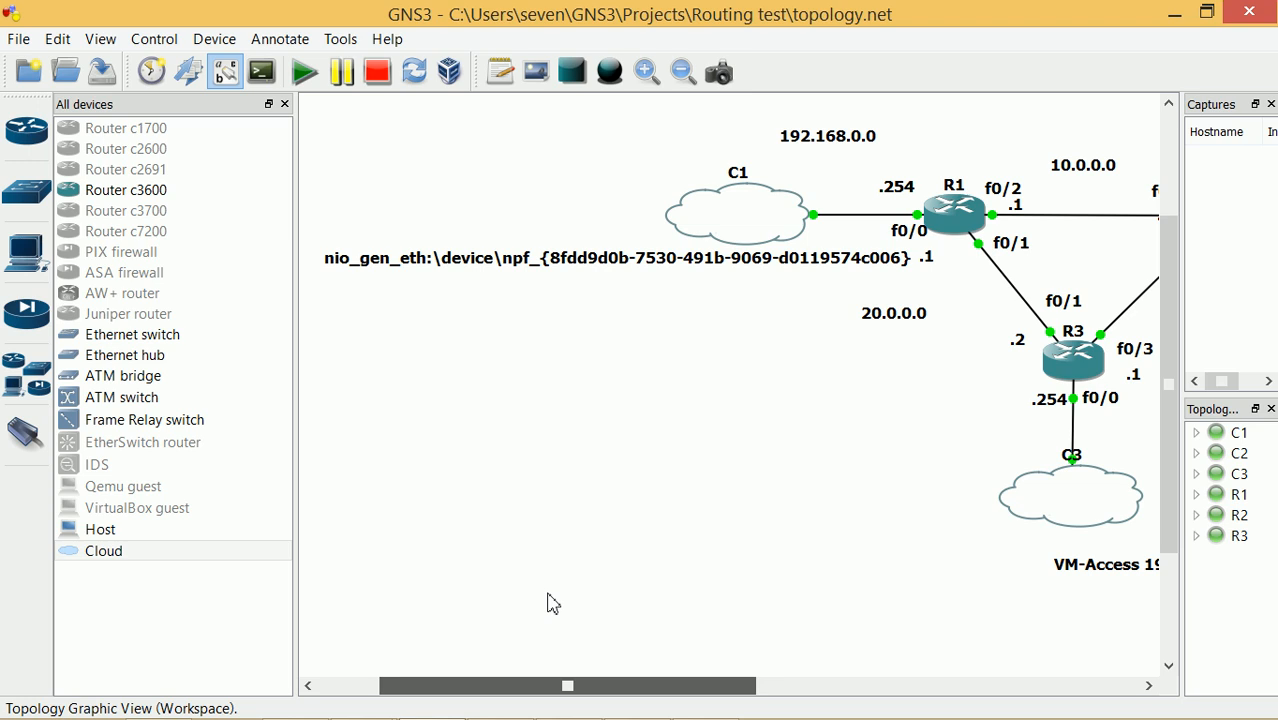
double_click(562, 258)
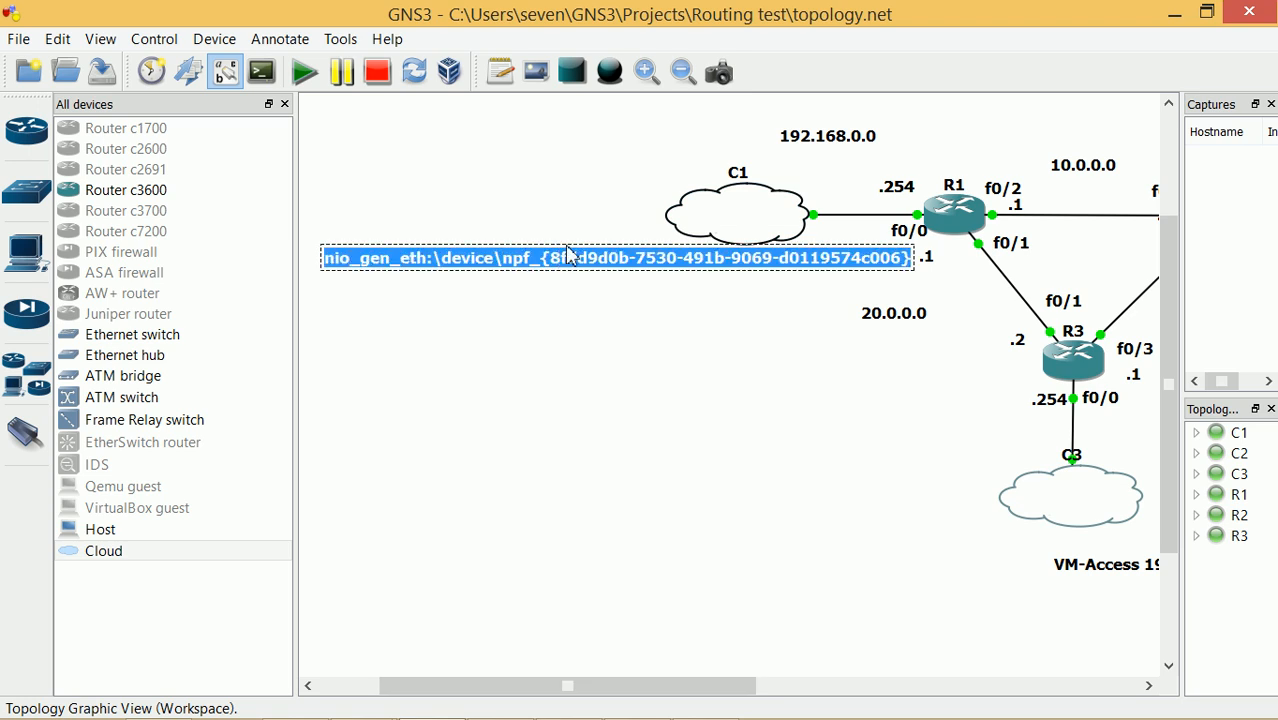
type("192.168.0.0")
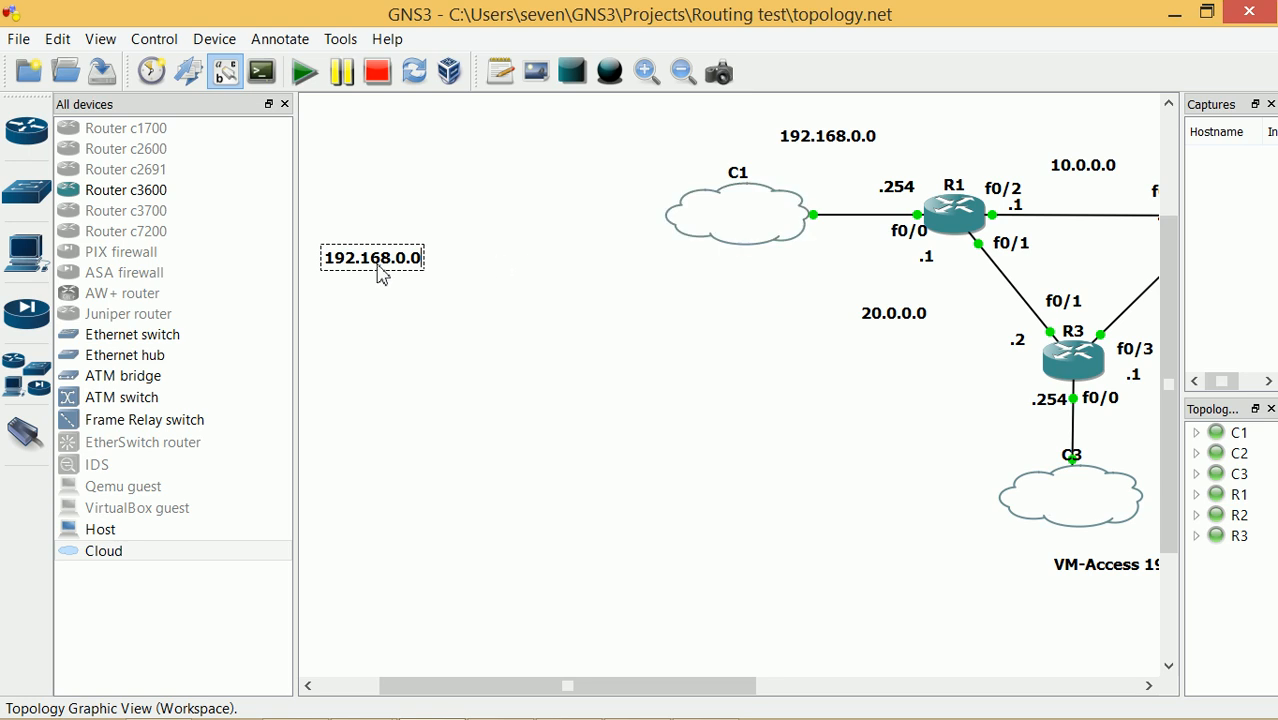
left_click(370, 300)
left_click_drag(345, 263, 621, 268)
Prefix C1's label with 'Physical' so it reads 'Physical 192.168.0.0'
double_click(615, 259)
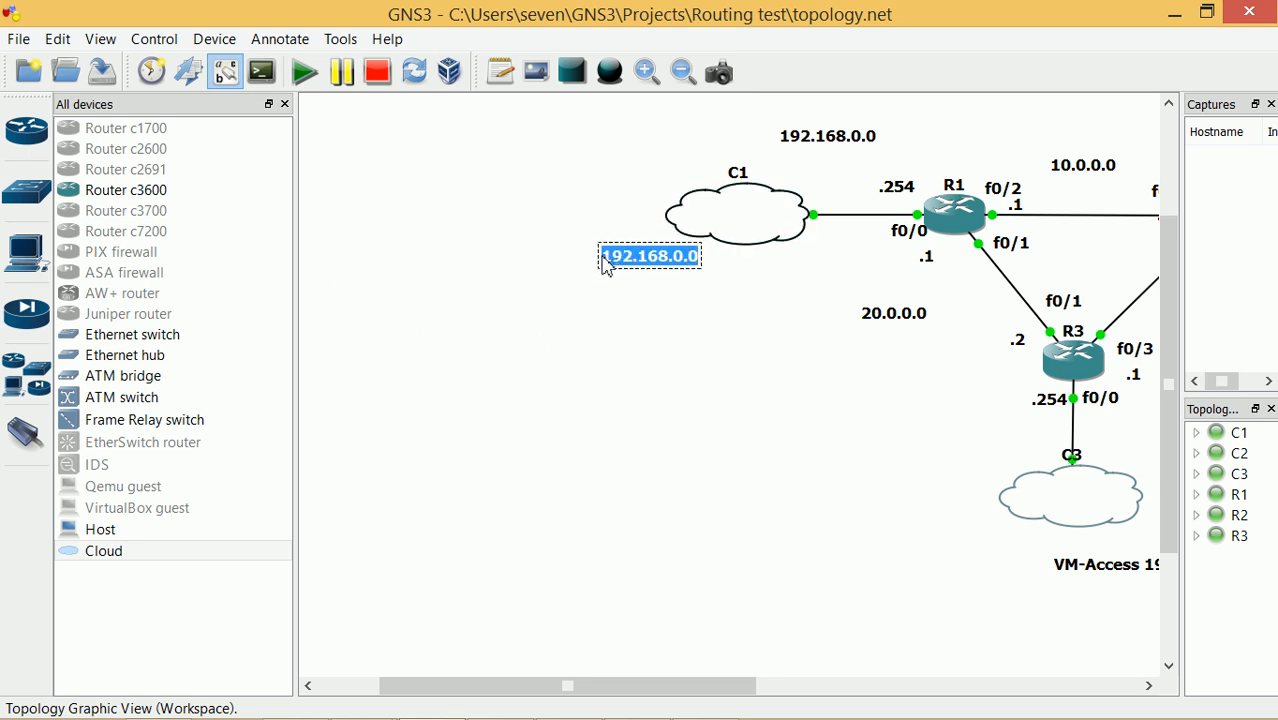
left_click(611, 265)
type("Physical")
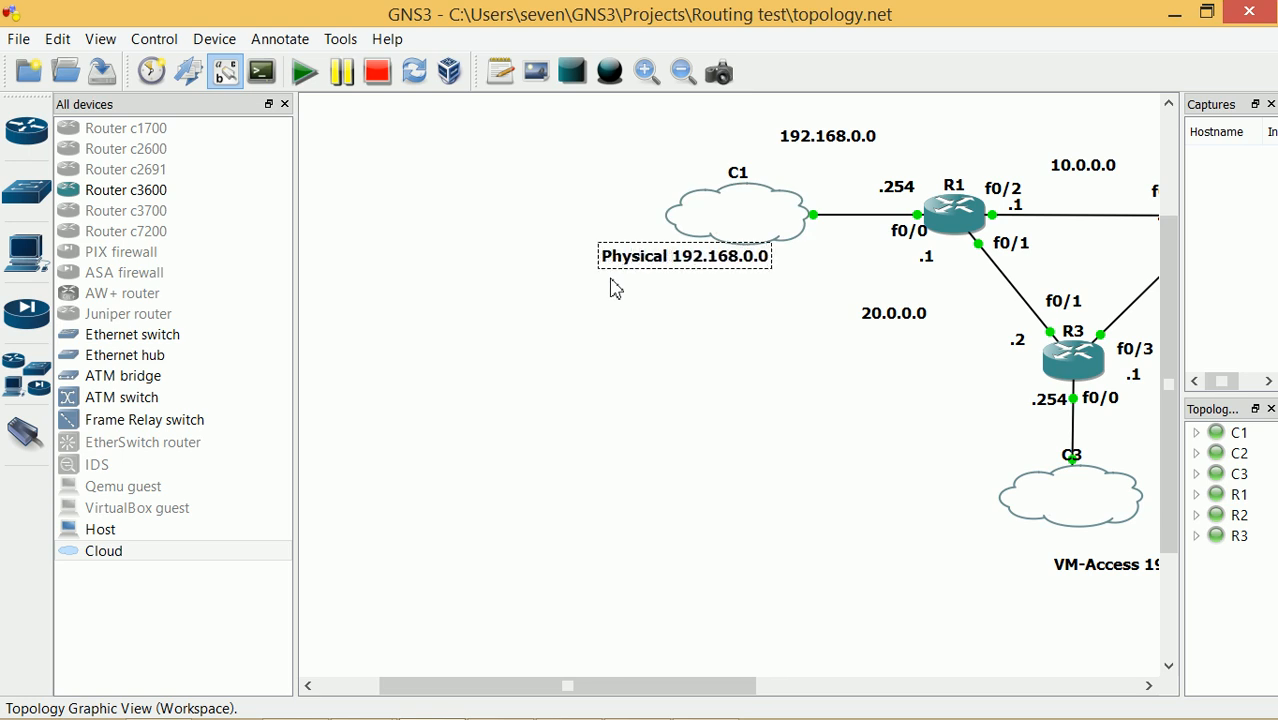
left_click(702, 458)
Rearrange the cloud labels, dropping the Storage label into a new spot
left_click_drag(645, 690, 796, 695)
left_click_drag(380, 274, 428, 294)
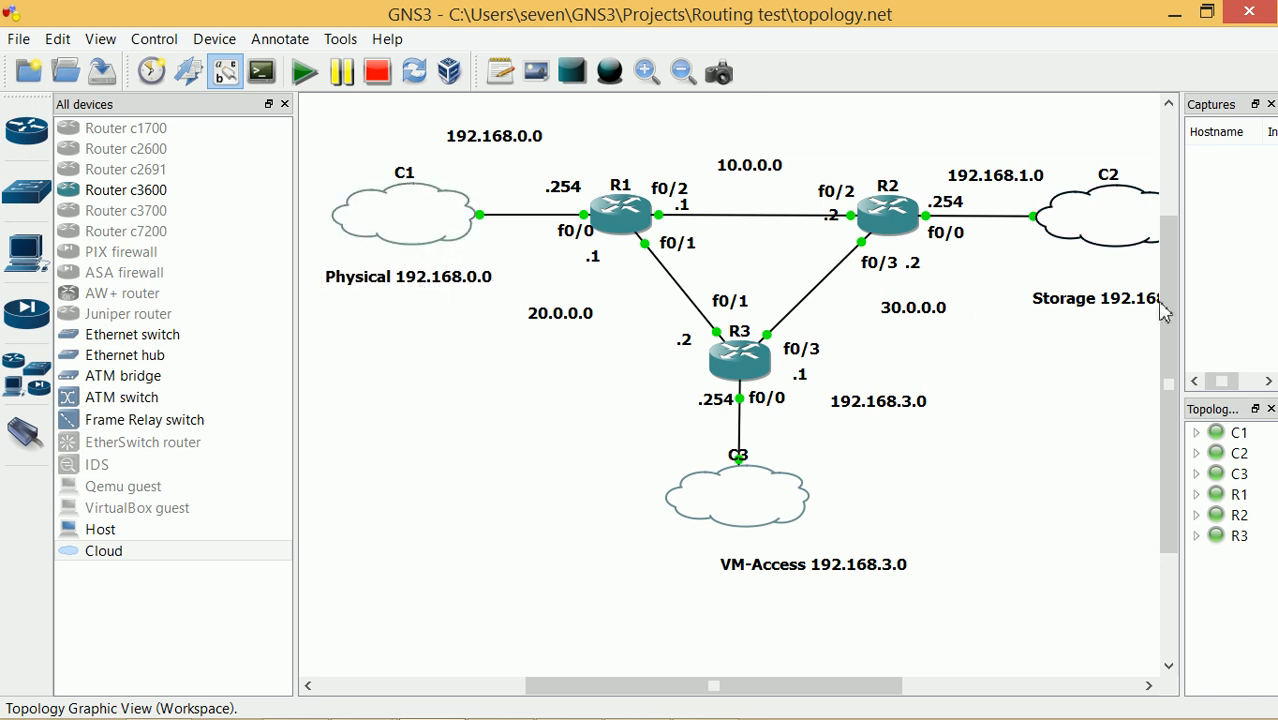
scroll(1138, 307, "down", 1)
left_click_drag(1142, 313, 1101, 322)
left_click(1071, 337)
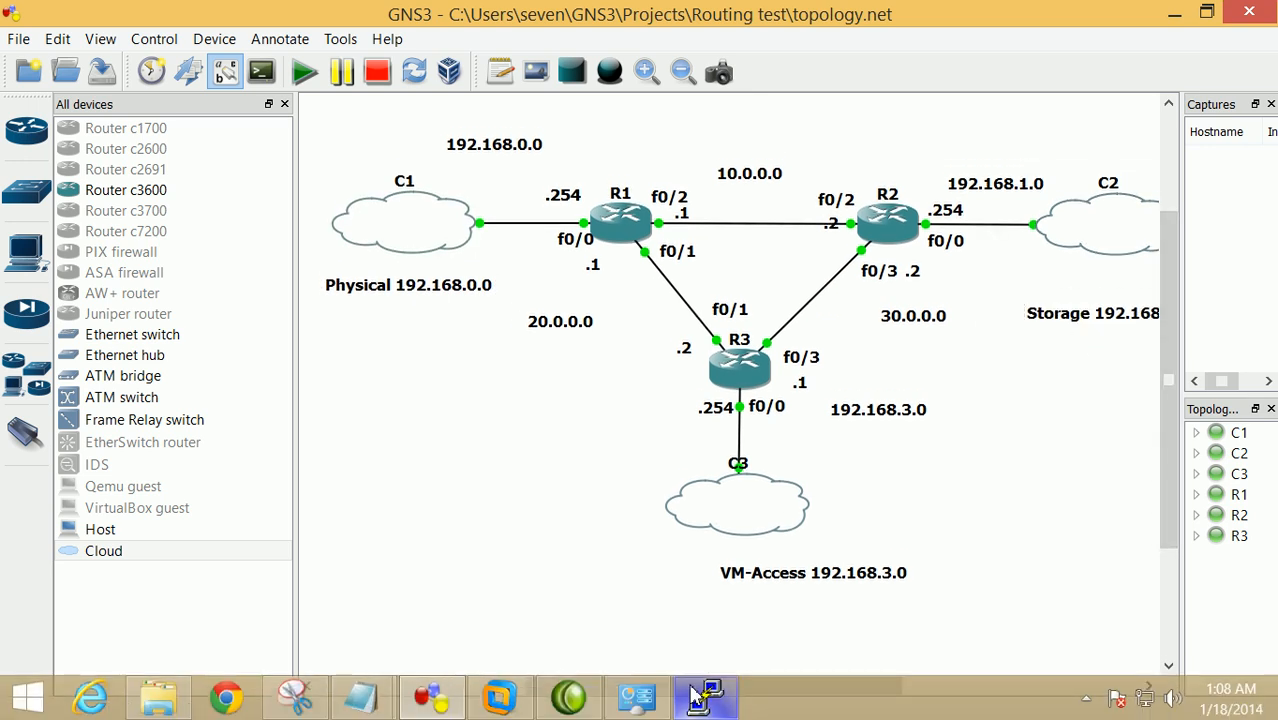
Bring R1's console back to the front and reposition it
left_click(704, 700)
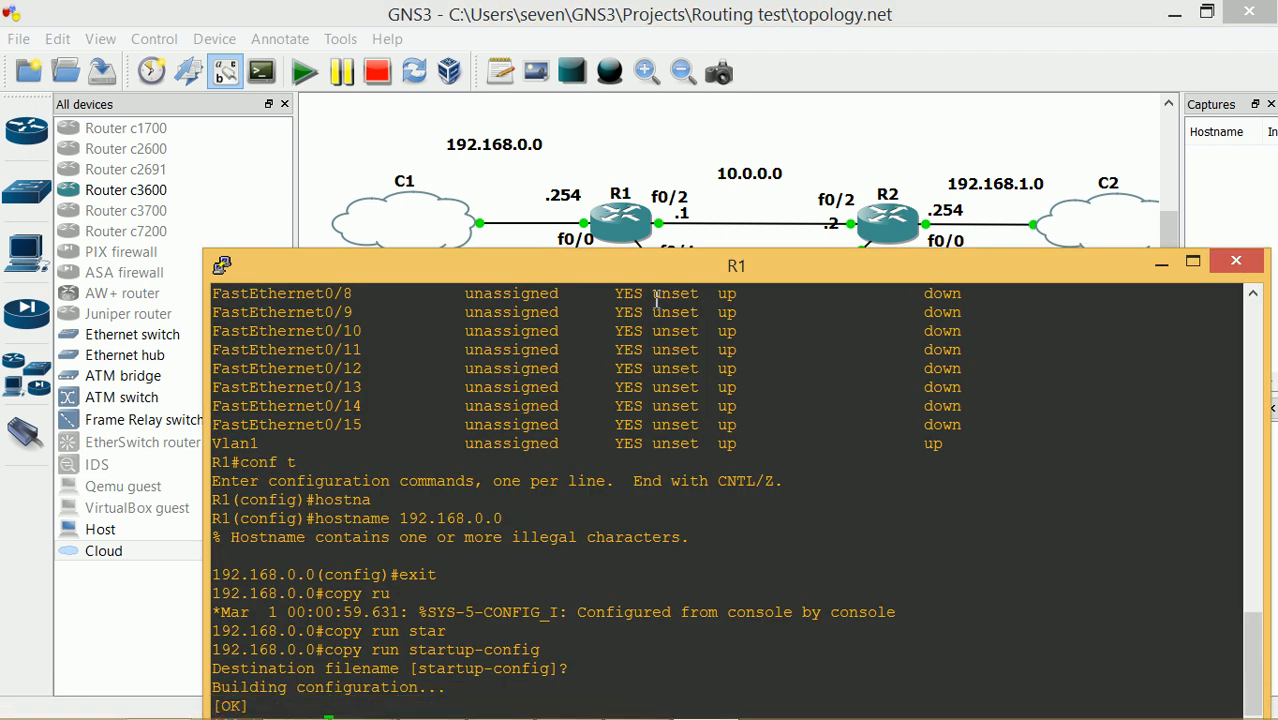
left_click_drag(661, 281, 697, 283)
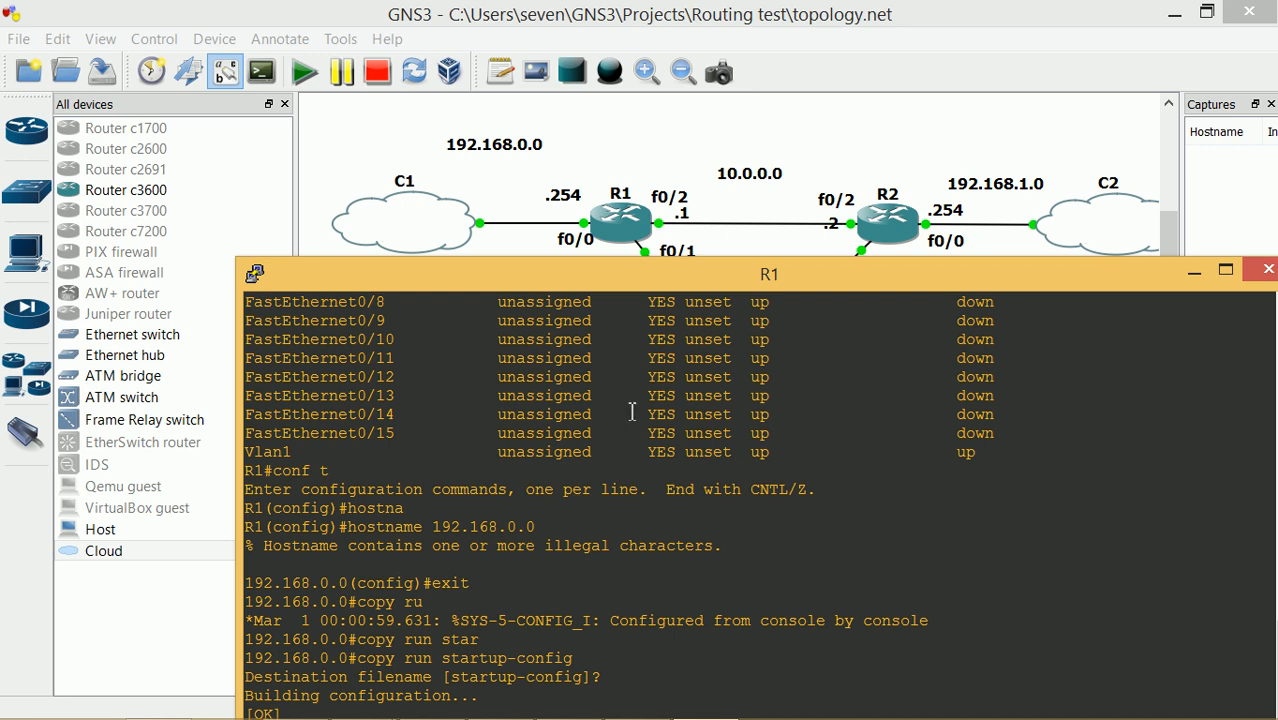
left_click_drag(675, 268, 635, 272)
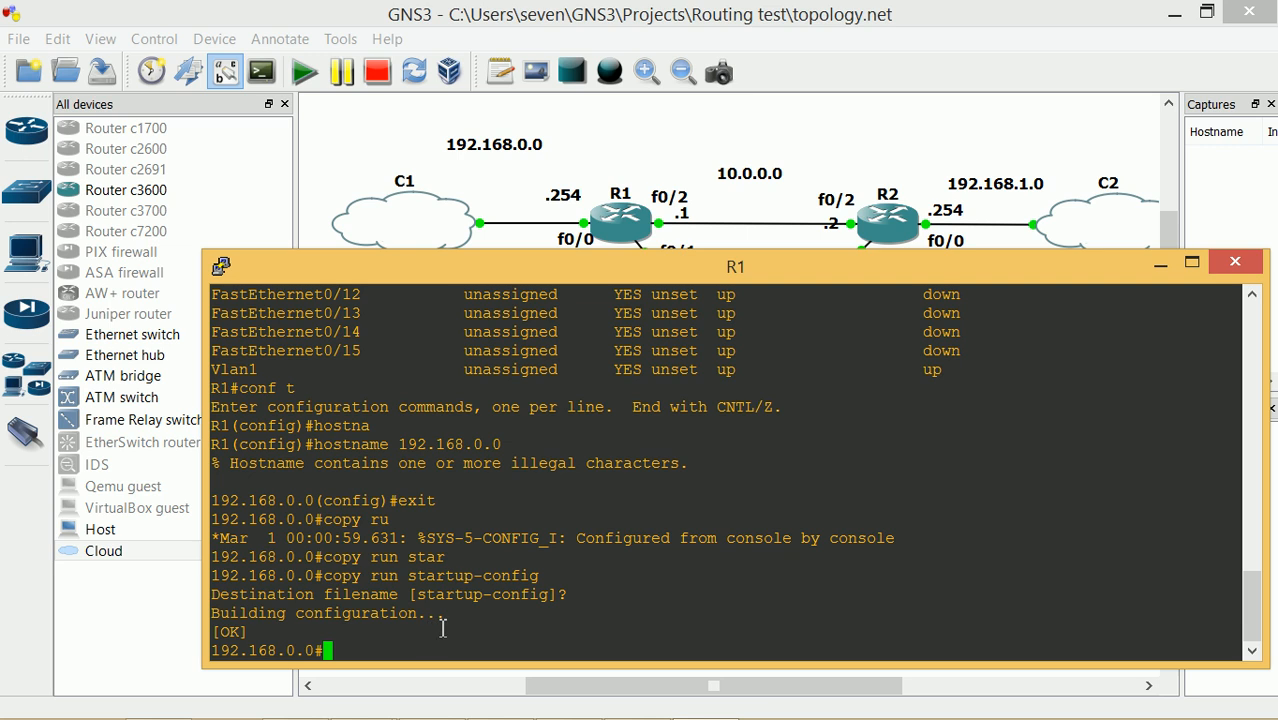
In conf t, enter interface fa 0/2 and assign ip address 10.0.0.1 255.255.255.252
type("conf t")
key("Return")
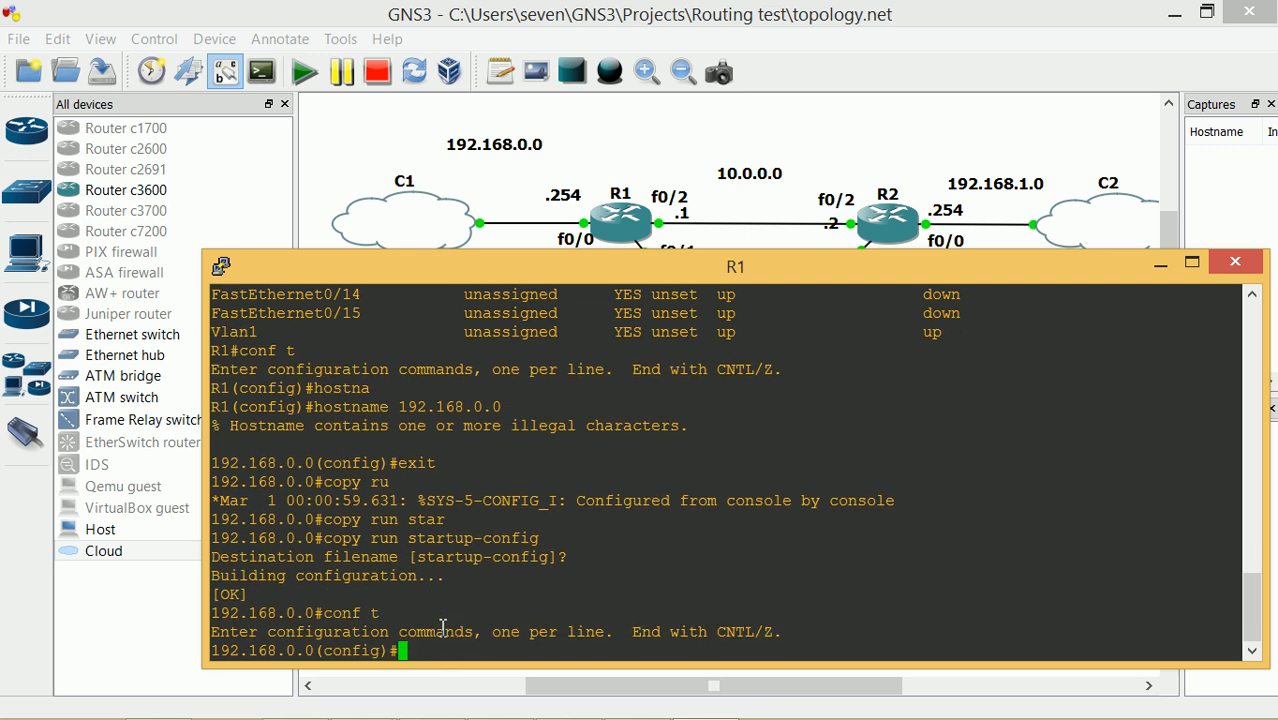
type("int")
key("BackSpace")
key("BackSpace")
key("BackSpace")
key("BackSpace")
type("int fa 01")
key("BackSpace")
type("/2")
key("Return")
type("ip add 1")
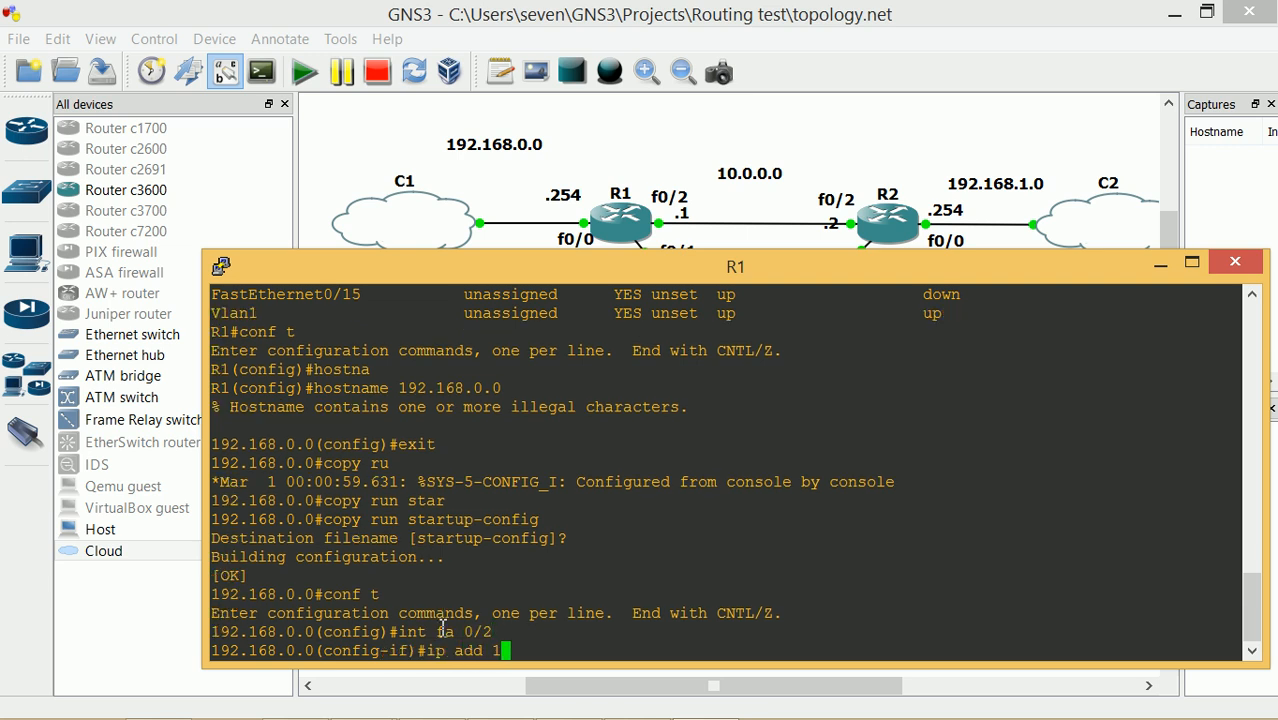
type("0.0.0.1 255.255")
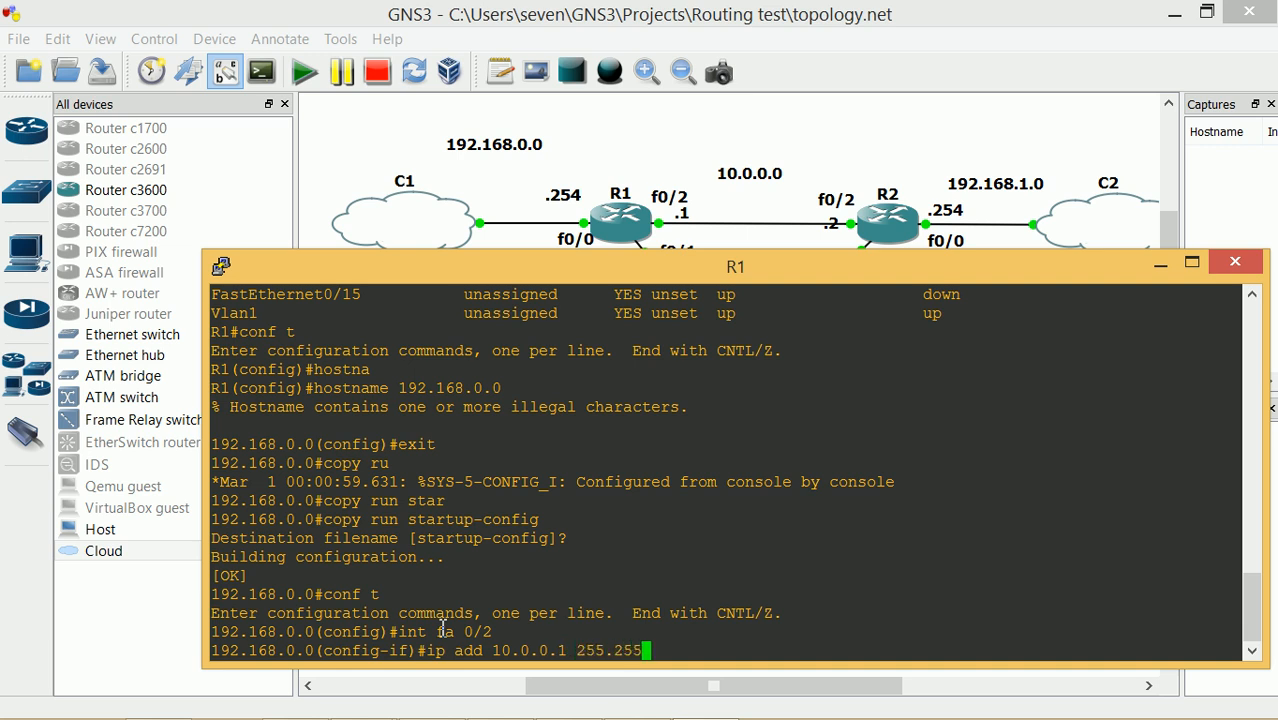
type(".255.252")
key("Return")
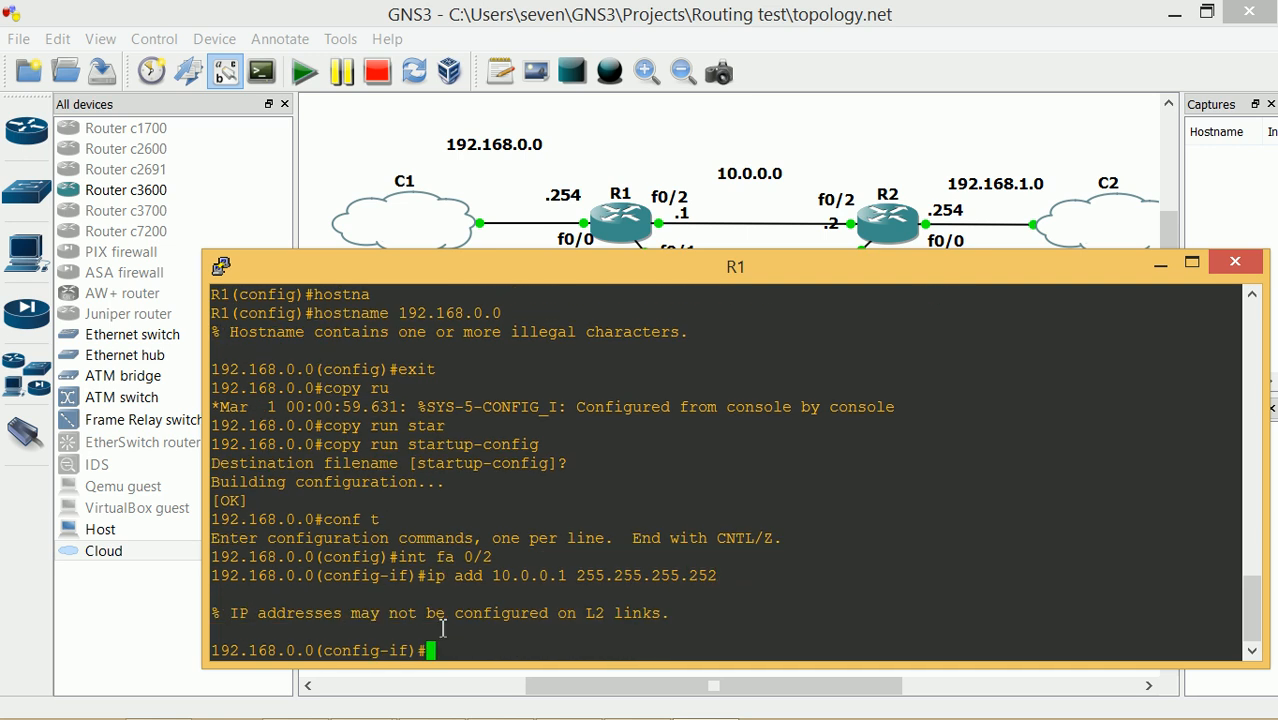
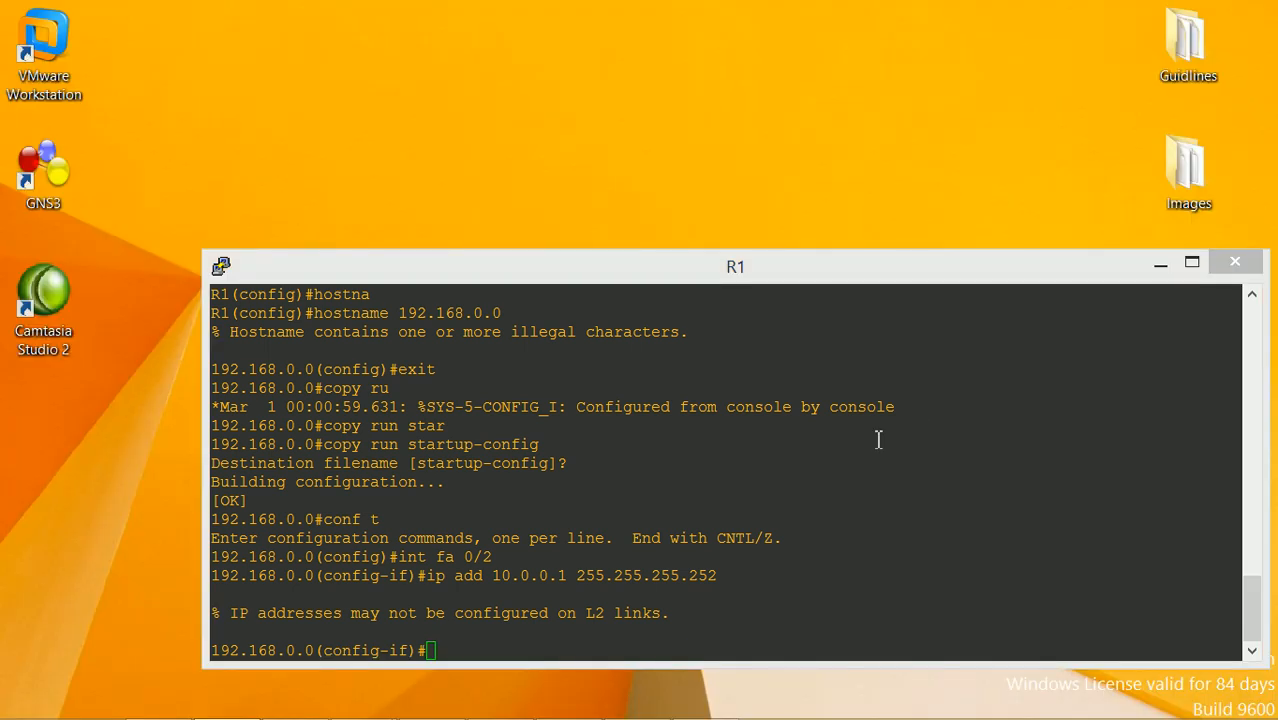
Return to R1's console and make FastEthernet0/2 a routed port with no switchport
key("alt+space")
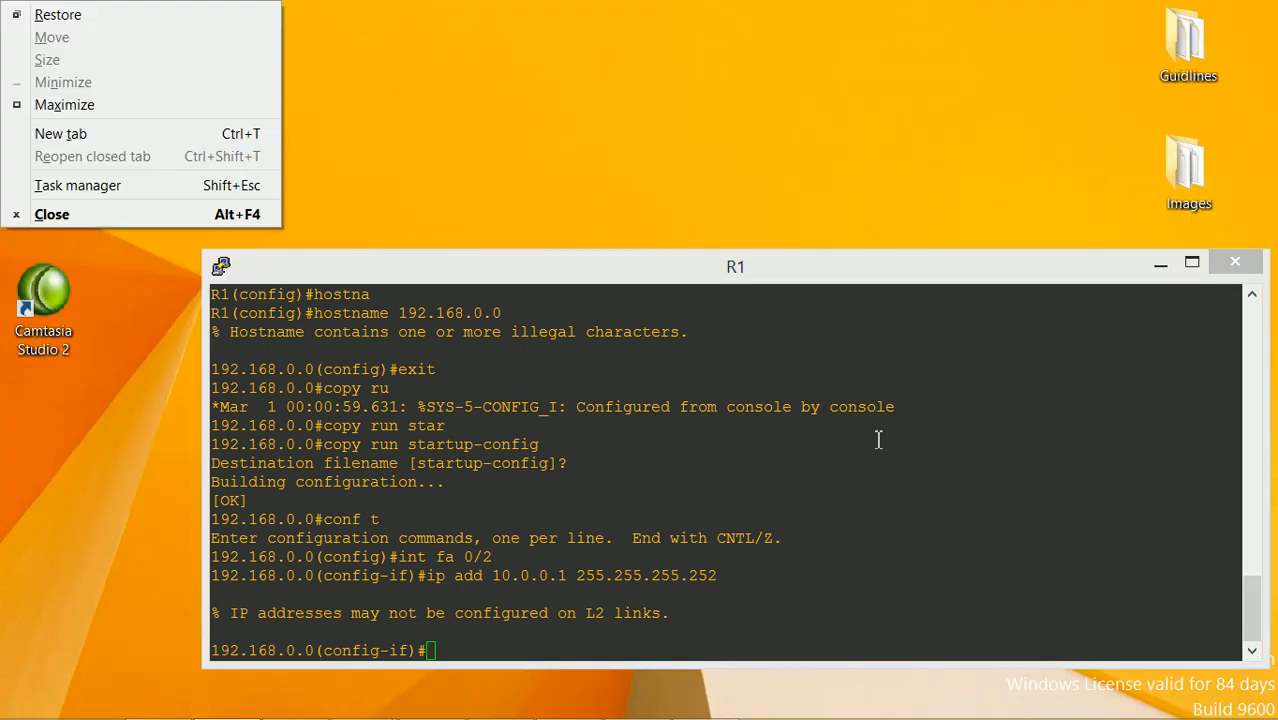
left_click(907, 453)
type("no swit")
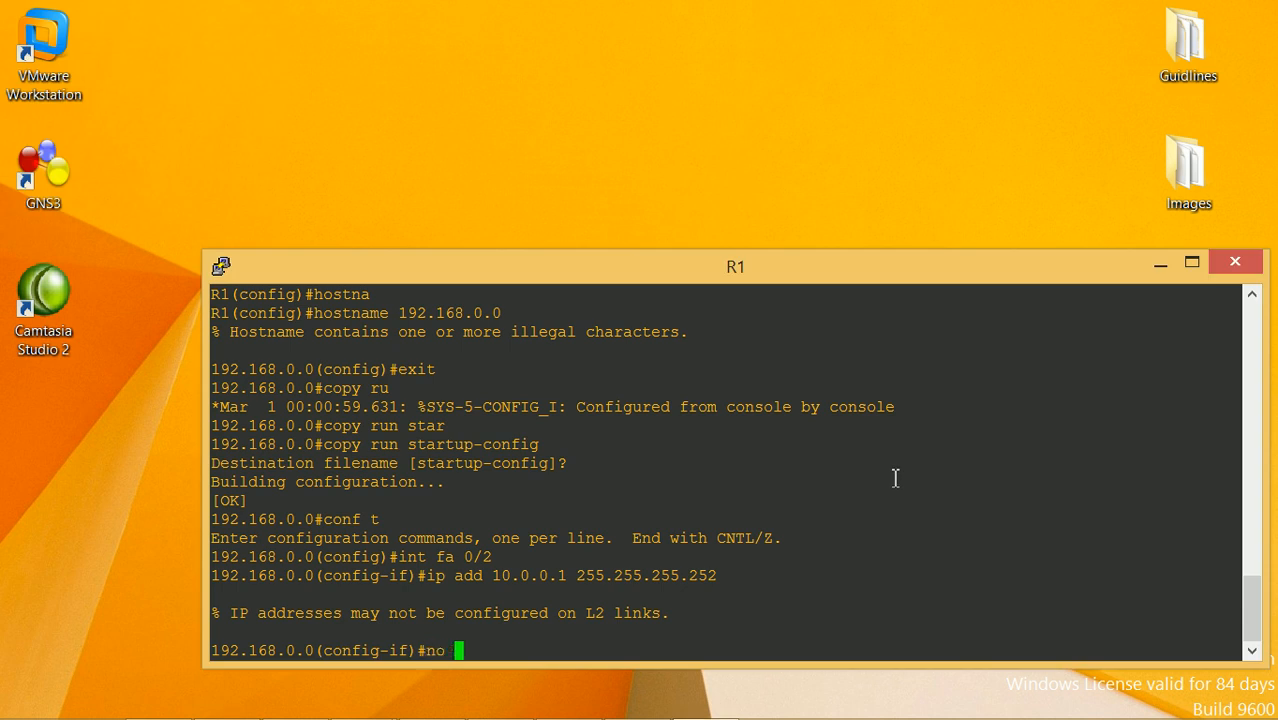
key("Tab")
key("Return")
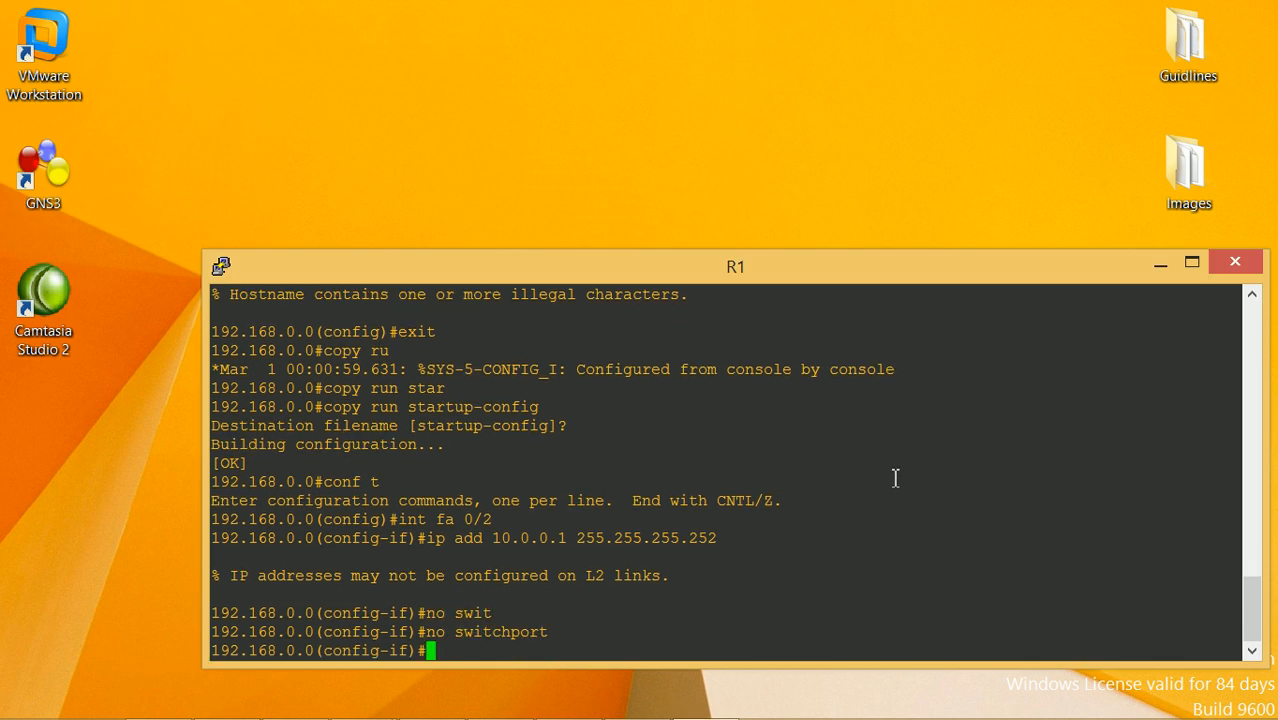
Apply 10.0.0.1 255.255.255.252 to FastEthernet0/2, enable it with no shutdown, and exit the interface
type("ip address")
key("Tab")
type("10.0.0.1 2")
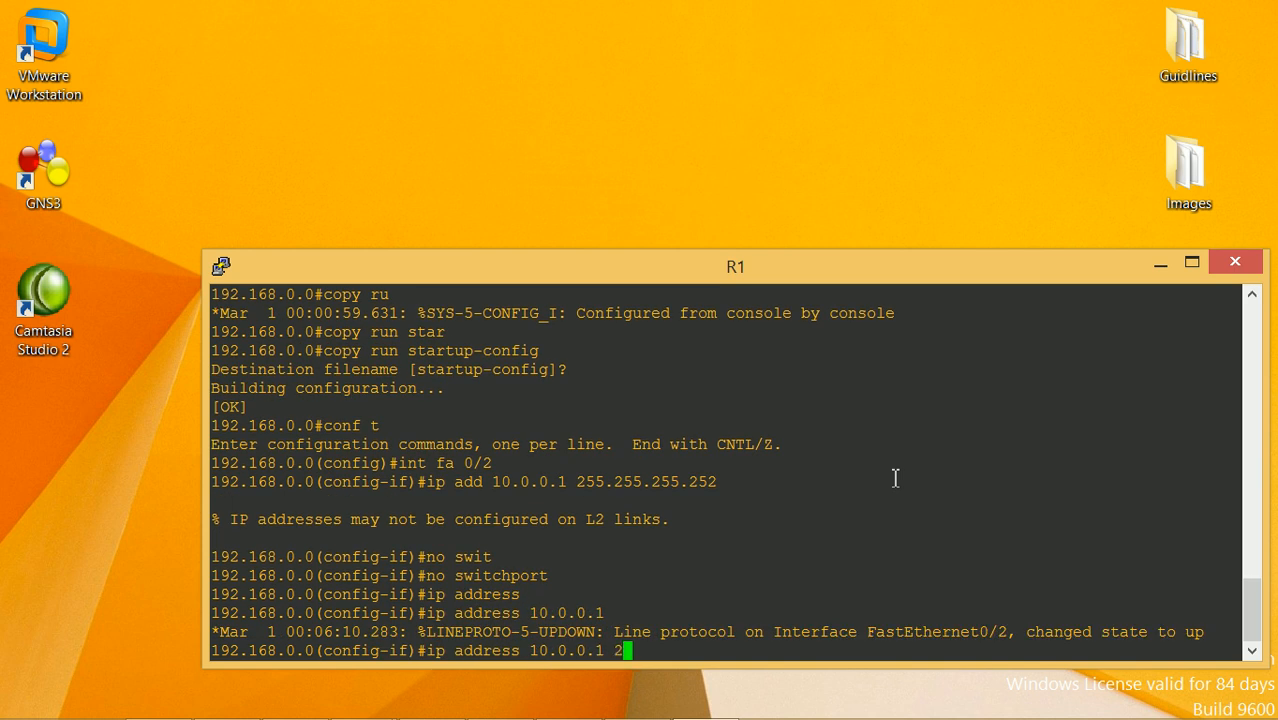
type("55.255.255.252")
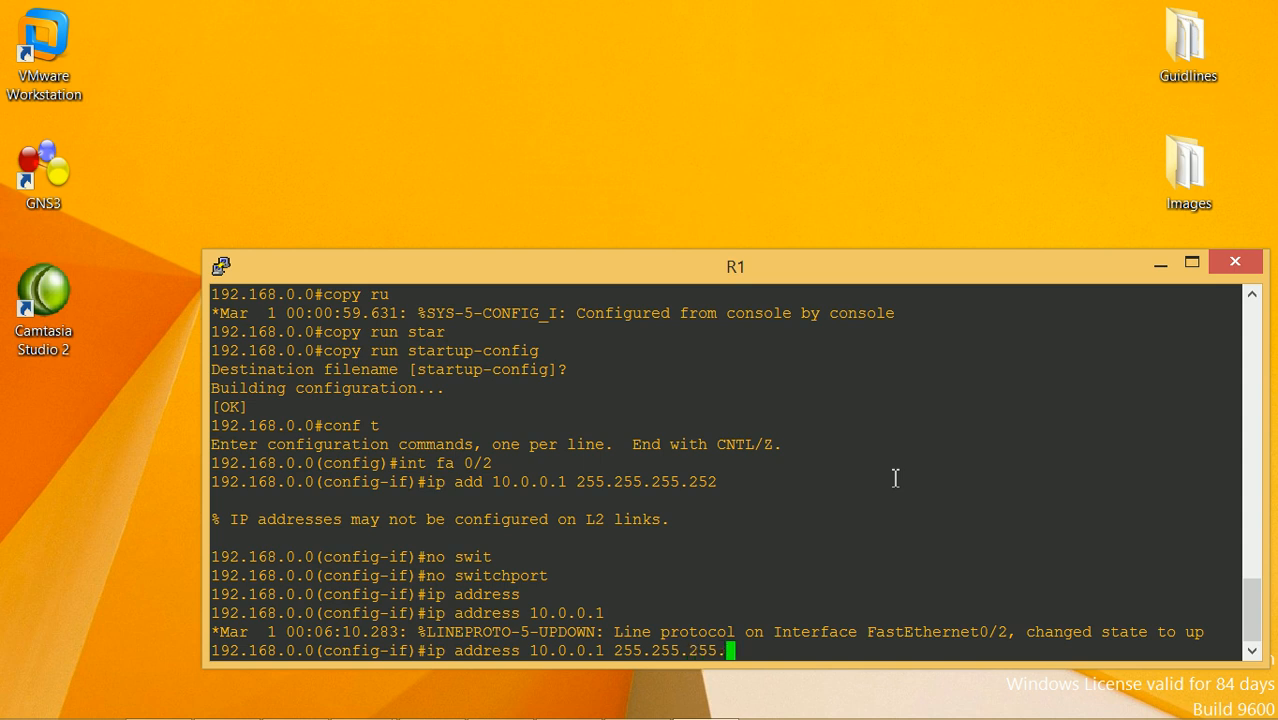
key("Return")
type("no shutd")
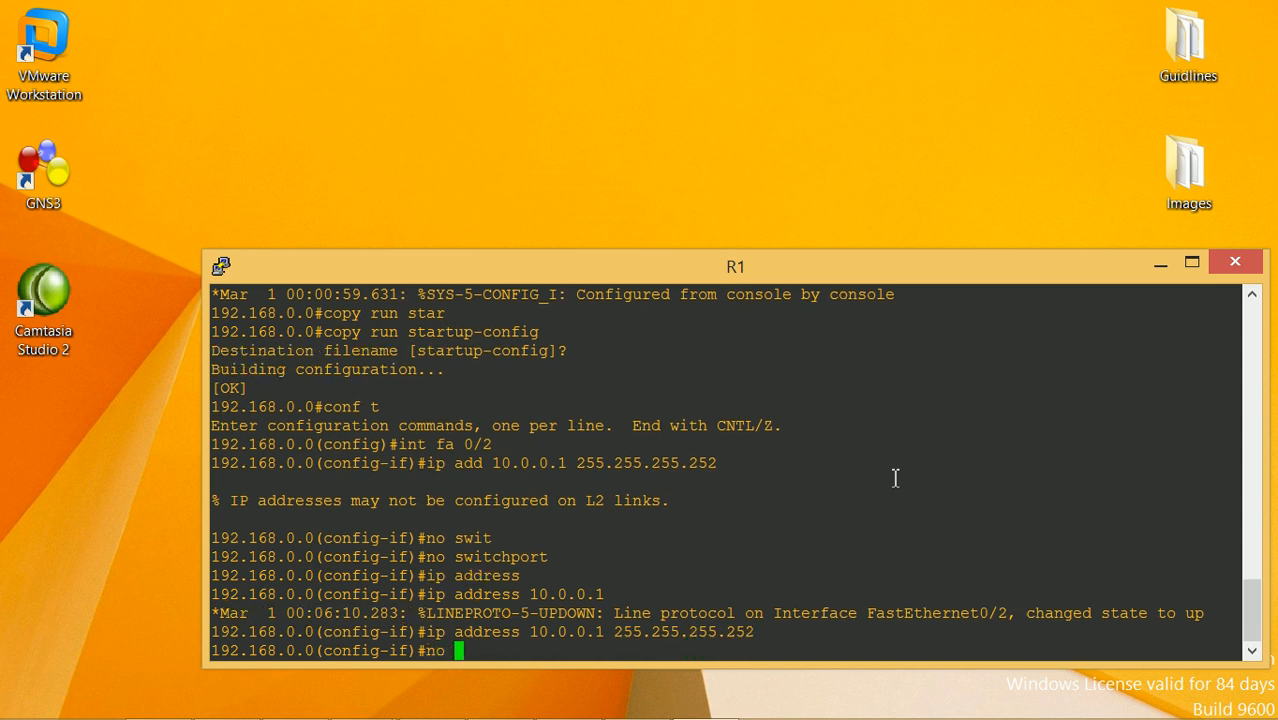
key("Tab")
key("Return")
type("exit")
key("Return")
Enter interface FastEthernet0/0 and set its address to 192.168.0.254 255.255.255.0
type("int fa 0/0")
key("Return")
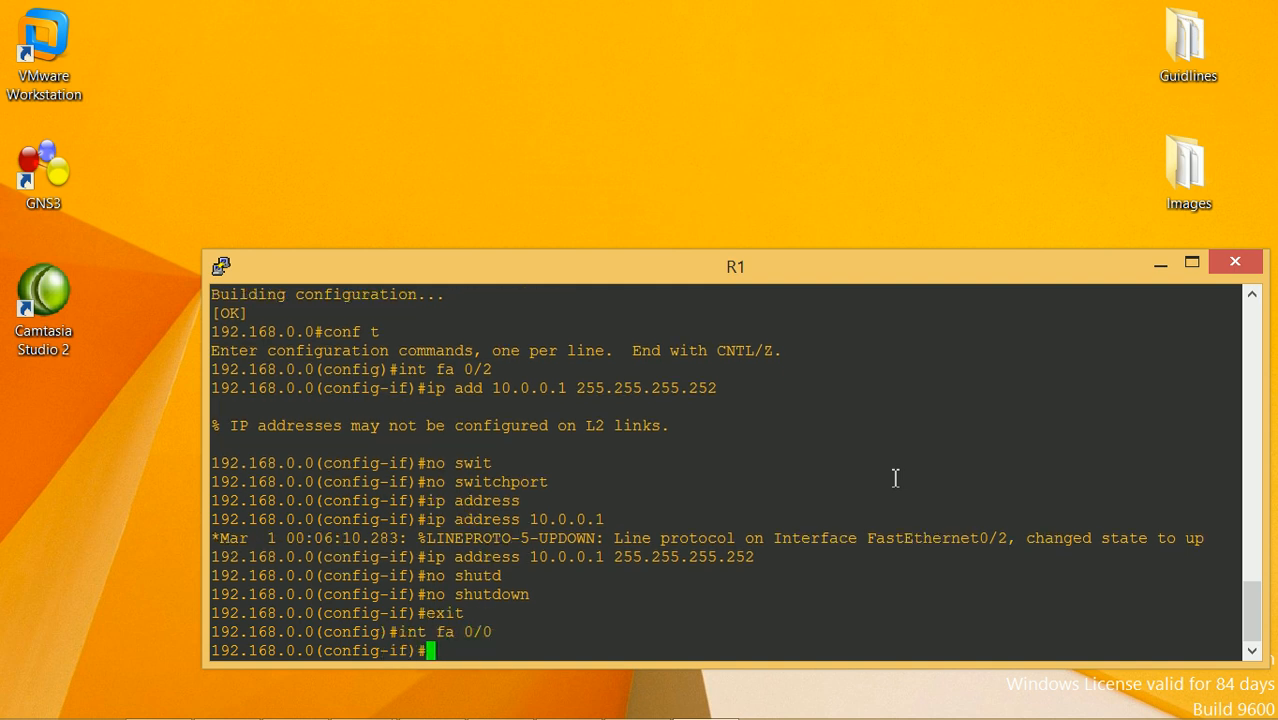
type("ip address `8")
key("BackSpace")
key("BackSpace")
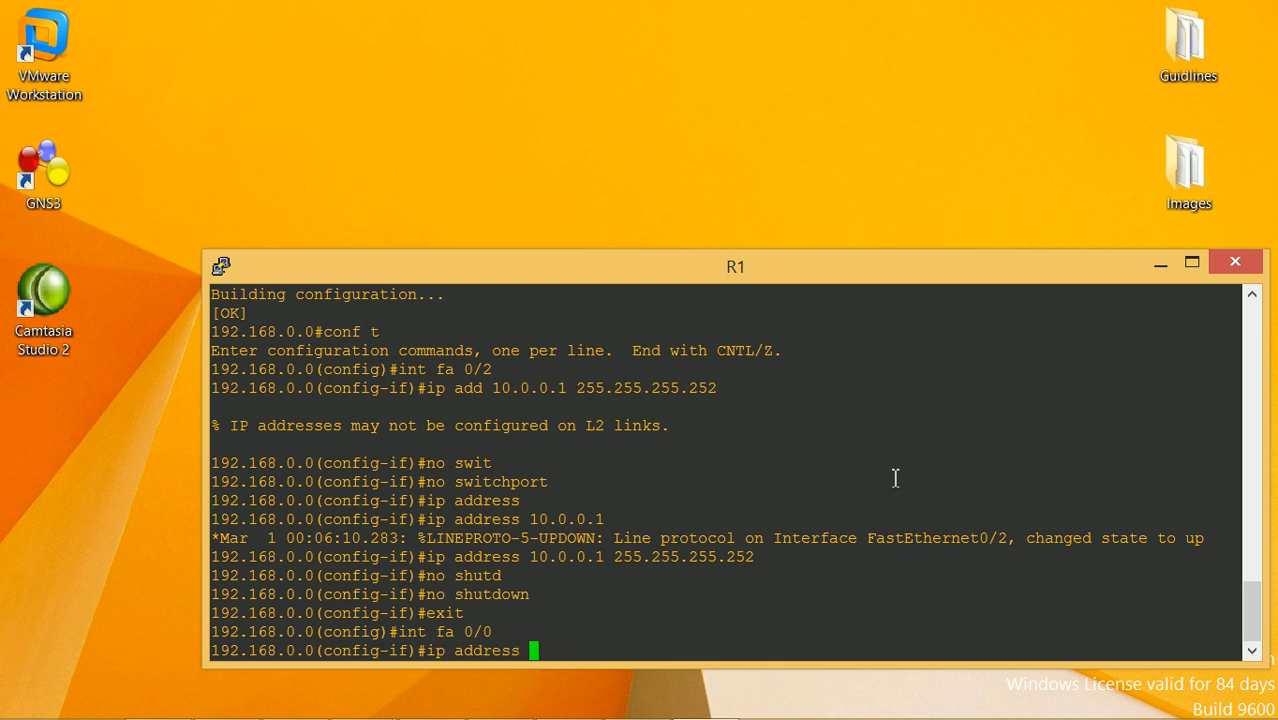
type("192.168.0.25")
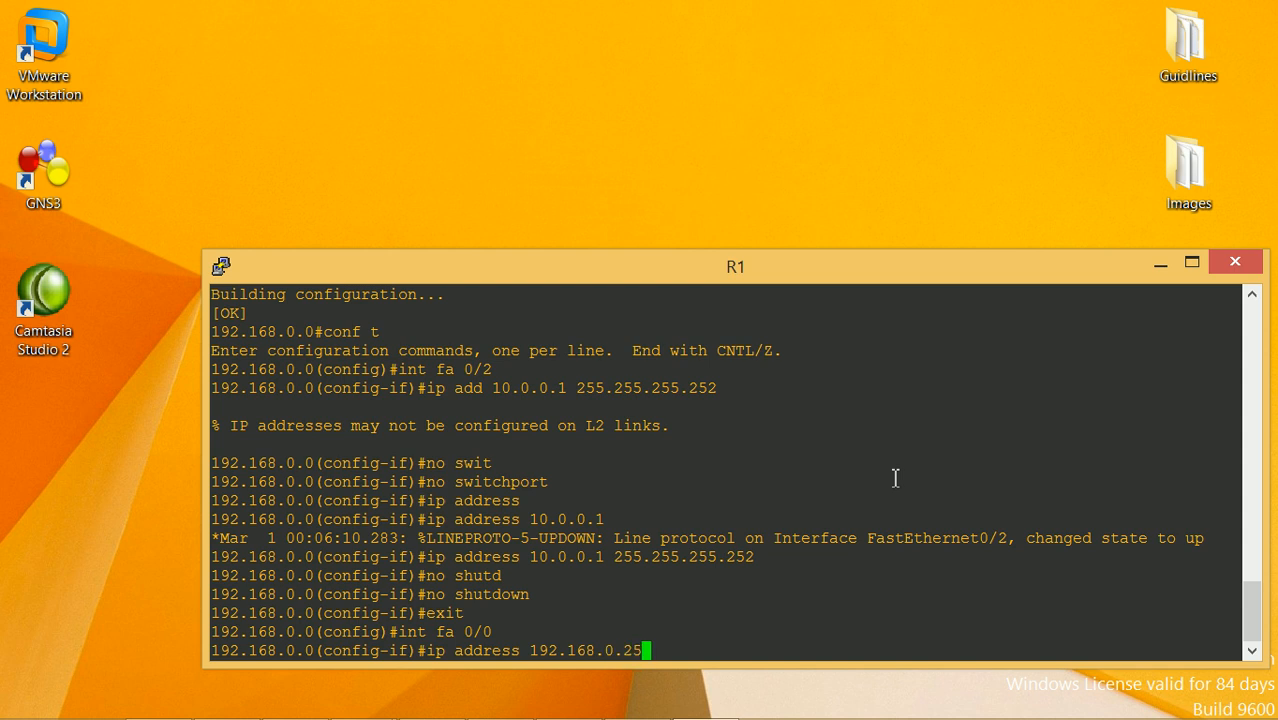
type("4 1")
key("BackSpace")
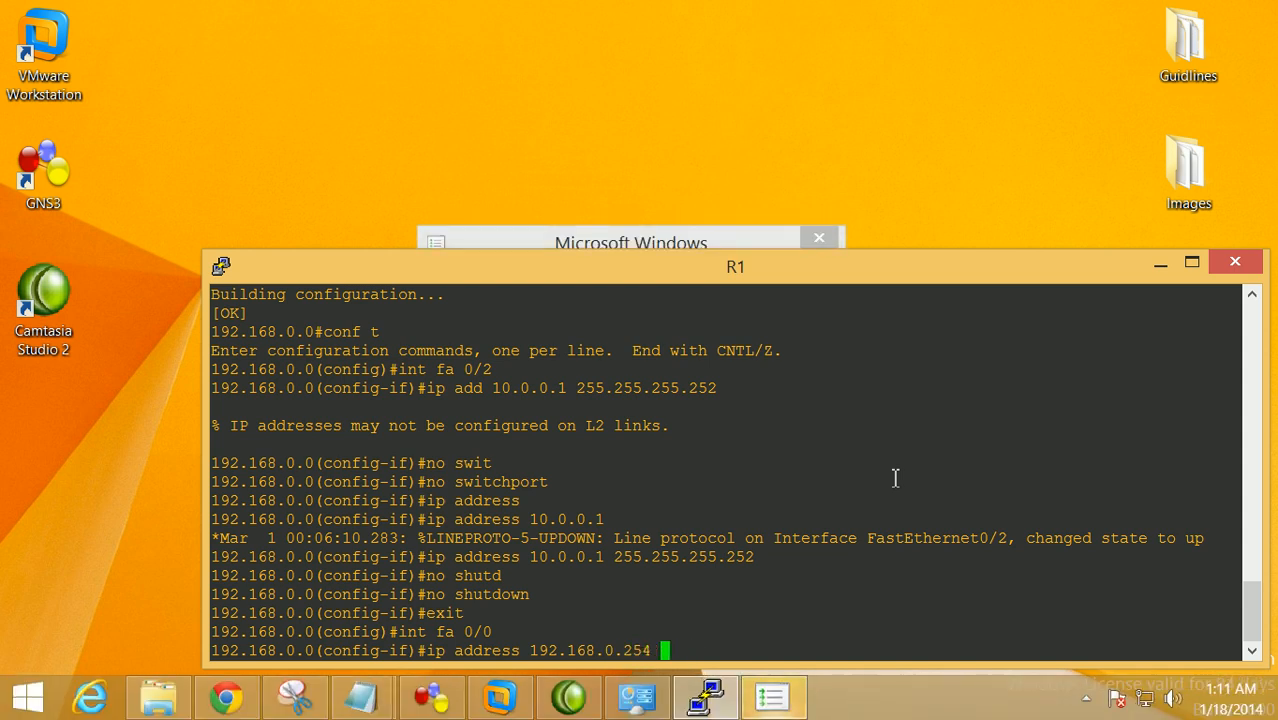
type("255.255.255.0")
key("Return")
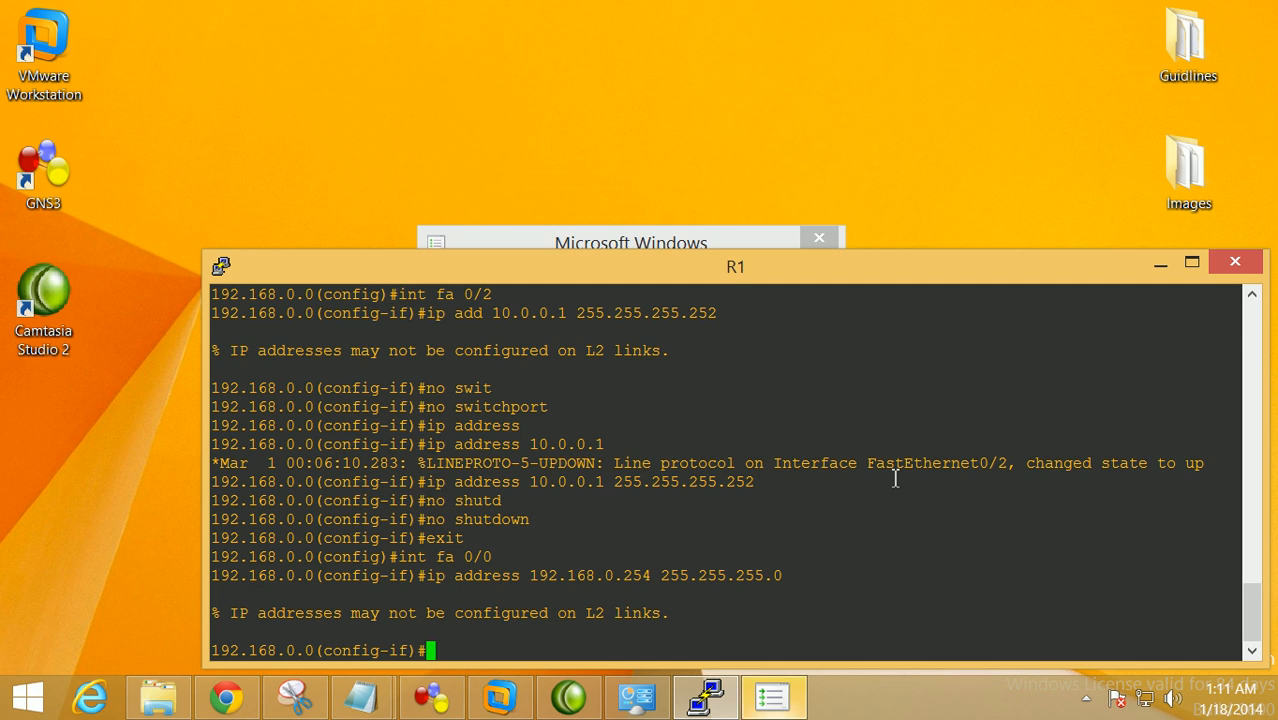
Make FastEthernet0/0 a routed port, reapply 192.168.0.254 255.255.255.0, and enable it
type("no switchport")
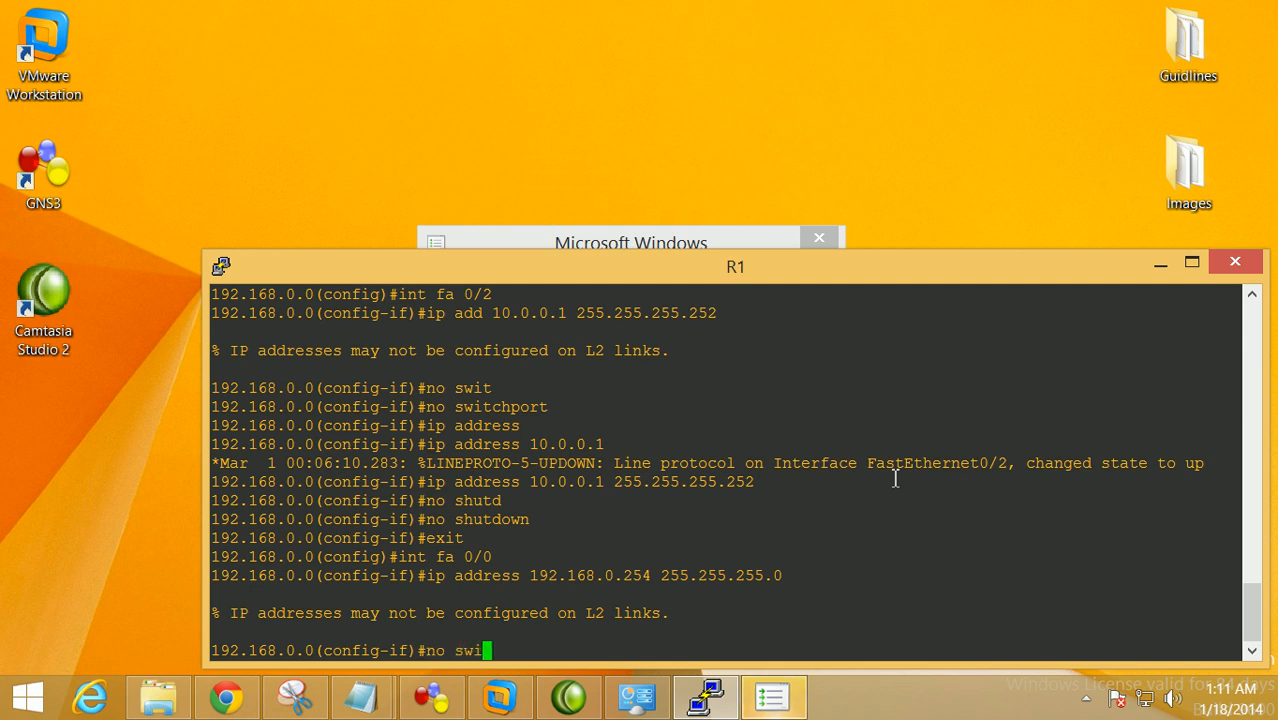
key("Tab")
key("Return")
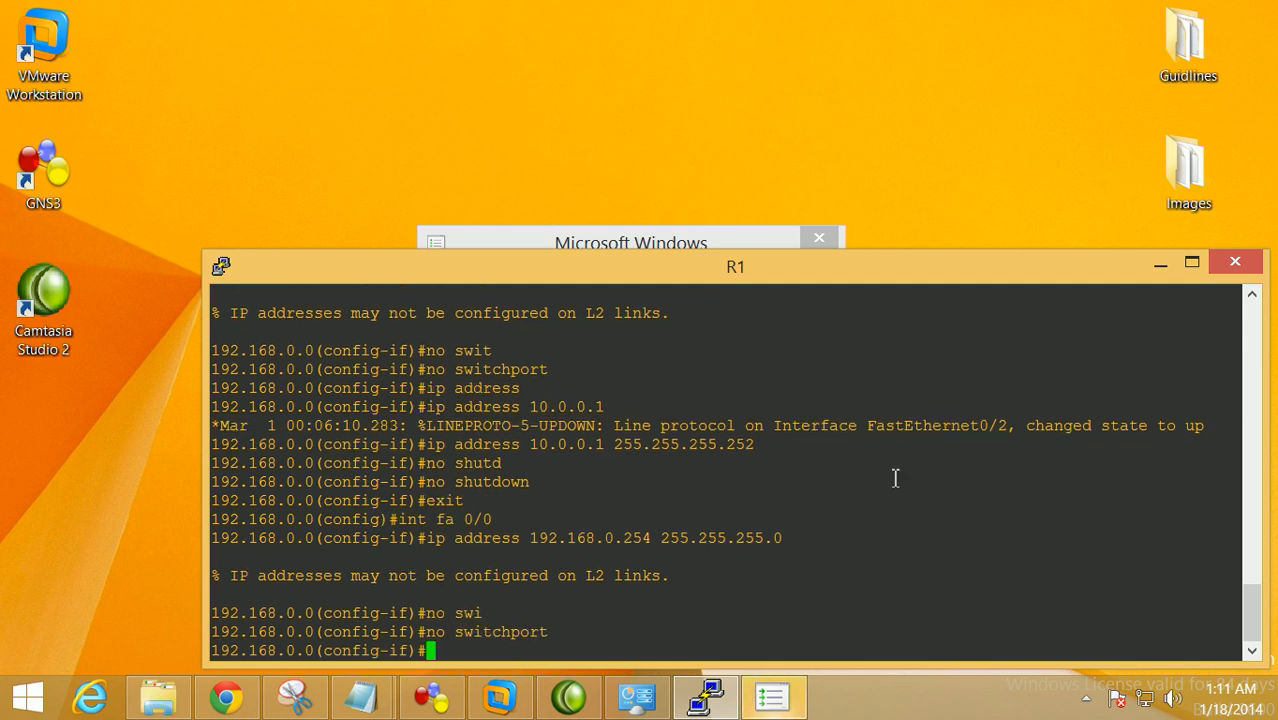
key("Up")
key("Up")
key("Return")
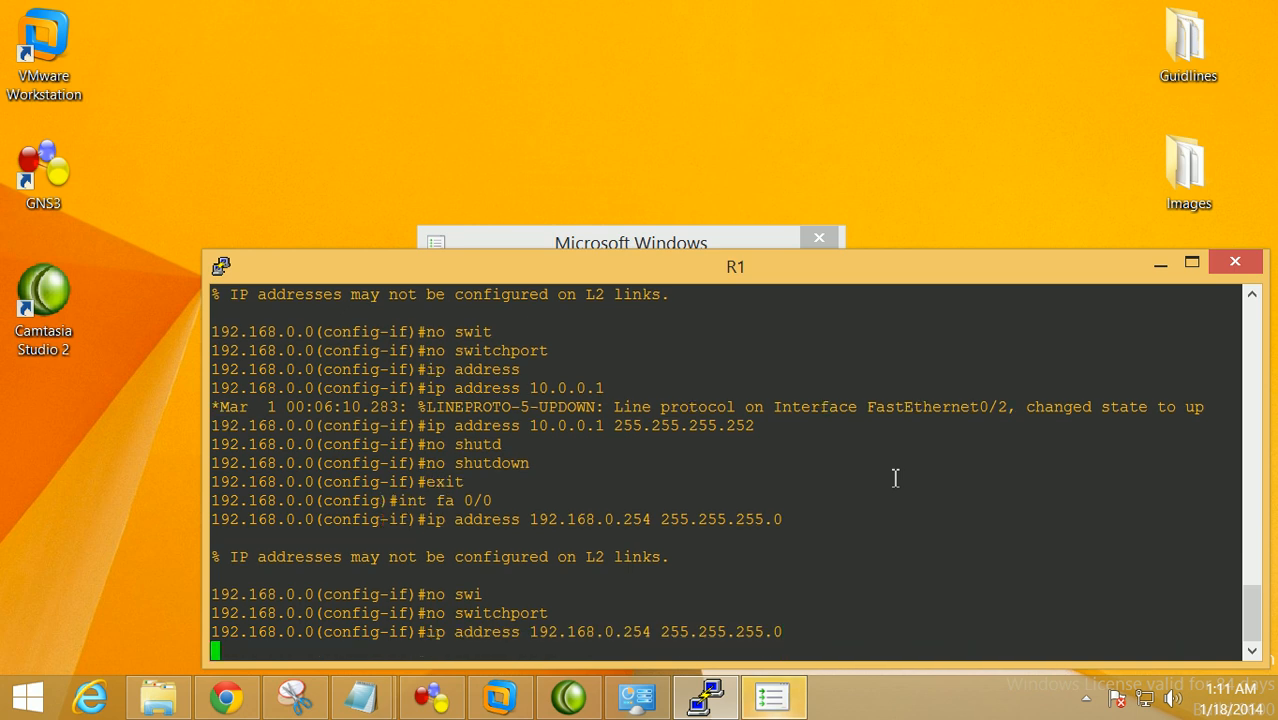
type("no shut")
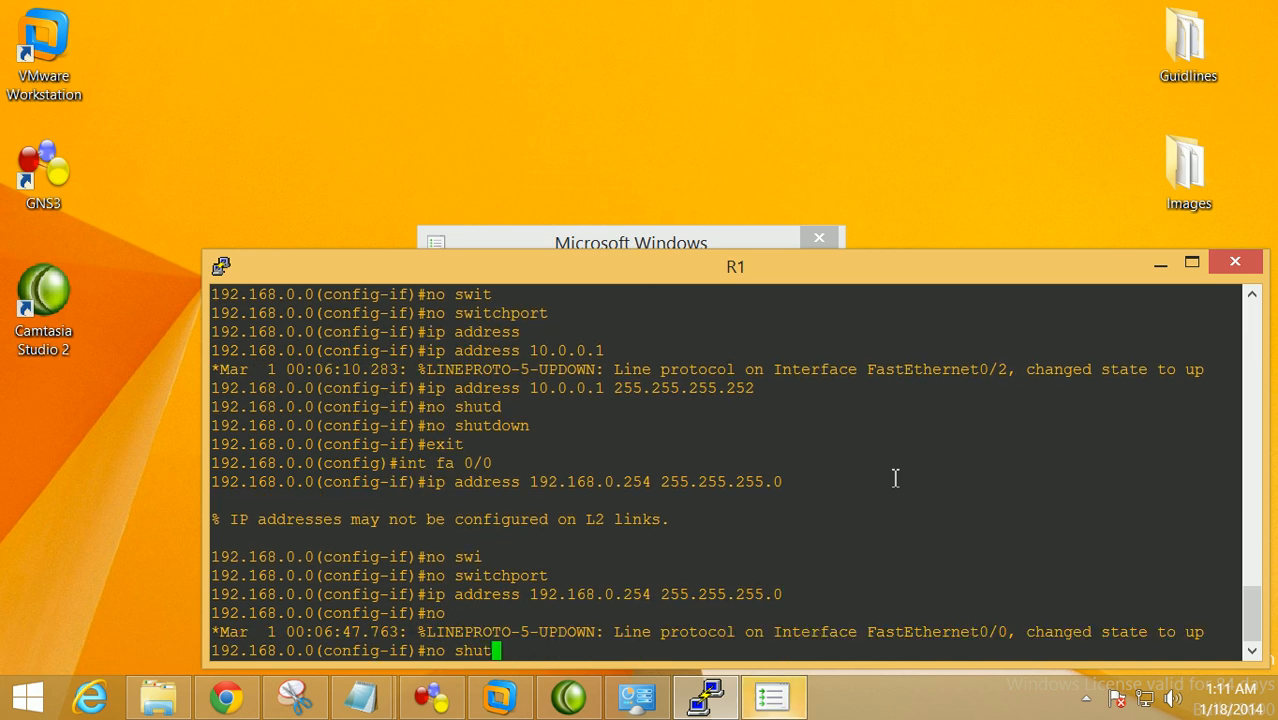
key("Tab")
key("Return")
Exit back to privileged mode and start the show ip int brief command
type("exit")
key("Return")
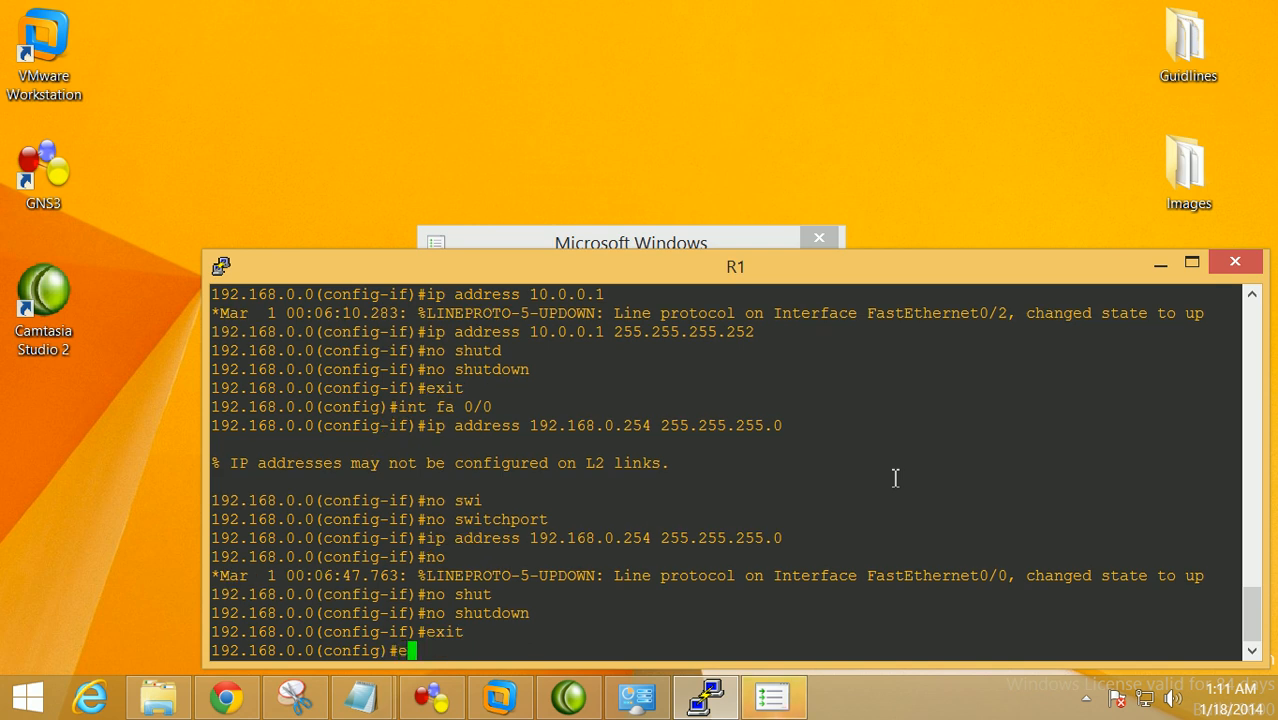
type("exit")
key("Return")
type("show ip i")
type("nt bri")
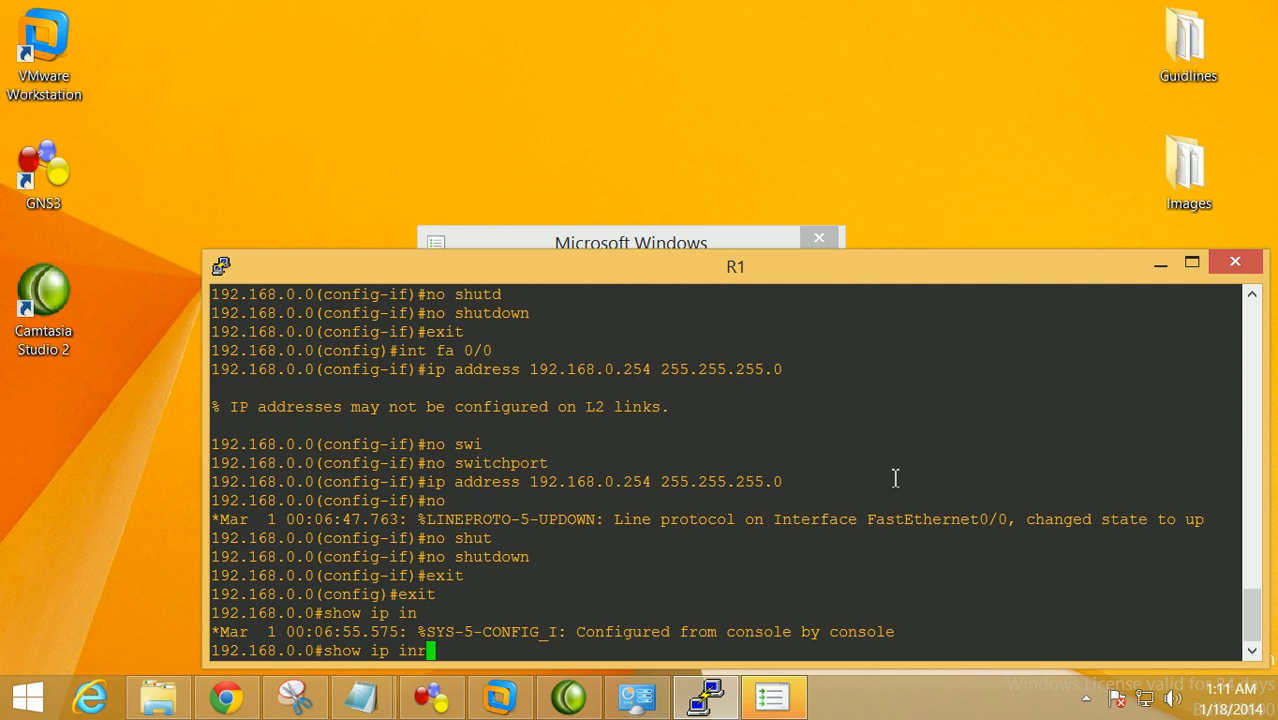
List R1's interface addresses and status with show ip interface brief
key("Tab")
key("Return")
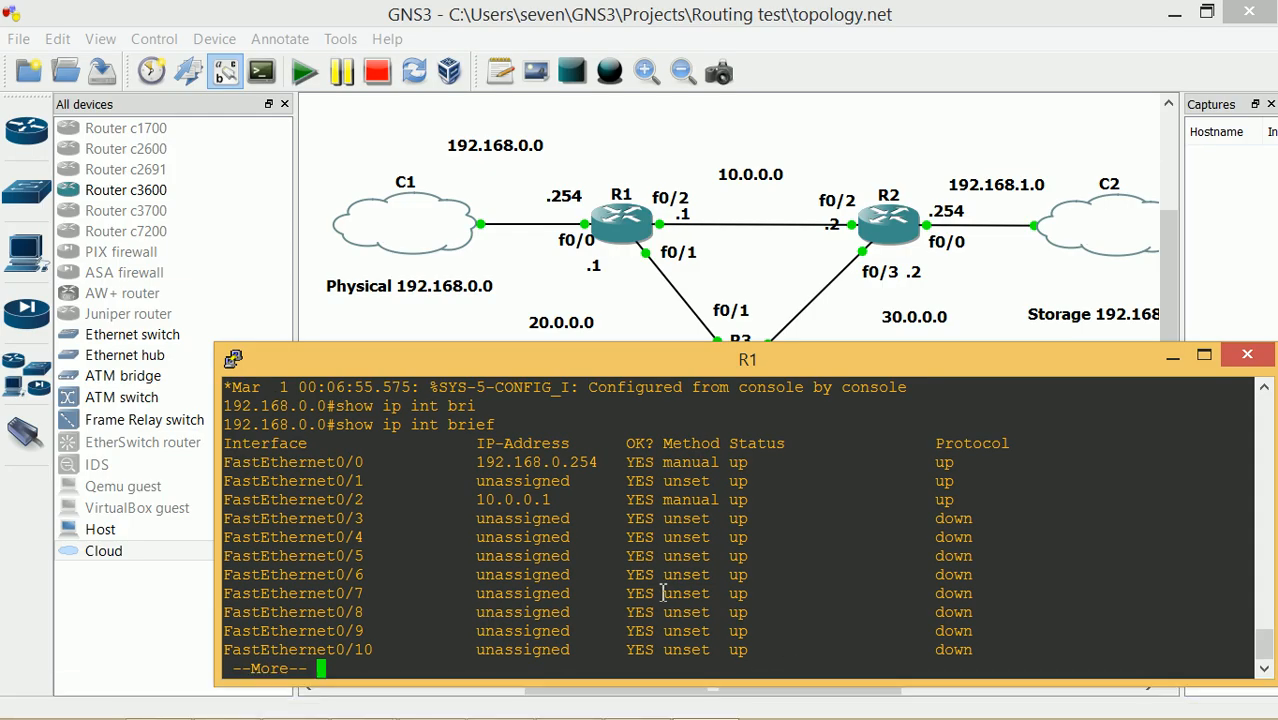
key("Return")
key("q")
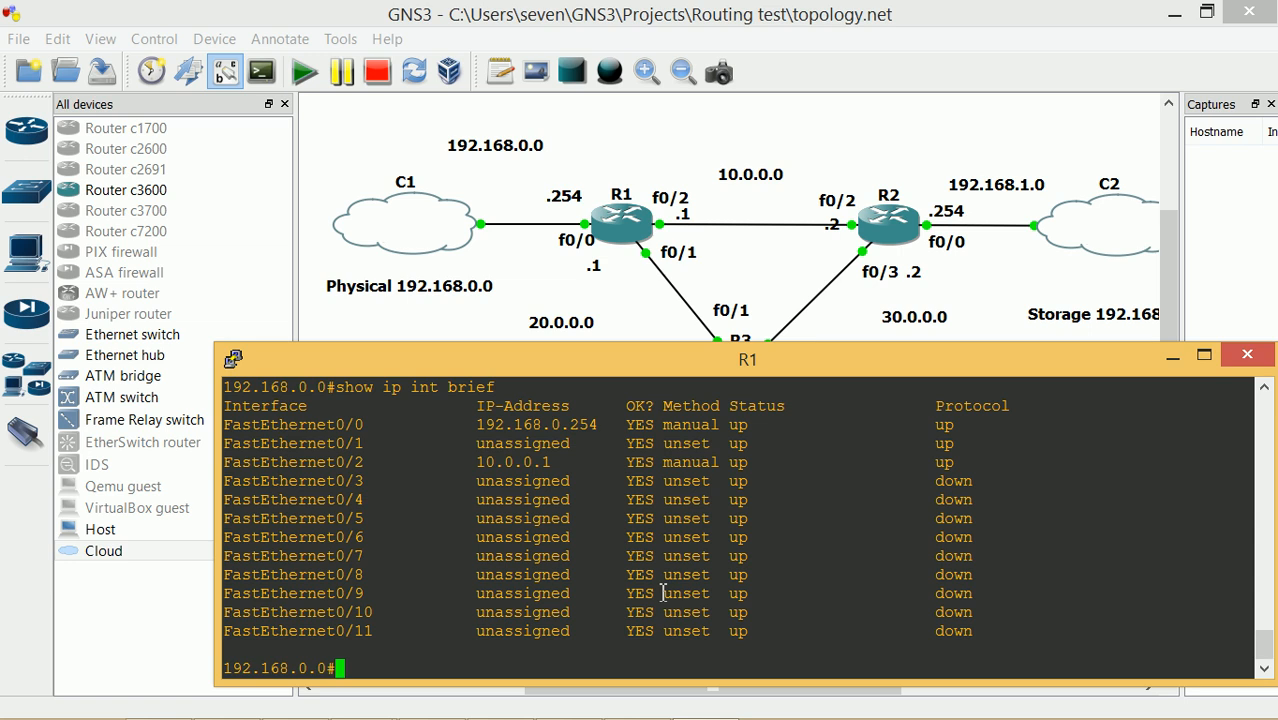
In global configuration, make R1's FastEthernet0/1 a routed port
type("conf t")
key("Return")
type("int fa")
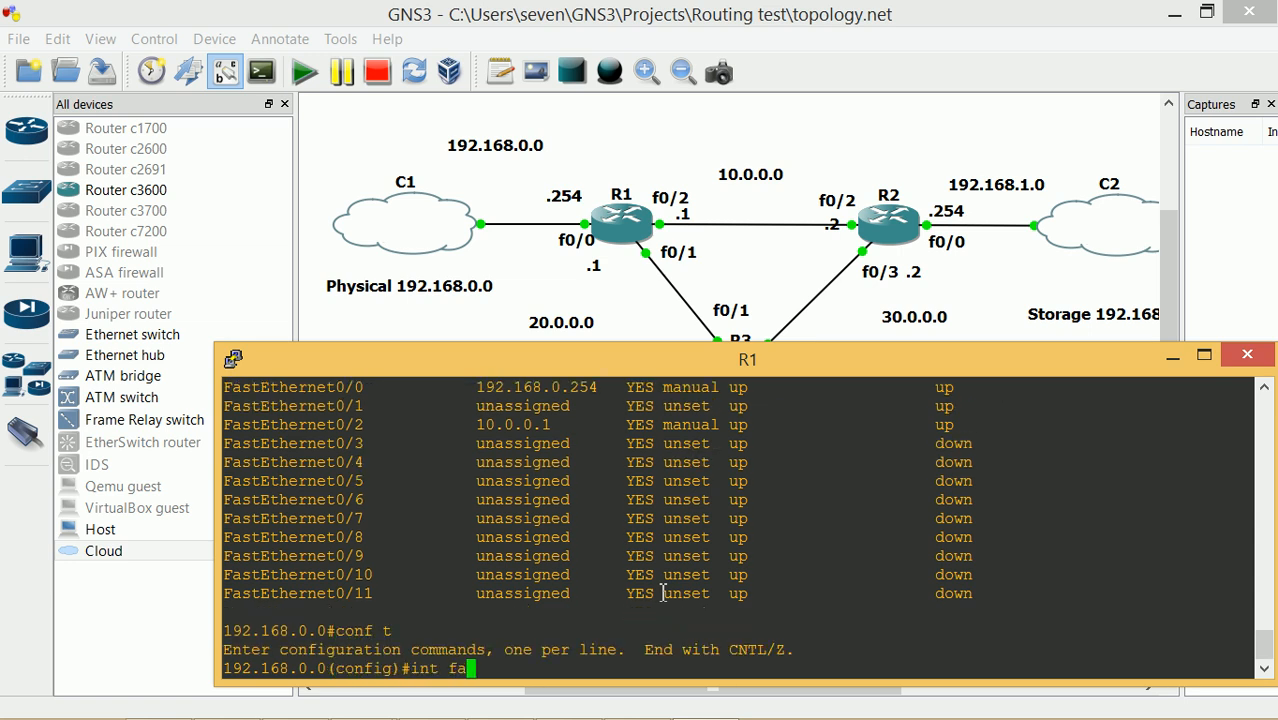
type(" 0/`")
key("BackSpace")
type("1")
key("Return")
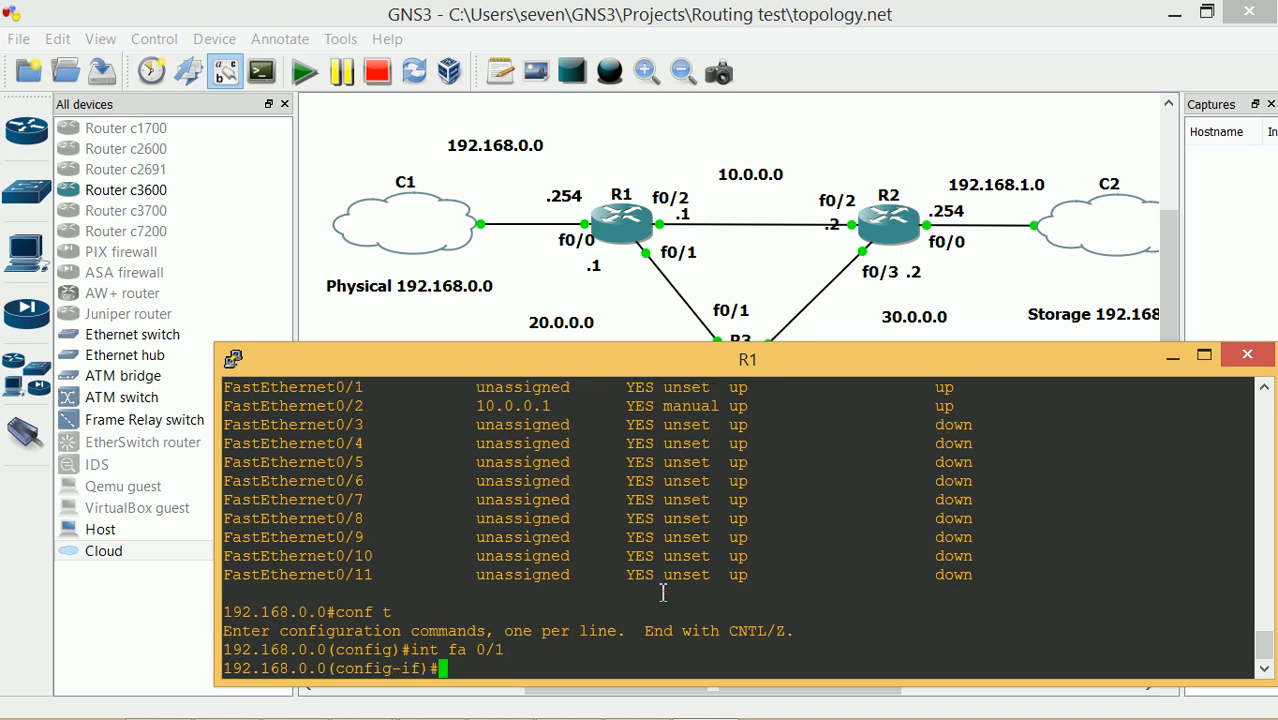
type("no swi")
key("Tab")
key("Return")
Give FastEthernet0/1 address 20.0.0.1 255.255.255.252, enable it, and return to privileged mode
type("ip add")
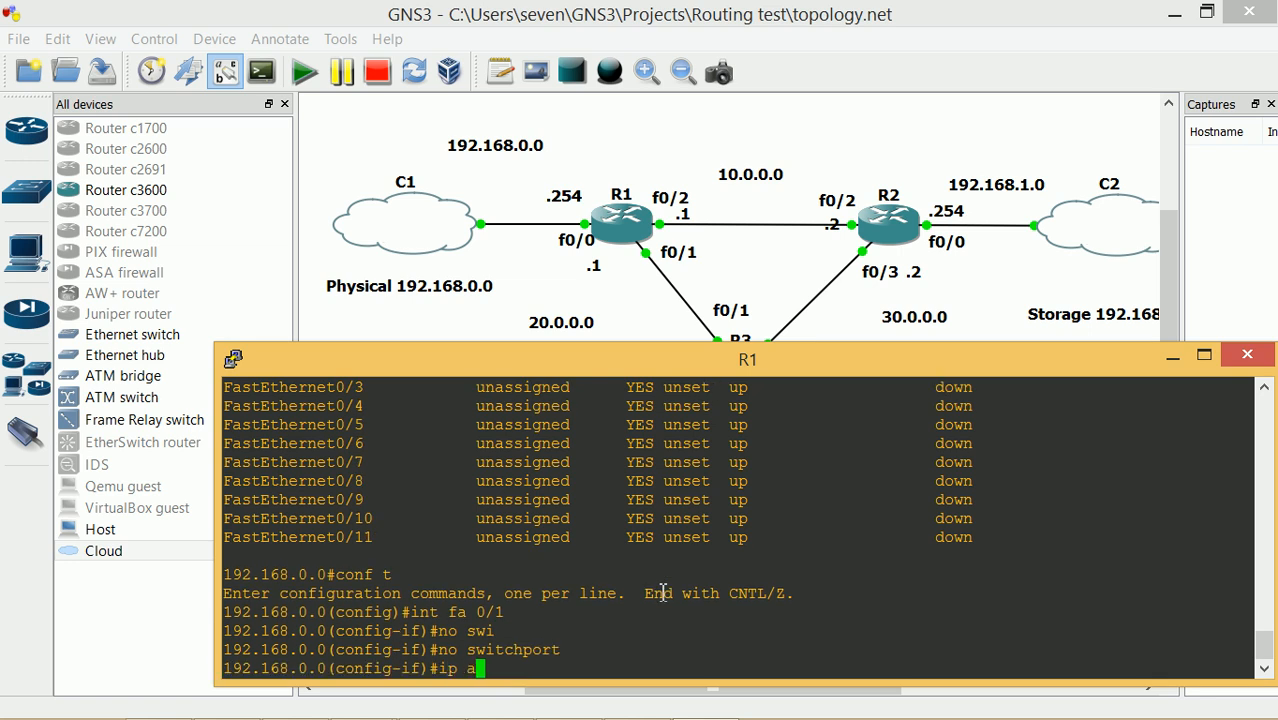
key("Tab")
type("20.0.0.1 255.255.255.252")
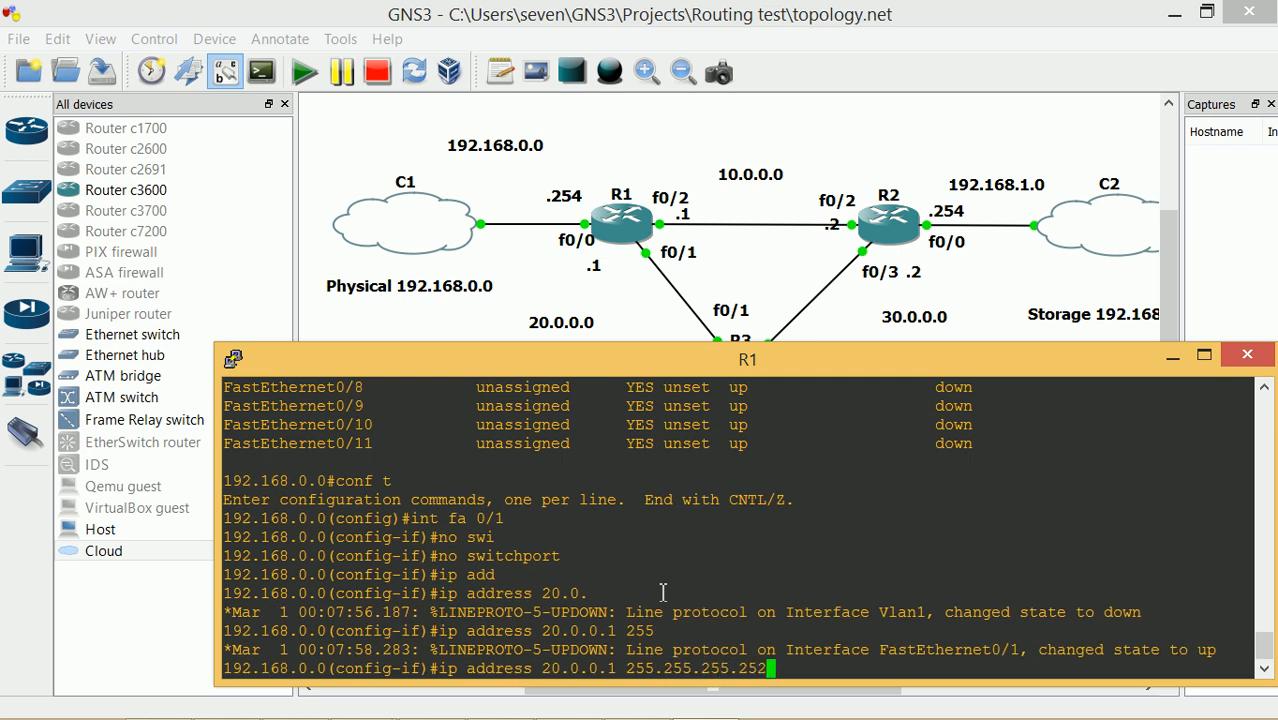
key("Return")
type("no shutd")
key("Tab")
key("Return")
type("exit")
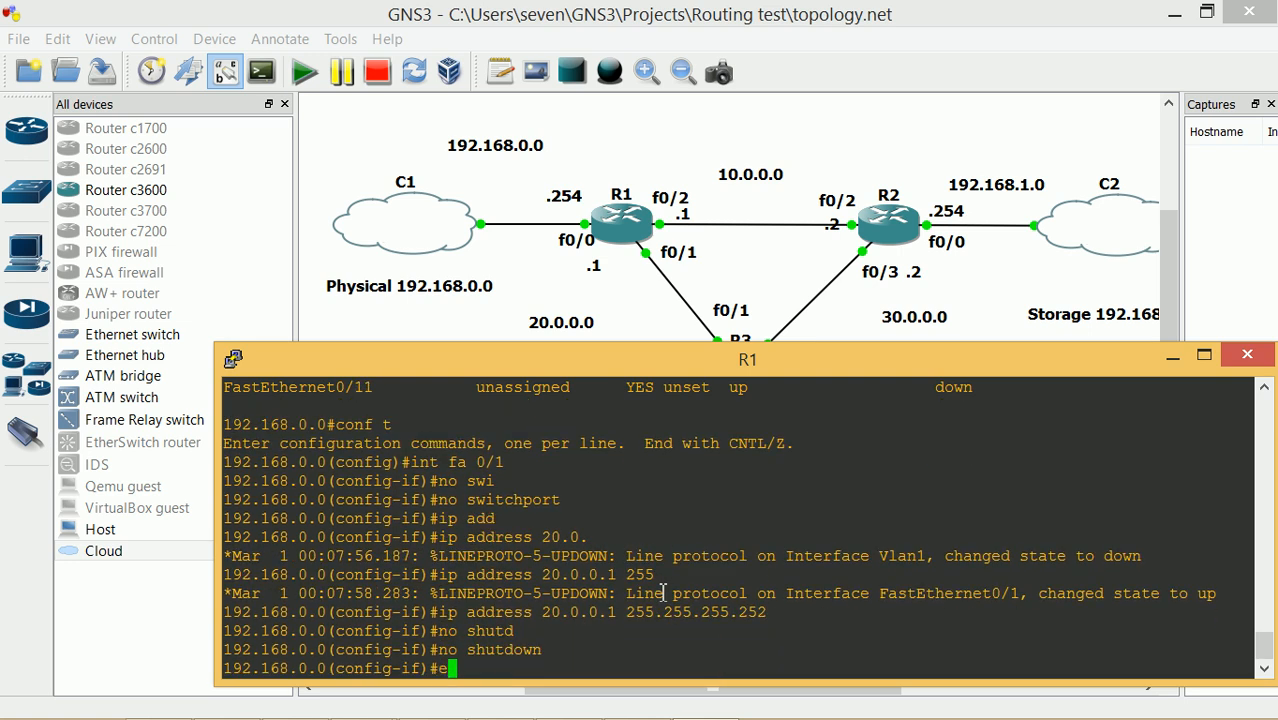
key("Return")
type("exit")
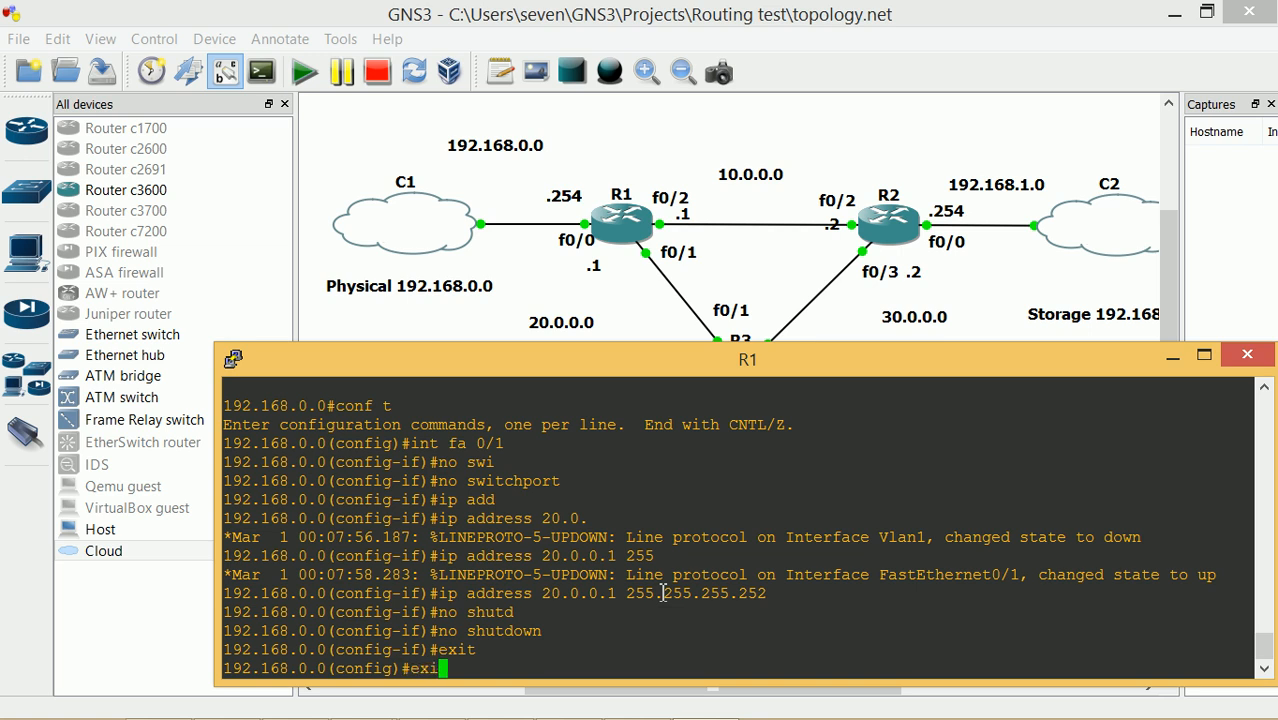
key("Return")
Save R1's running config to startup-config and list its interfaces to verify
type("copy run sta")
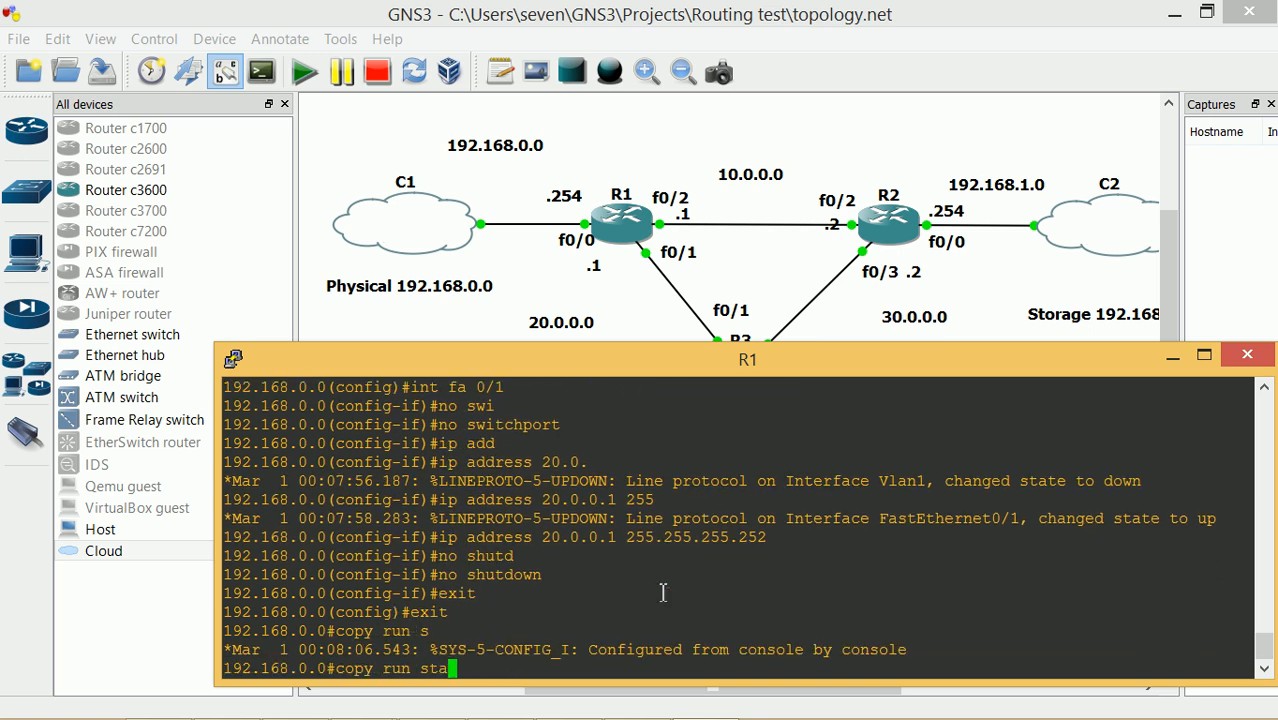
type("r")
key("Tab")
key("Return")
key("Return")
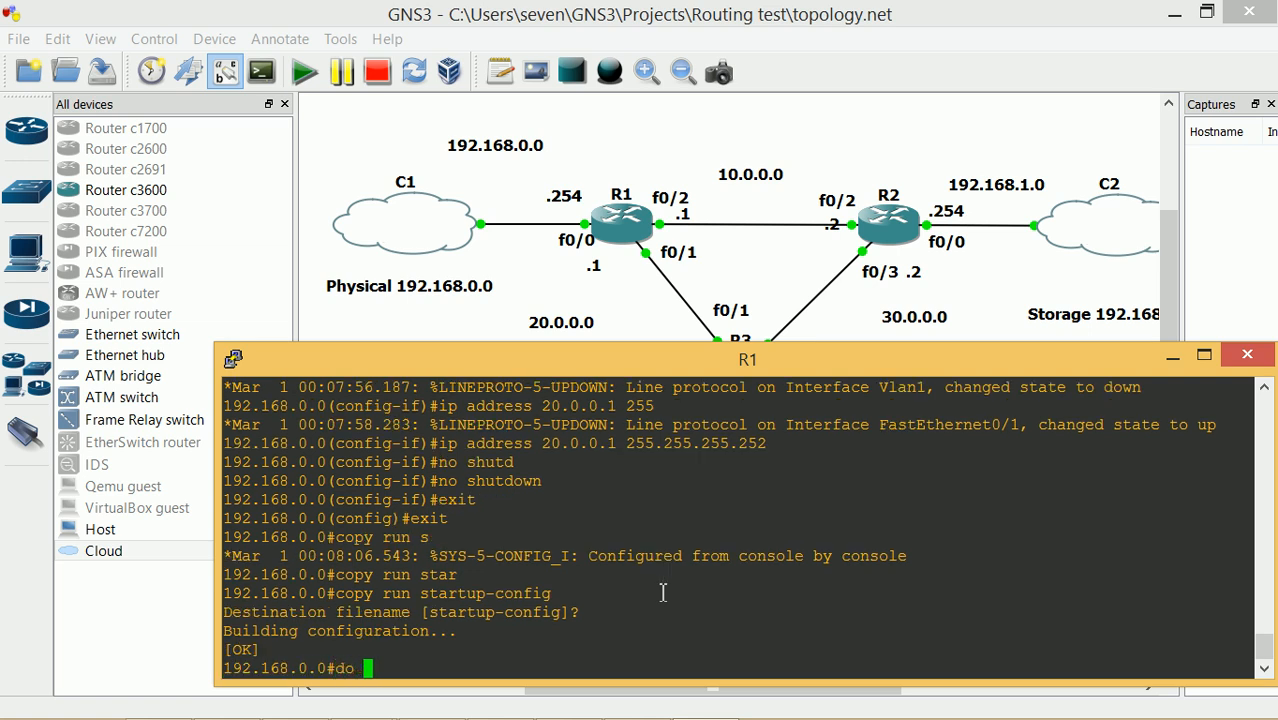
type("show ip int bri")
key("Tab")
key("Return")
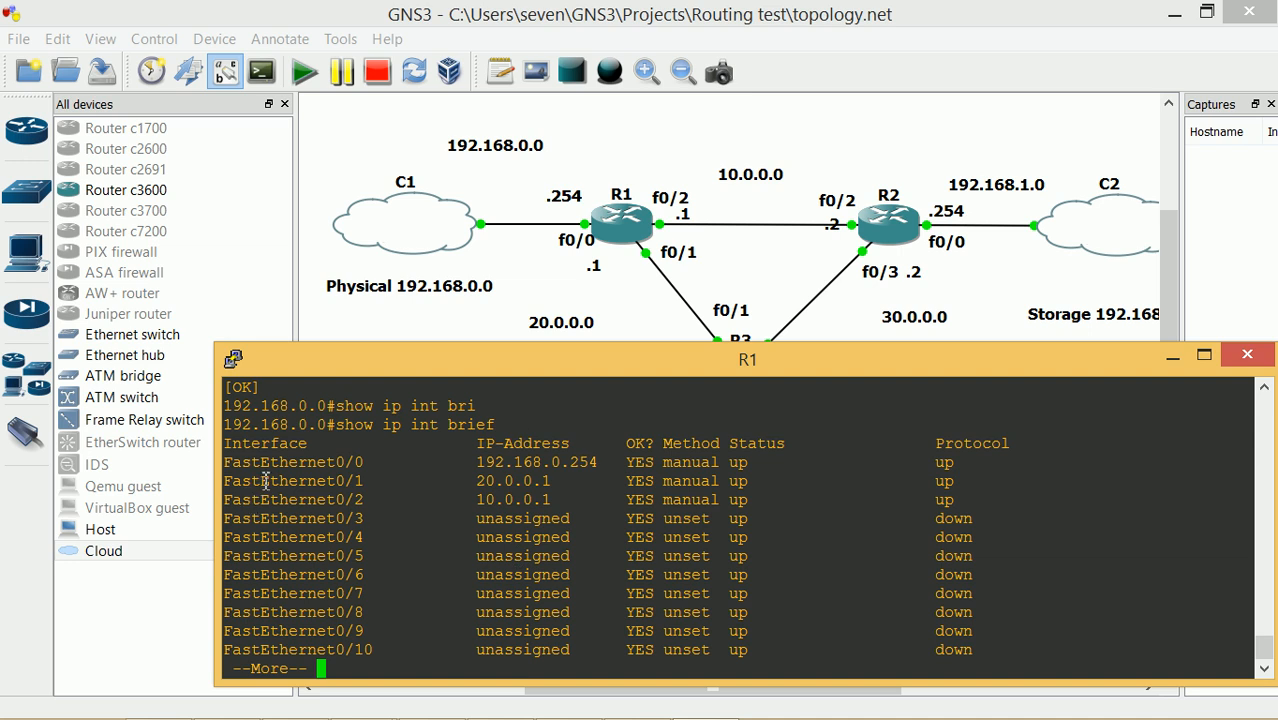
Hide R1's console and check R2's settings in its node configuration window
left_click(1173, 356)
right_click(893, 238)
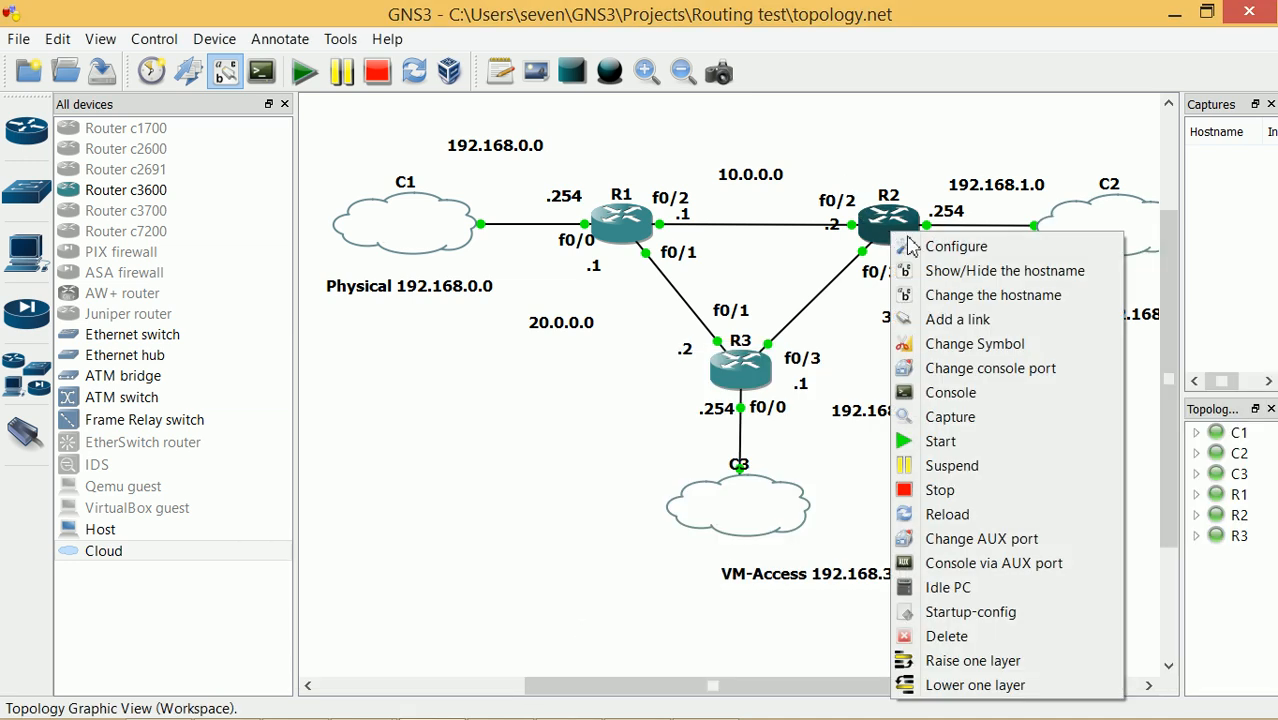
left_click(940, 247)
left_click_drag(648, 126, 710, 323)
left_click(442, 381)
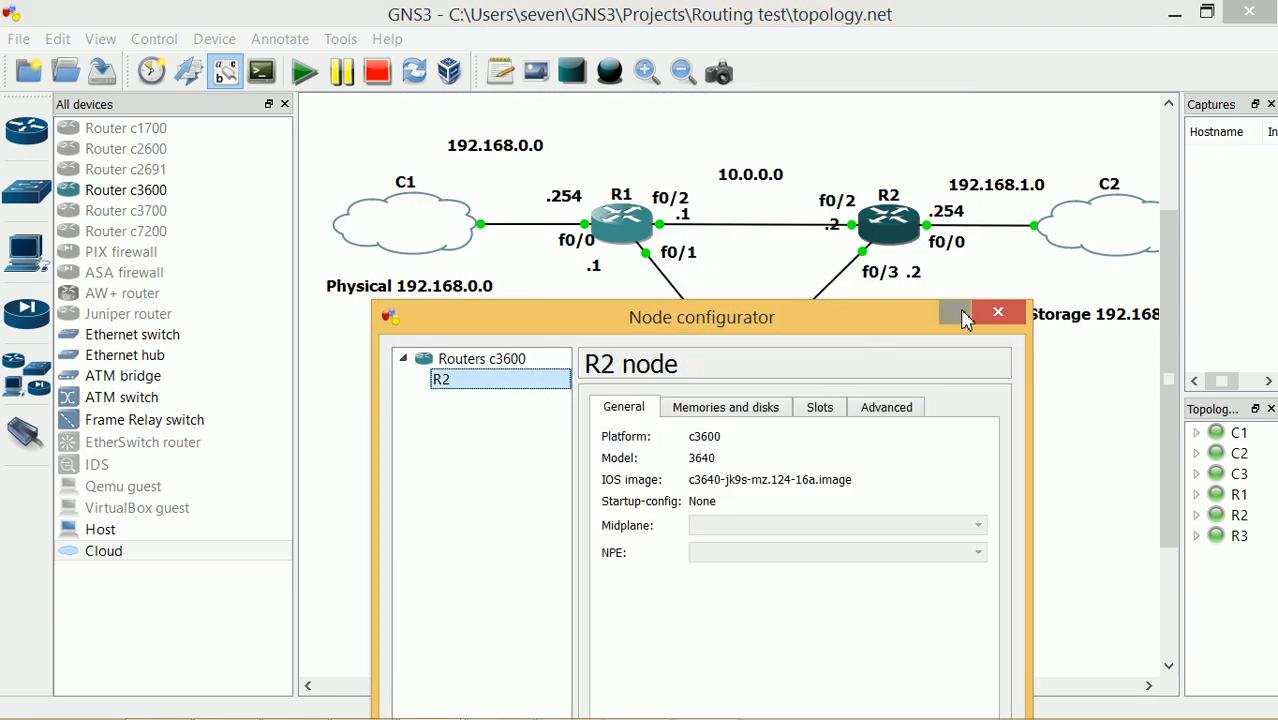
left_click(998, 313)
Open a console to R2 and list its interfaces with show ip int brief
right_click(903, 221)
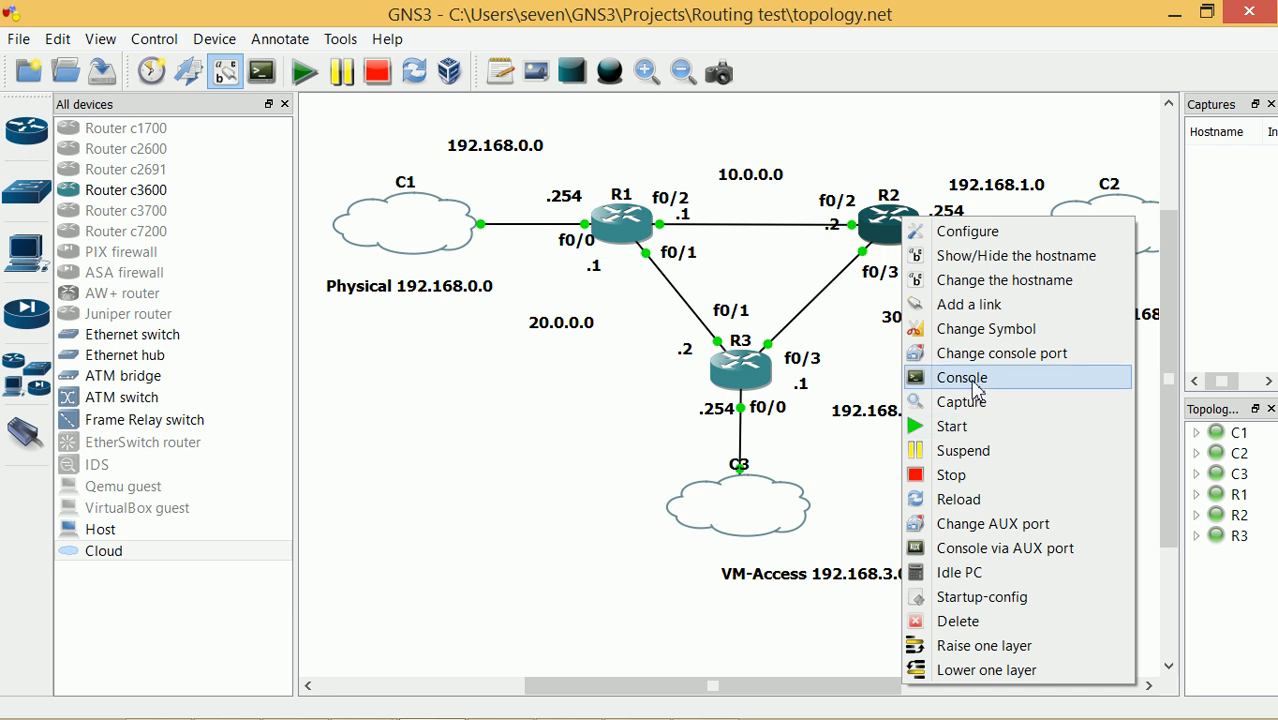
left_click(1020, 380)
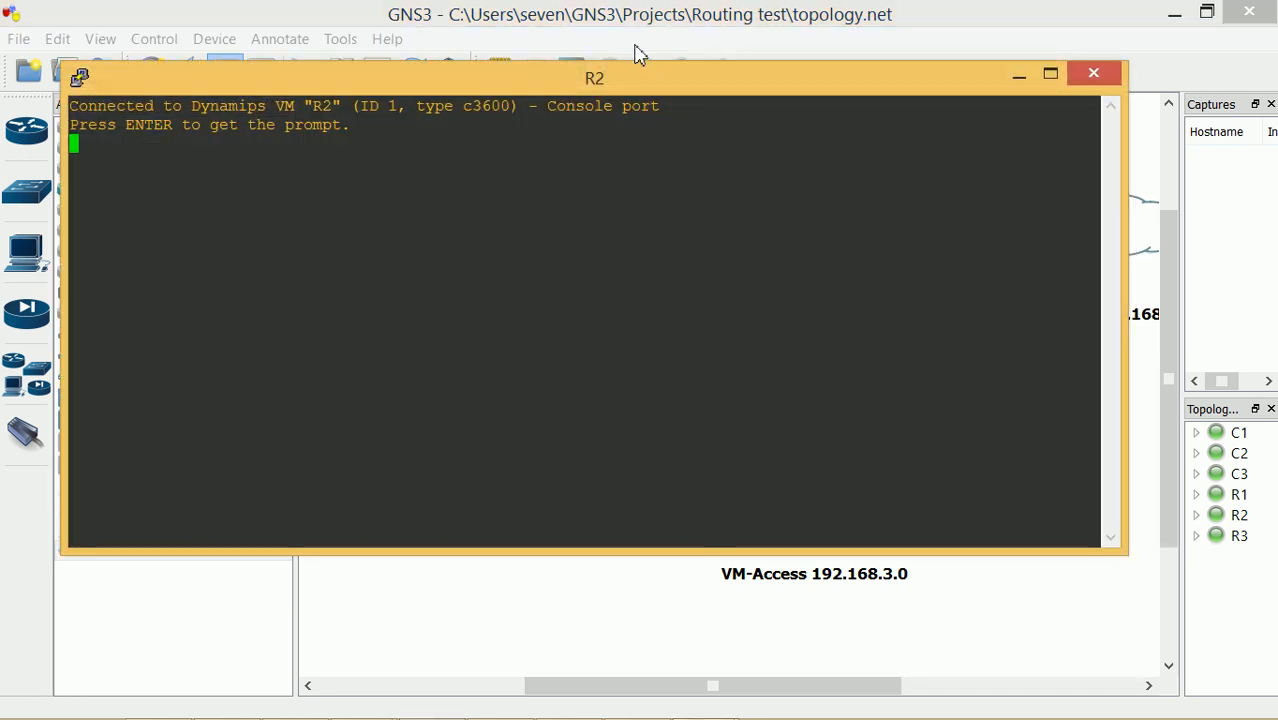
key("Return")
left_click_drag(634, 80, 736, 341)
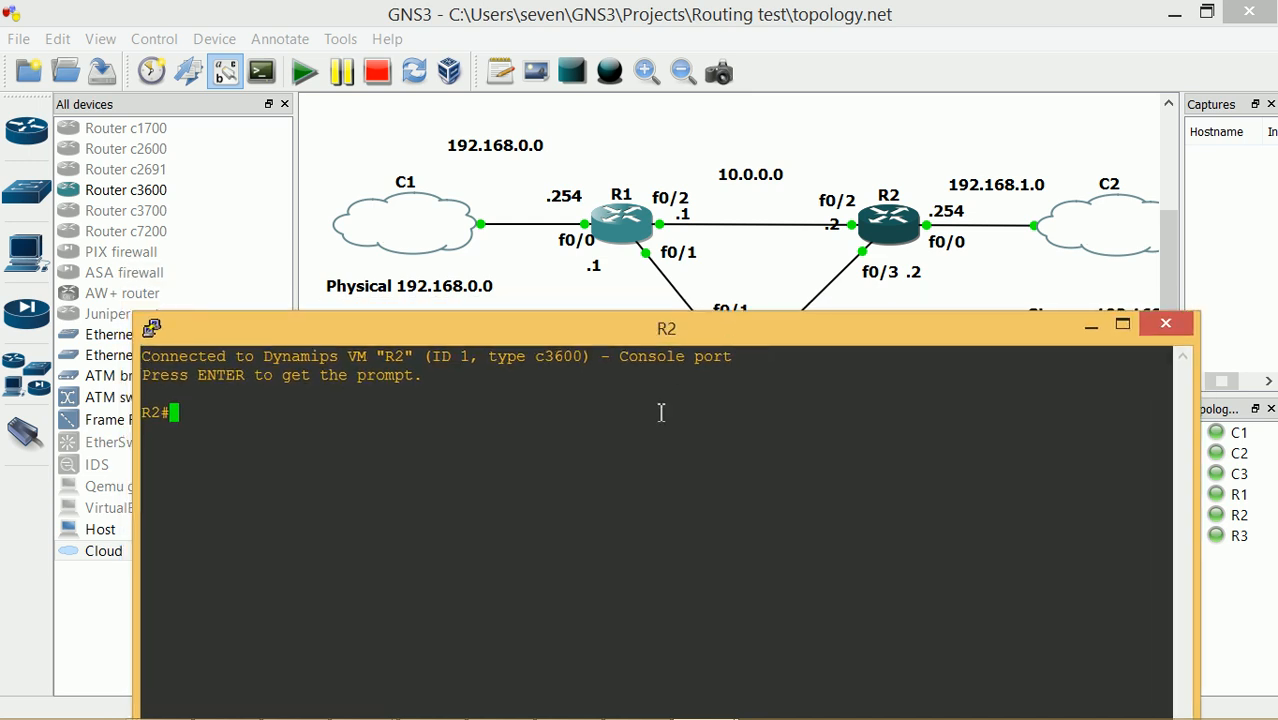
type("show ip int bri")
key("Tab")
key("Return")
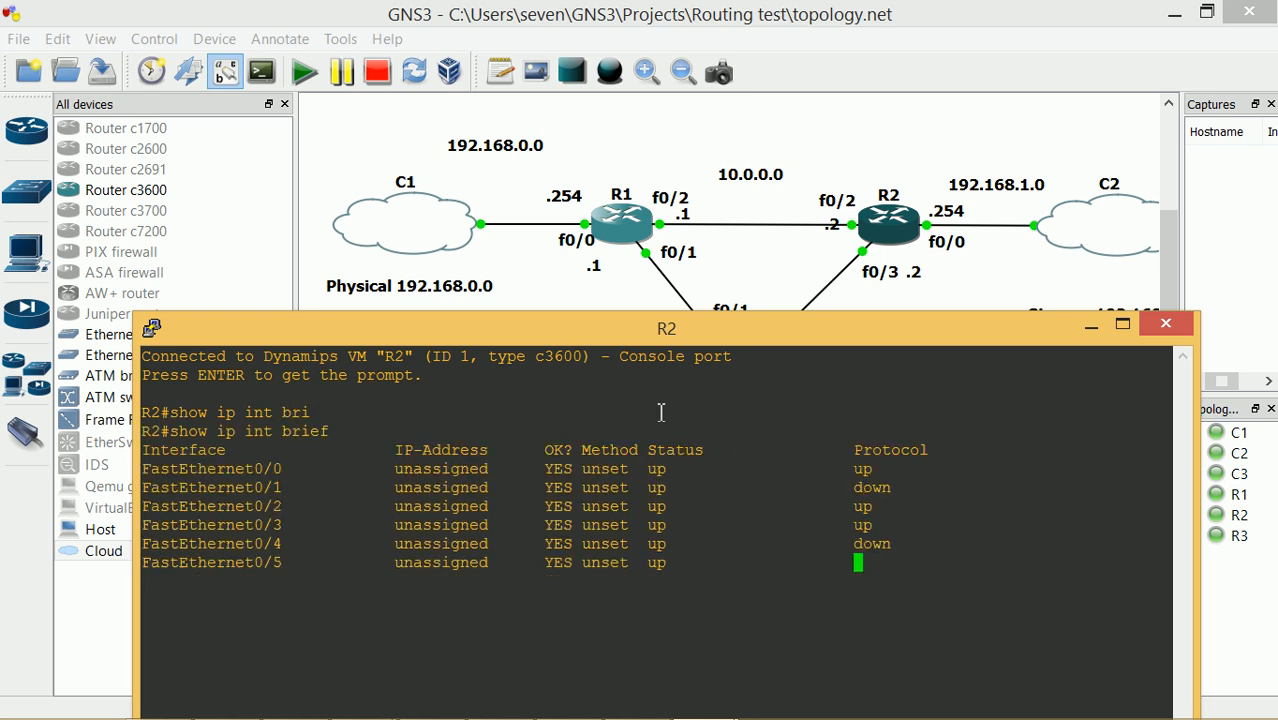
key("q")
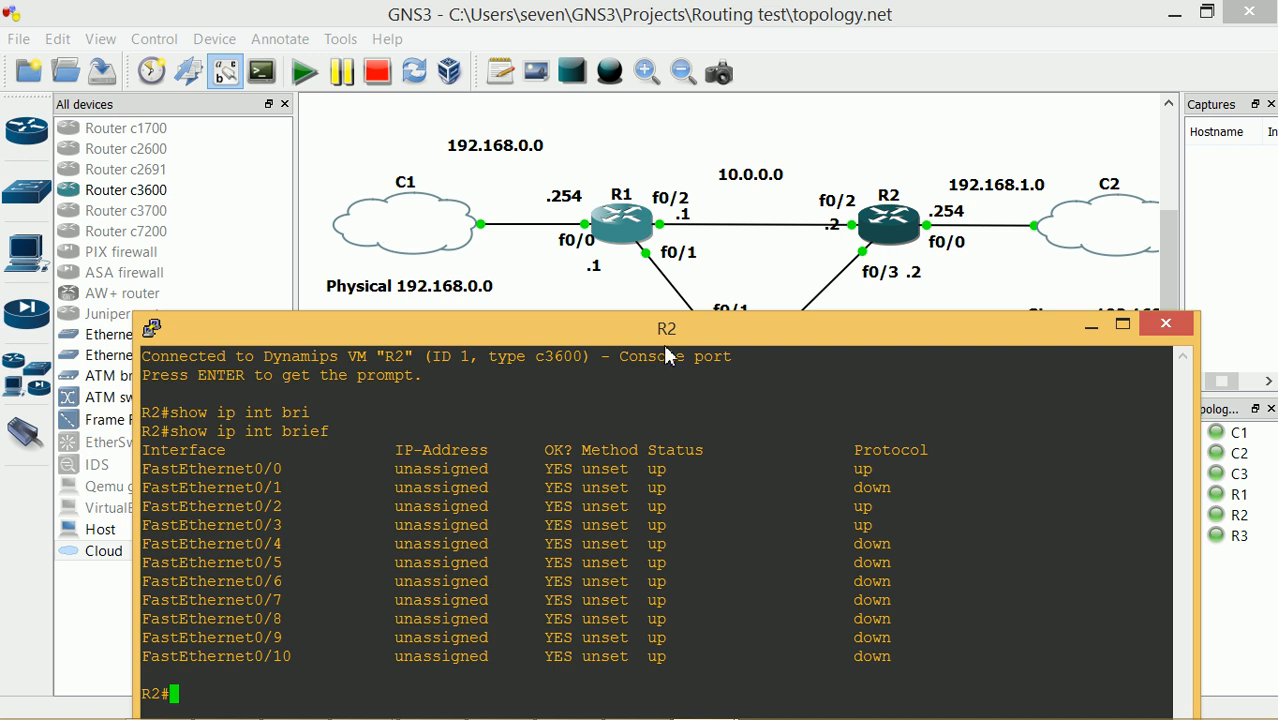
left_click_drag(656, 318, 691, 333)
Enter global configuration on R2 and make FastEthernet0/2 a routed port
type("conf")
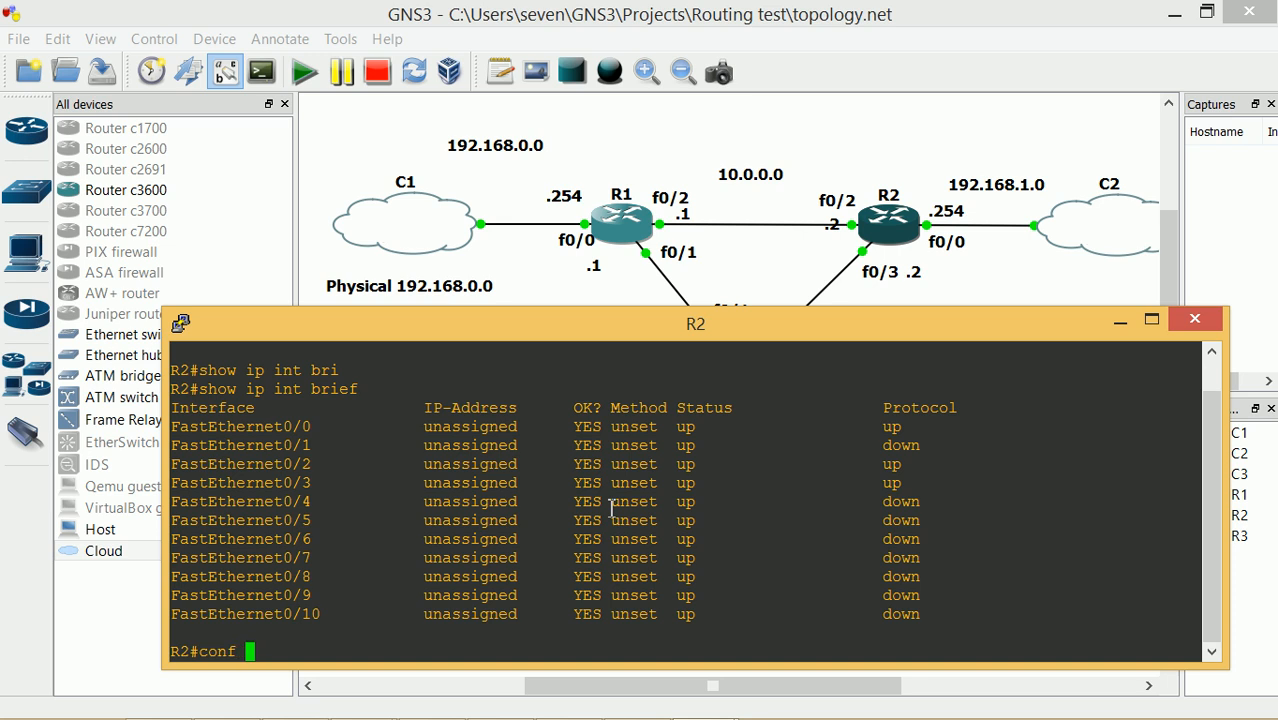
type(" int")
key("Return")
type("conf t")
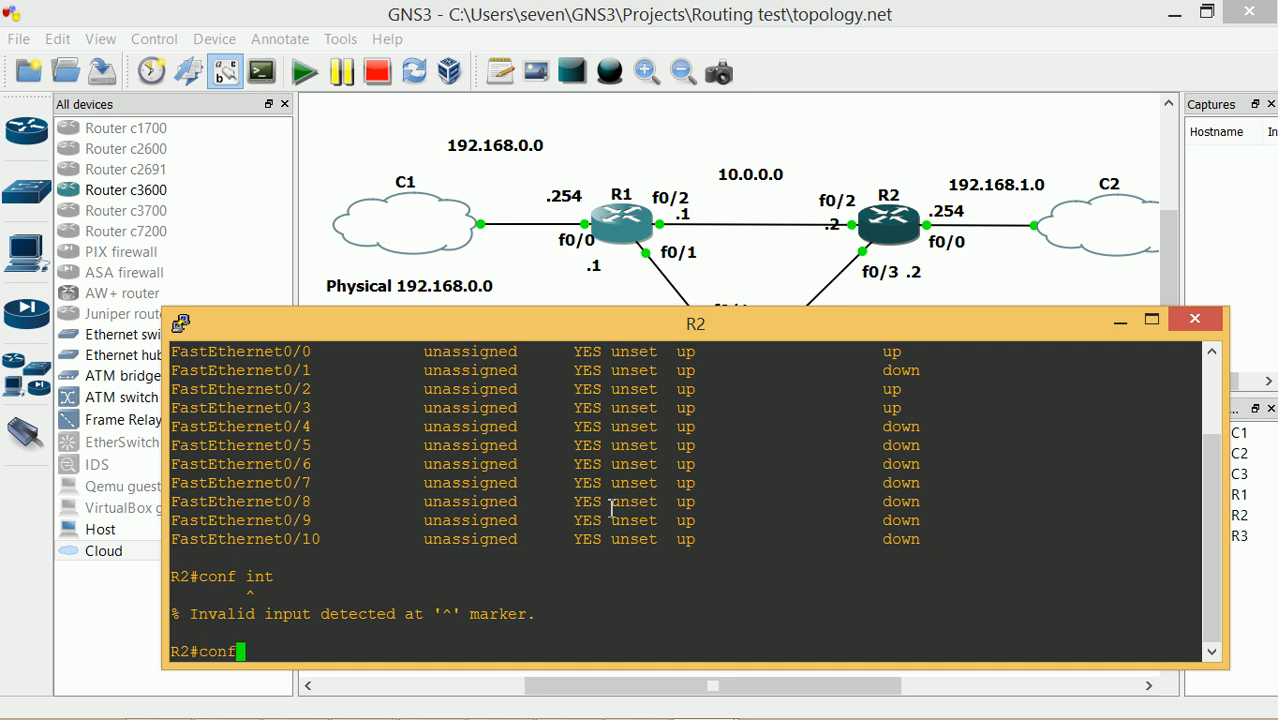
key("Return")
type("int fa 0/2")
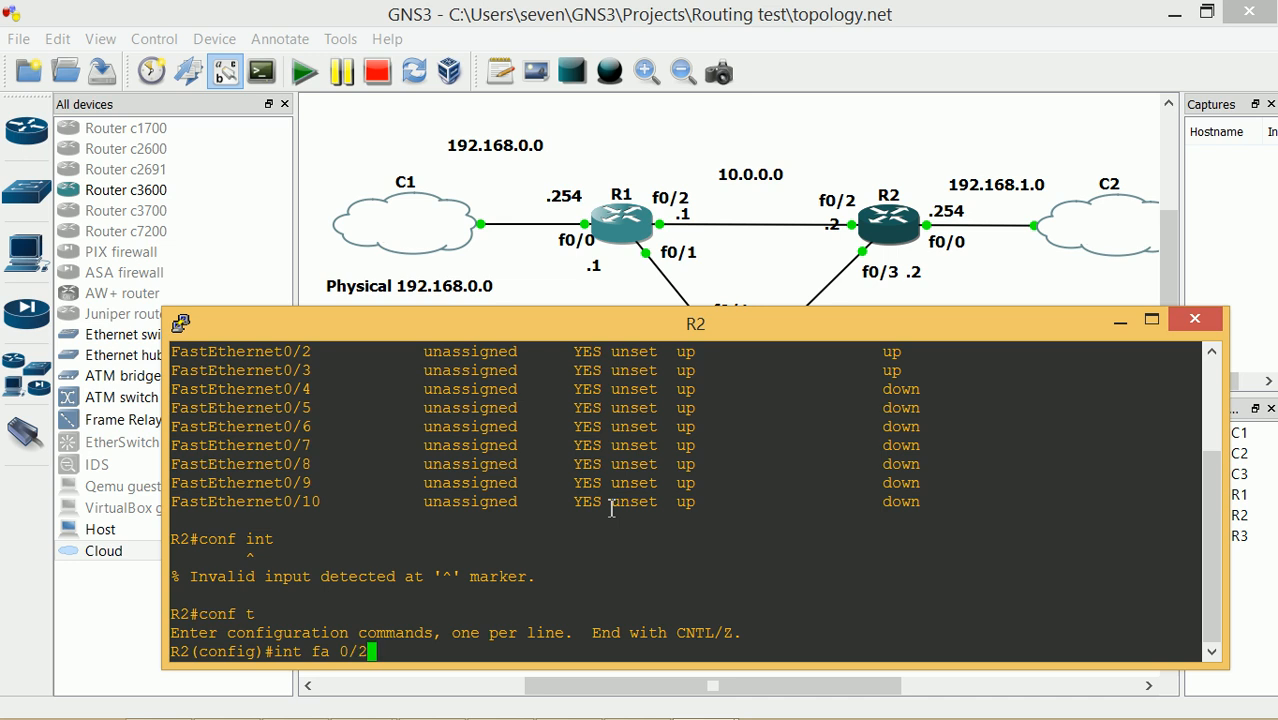
key("Return")
type("no switchport")
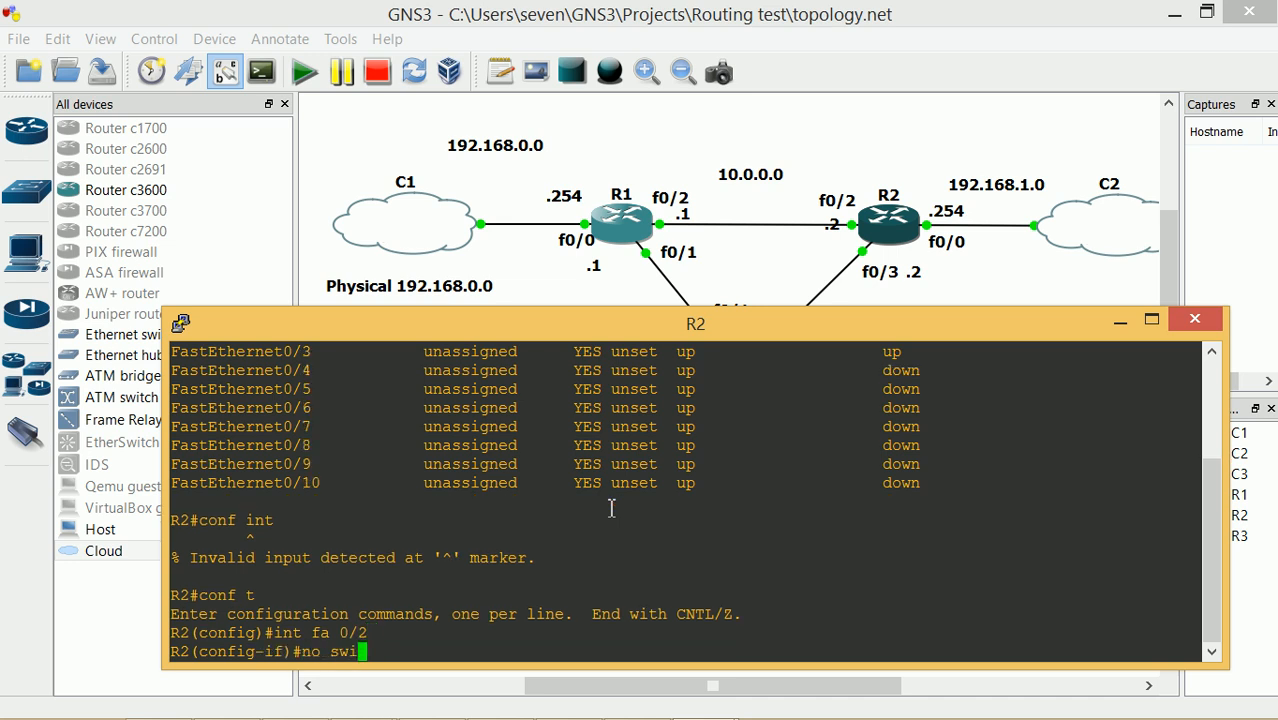
key("Tab")
key("Return")
Give FastEthernet0/2 address 10.0.0.2 255.255.255.252, enable it, and exit the interface
type("ip add")
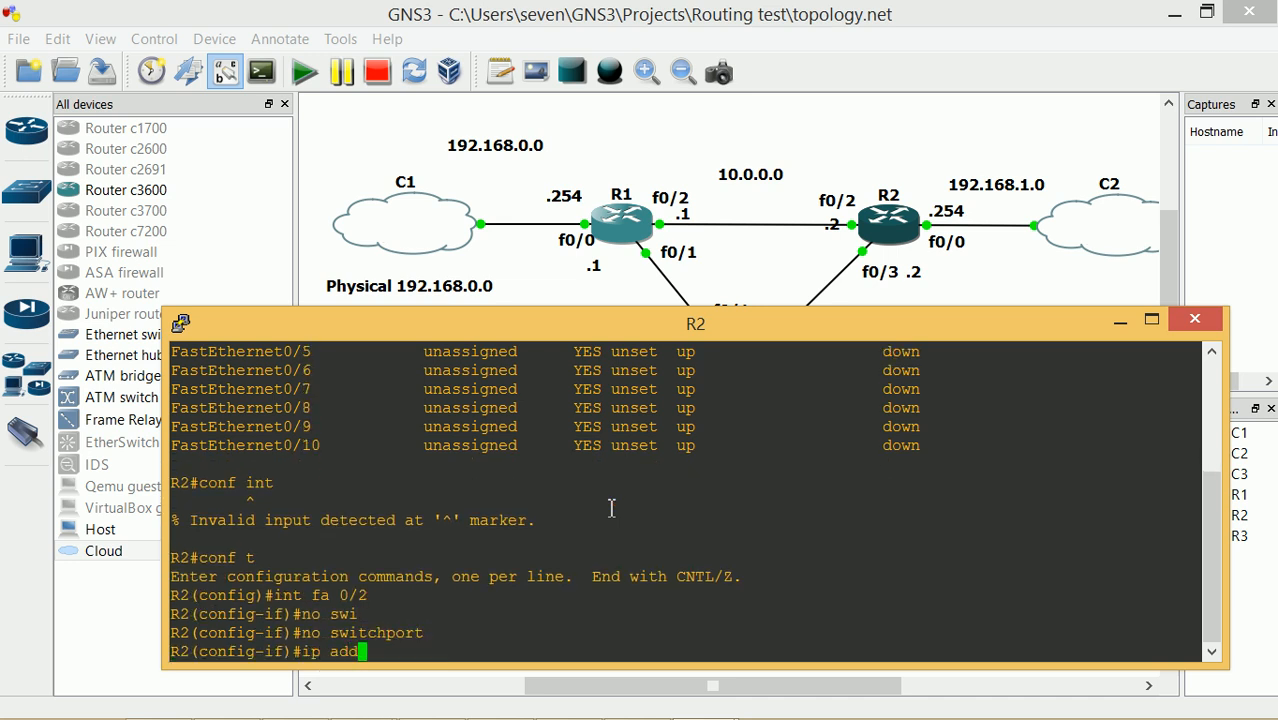
key("Tab")
type("10.0.0.2 244")
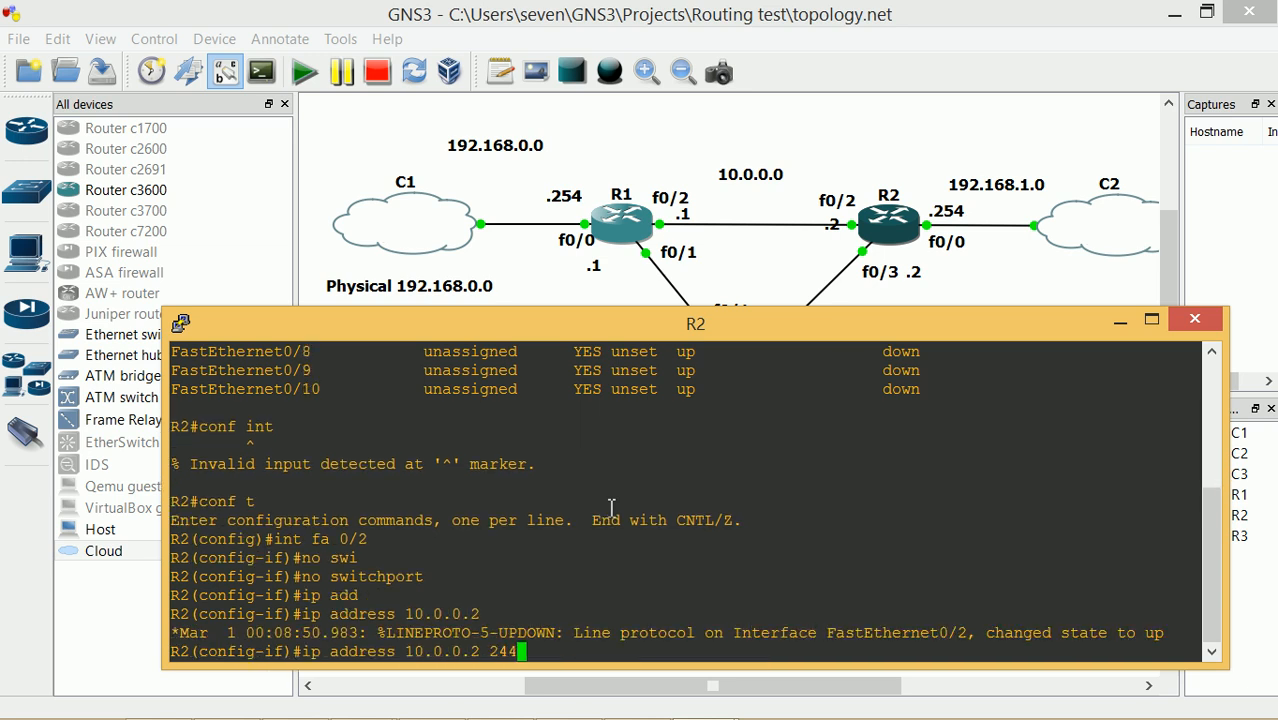
key("BackSpace")
key("BackSpace")
type("55.255.255.252")
key("Return")
type("no shutd")
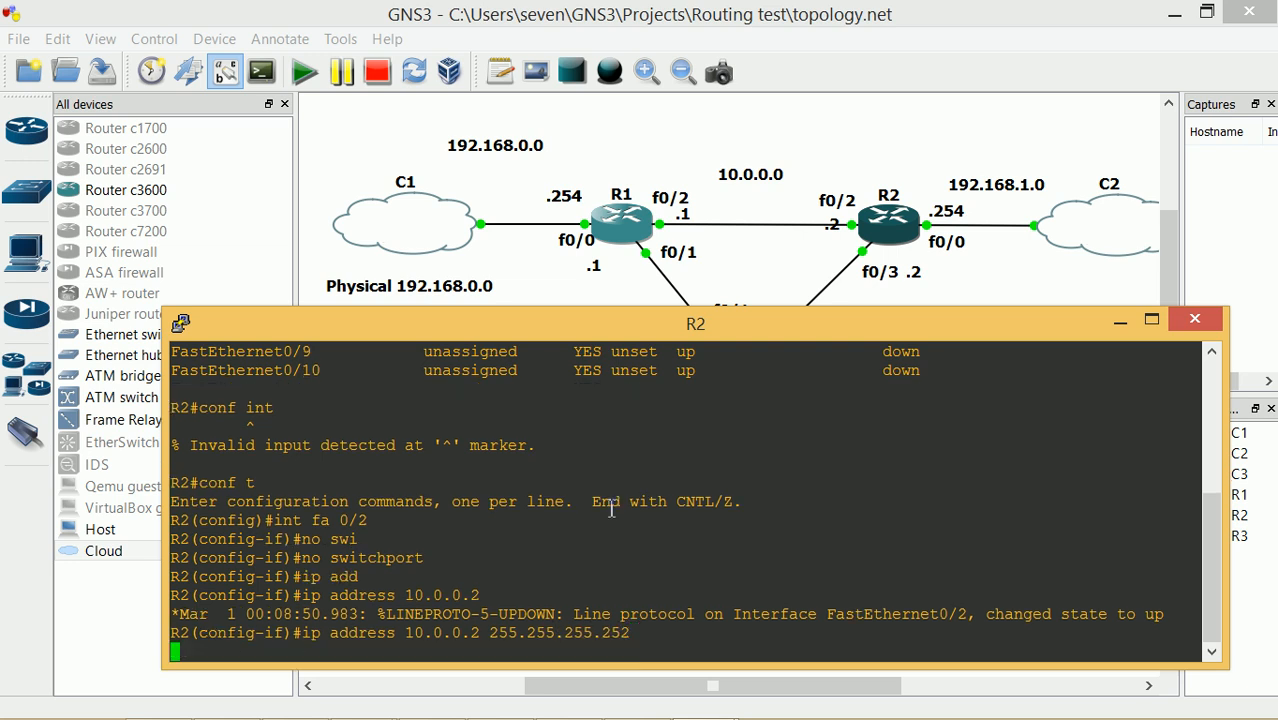
key("Return")
key("Return")
type("exit")
key("Return")
Make R2's FastEthernet0/3 a routed port
type("int fa 0/")
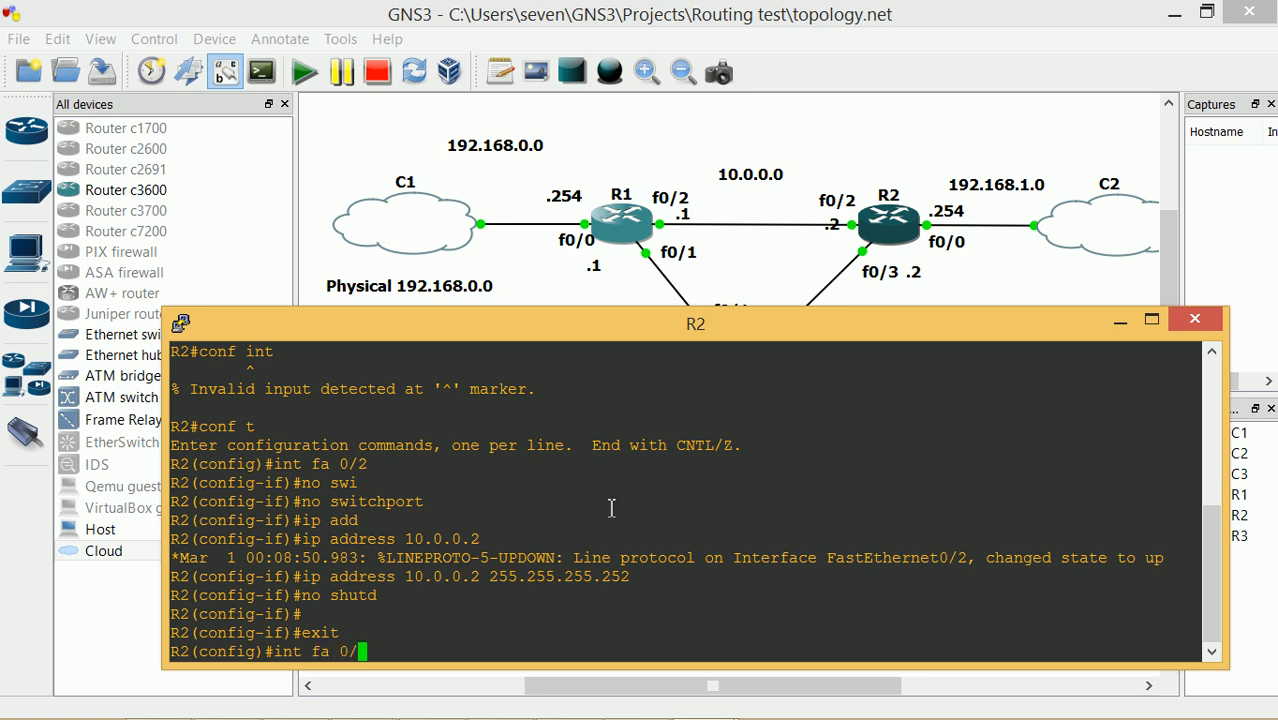
type("3")
key("Return")
type("no swi")
key("Tab")
key("Return")
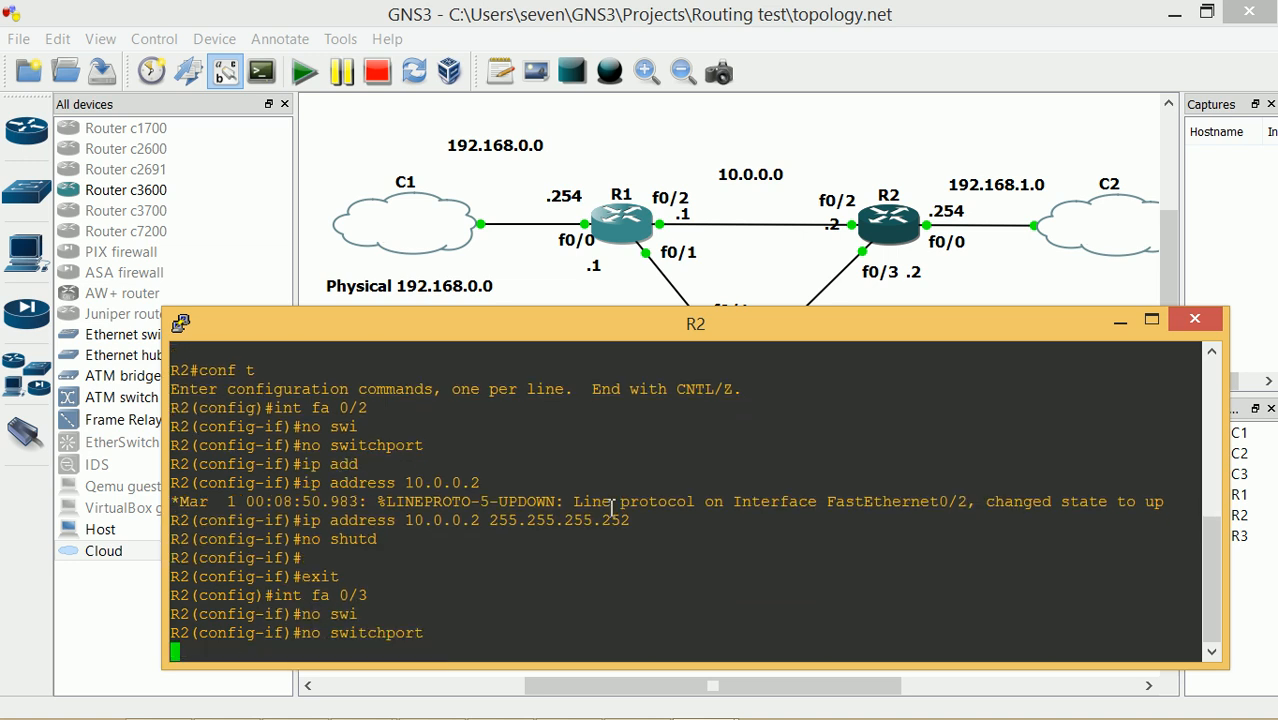
Give FastEthernet0/3 address 30.0.0.2 255.255.255.252, enable it, exit, and begin int fa 0/0
type("ip add")
key("Tab")
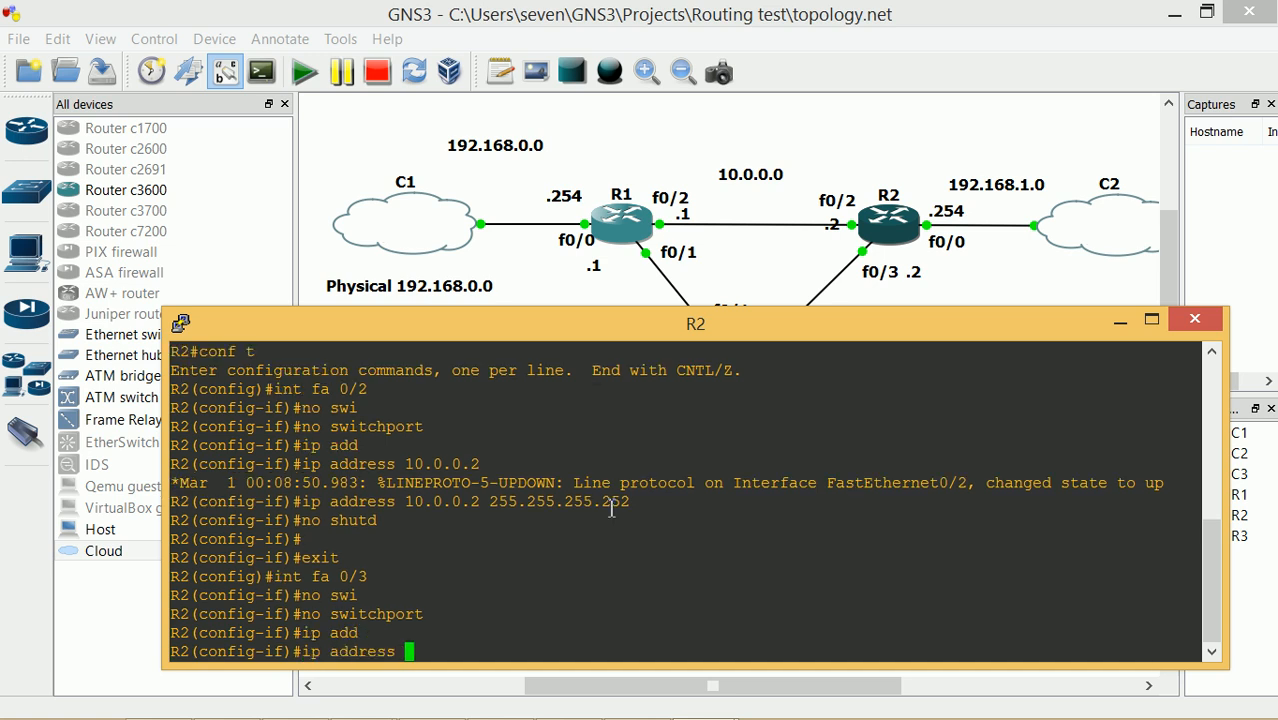
type("20")
key("BackSpace")
key("BackSpace")
key("BackSpace")
type("30.0")
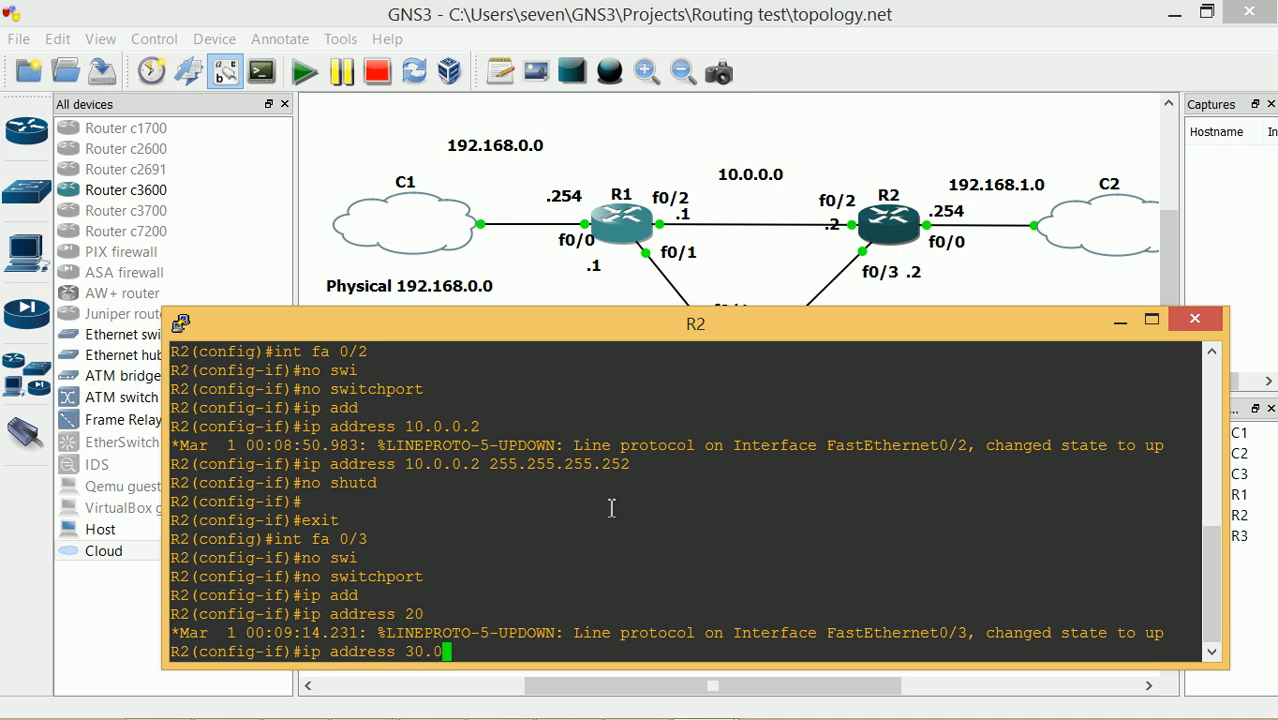
type(".0.2 255.255.255.252")
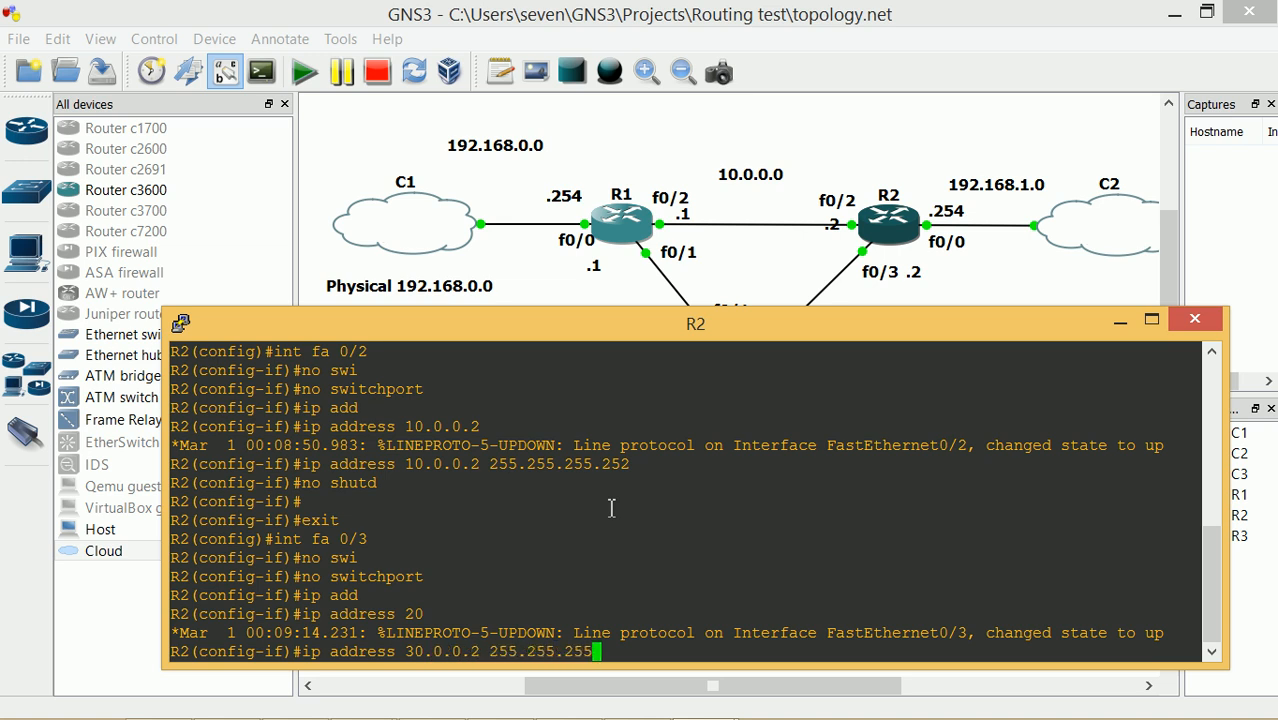
key("Return")
type("no shutd")
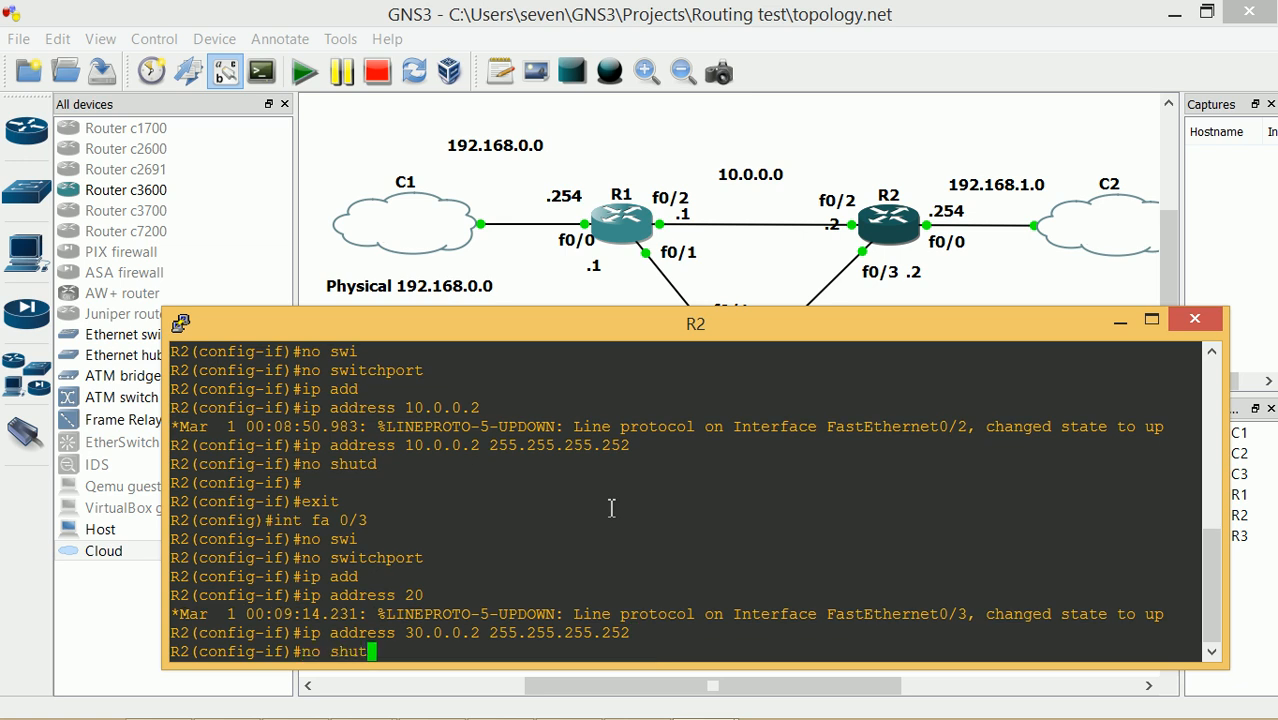
key("Tab")
key("Return")
type("exit")
key("Return")
type("int f")
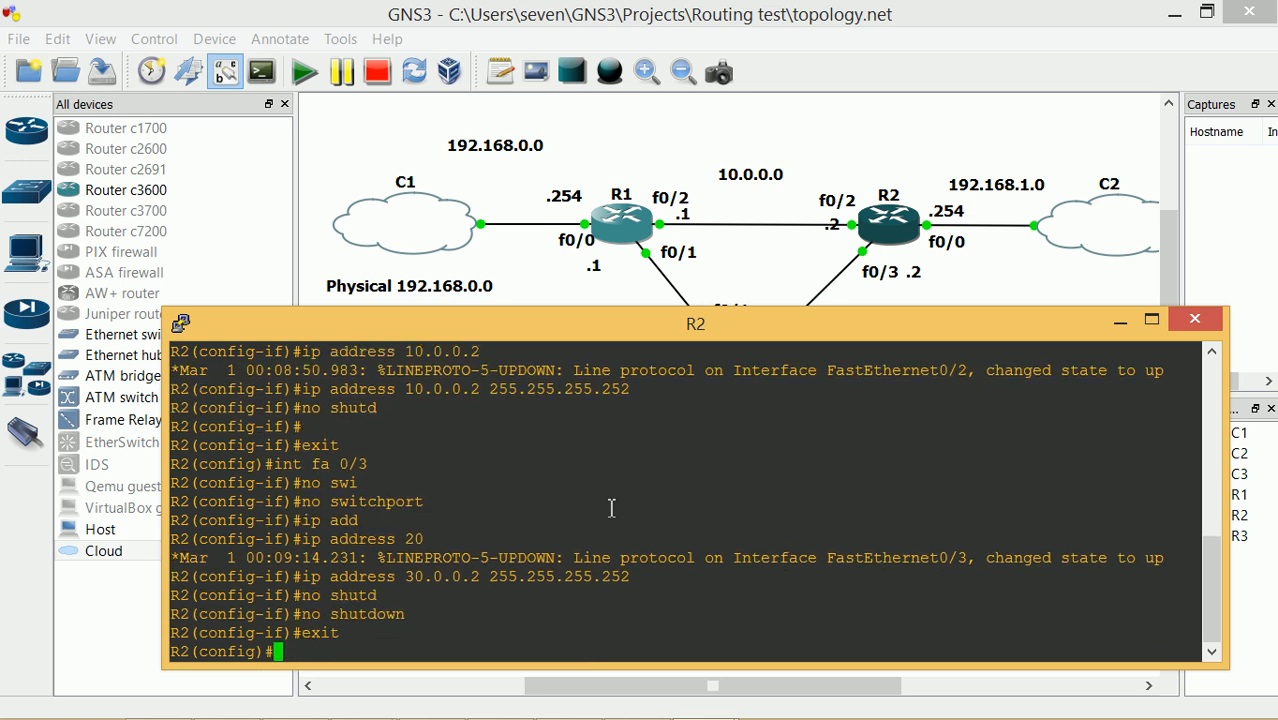
type("a 0/0")
Make R2's FastEthernet0/0 a routed port and start entering its 192.168.1.254 address
key("Return")
type("no swi")
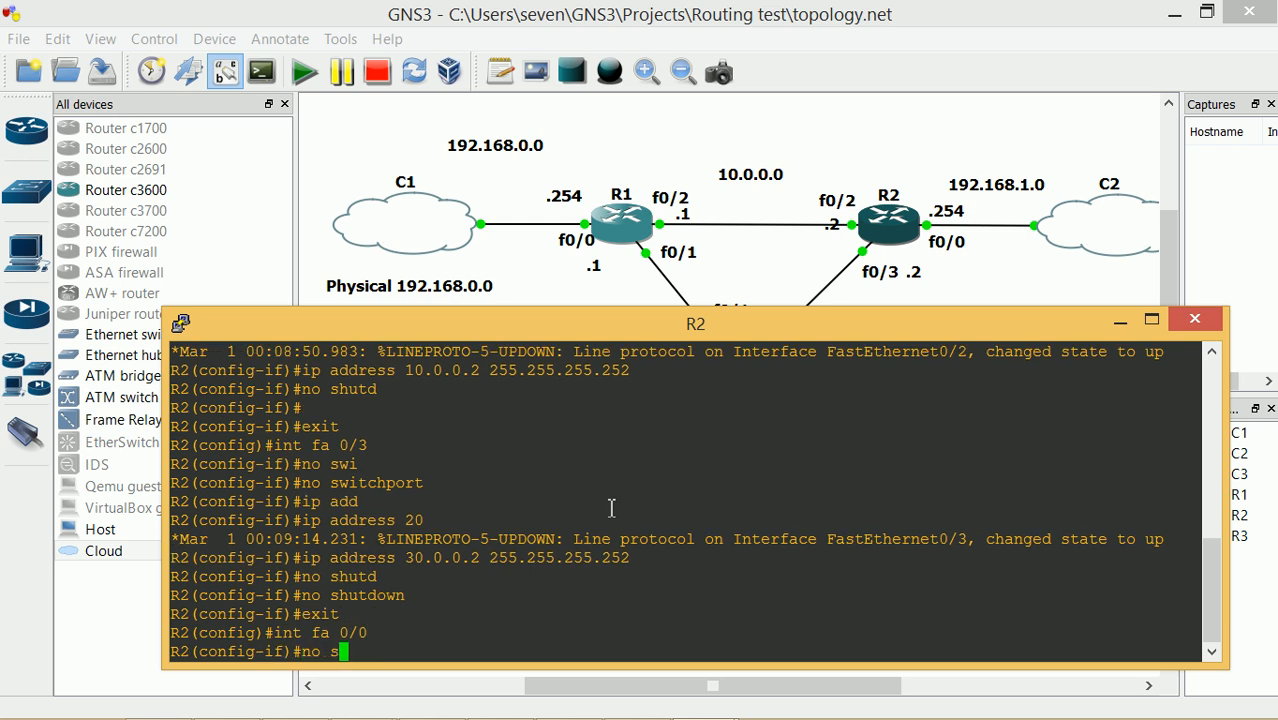
key("Tab")
key("Return")
type("ip add 1982.")
key("BackSpace")
key("BackSpace")
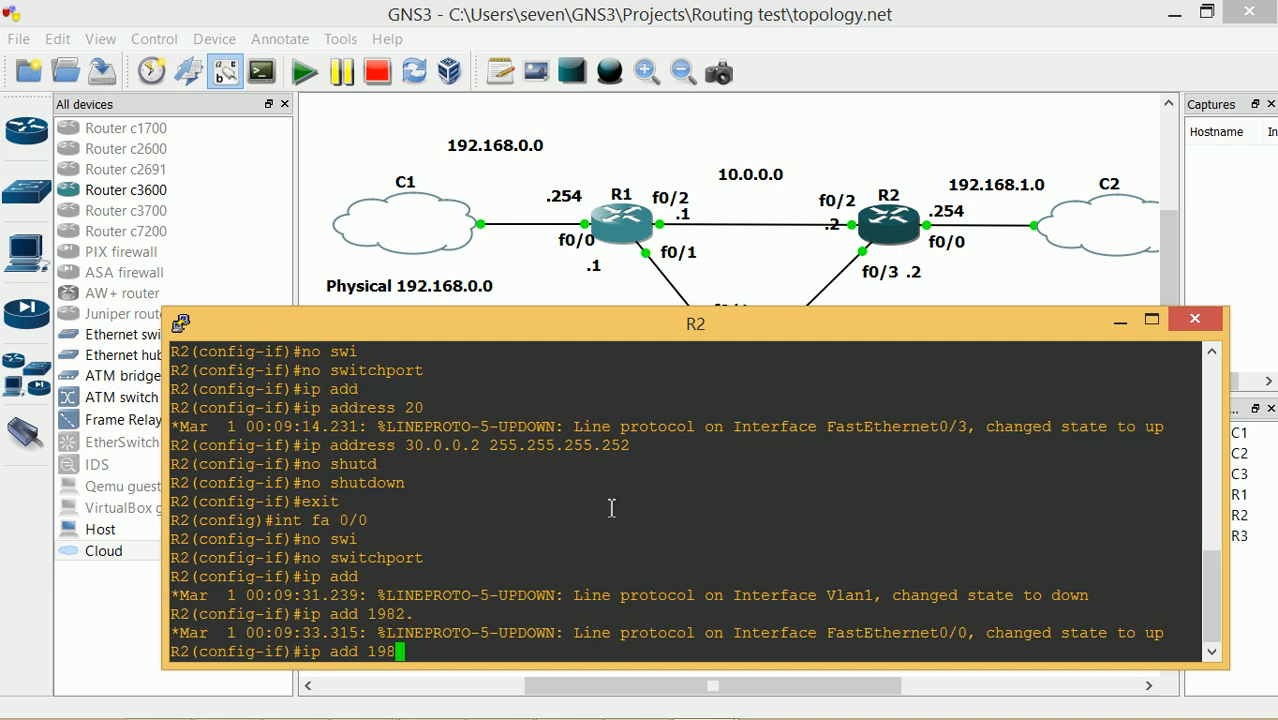
key("BackSpace")
type("92.168.1.254")
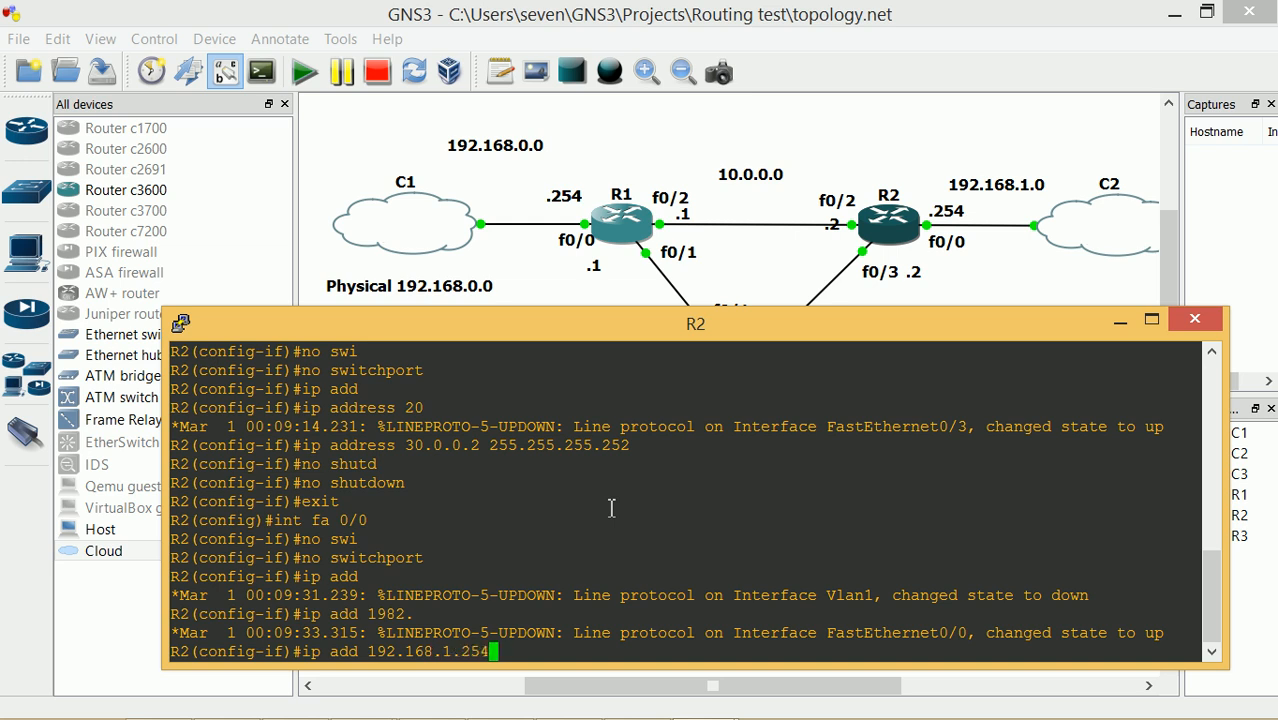
key("Return")
Complete FastEthernet0/0's address as 192.168.1.254 255.255.255.0, enable it, and exit
key("Up")
type("255.")
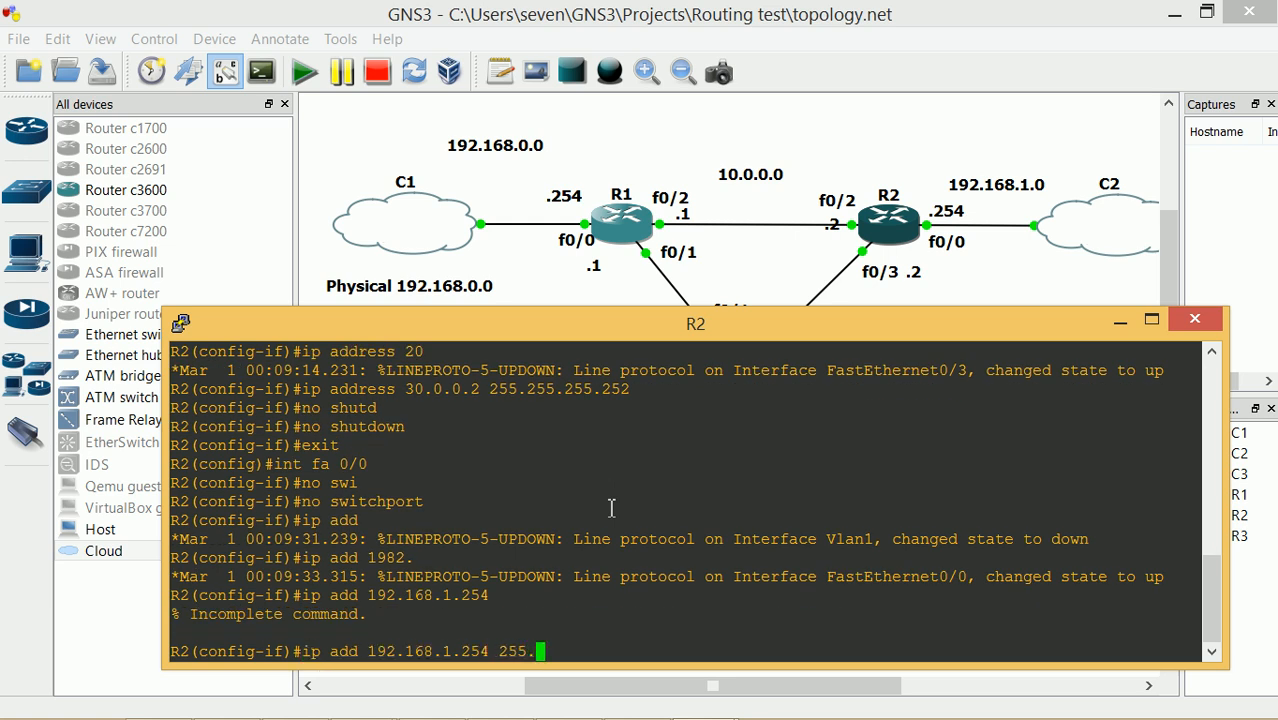
type("255.255.0")
key("Return")
type("no shut")
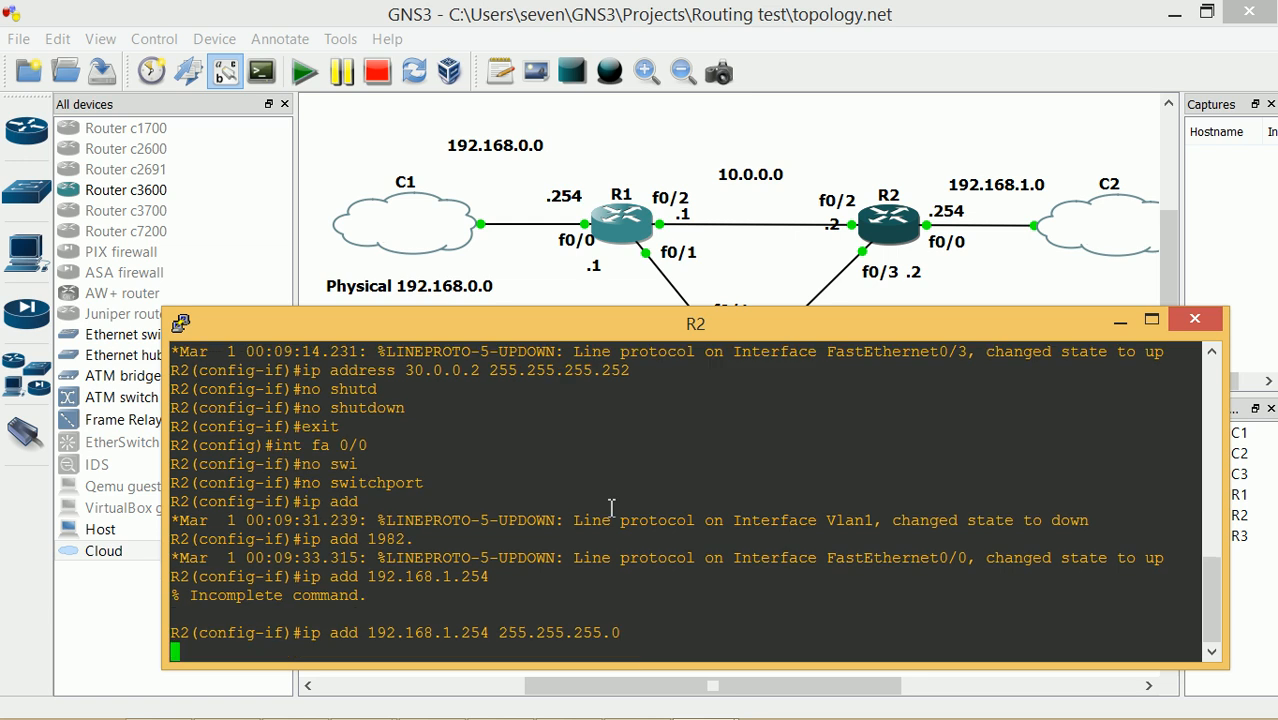
type("d")
key("Tab")
key("Return")
type("exit")
key("Return")
Save R2's running configuration to startup-config from the privileged prompt
type("copy run star")
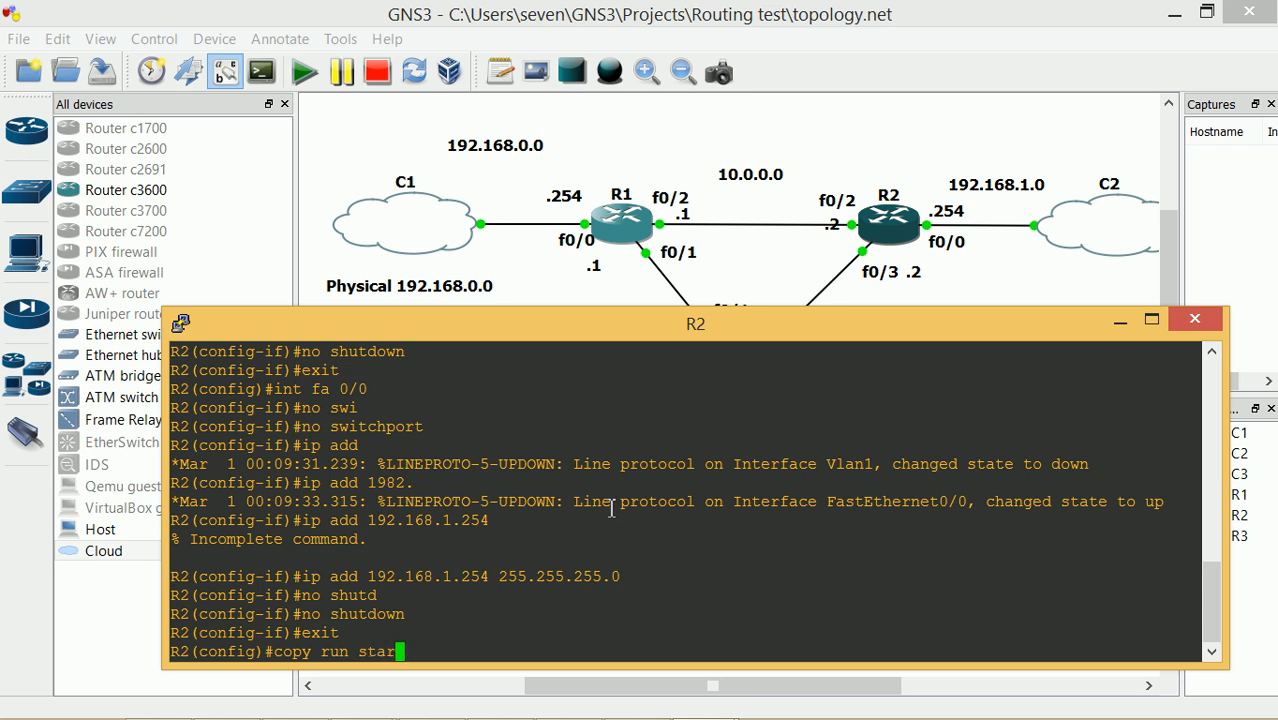
key("Return")
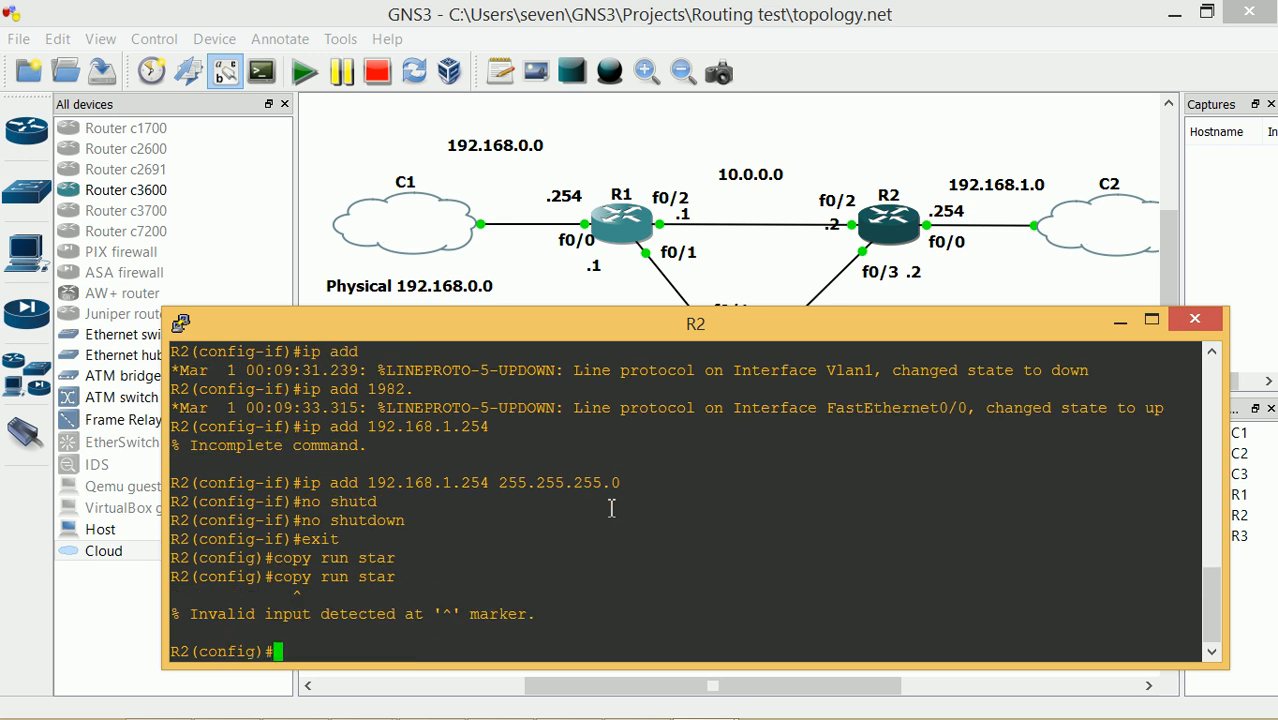
type("exit")
key("Return")
type("copy run star")
key("Tab")
key("Return")
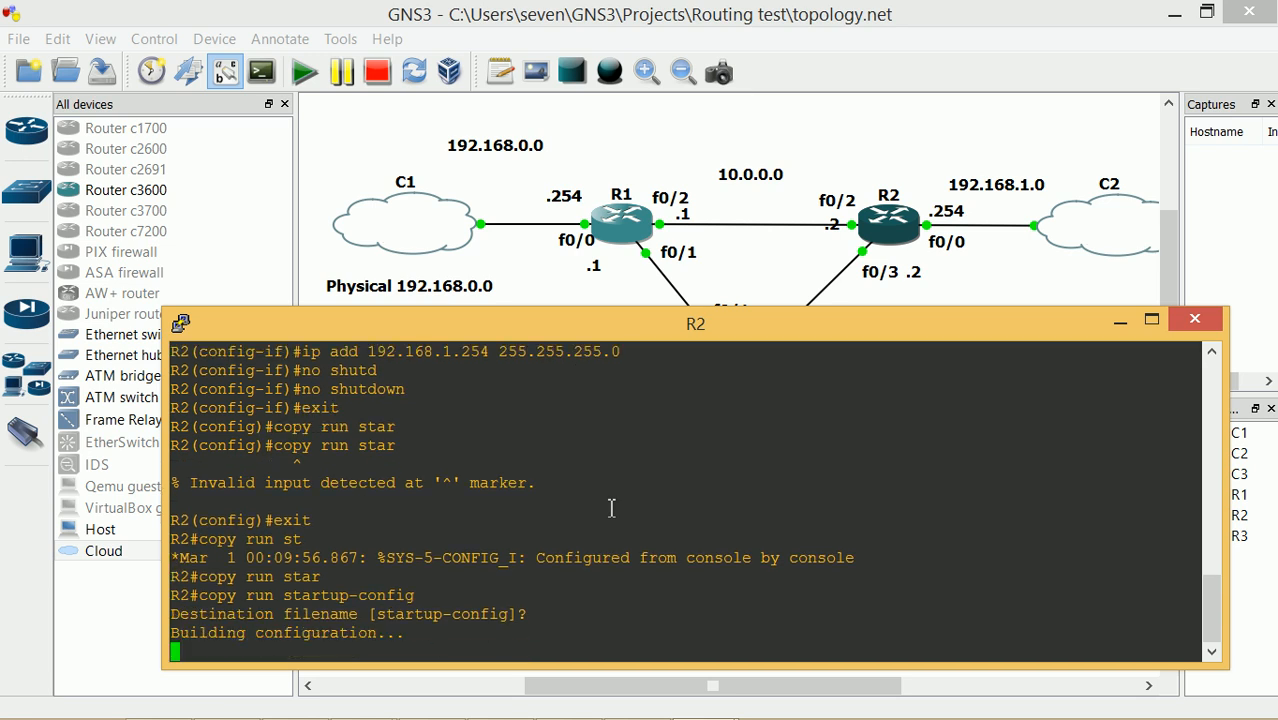
List R2's interfaces with show ip int brief, then minimize R2's console
type("show ip int bri")
key("Tab")
key("Return")
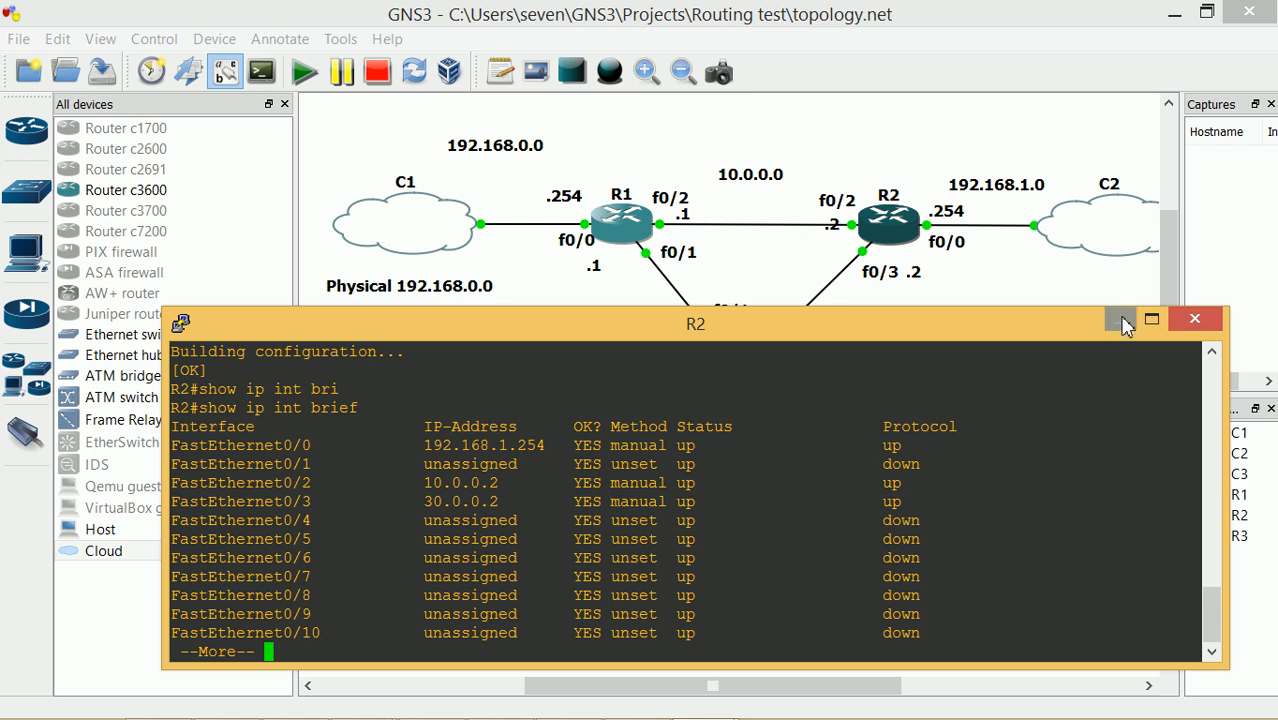
left_click(1122, 327)
Open a console session to R3 and move it below the topology
right_click(735, 367)
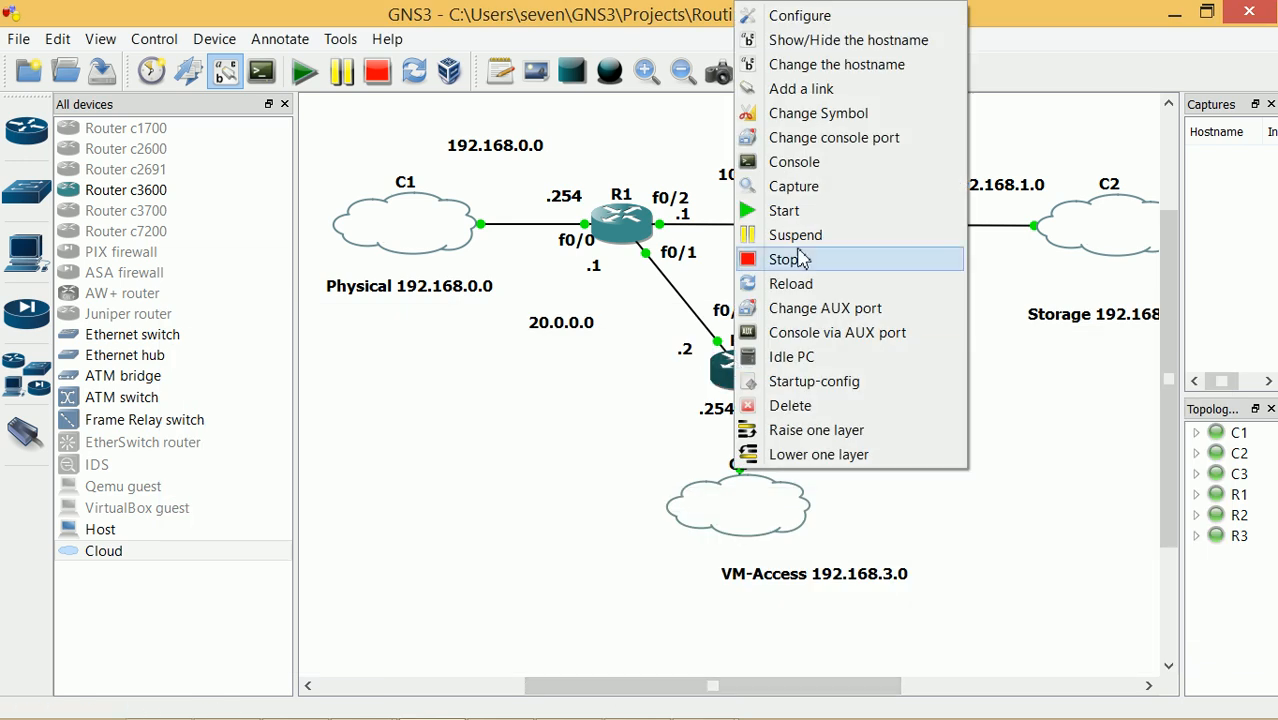
left_click(800, 163)
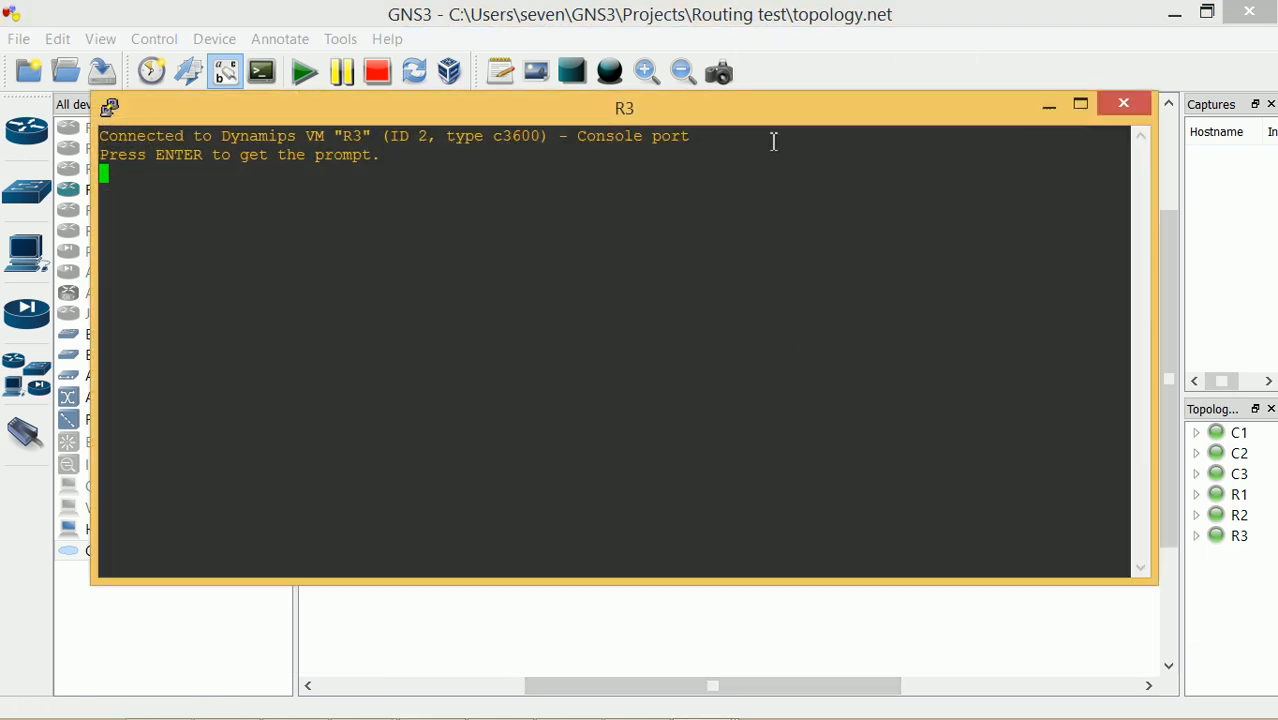
key("Return")
left_click_drag(747, 117, 849, 395)
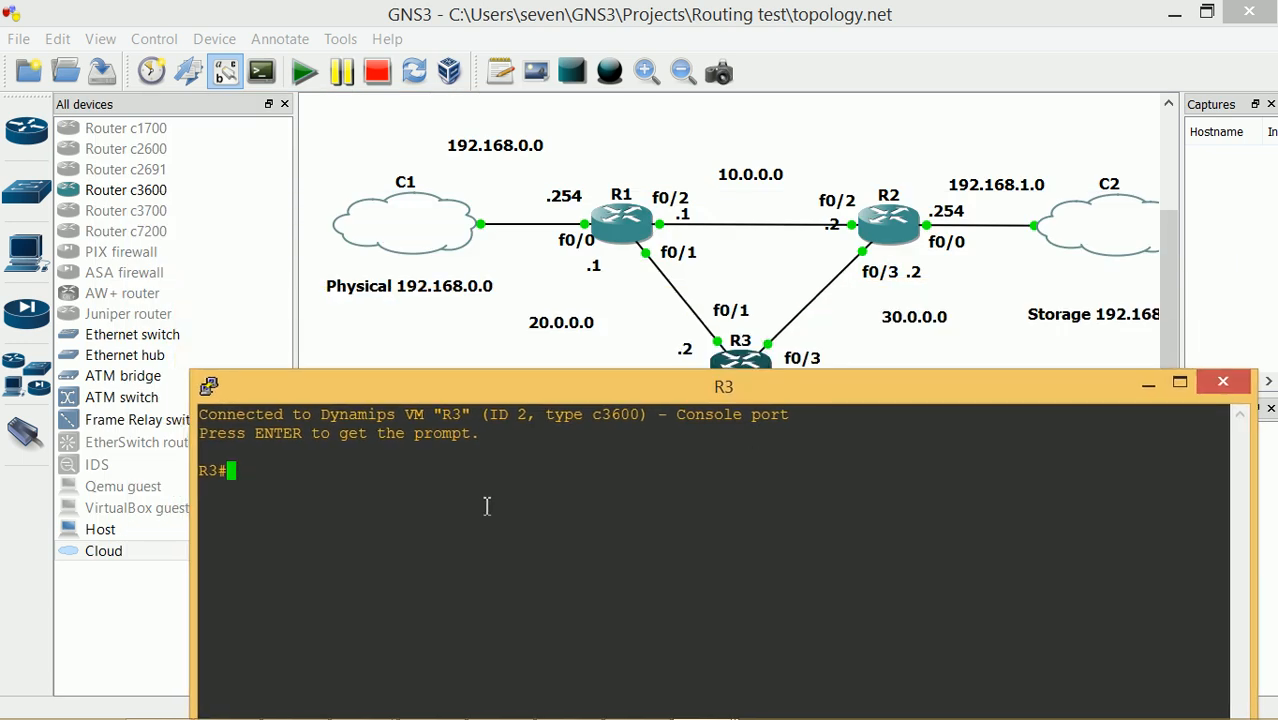
In configuration mode, make R3's FastEthernet0/3 a routed port with no switchport
type("conf t")
key("Return")
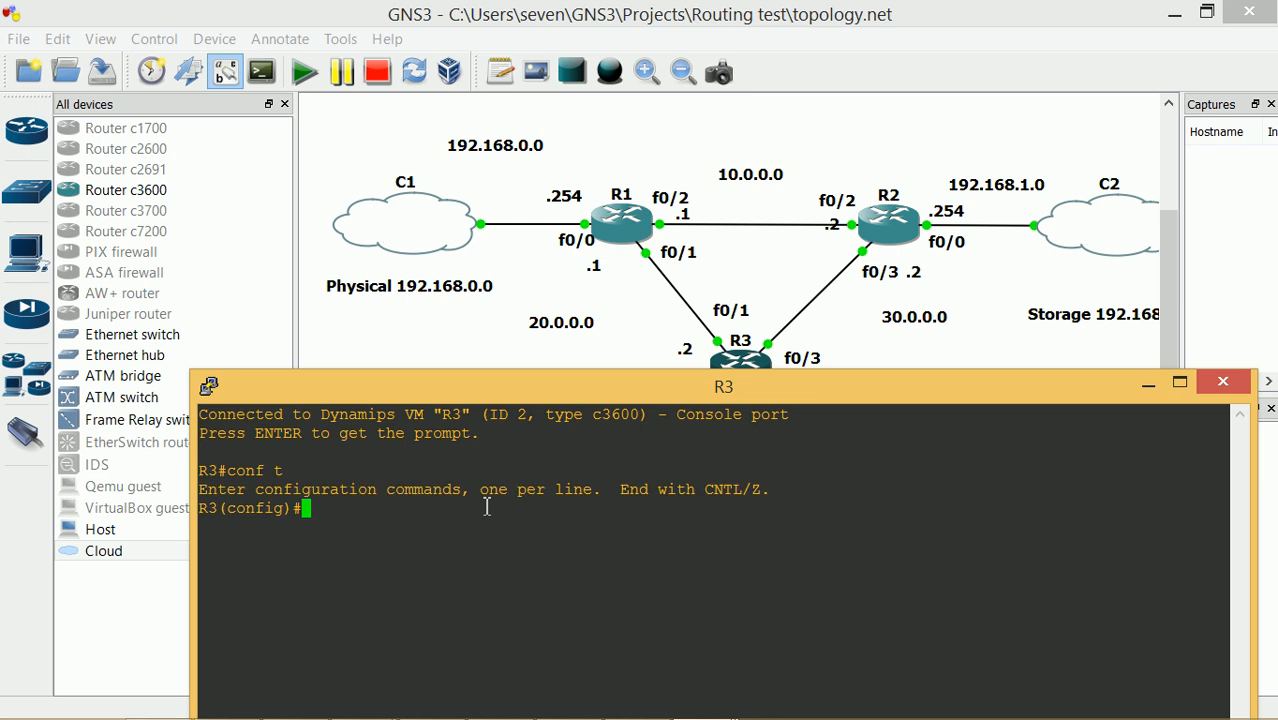
type("int fa 0/3")
key("Return")
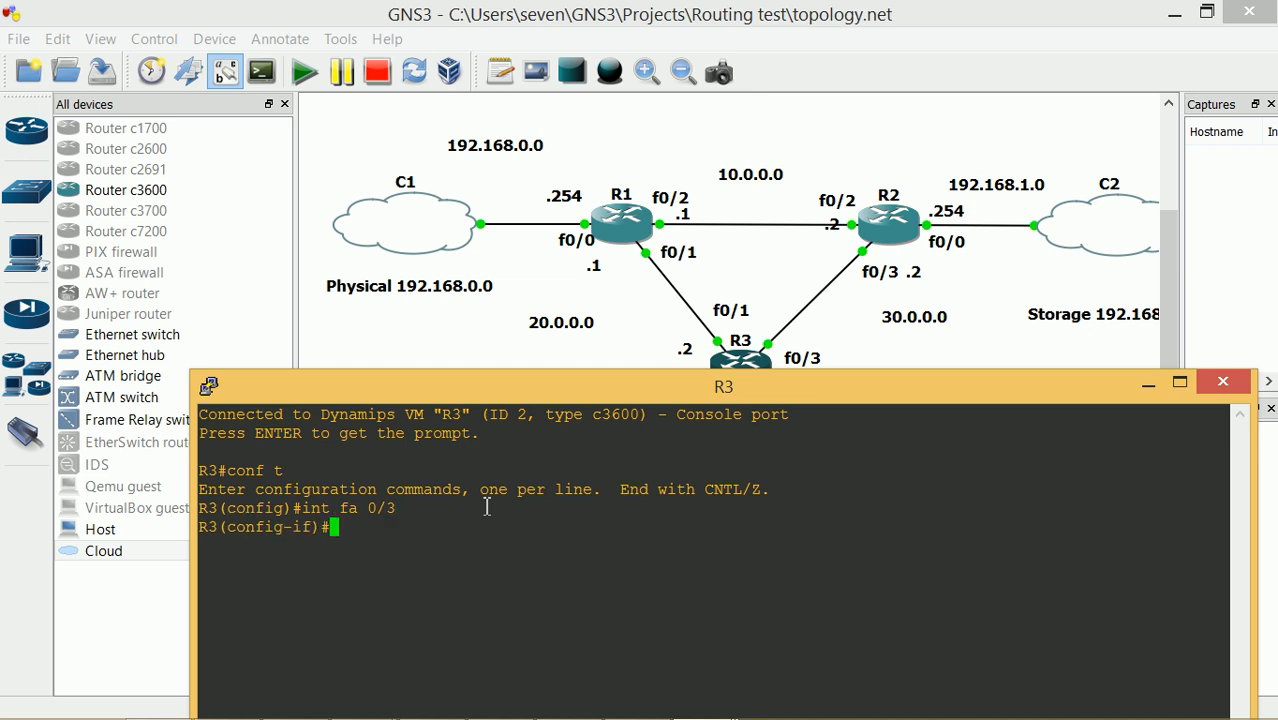
type("swi")
key("Tab")
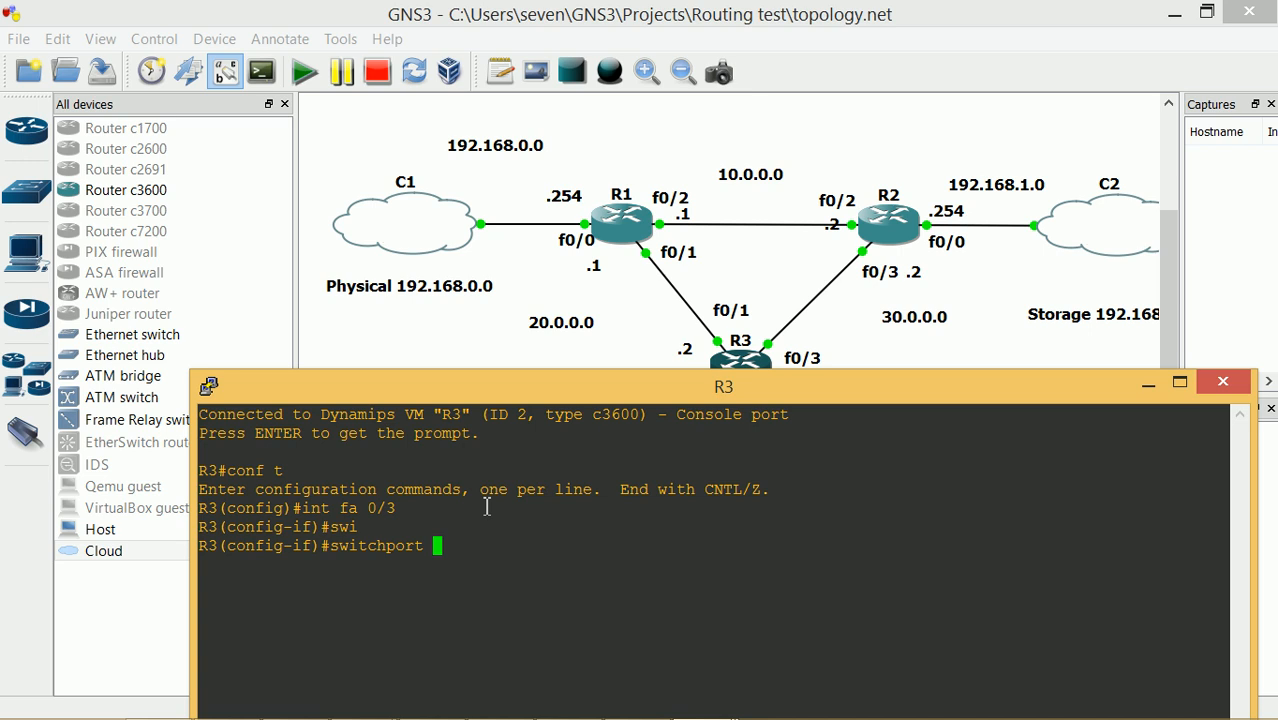
key("Delete")
key("BackSpace")
key("BackSpace")
key("BackSpace")
key("BackSpace")
key("BackSpace")
key("BackSpace")
key("BackSpace")
key("BackSpace")
key("BackSpace")
key("BackSpace")
key("BackSpace")
key("BackSpace")
type("no swi")
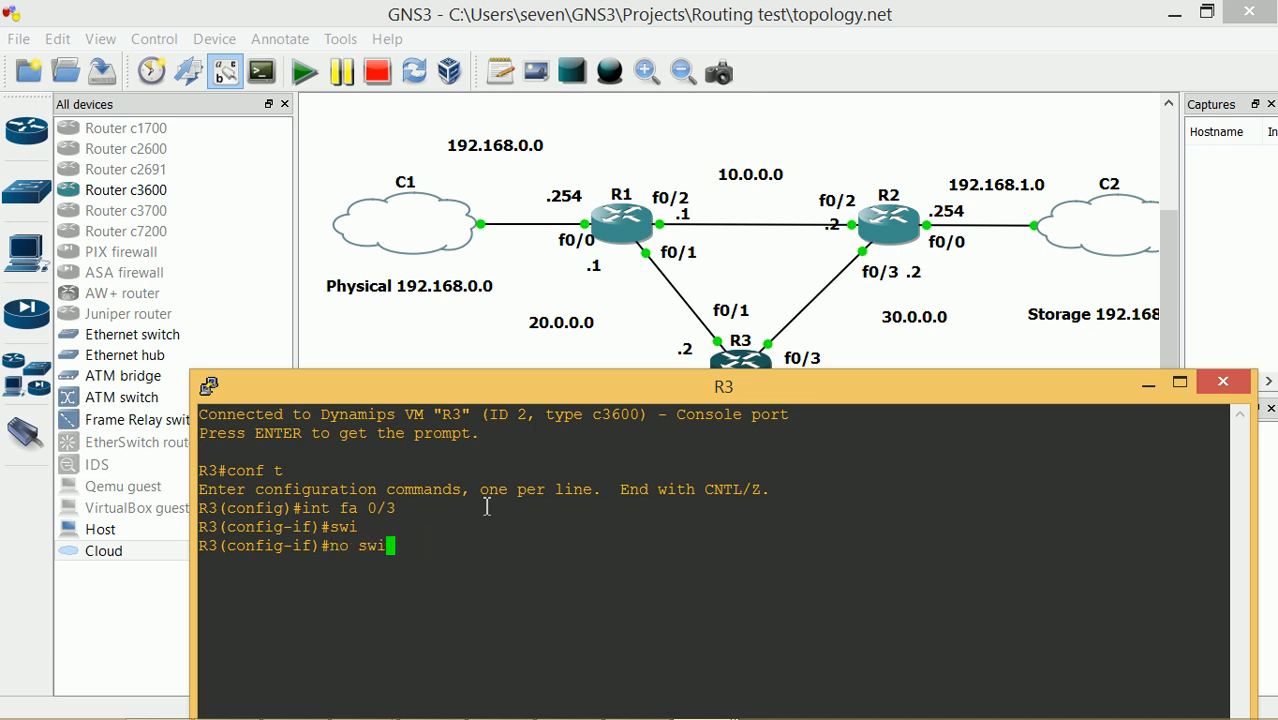
key("Tab")
key("Return")
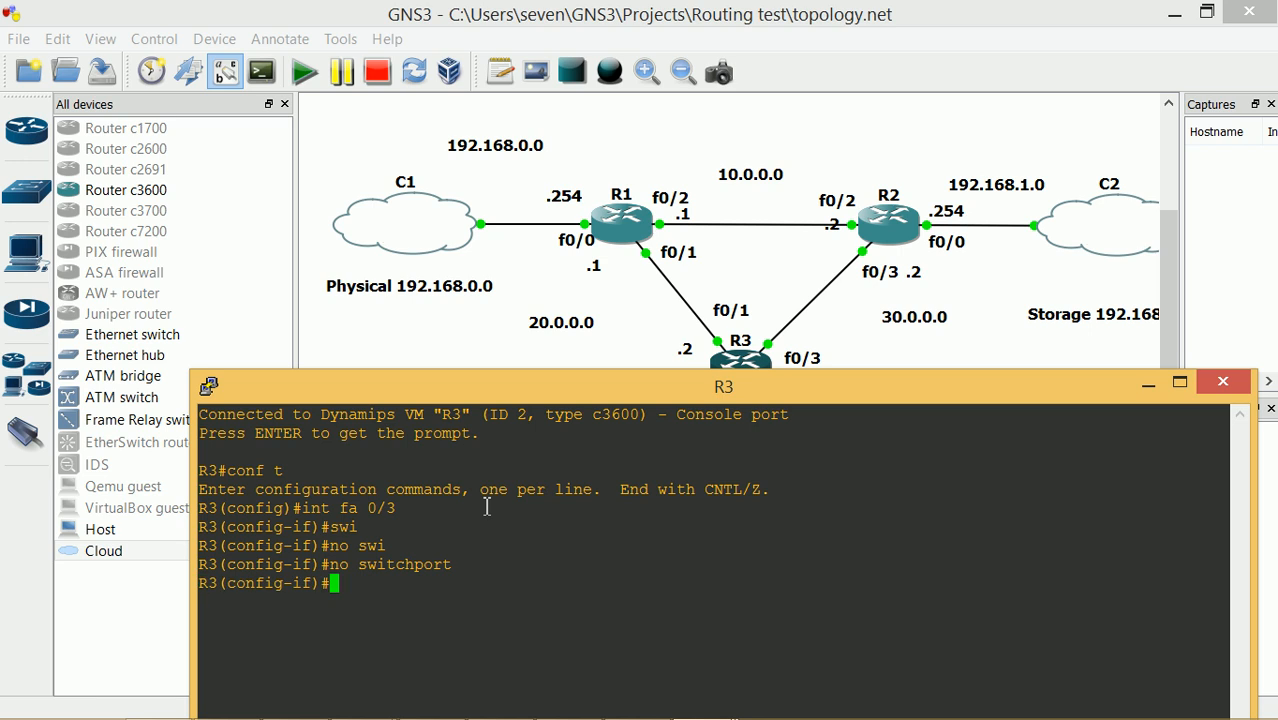
Address f0/3 as 30.0.0.1 255.255.255.252, enable it, and exit the interface
type("ip add")
key("Tab")
type("20")
key("BackSpace")
key("BackSpace")
type("30.0.0.1 ")
type("24")
type("5.2")
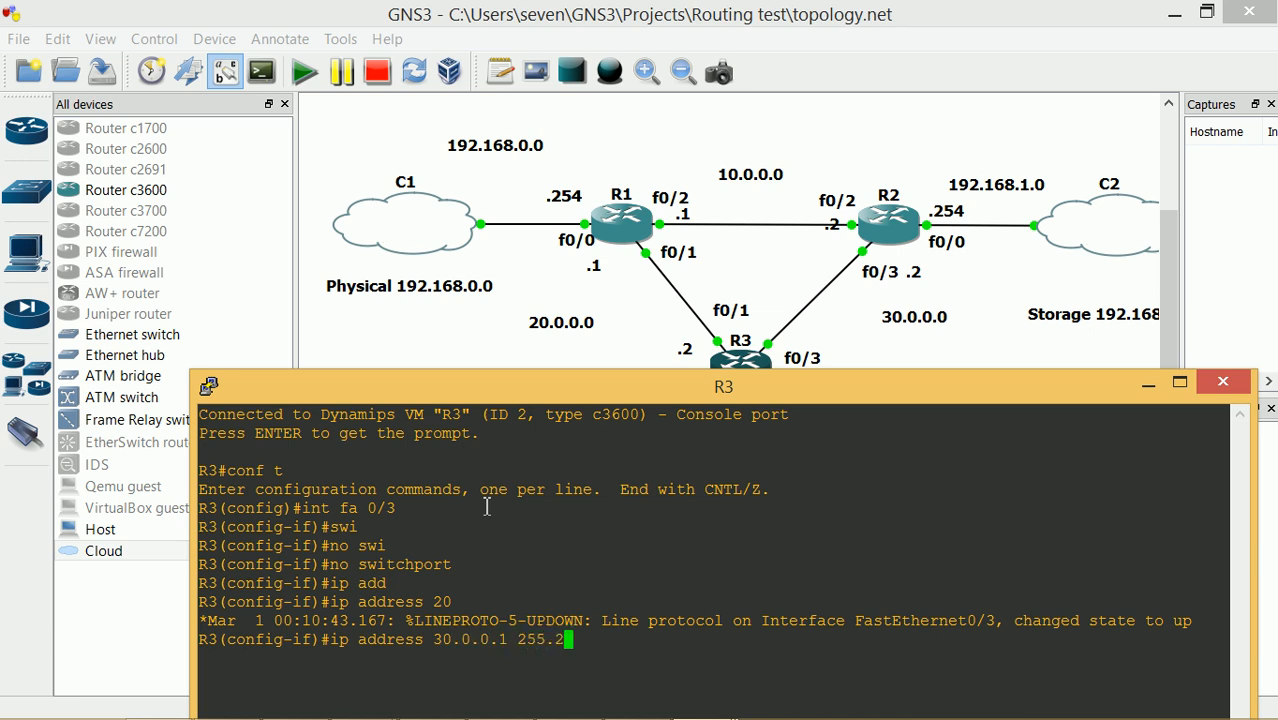
type("55.255.252")
key("Return")
type("no shutd")
key("Tab")
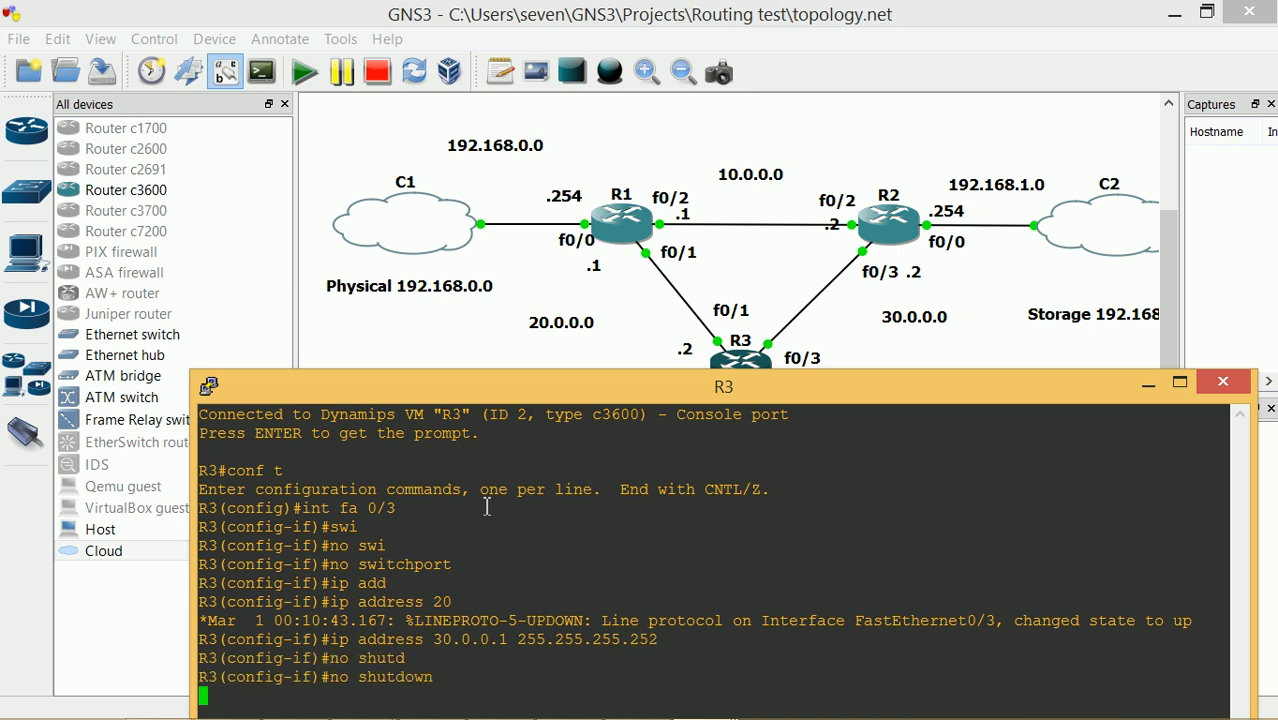
key("Return")
type("exit")
key("Return")
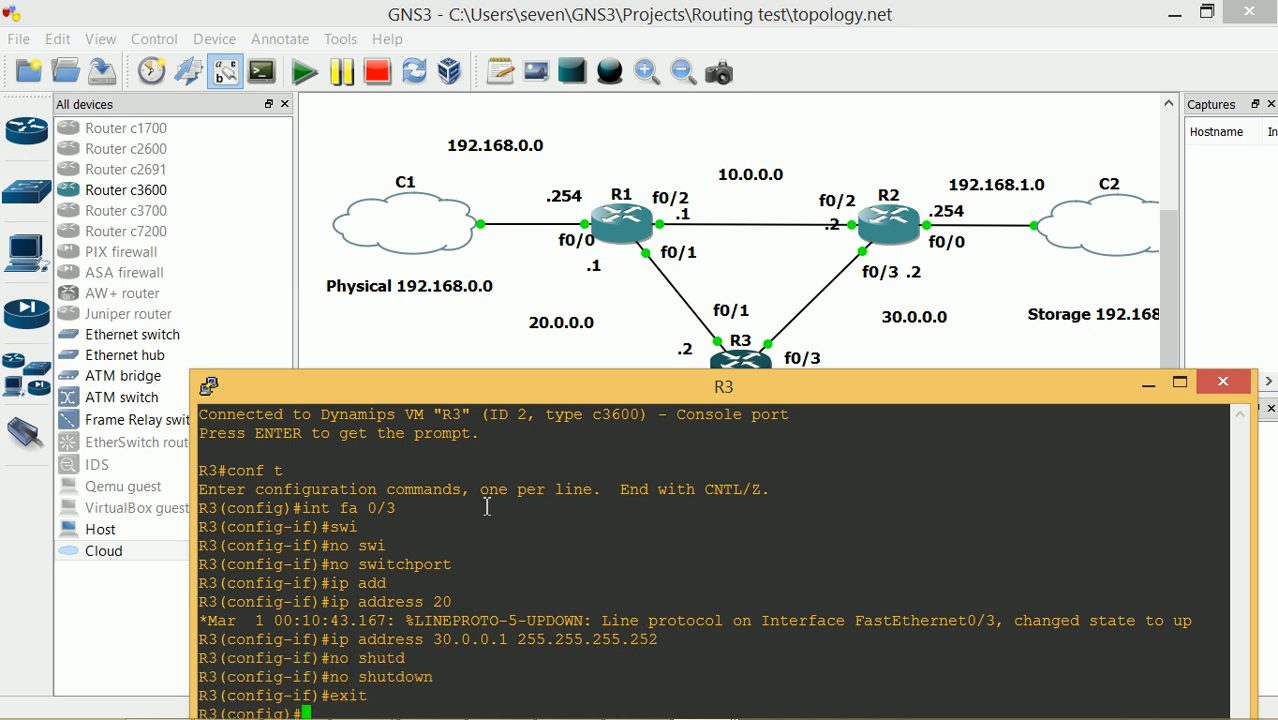
Resize and reposition R3's console window
mouse_move(555, 376)
left_mouse_down()
mouse_move(555, 451)
mouse_move(555, 297)
mouse_move(546, 489)
mouse_move(546, 292)
mouse_move(541, 373)
left_mouse_up()
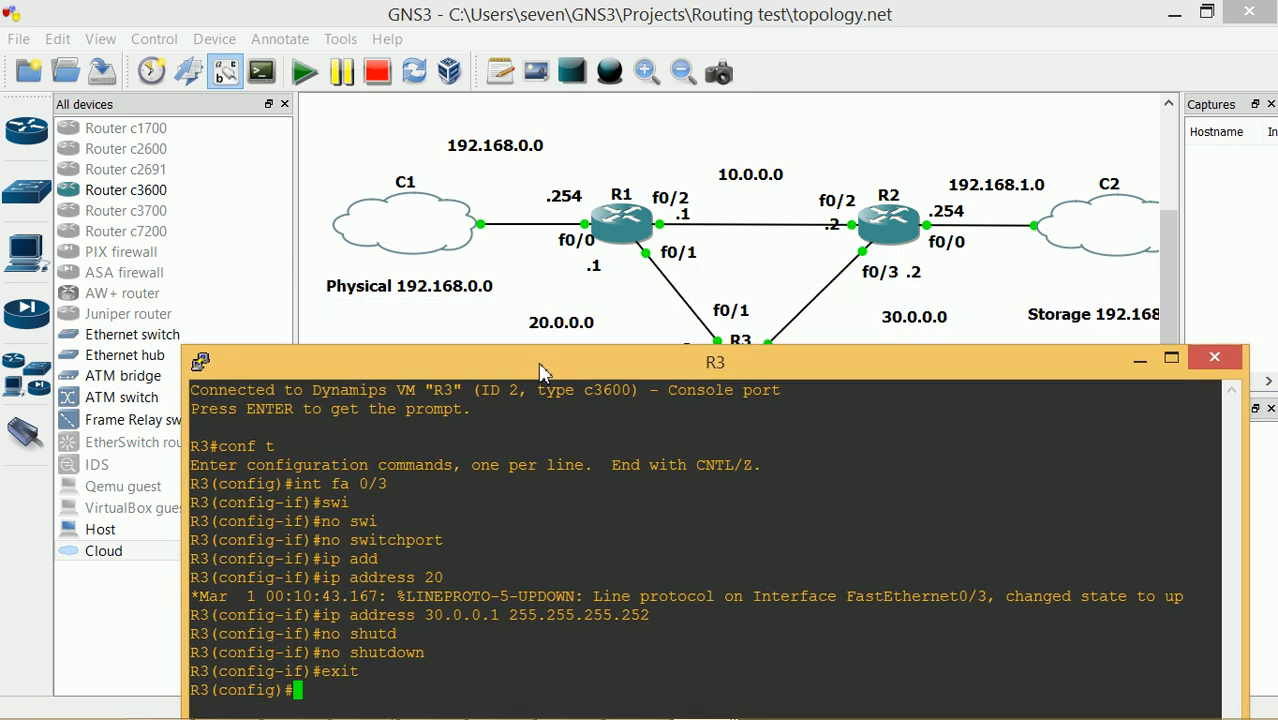
right_click(358, 703)
left_click(601, 586)
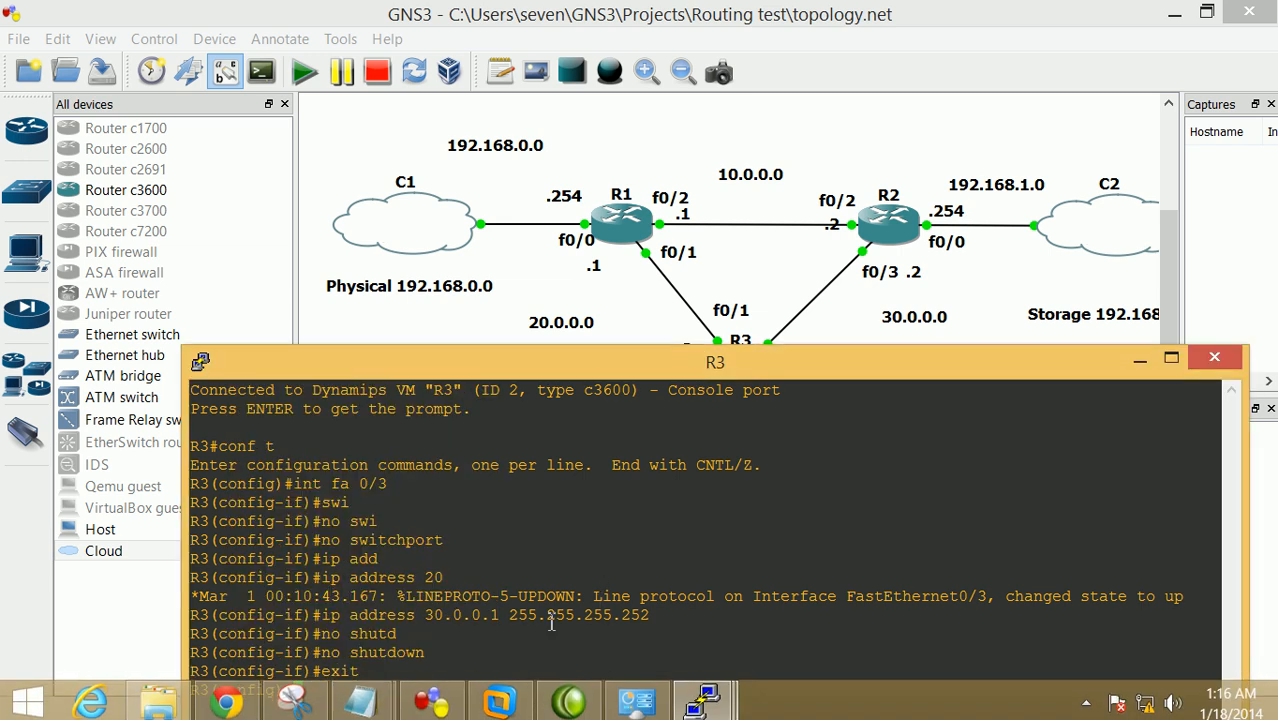
mouse_move(531, 372)
left_mouse_down()
mouse_move(534, 359)
mouse_move(540, 398)
mouse_move(540, 356)
left_mouse_up()
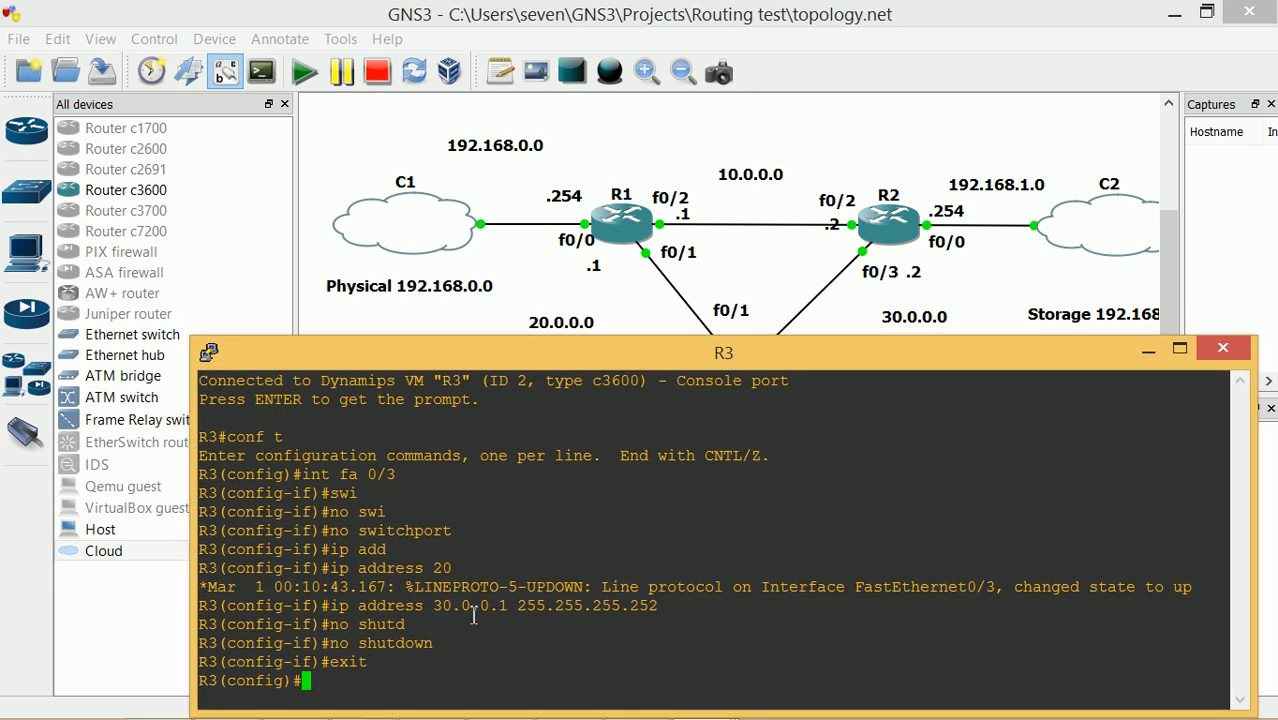
Make R3's FastEthernet0/1 a routed port with no switchport
type("int fa 0/1")
key("Return")
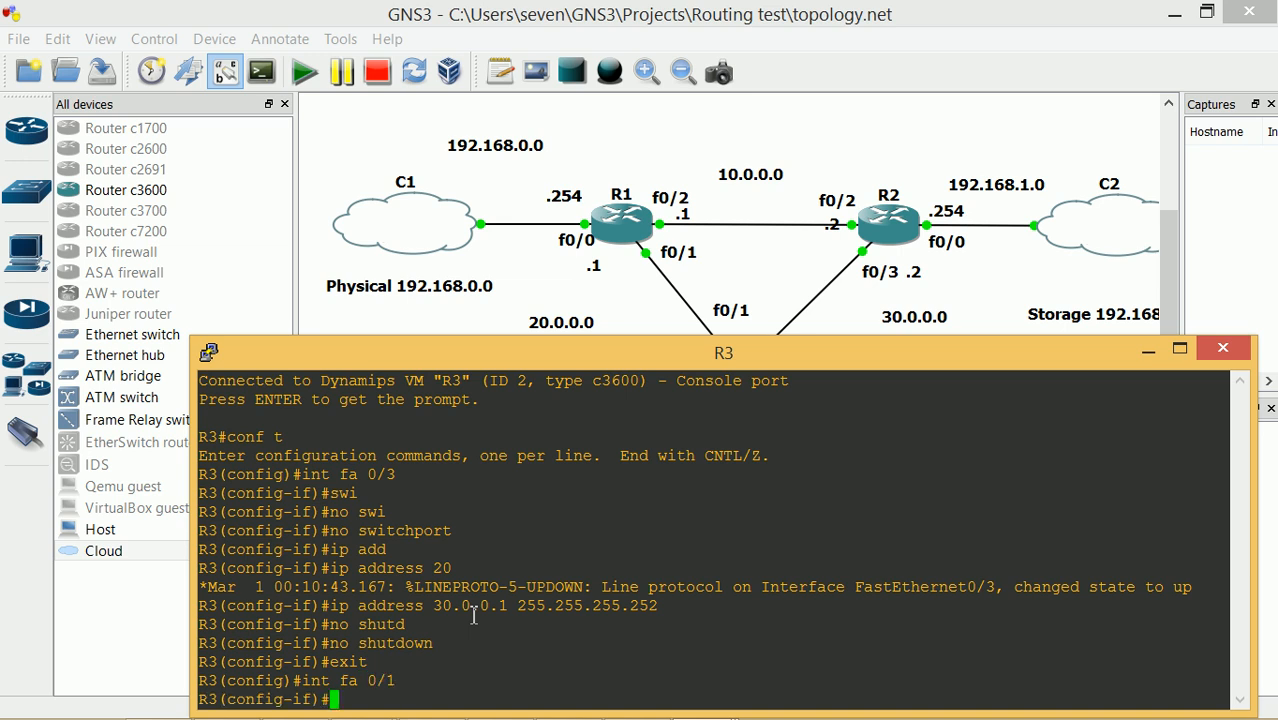
type("wi")
key("Tab")
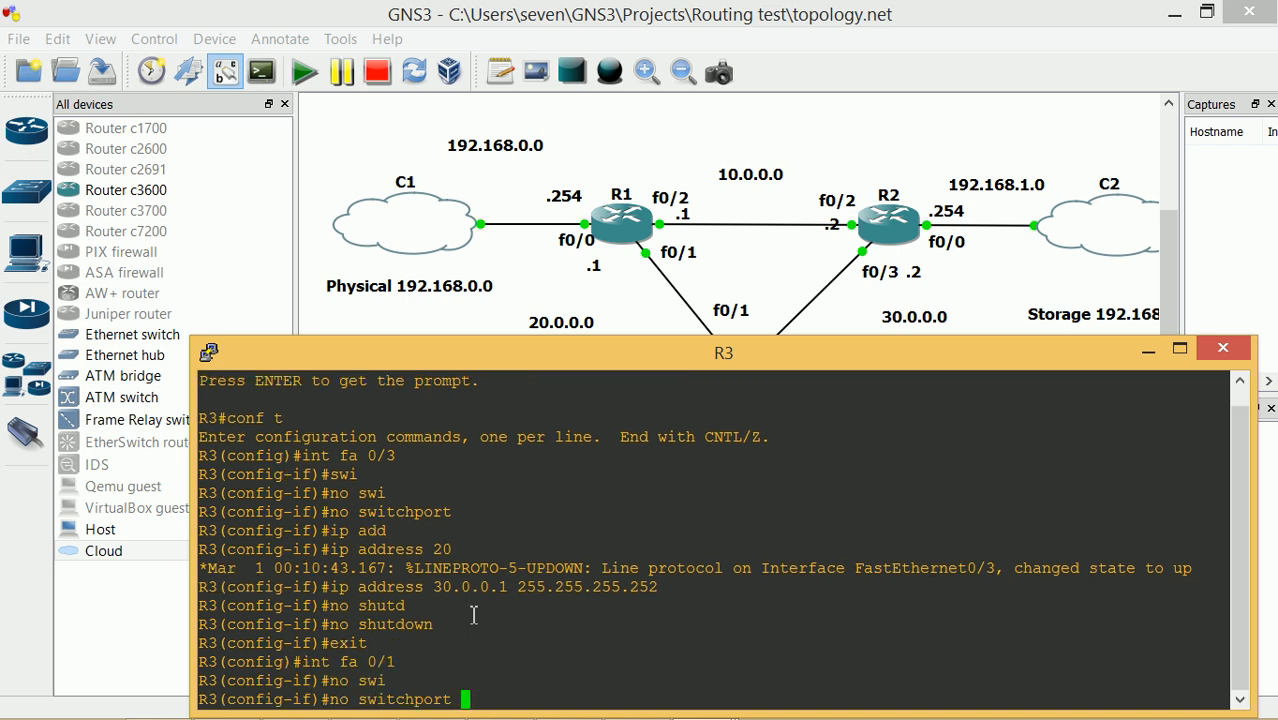
key("Return")
Address f0/1 as 20.0.0.2 255.255.255.252, enable it, and exit the interface
type("ip add")
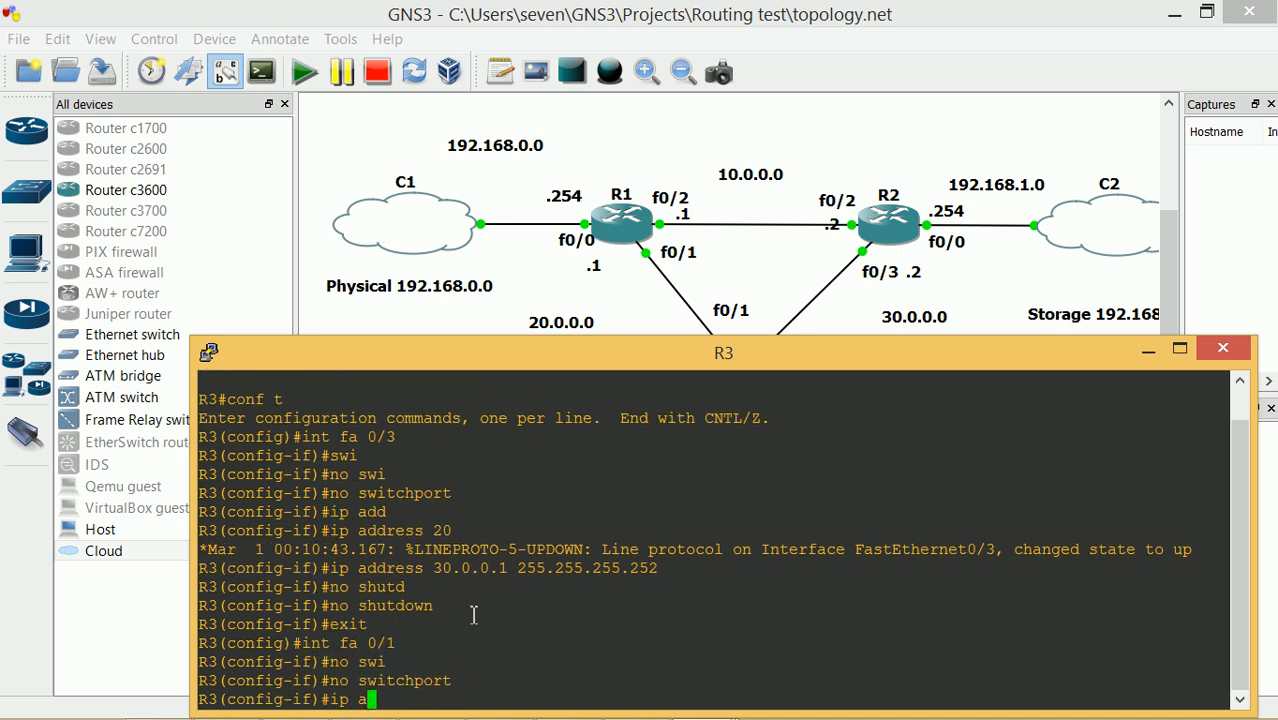
key("Tab")
type("20.0.")
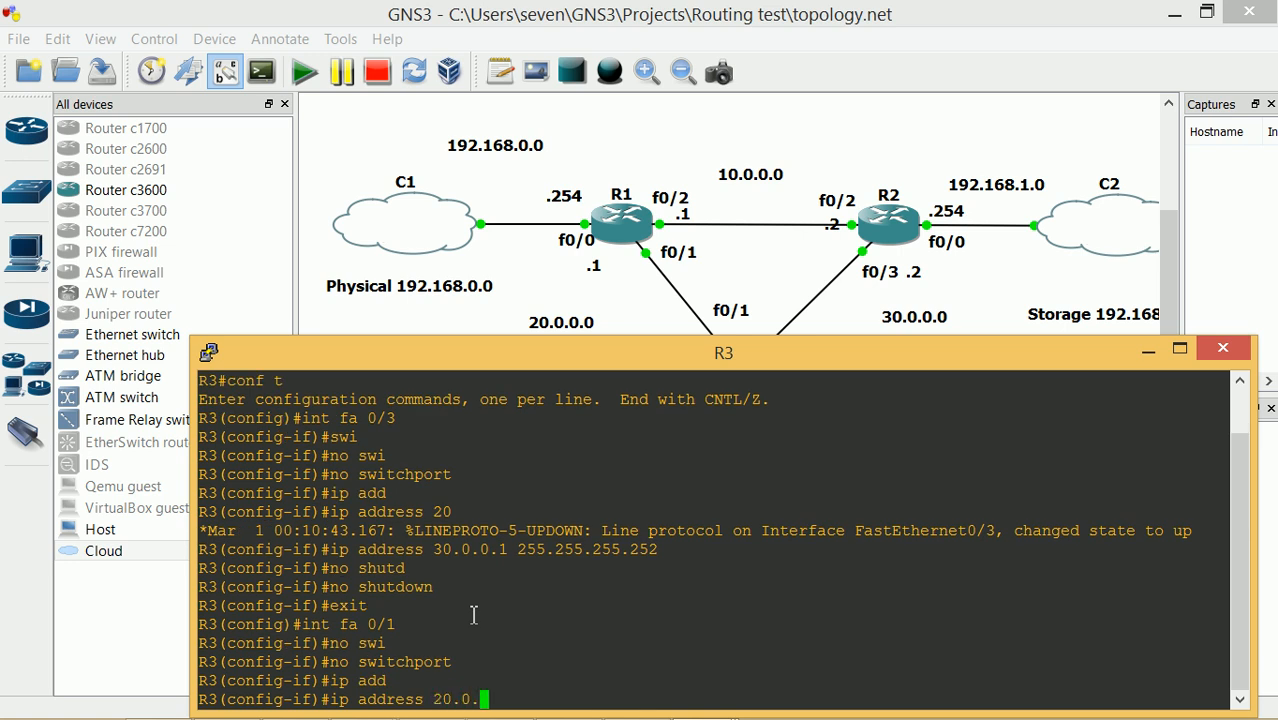
type("0.2 255")
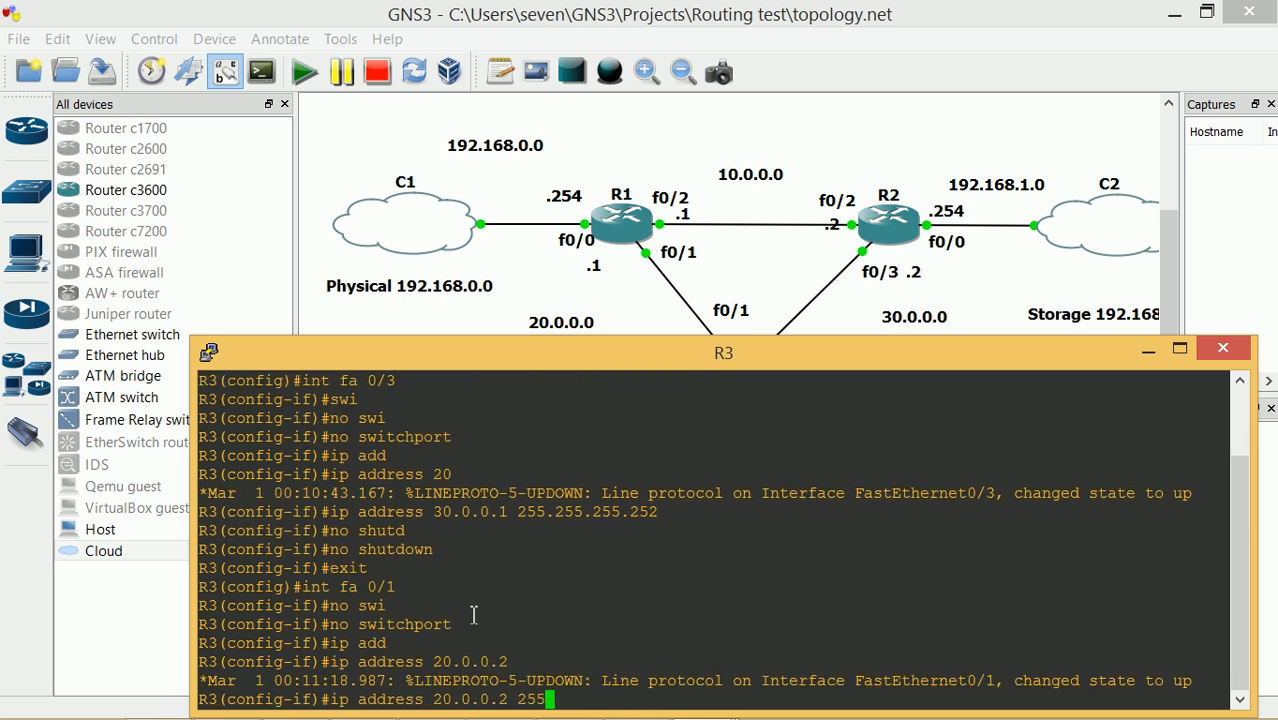
type(".255.255.252")
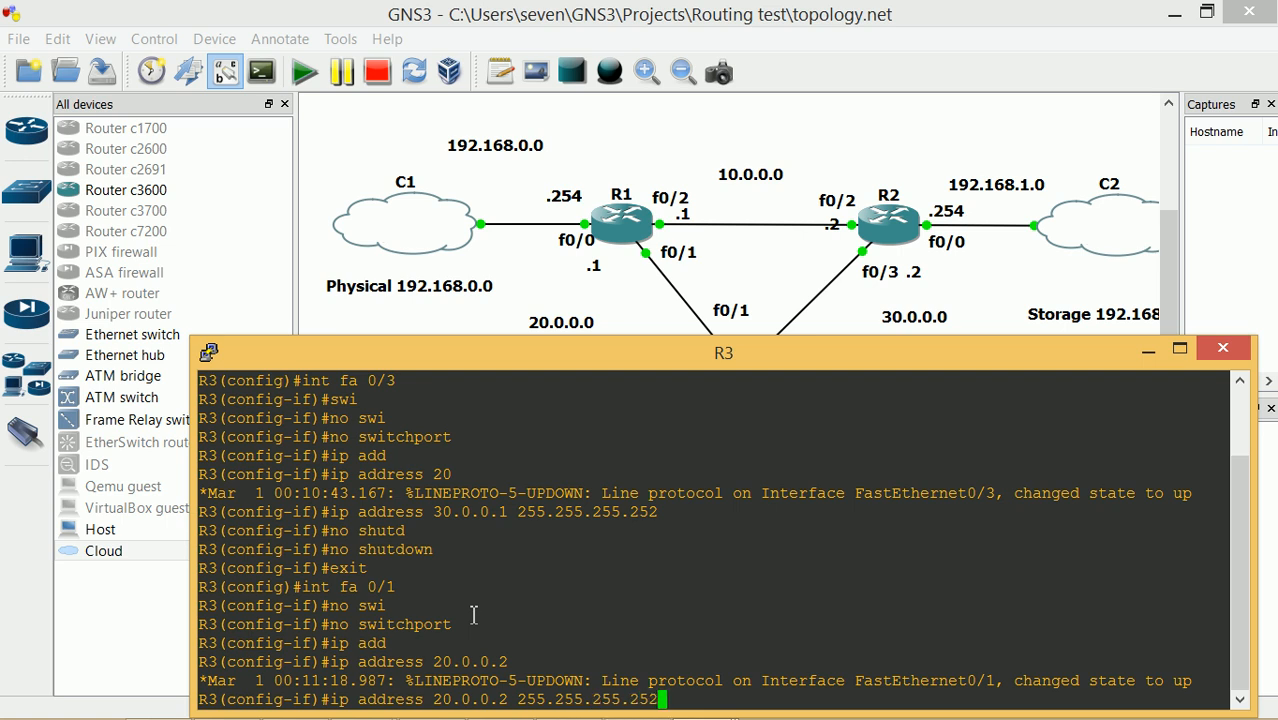
key("Return")
type("no wsh")
key("BackSpace")
key("BackSpace")
key("BackSpace")
type("shutd")
key("Tab")
key("Return")
type("exit")
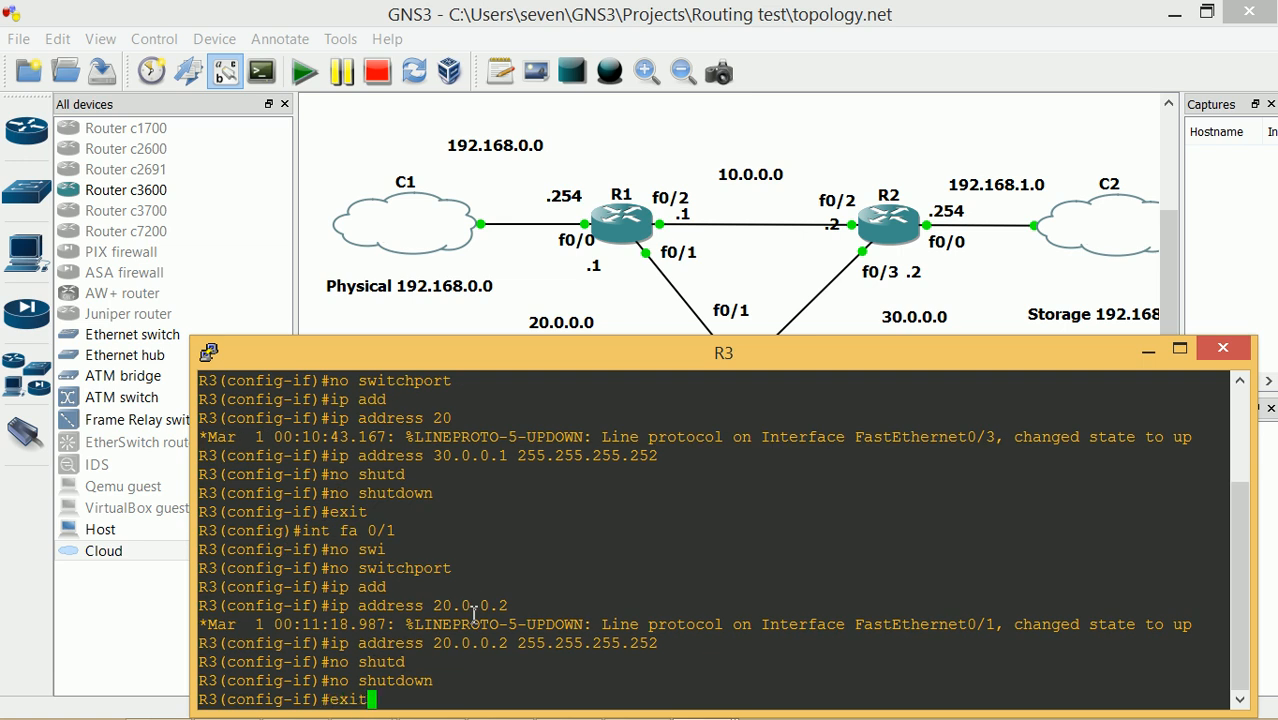
key("Return")
Enter configuration of R3's FastEthernet0/0 and check its links on the topology
type("in t fa 0/0")
key("Return")
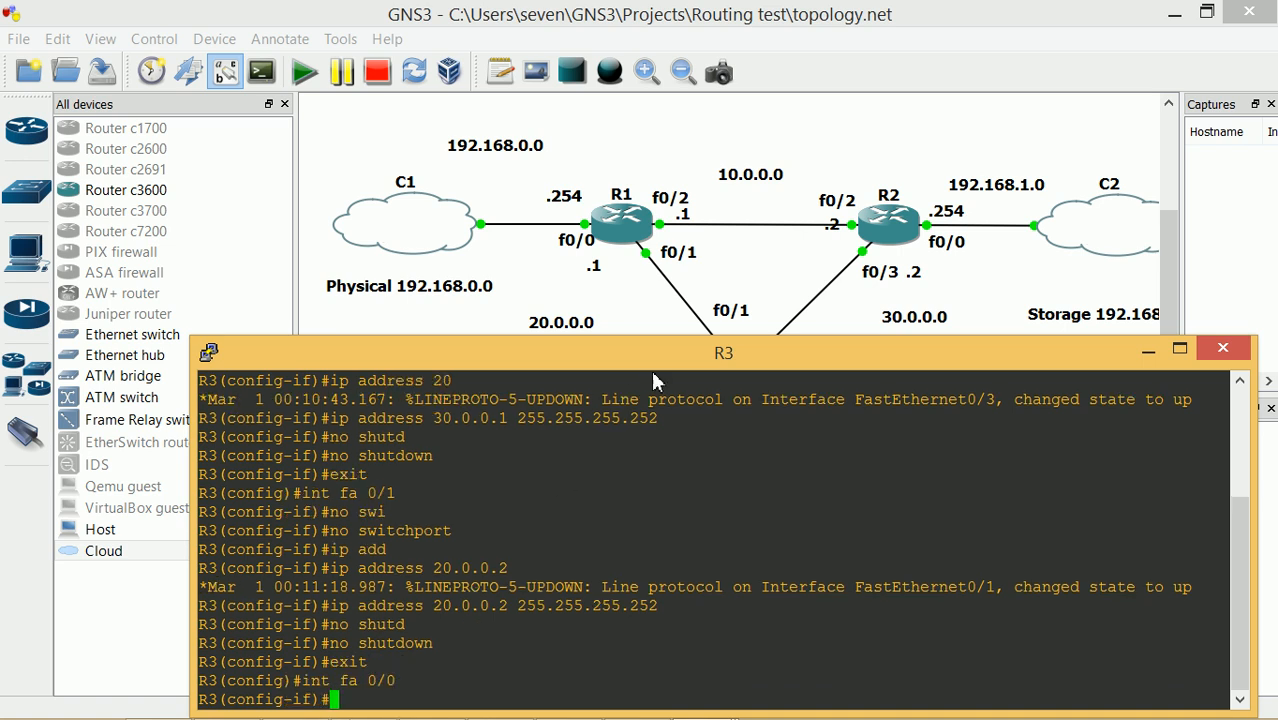
left_click_drag(655, 362, 664, 516)
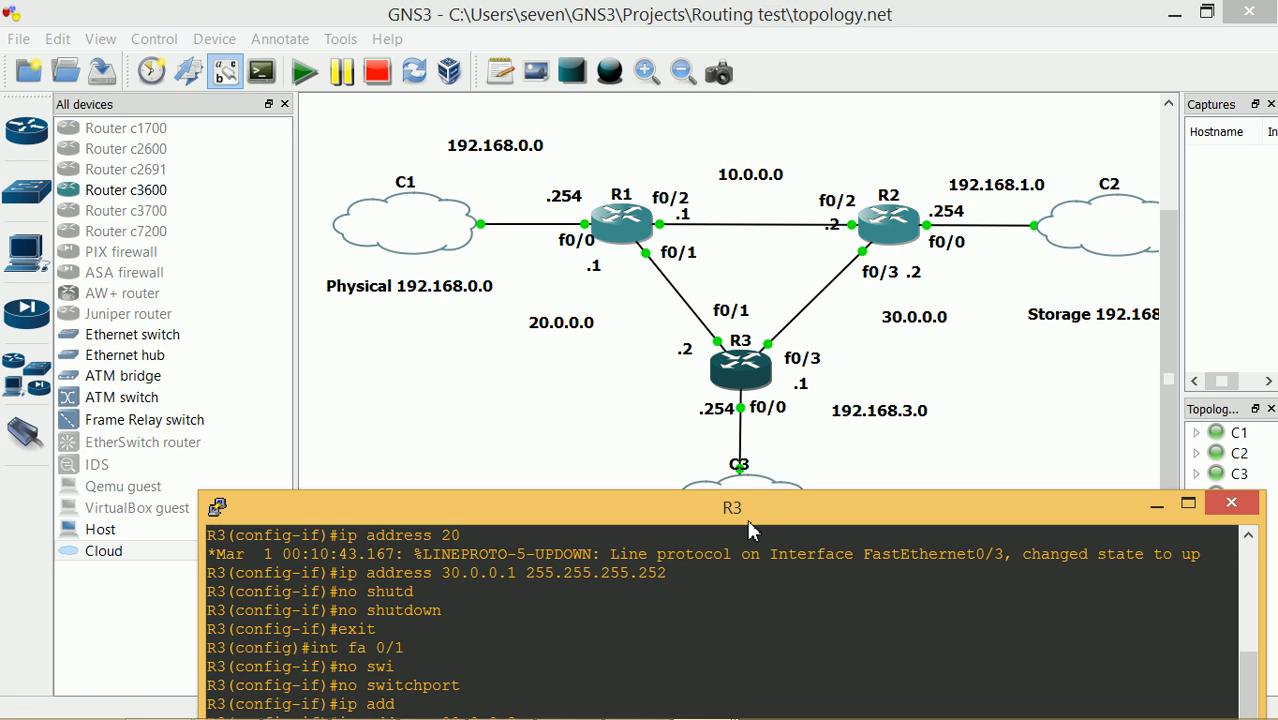
left_click_drag(748, 521, 735, 271)
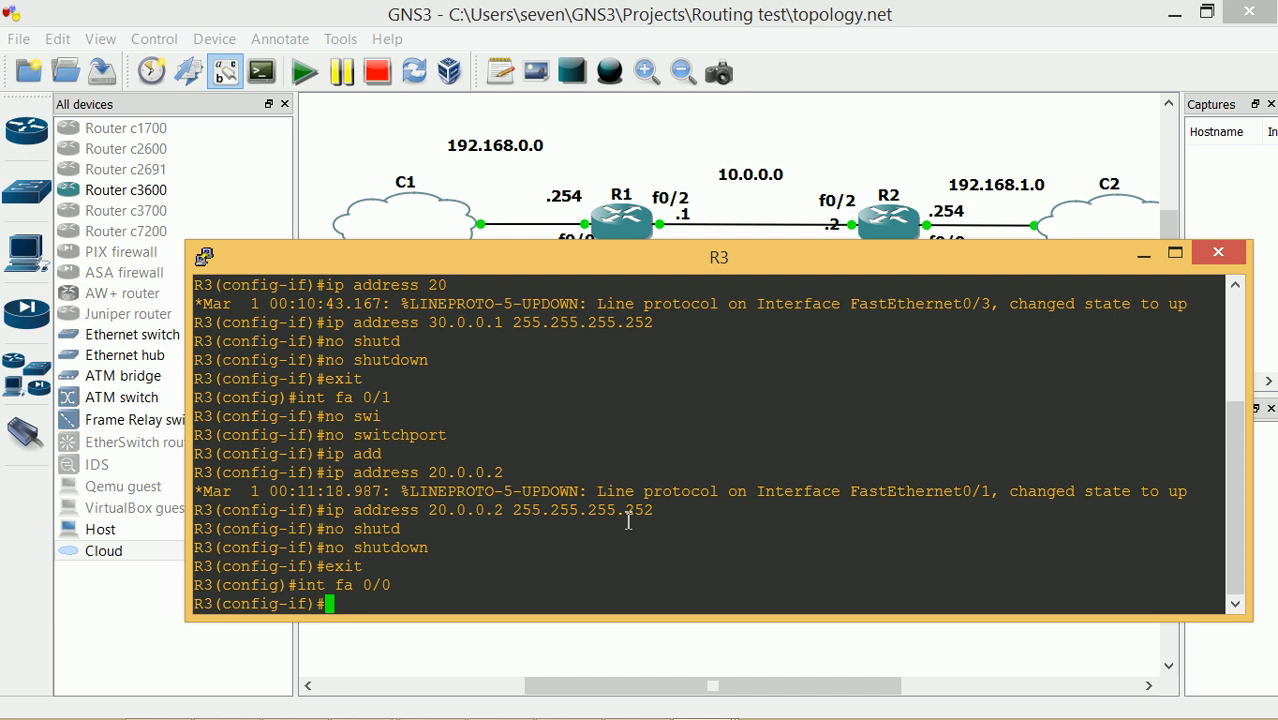
Make R3's FastEthernet0/0 a routed port with no switchport
type("swi")
key("Return")
type("switchport")
key("BackSpace")
key("BackSpace")
key("BackSpace")
key("BackSpace")
key("BackSpace")
key("BackSpace")
key("BackSpace")
key("BackSpace")
key("BackSpace")
key("BackSpace")
type("no swi")
key("Tab")
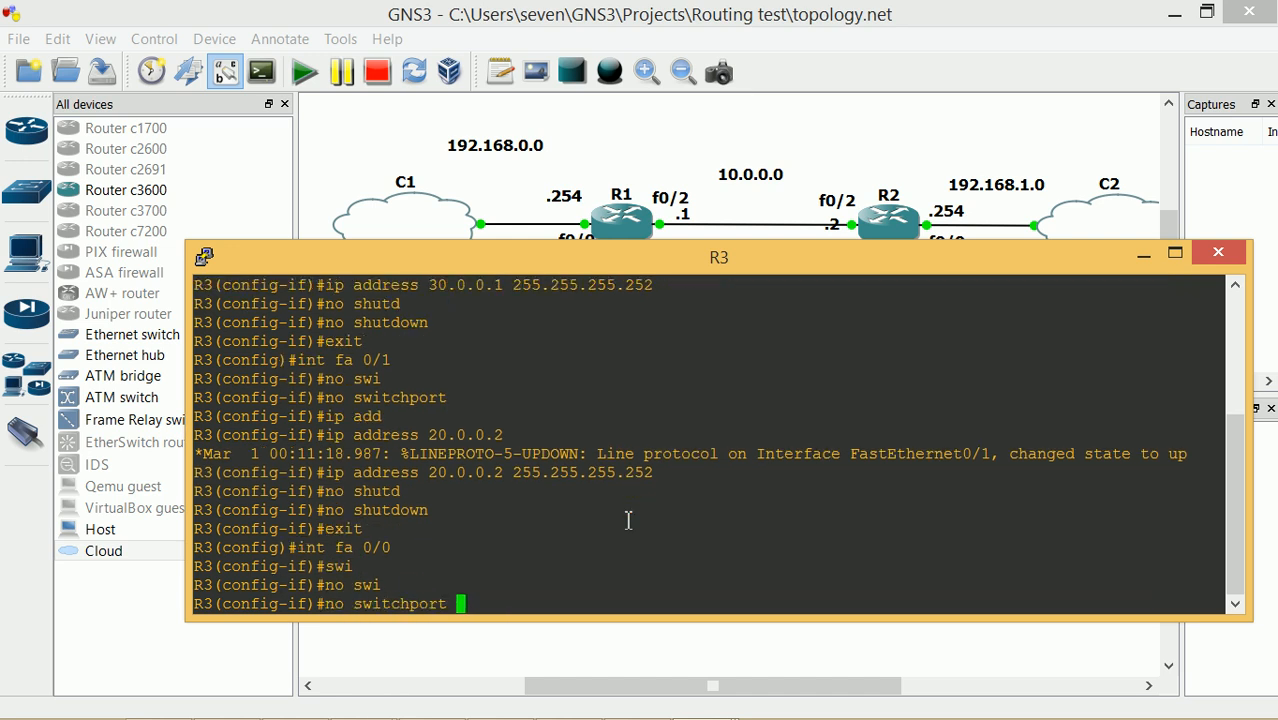
key("Return")
Assign FastEthernet0/0 the address 192.168.3.254 255.255.255.252
type("ip add")
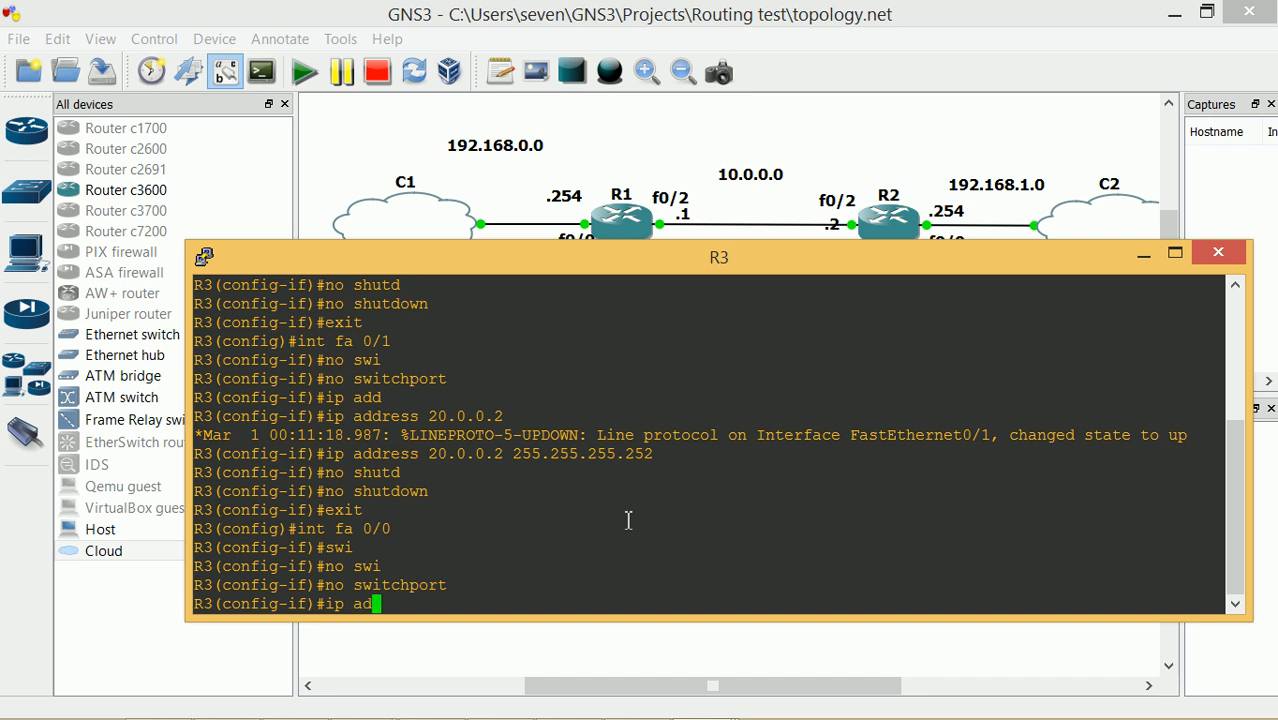
key("Tab")
type("1\\892")
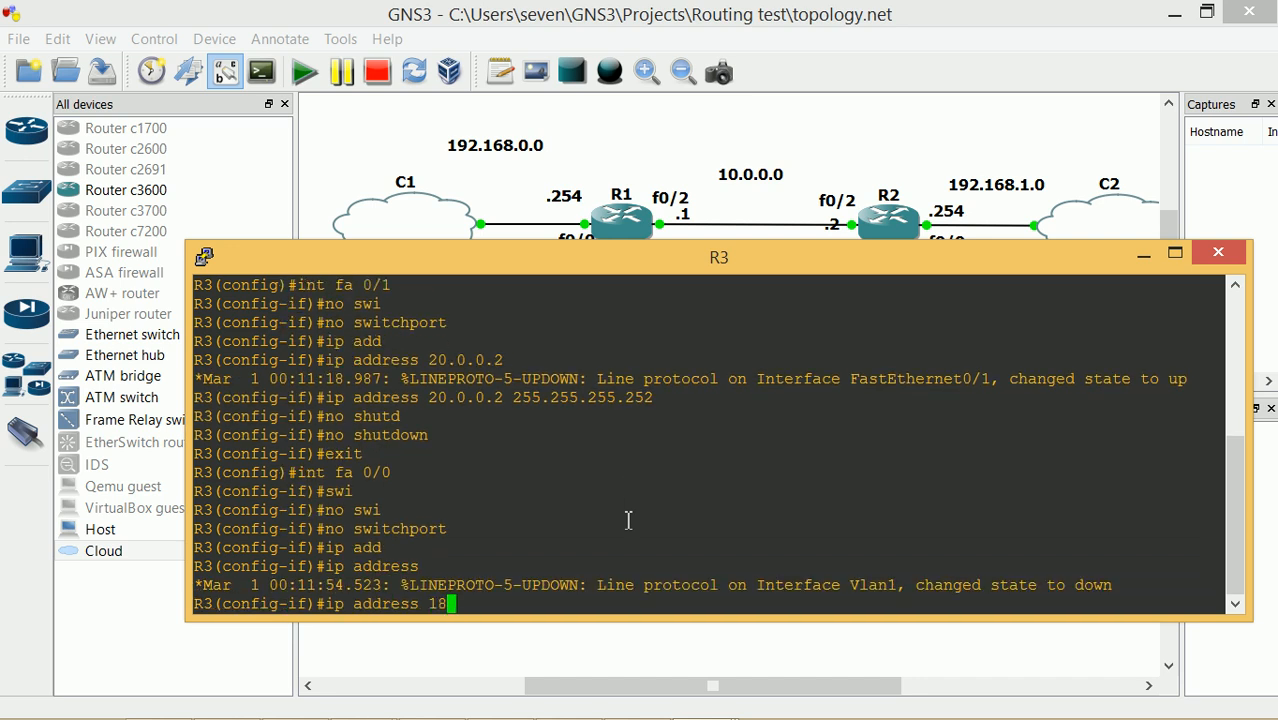
key("BackSpace")
key("BackSpace")
key("BackSpace")
key("BackSpace")
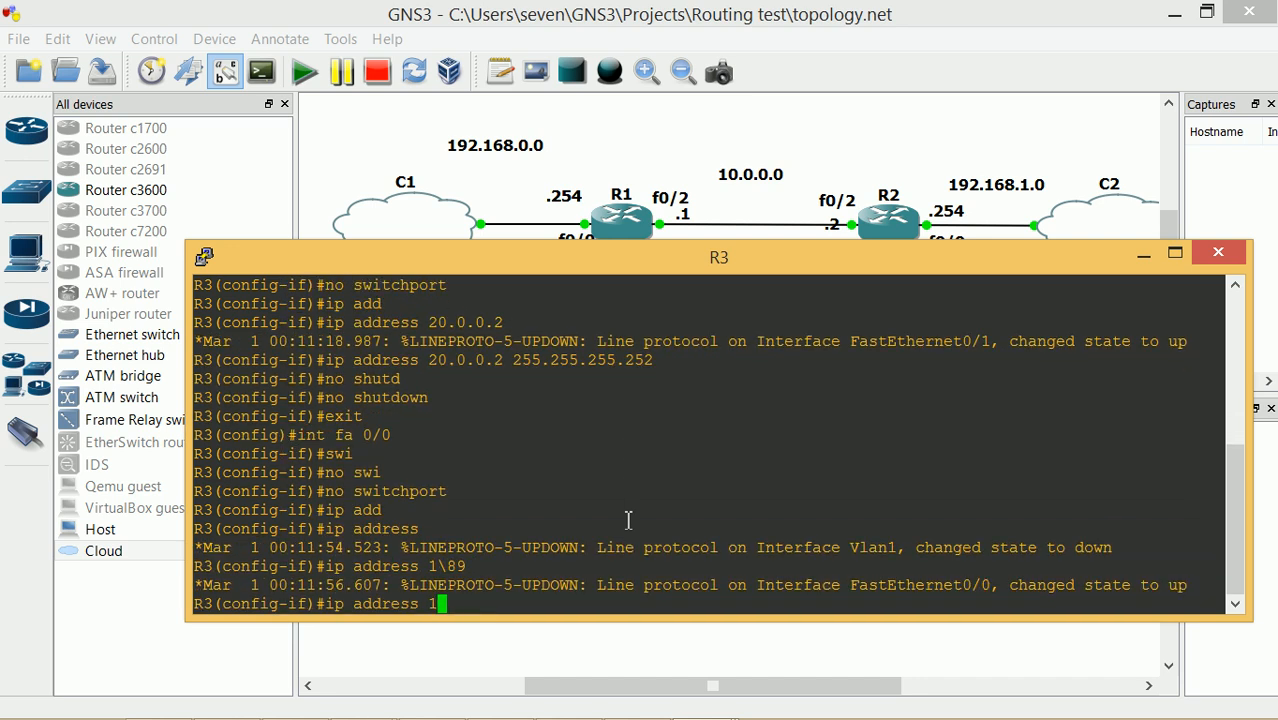
type("92")
type(".168.3")
type(".0")
key("BackSpace")
key("BackSpace")
type(".254 255.255.255.252")
key("Return")
Enable FastEthernet0/0, exit interface configuration, and type hostname 192.168.3.0
type("no shutd")
key("Tab")
key("Return")
type("exit")
key("Return")
type("host")
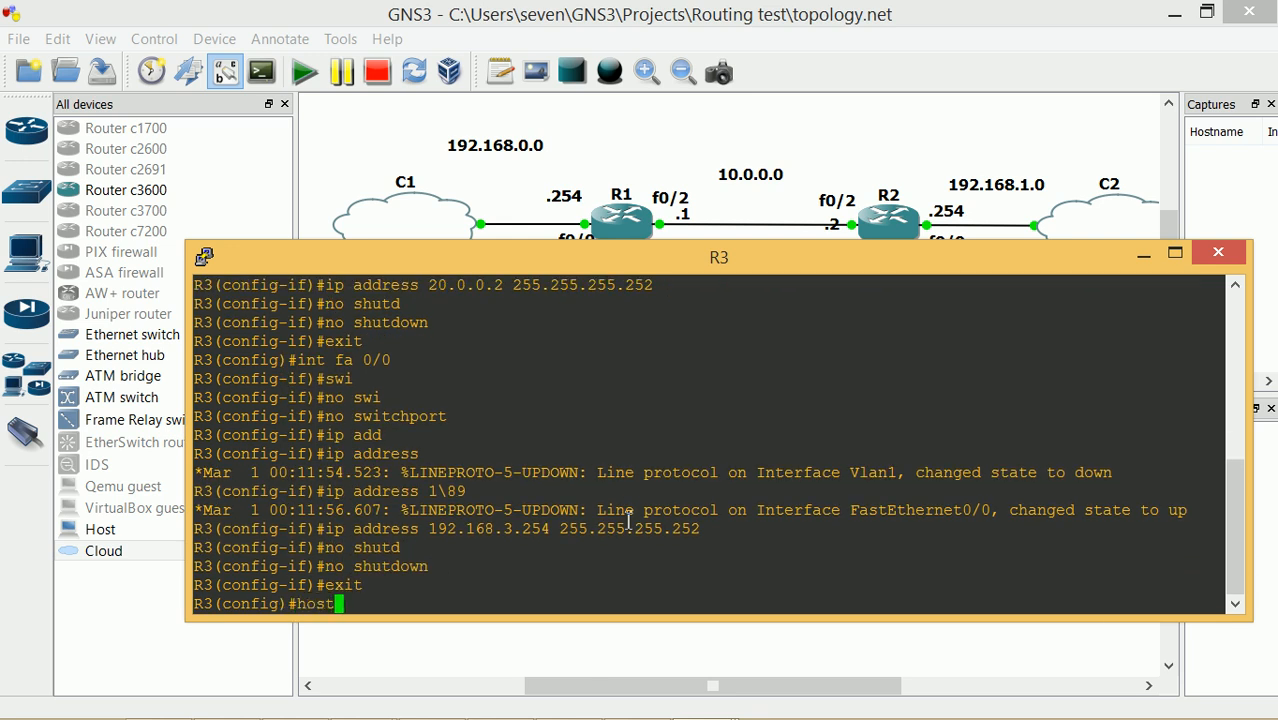
type("name 192.168.3.0")
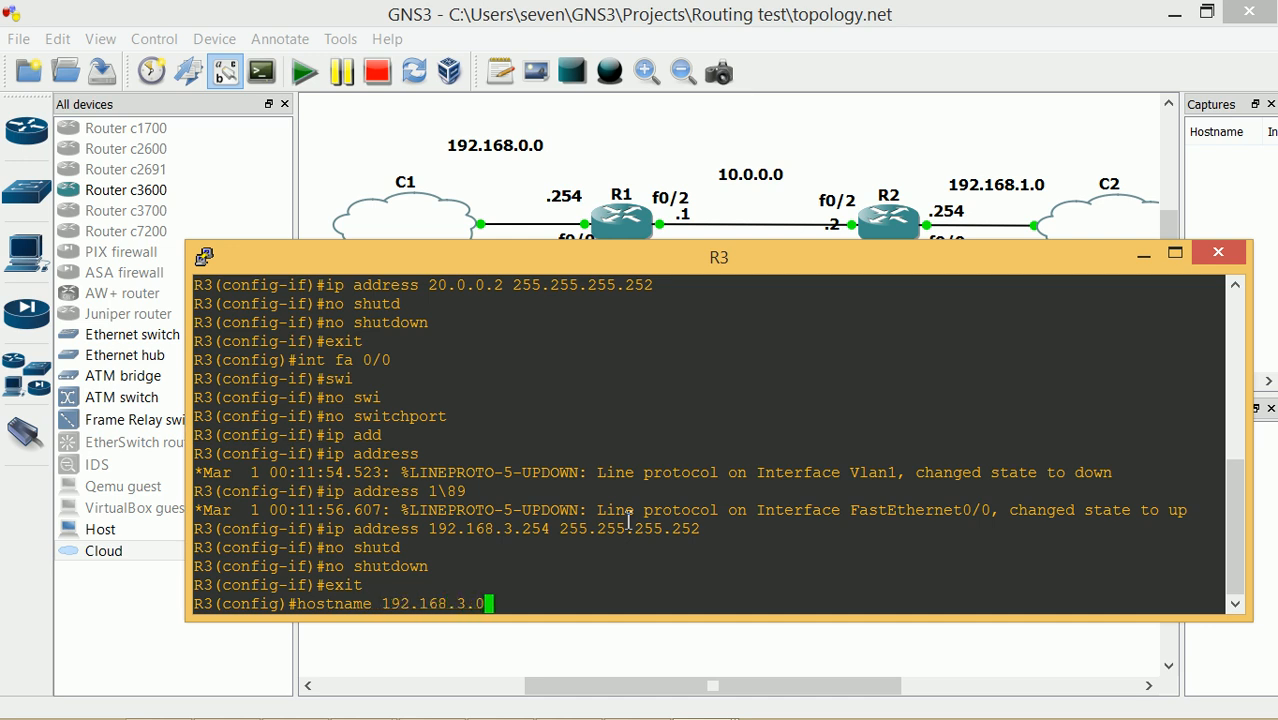
Apply hostname 192.168.3.0 to R3 and save its config to startup-config
key("Return")
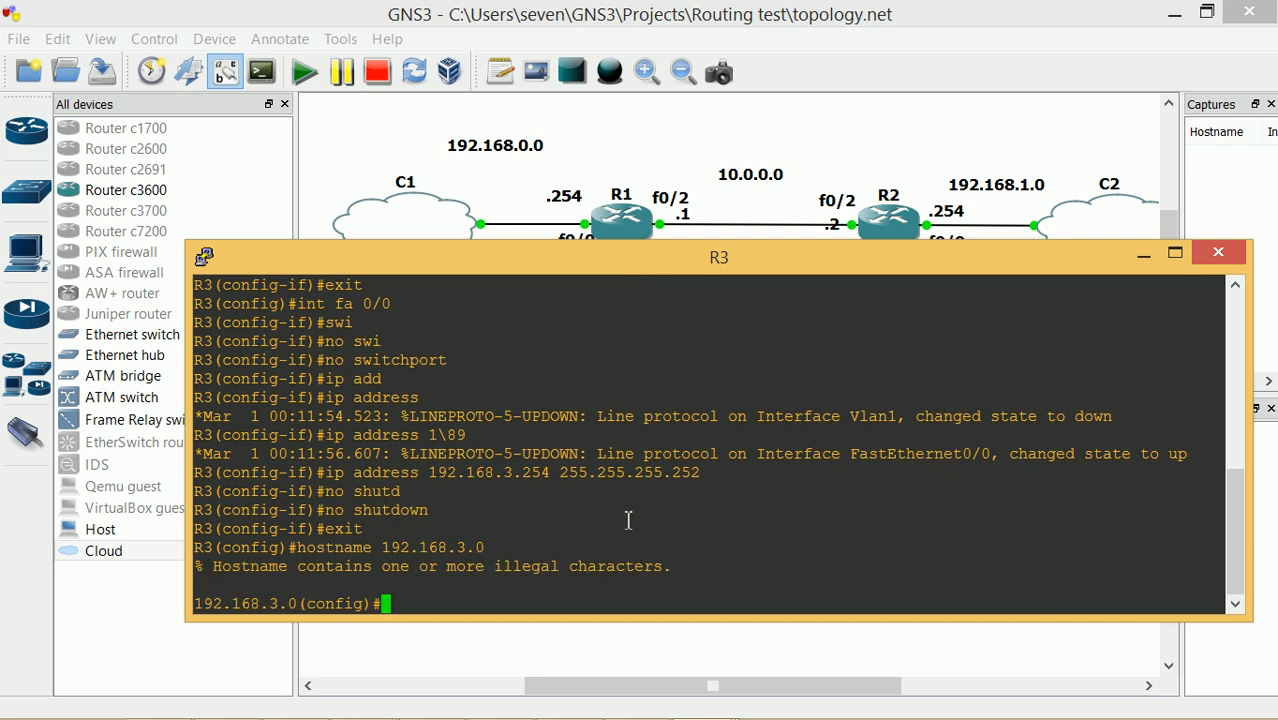
type("exit")
key("Return")
type("cop")
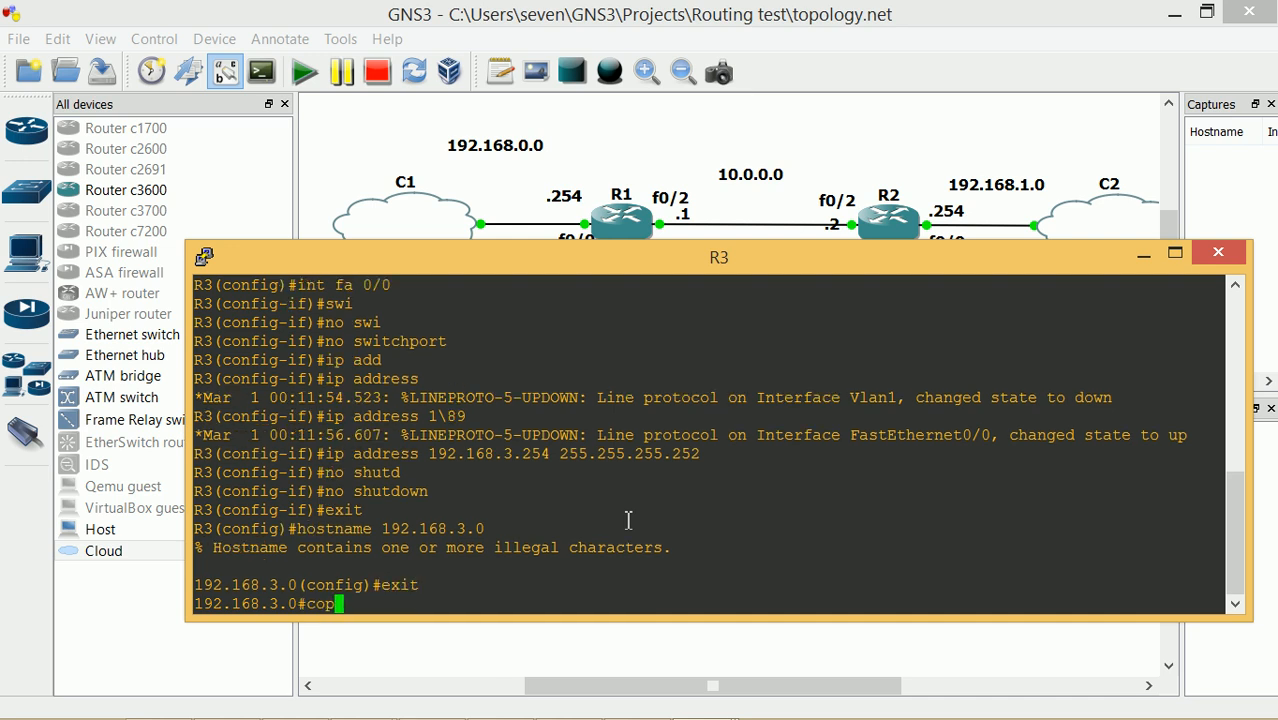
type("y run star")
key("Tab")
key("Return")
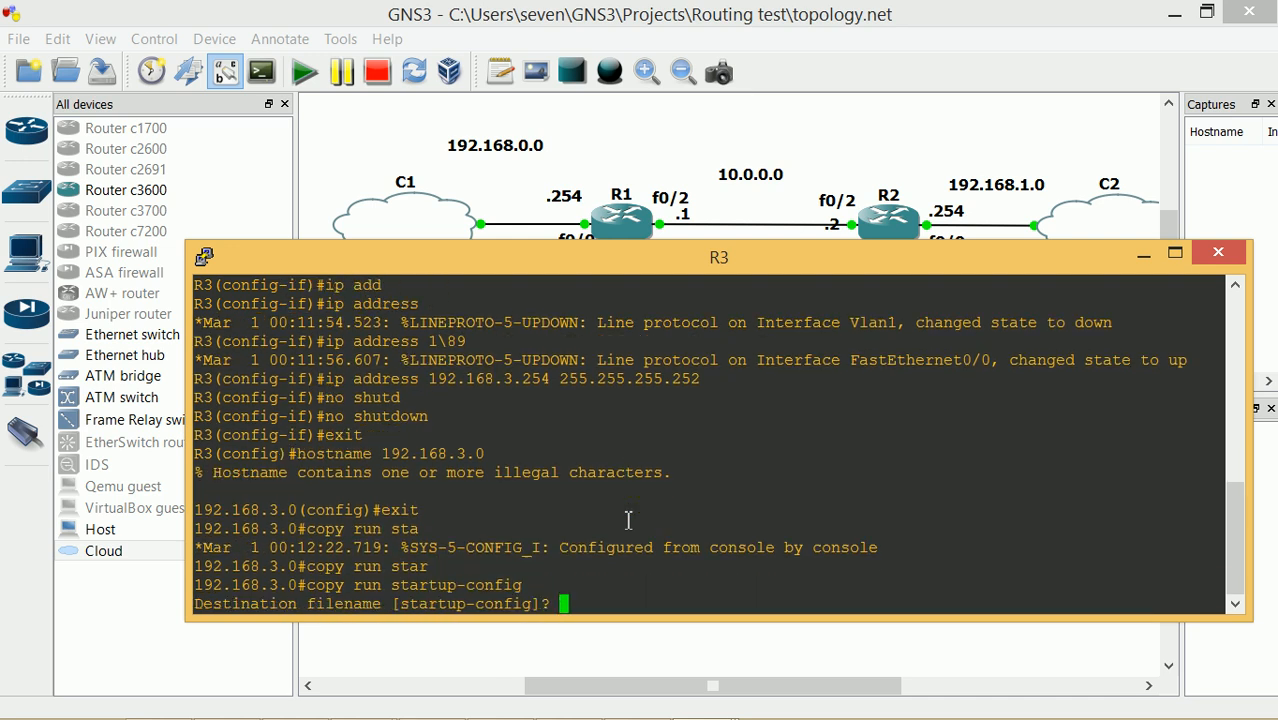
key("Return")
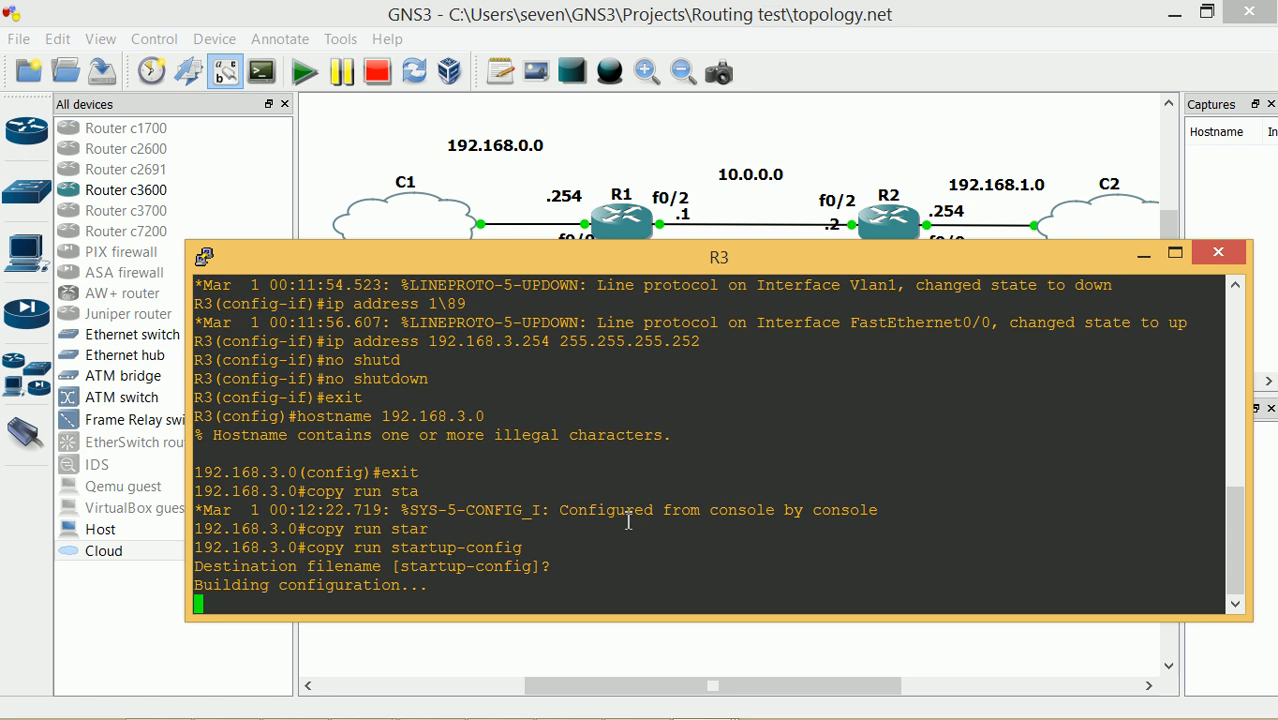
Run show ip int brief on R3 to list its interface addresses
type("show ip")
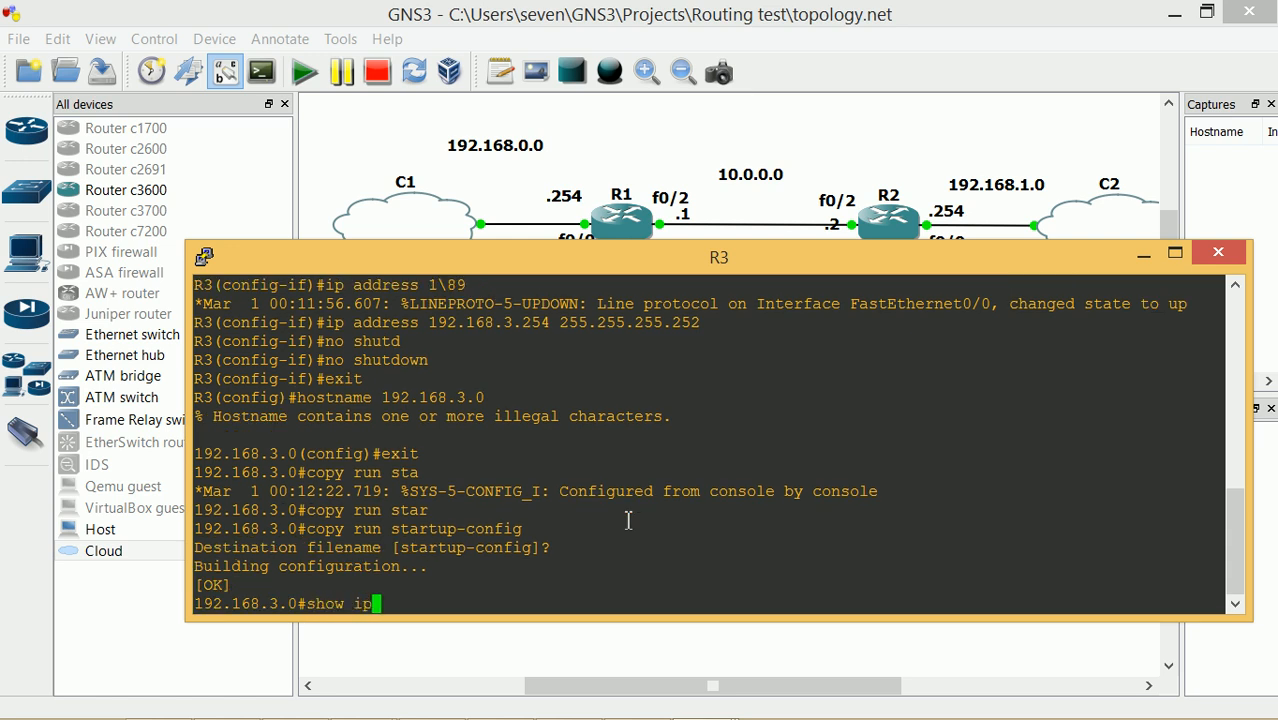
type(" int b ri")
key("Tab")
key("BackSpace")
key("BackSpace")
key("BackSpace")
type("ri")
key("Tab")
key("Return")
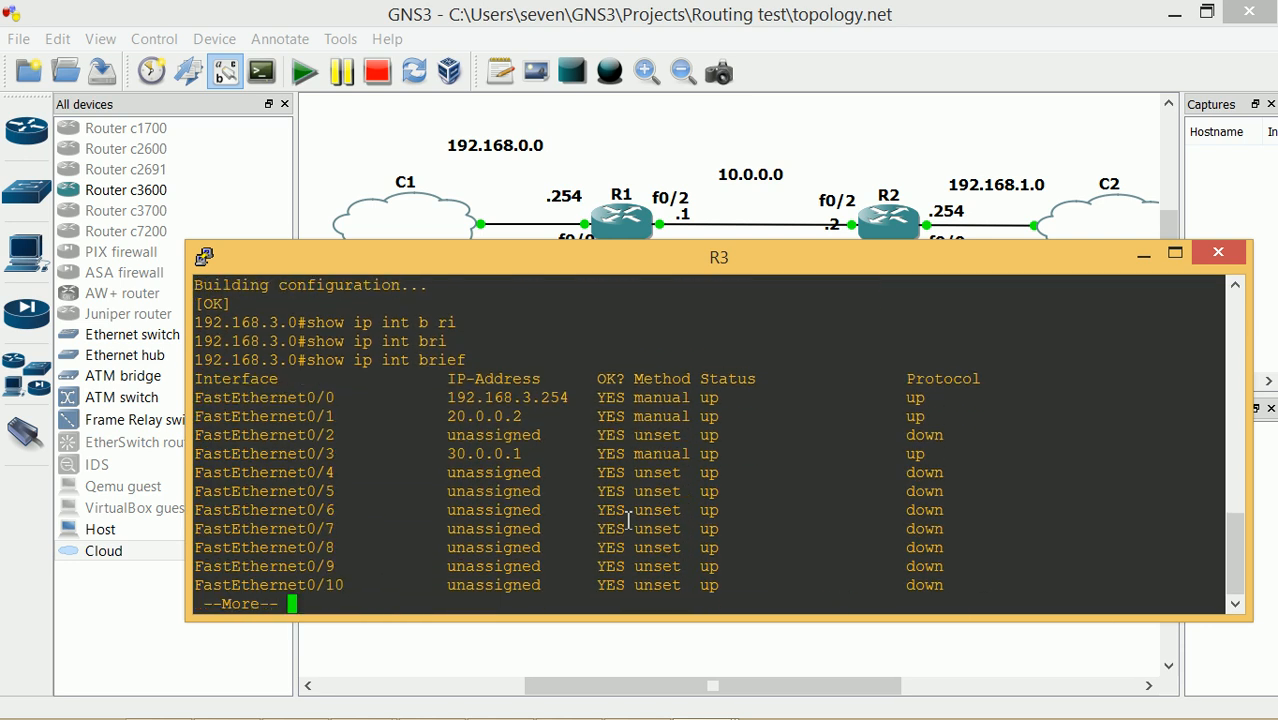
Page R3's interface summary through to FastEthernet0/10 and move the console aside
key("space")
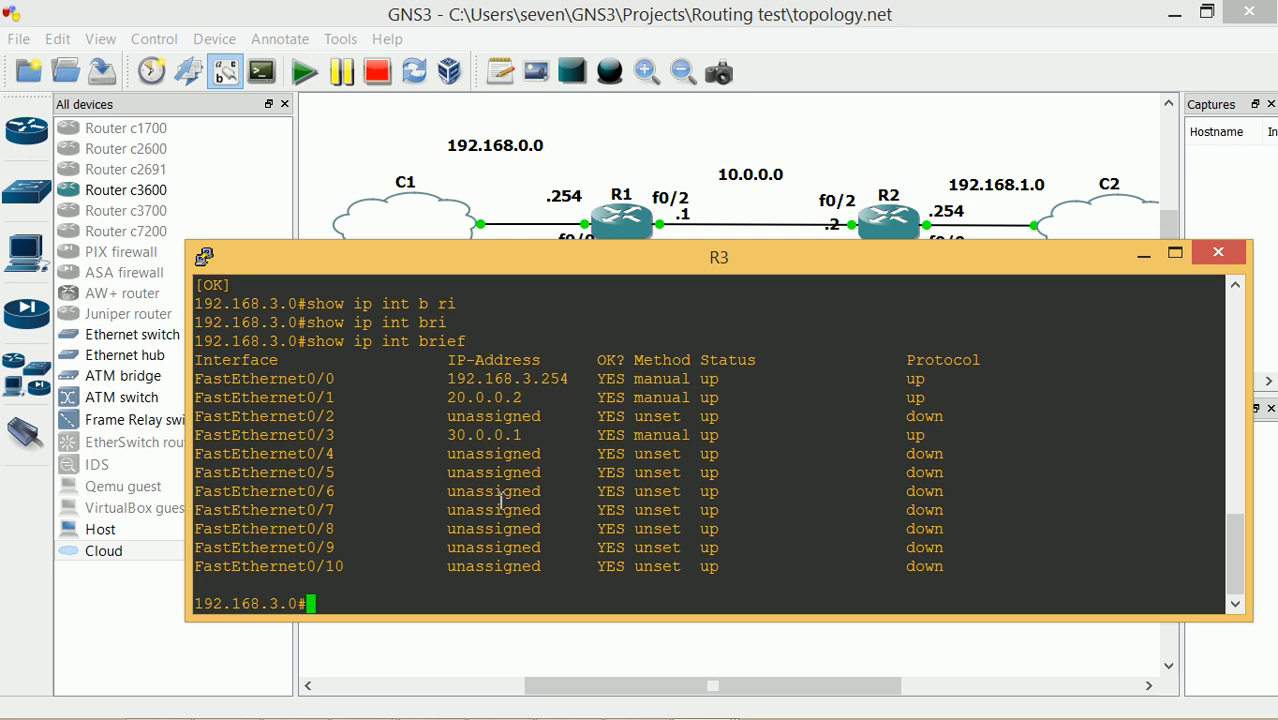
left_click_drag(708, 271, 697, 295)
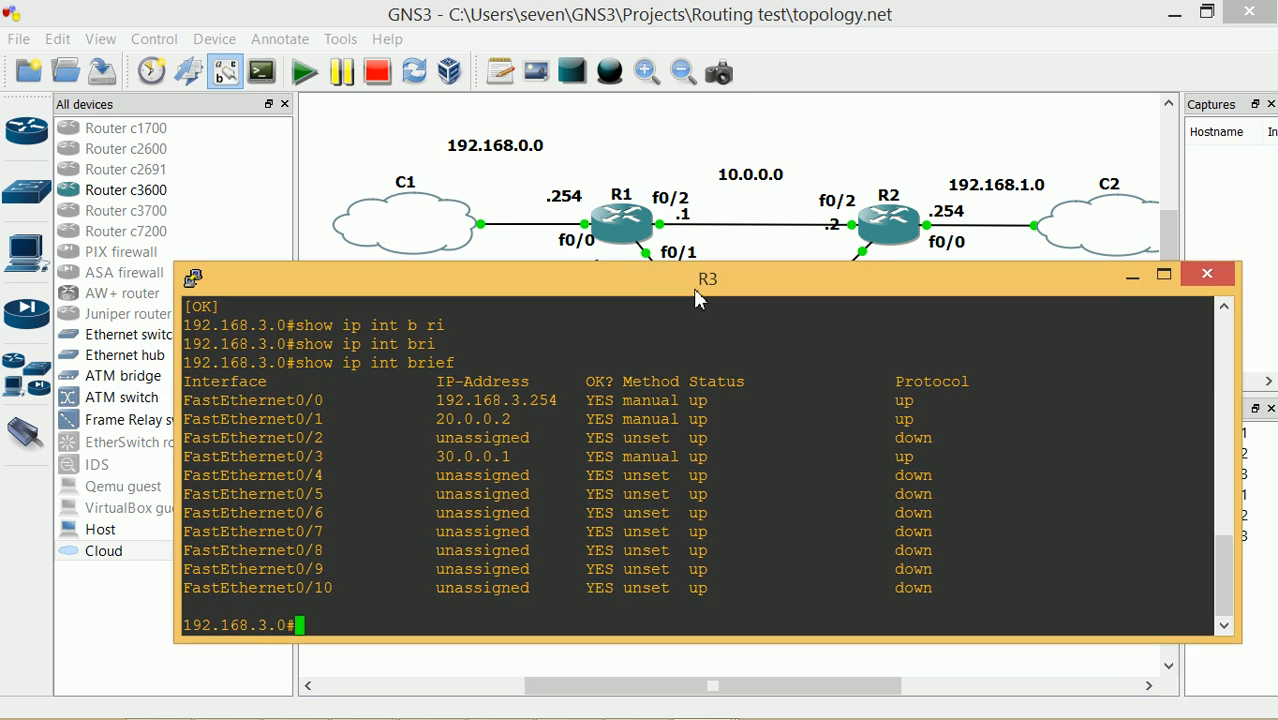
Hide R3's console and bring up R1's console, quitting its paged listing
left_click(1131, 280)
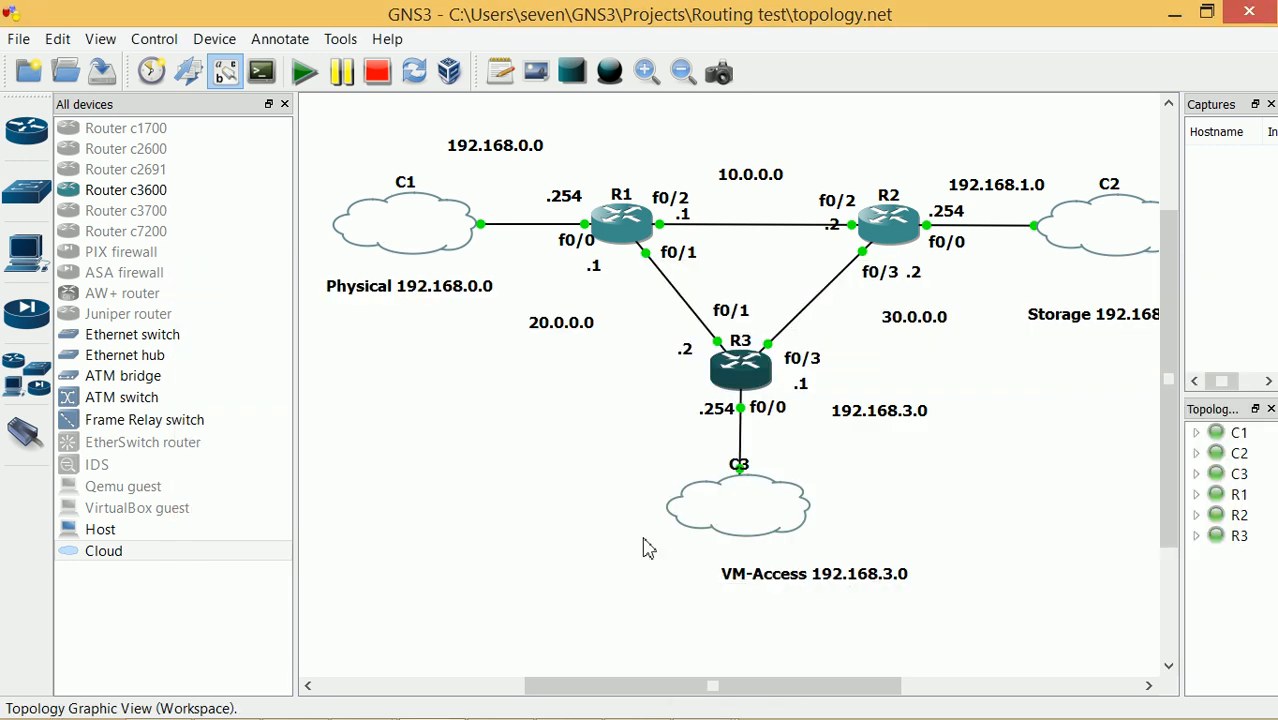
mouse_move(441, 717)
left_click(693, 698)
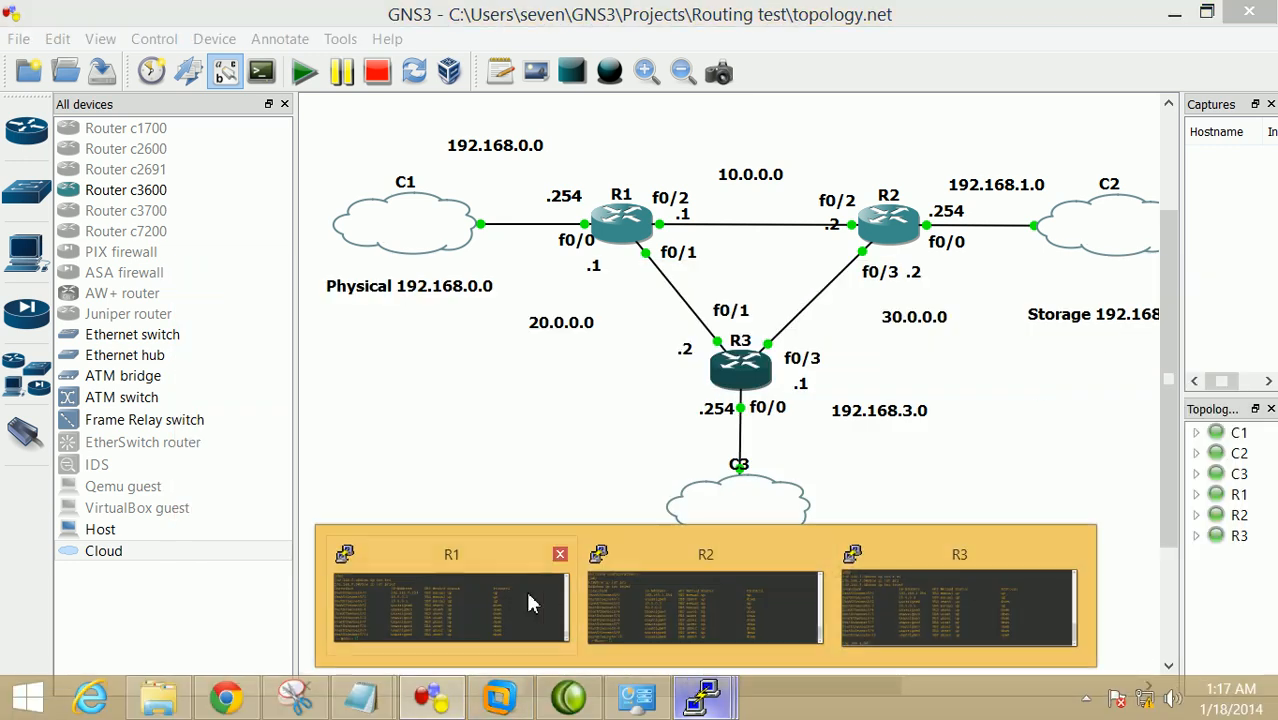
left_click(548, 602)
left_click_drag(608, 372, 662, 360)
key("q")
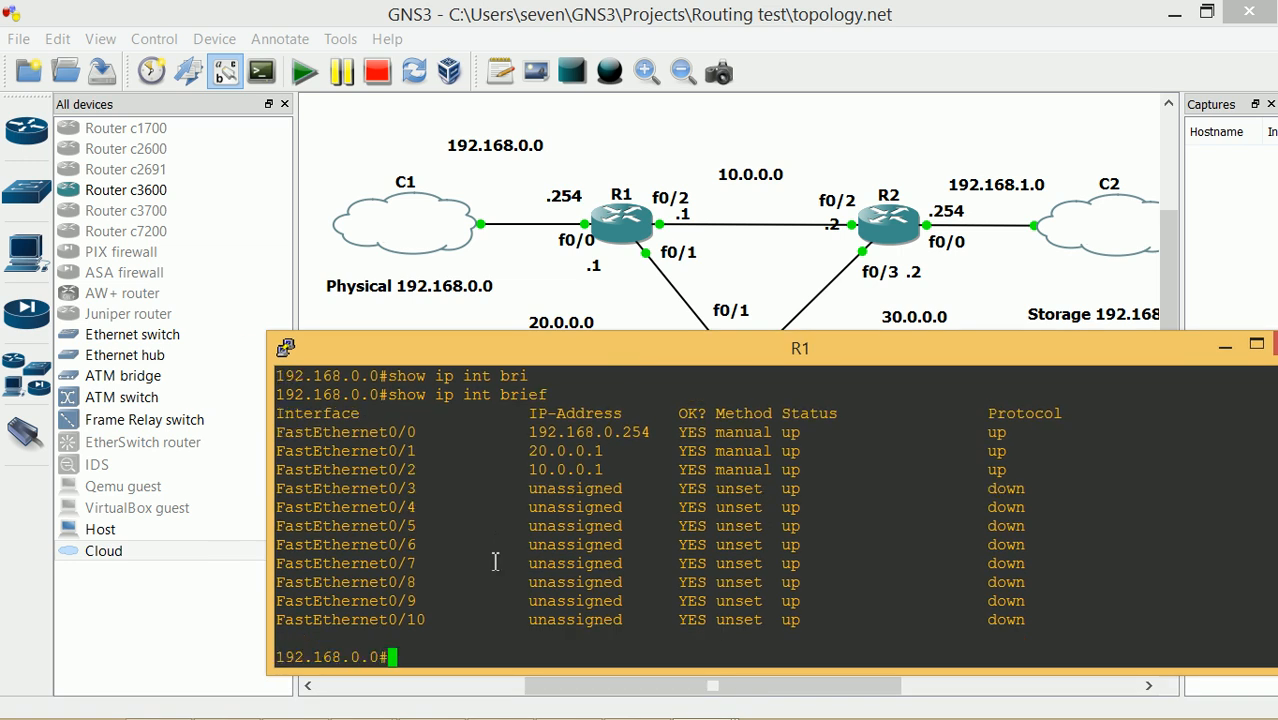
From R1, ping 10.0.0.2 and 20.0.0.2, both succeeding at 4/5
type("ping 10.0.0.2")
key("Return")
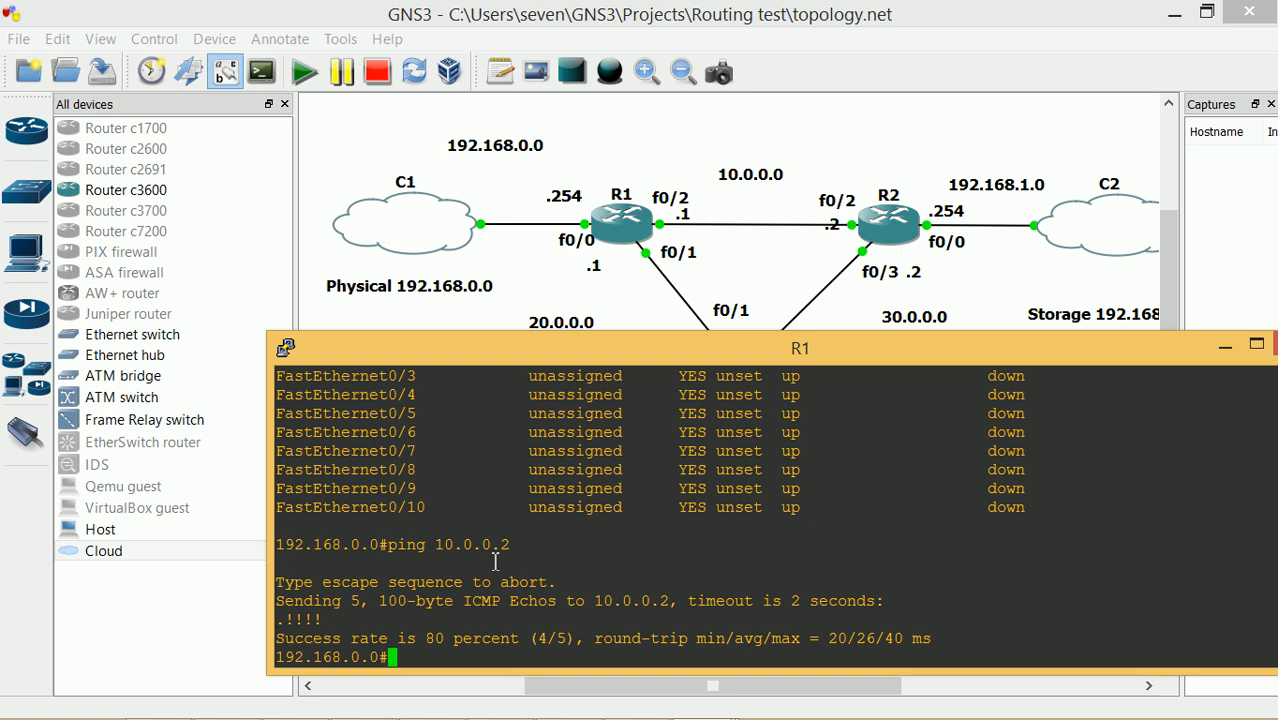
type("ping 20.0.0.2")
key("Return")
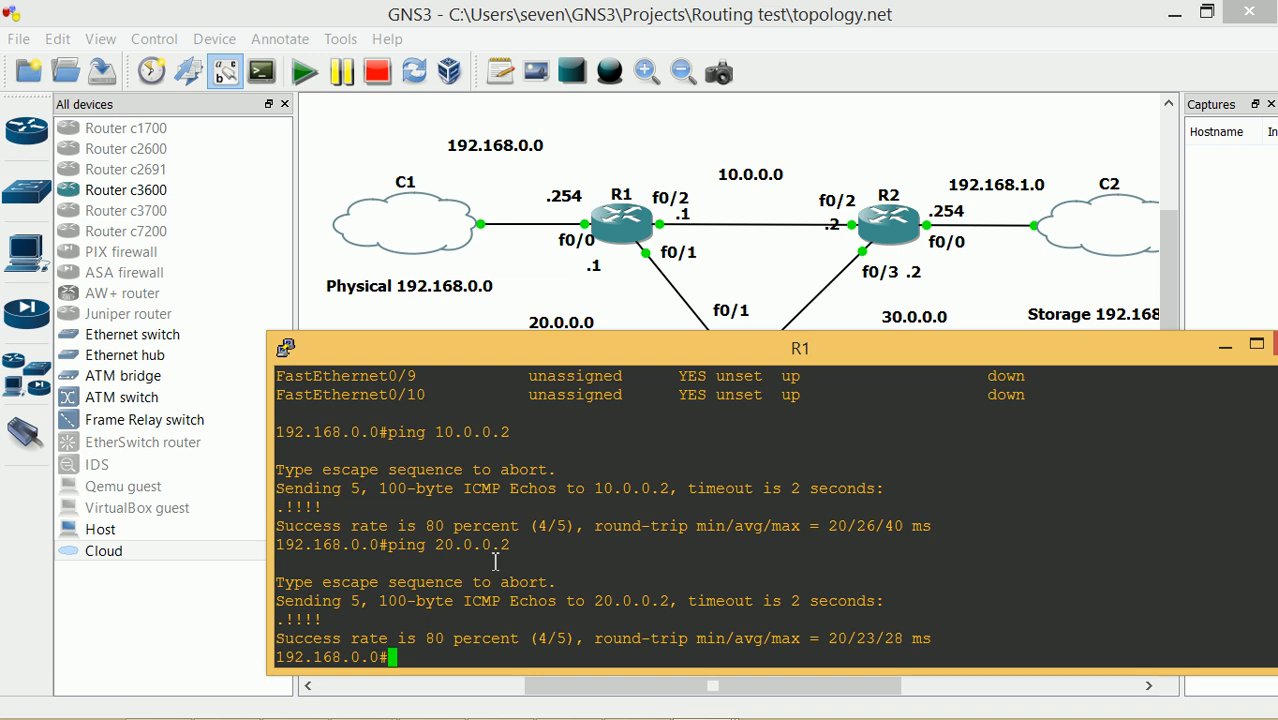
left_click(705, 700)
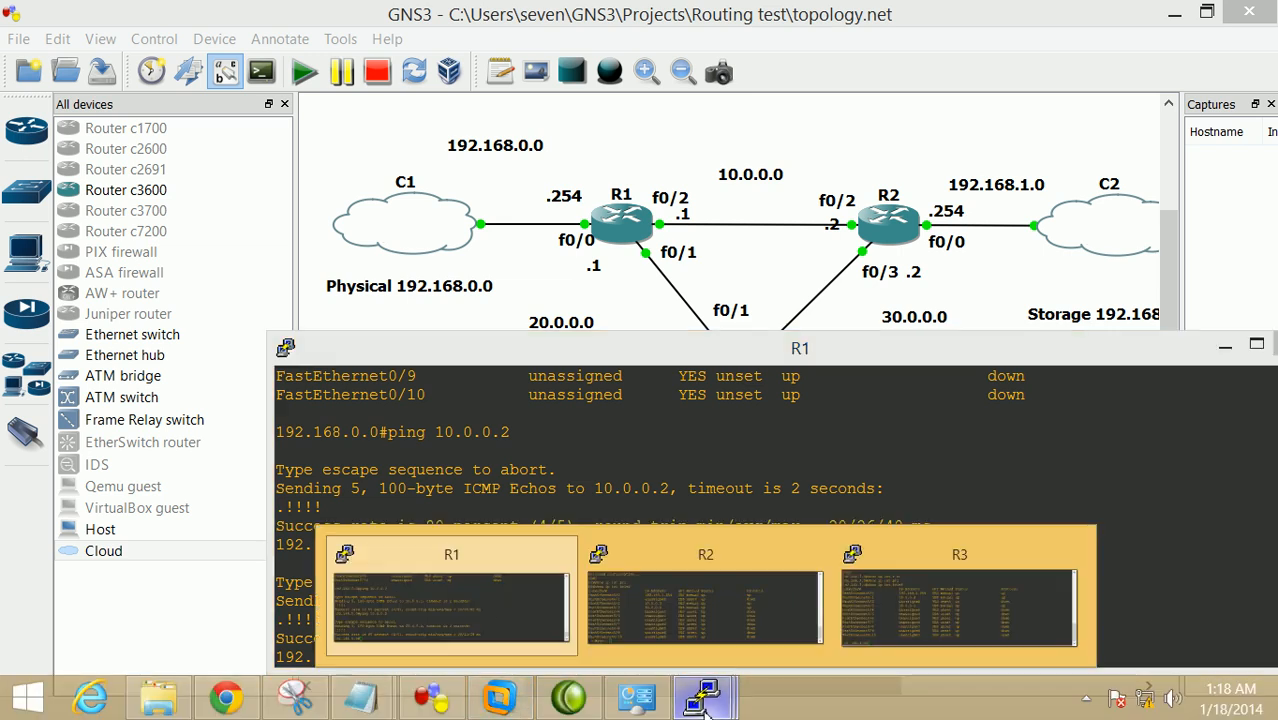
From R2's console, ping 30.0.0.2, 30.0.0.1 and 10.0.0.1 successfully
left_click(702, 606)
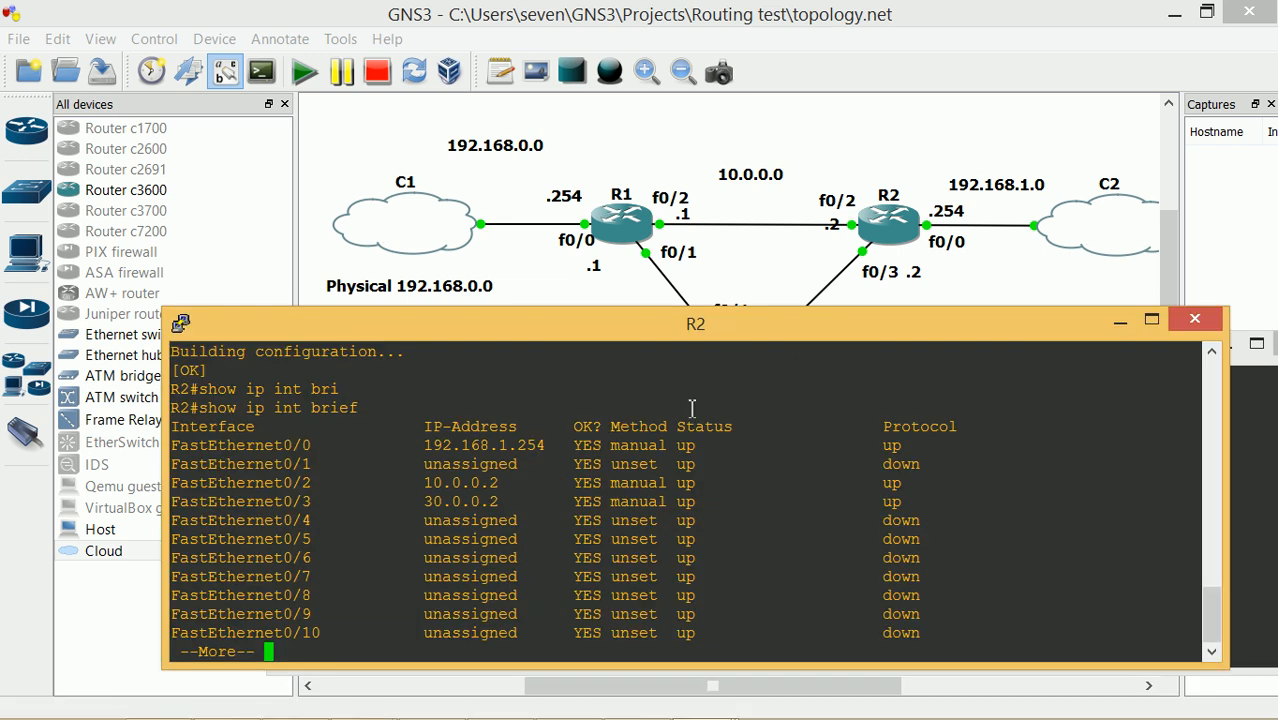
type("q")
type("ping 30.")
type("0.0.")
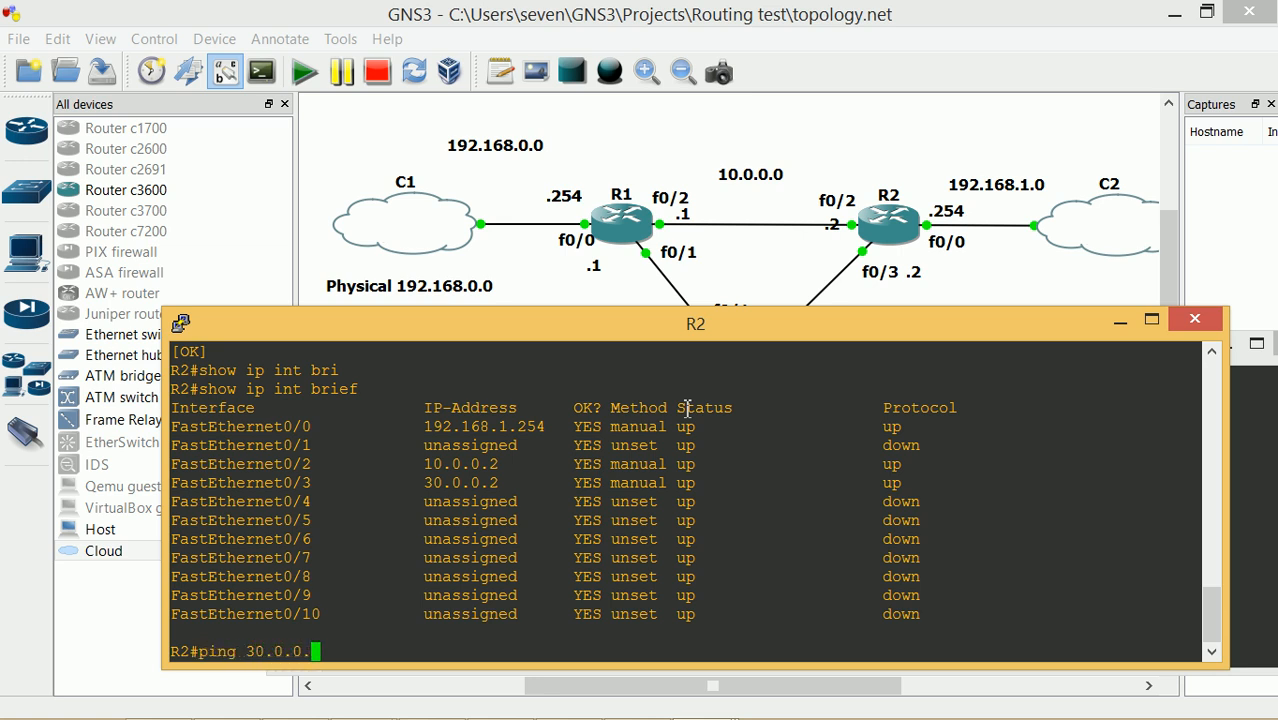
type("2")
key("Return")
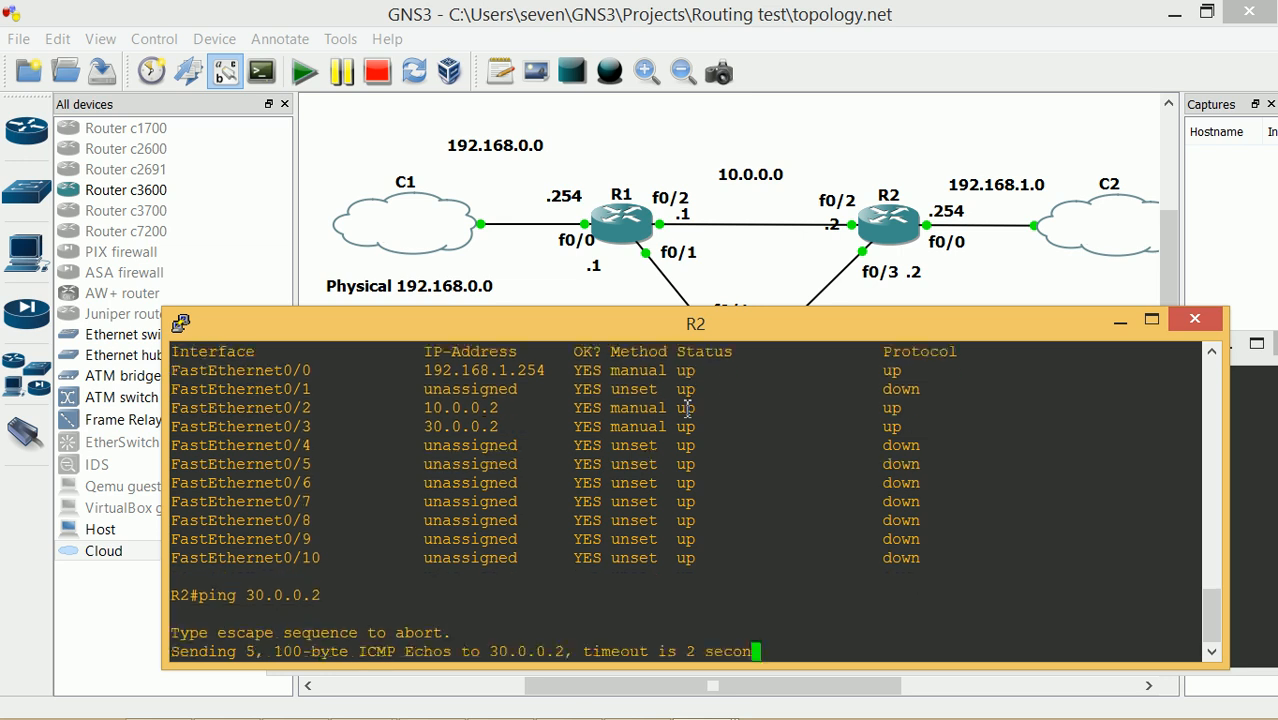
type("ping")
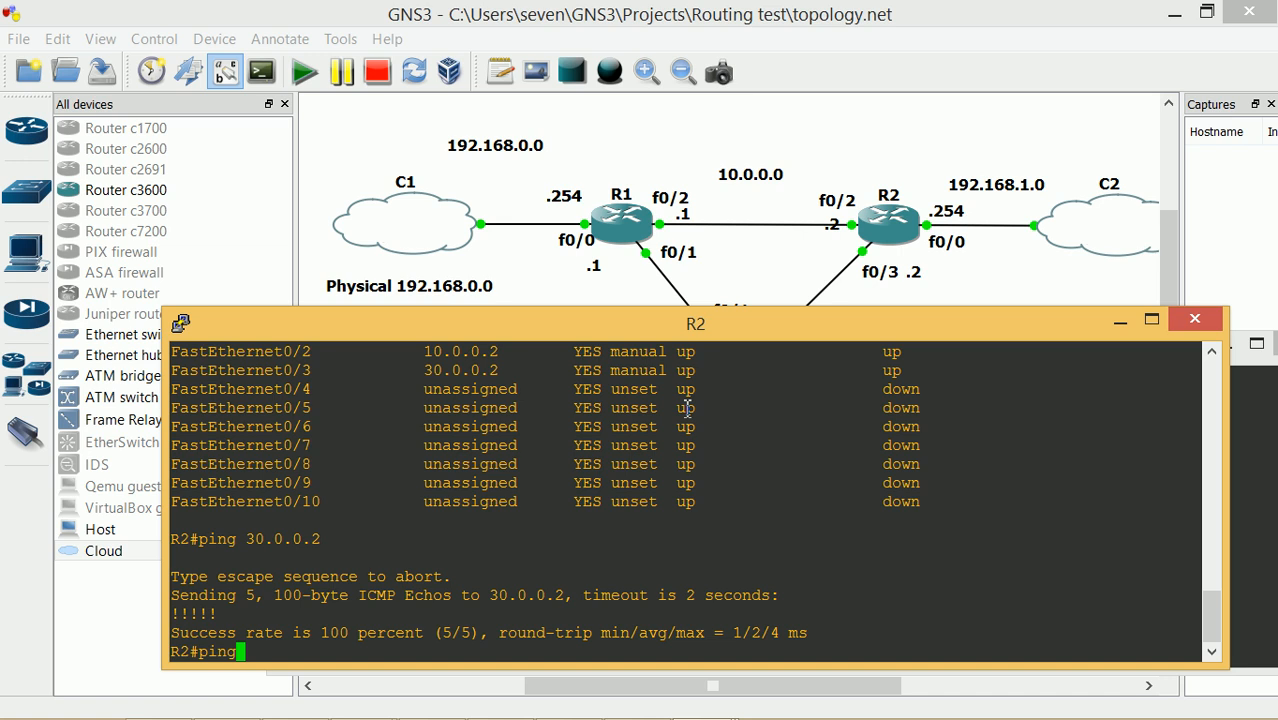
type(" 30.0.0.1")
key("Return")
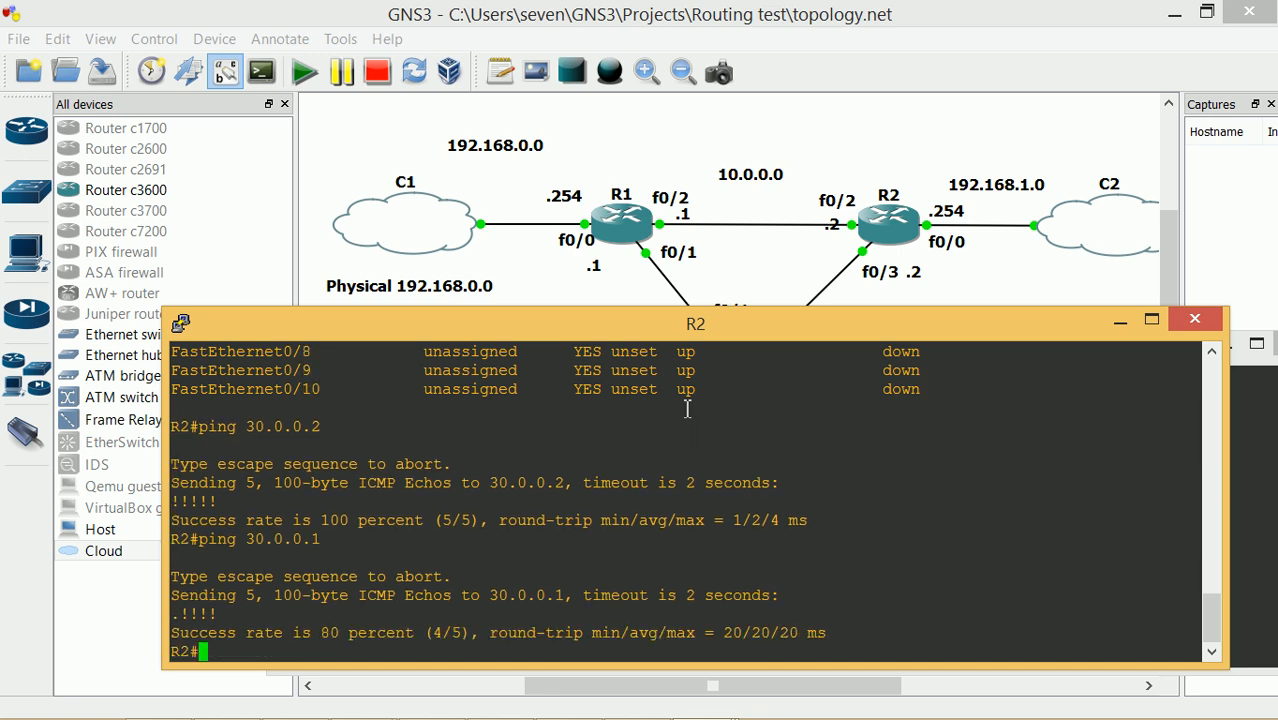
type("ping 10.0.0.1")
key("Return")
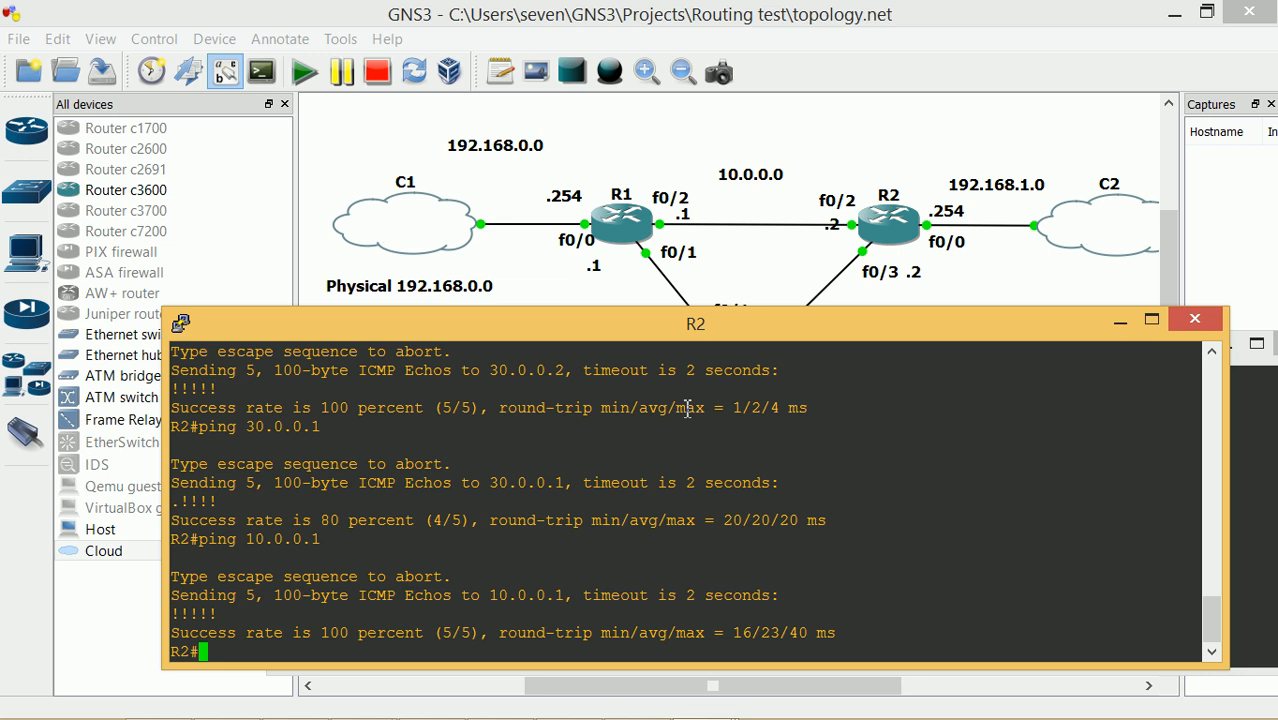
left_click_drag(791, 337, 799, 310)
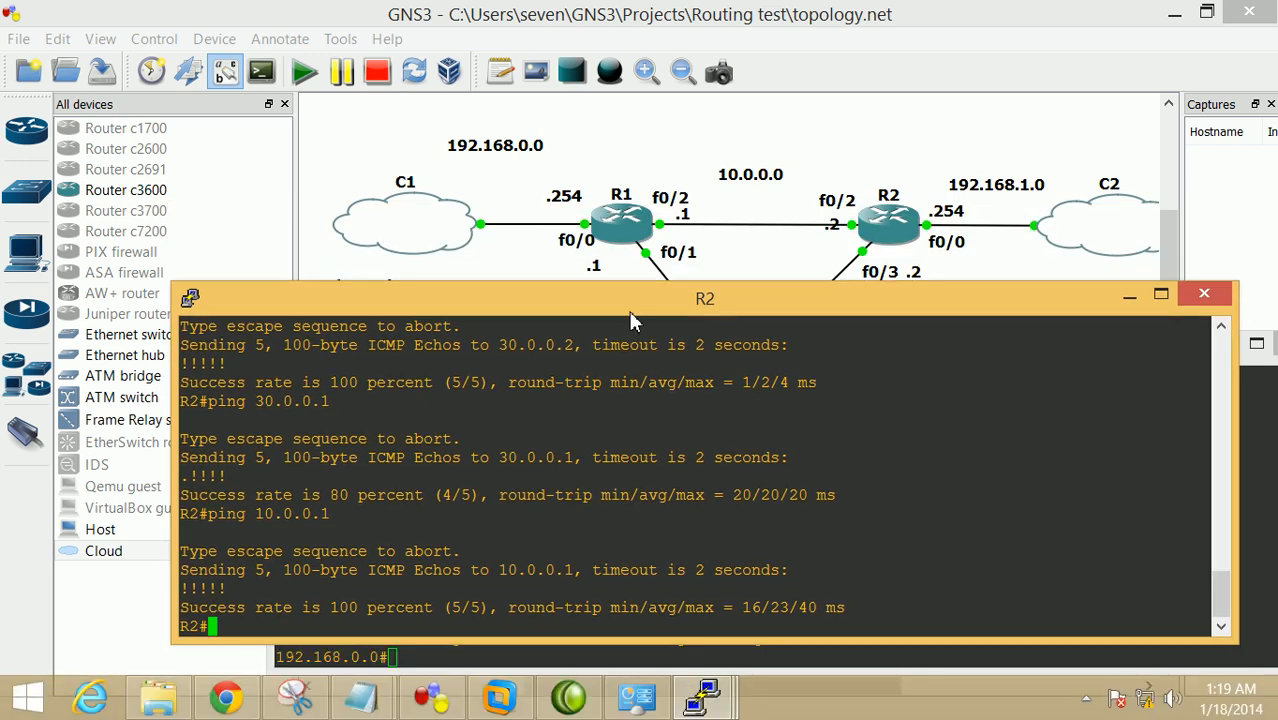
left_click_drag(630, 309, 644, 324)
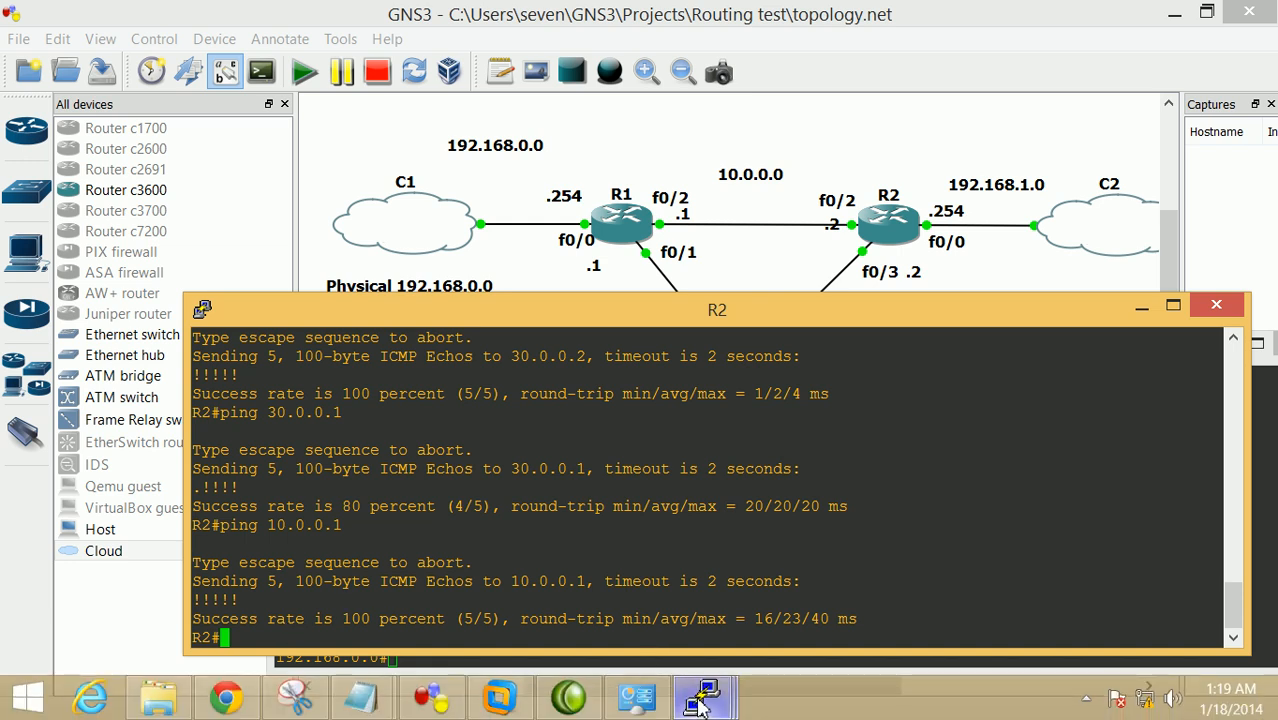
In R1's console, start the RIP routing process and set it to version 2
left_click(705, 697)
left_click(478, 615)
left_click_drag(552, 360, 503, 316)
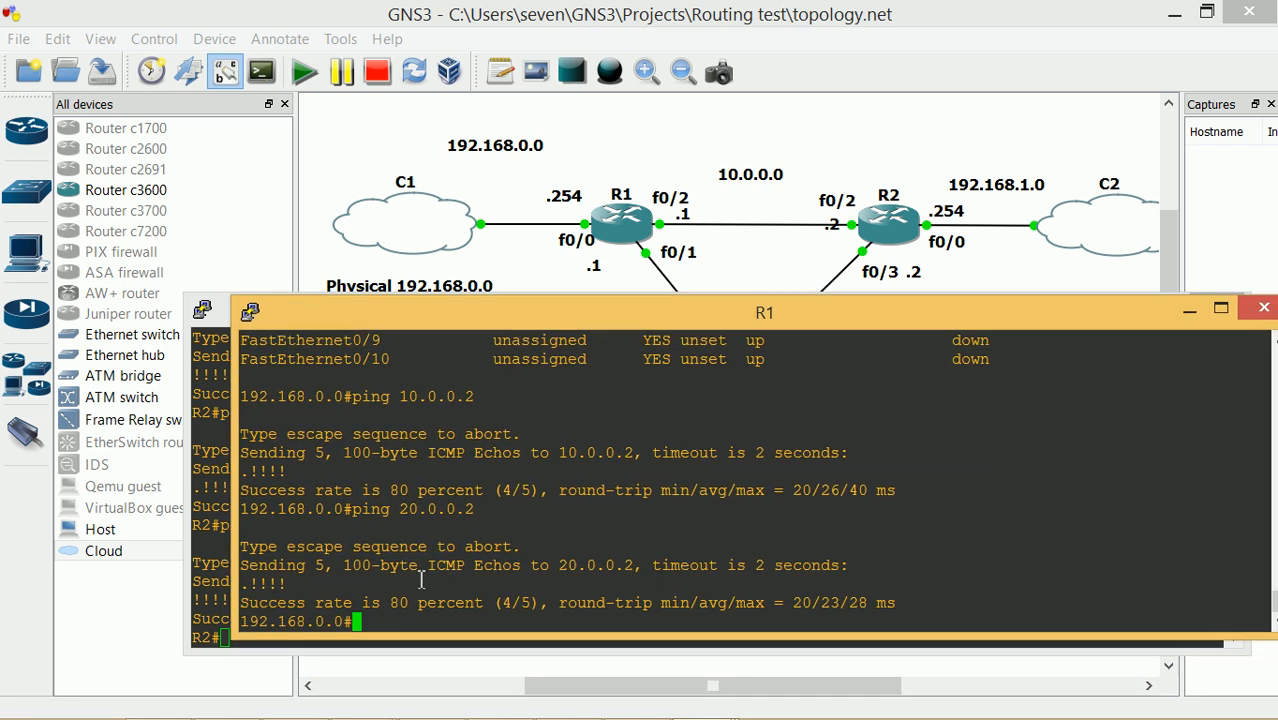
type("conf t")
key("Return")
type("router rip")
key("Return")
type("version")
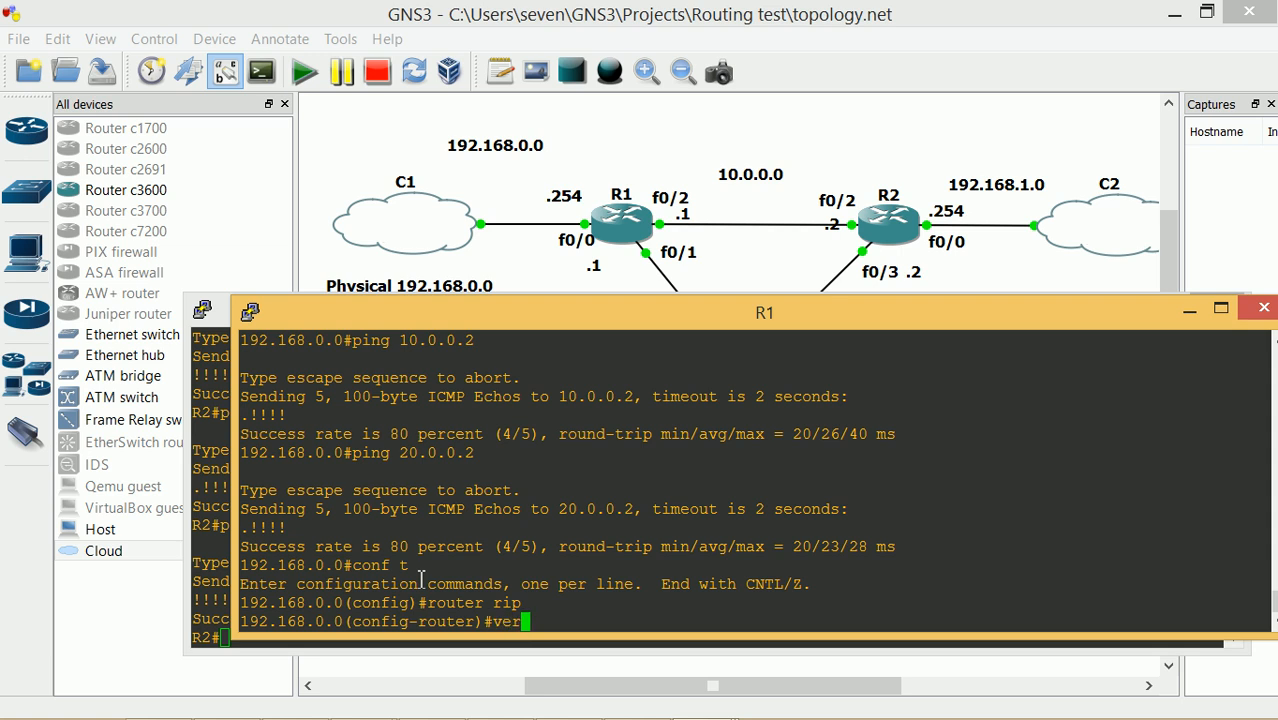
key("Tab")
type("2")
key("Return")
Add RIP networks 192.168.0.0, 10.0.0.0 and 20.0.0.0 on R1
type("networ")
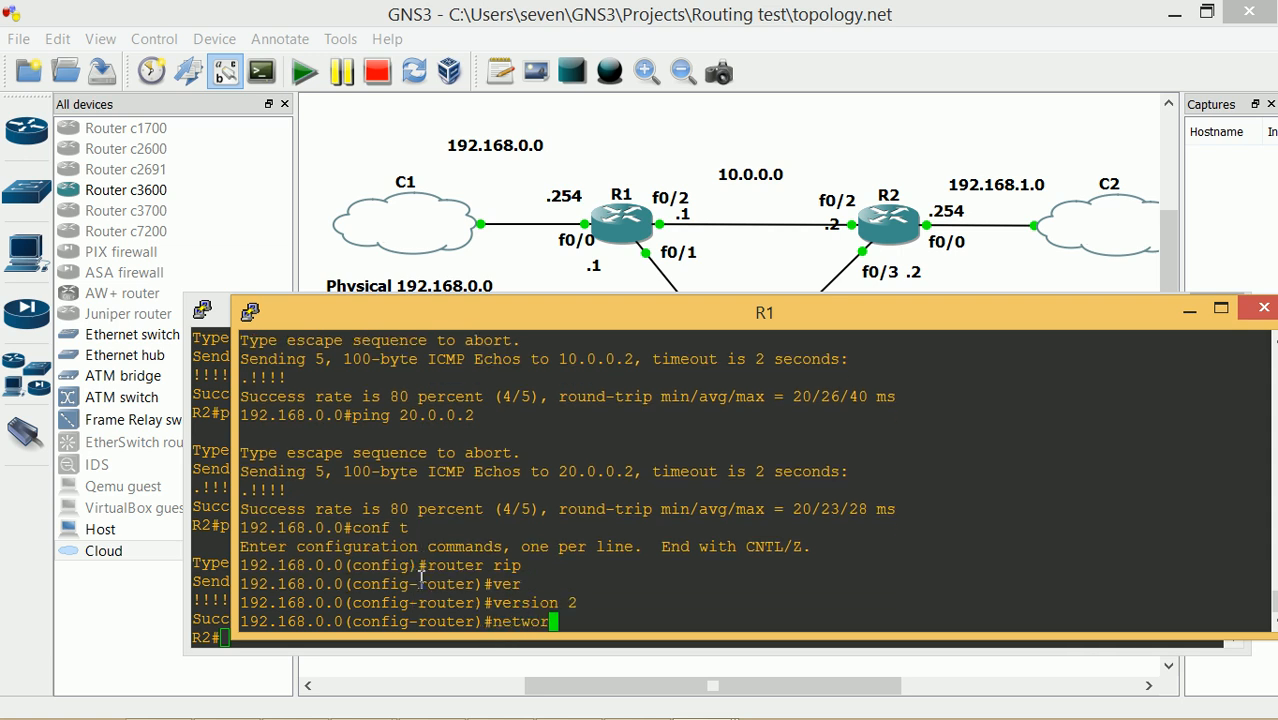
type("k")
key("Tab")
type("192.168")
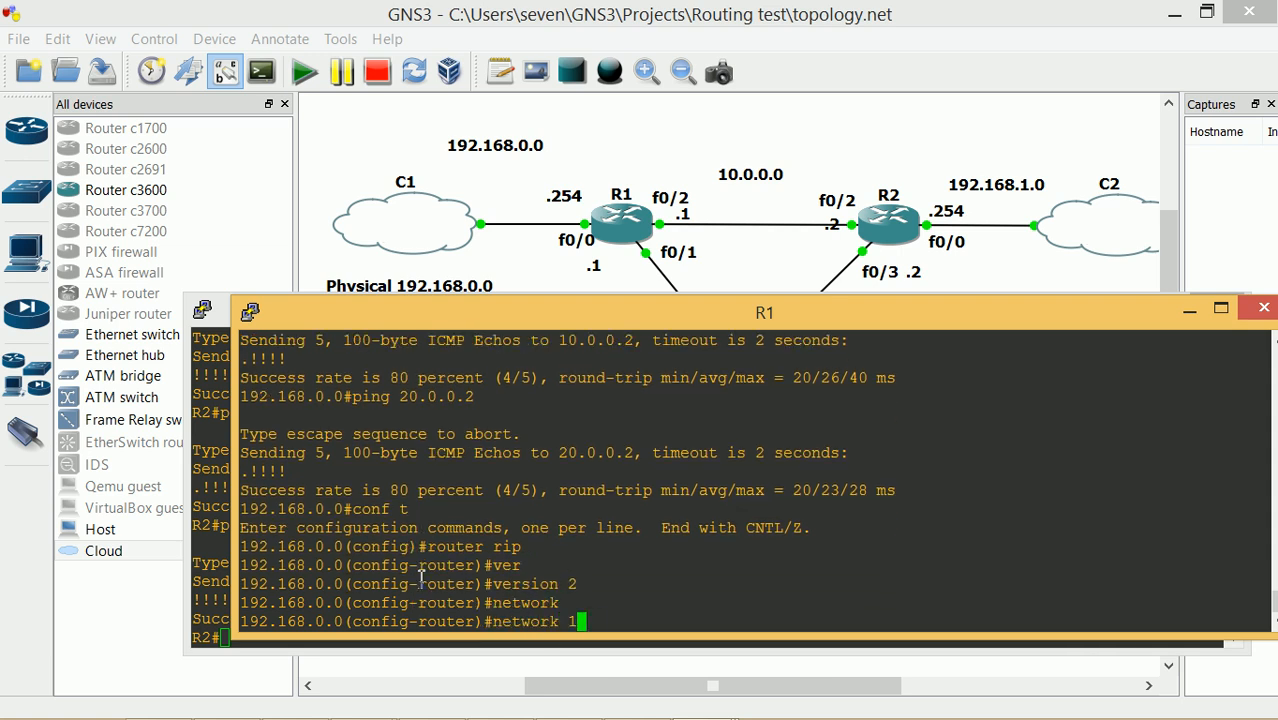
type(".0.0")
key("Return")
type("network")
key("Tab")
type("10.0.0.0")
key("Return")
type("netw")
key("Tab")
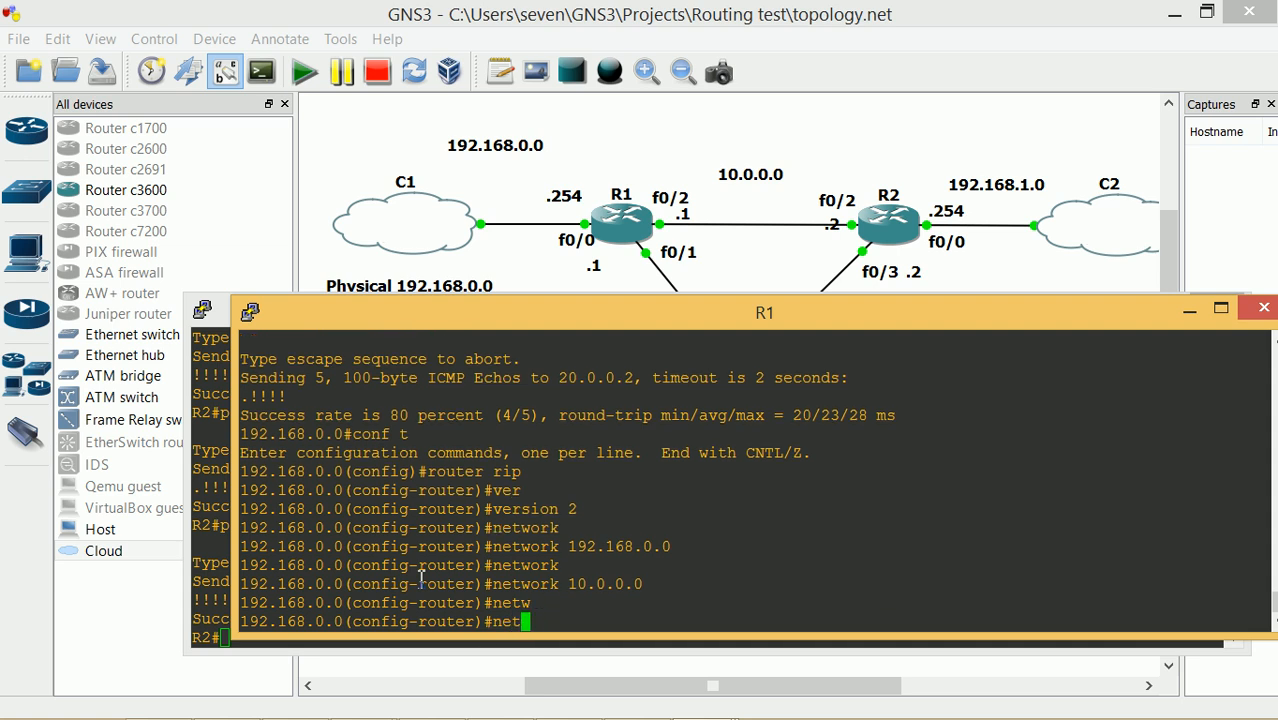
type("20.0.0.0")
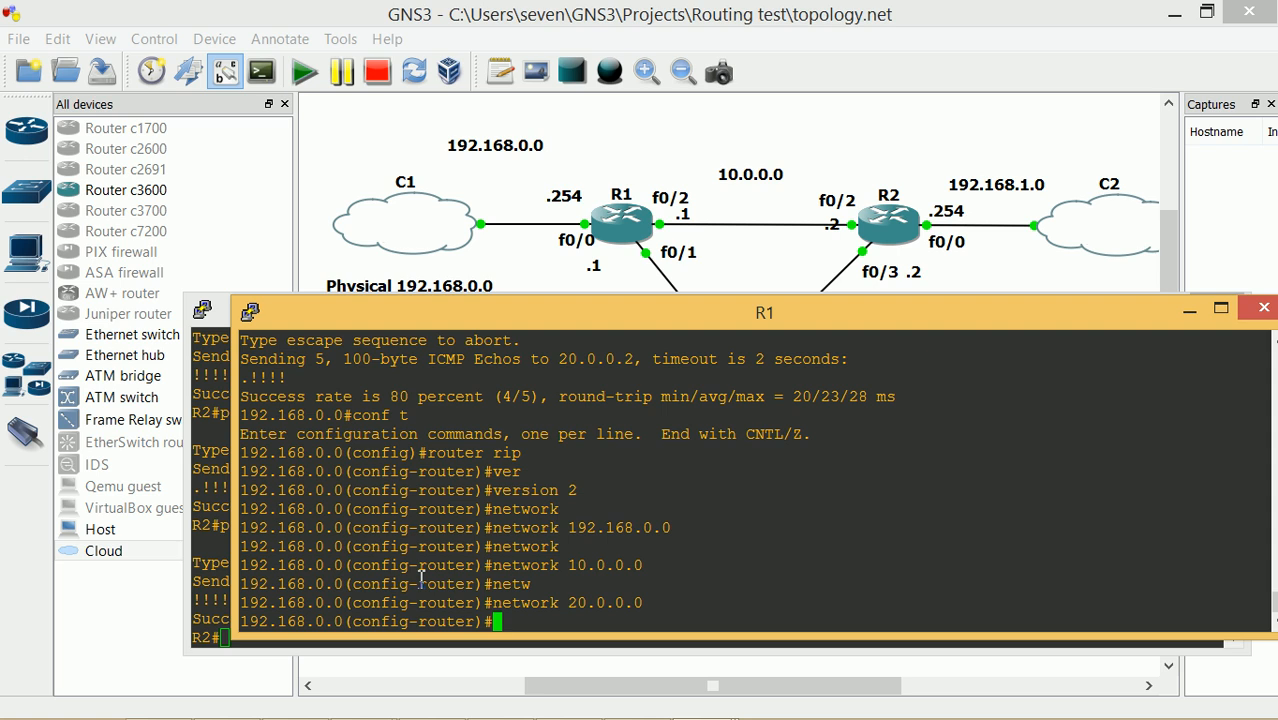
Leave configuration mode and copy R1's running-config to startup-config
type("exit")
key("Return")
type("exit")
key("Return")
type("copy run star")
key("Tab")
key("Return")
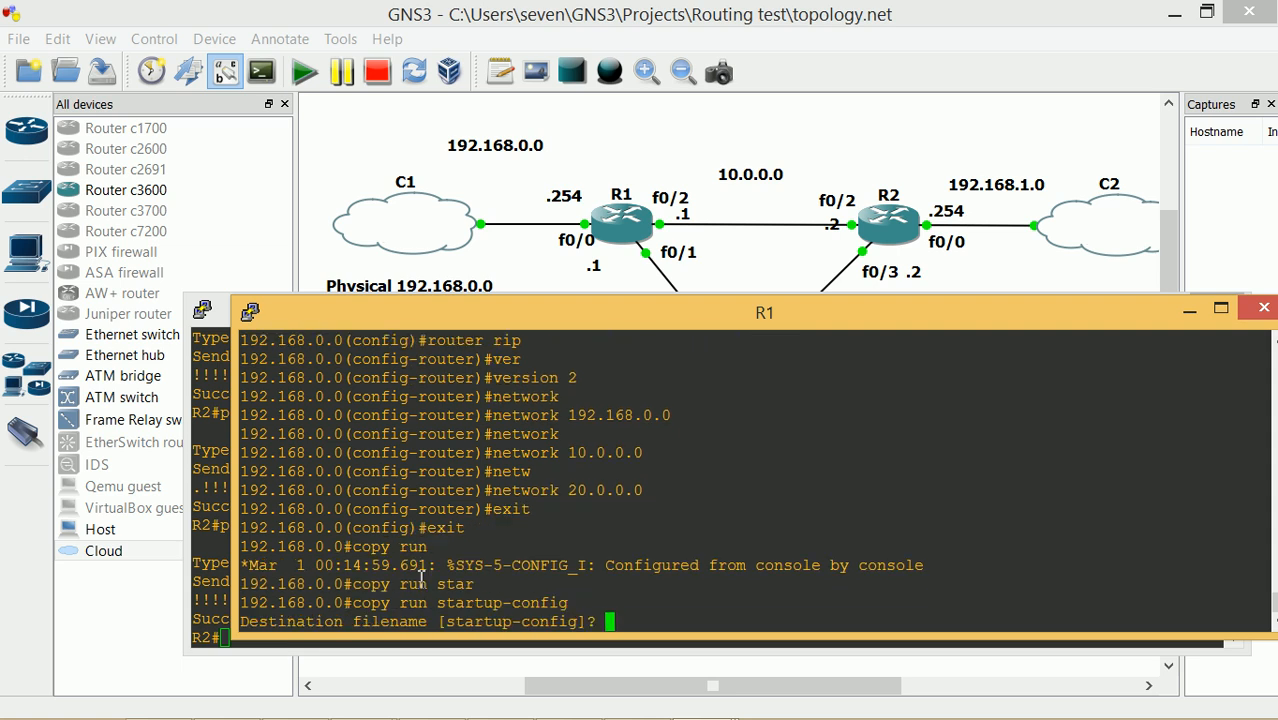
key("Return")
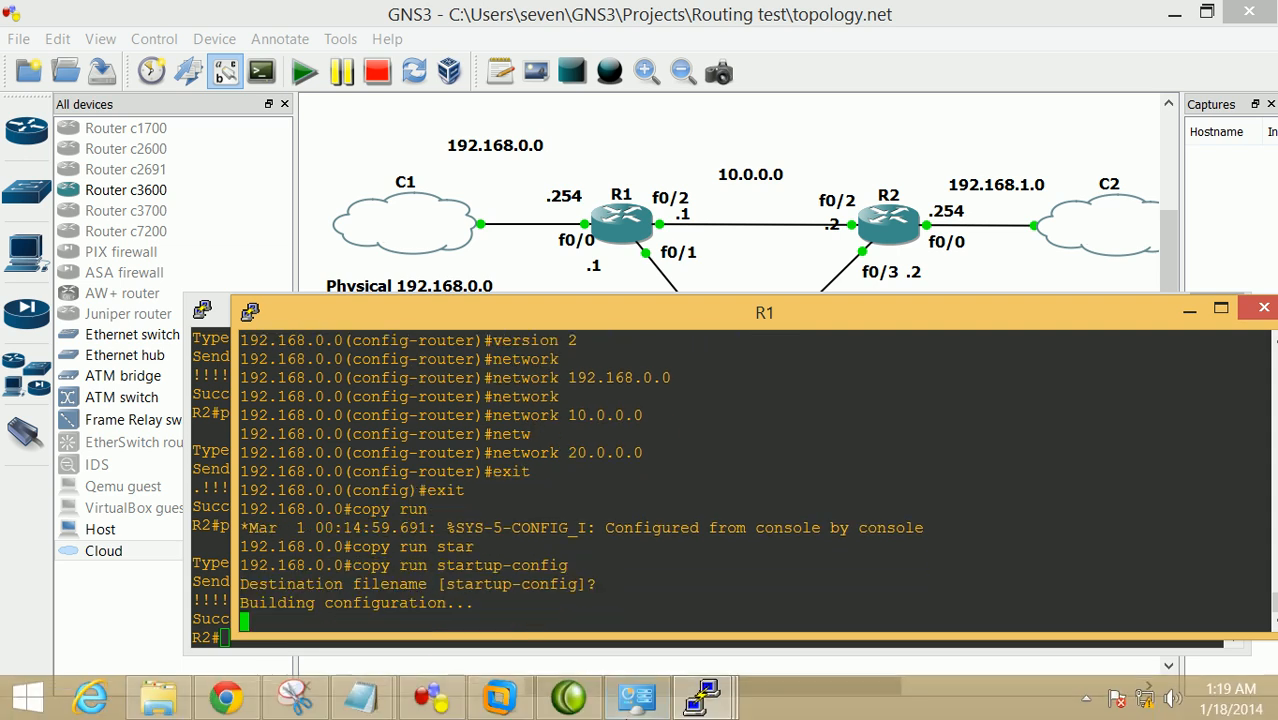
On R2's console, enter router rip and set RIP version 2
mouse_move(705, 697)
left_click(705, 610)
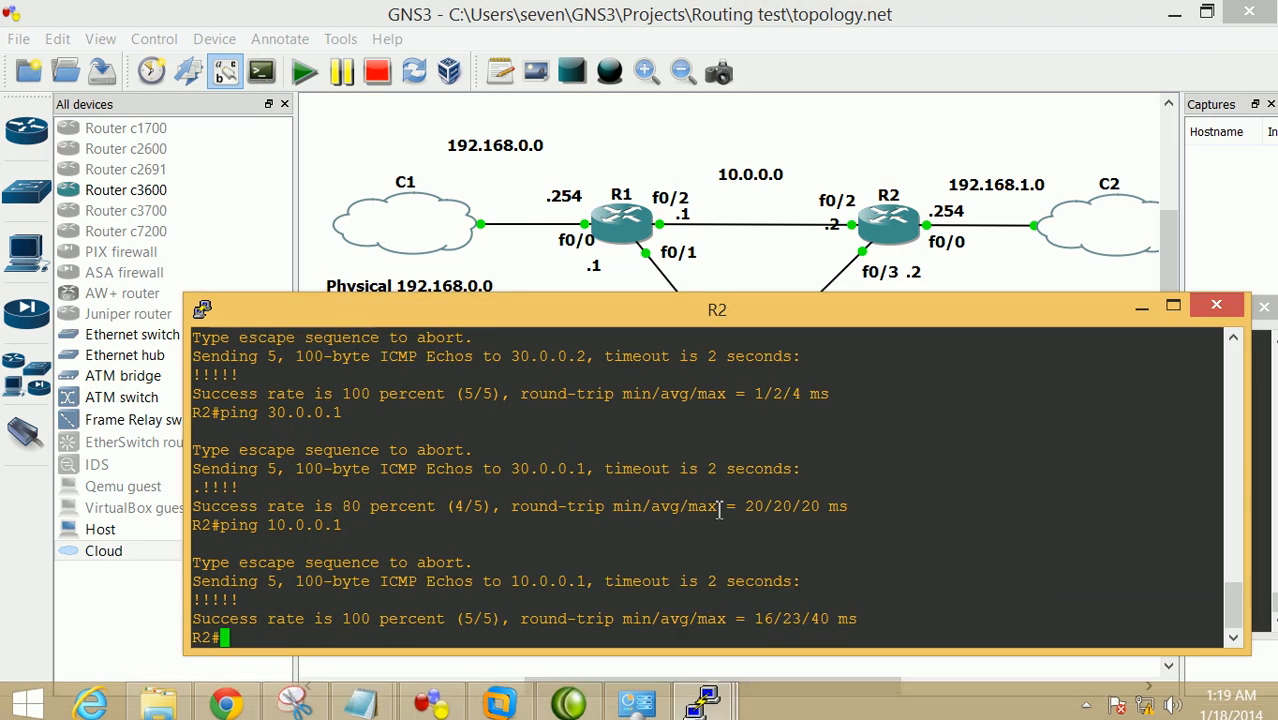
type("conf t")
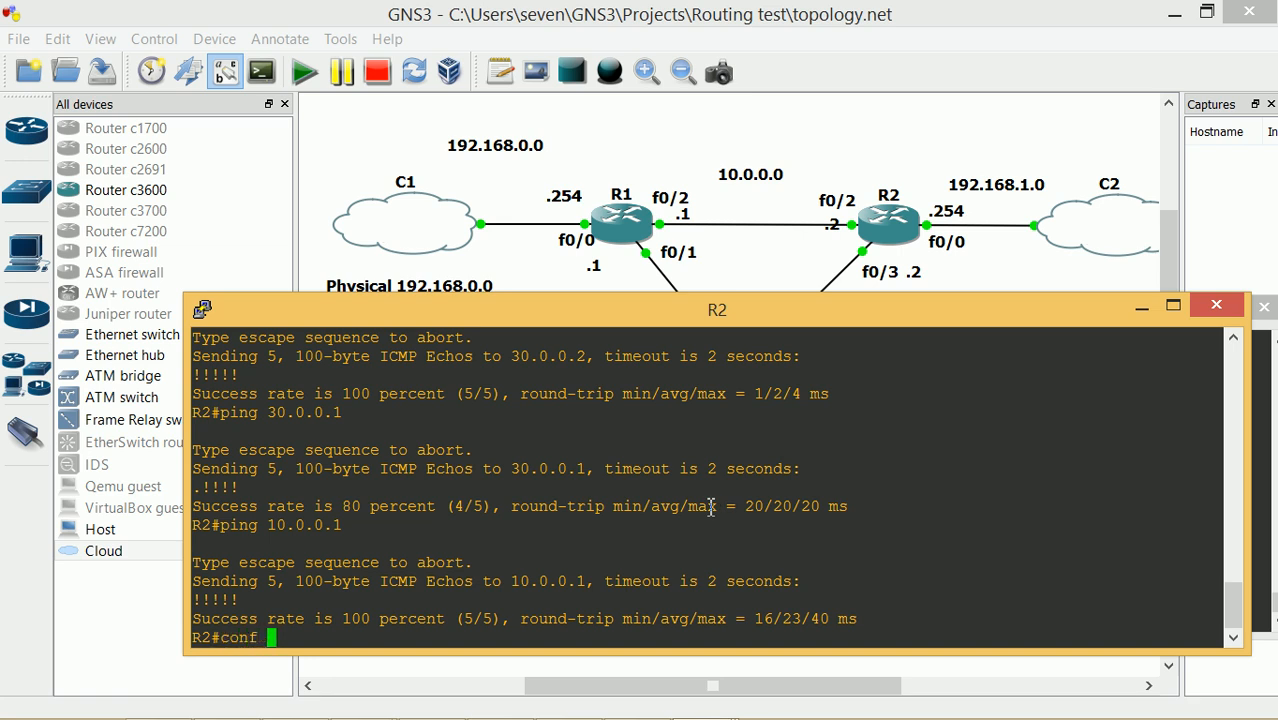
key("Return")
type("router rip")
key("Tab")
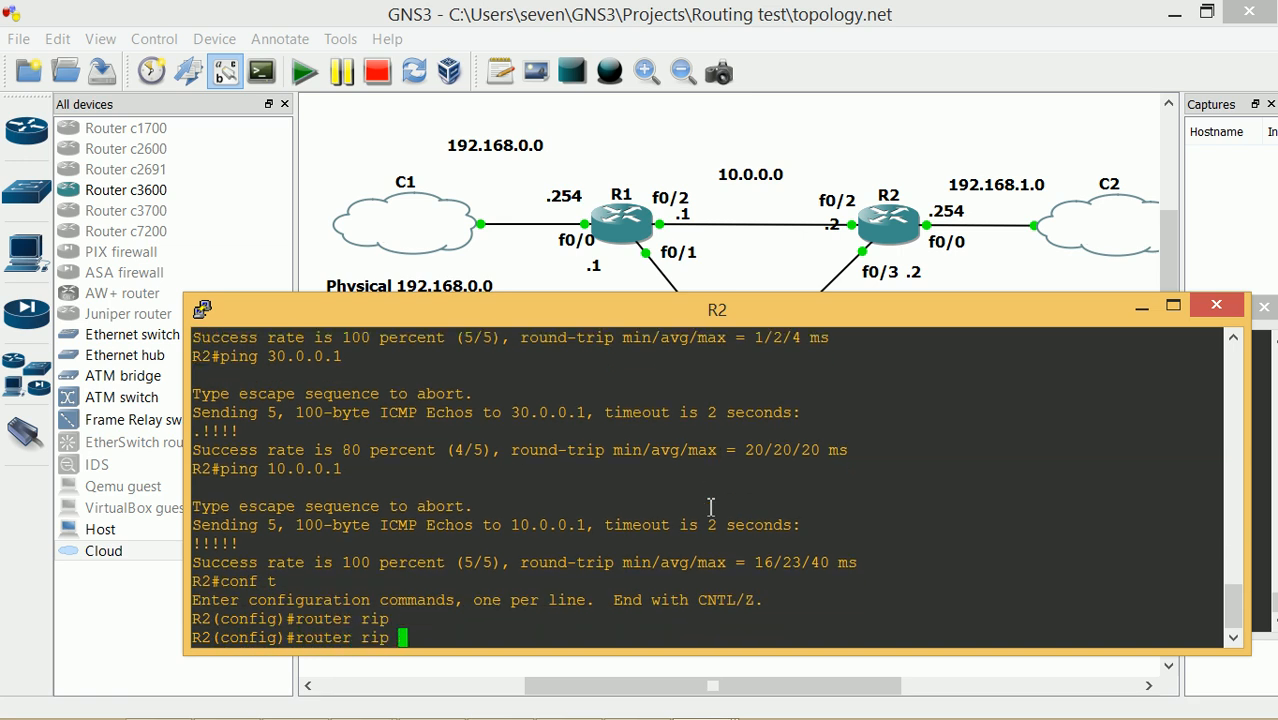
type("ver")
key("Tab")
key("BackSpace")
key("BackSpace")
key("BackSpace")
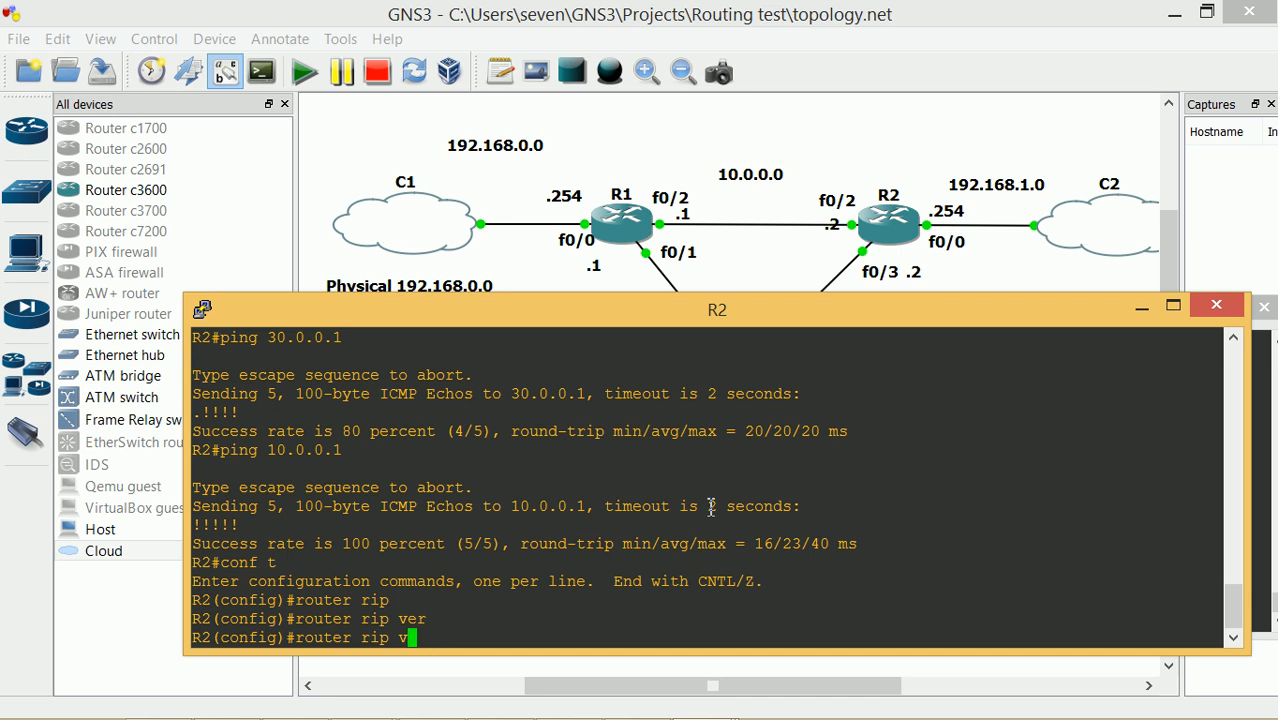
key("Return")
type("version")
key("Tab")
type("2")
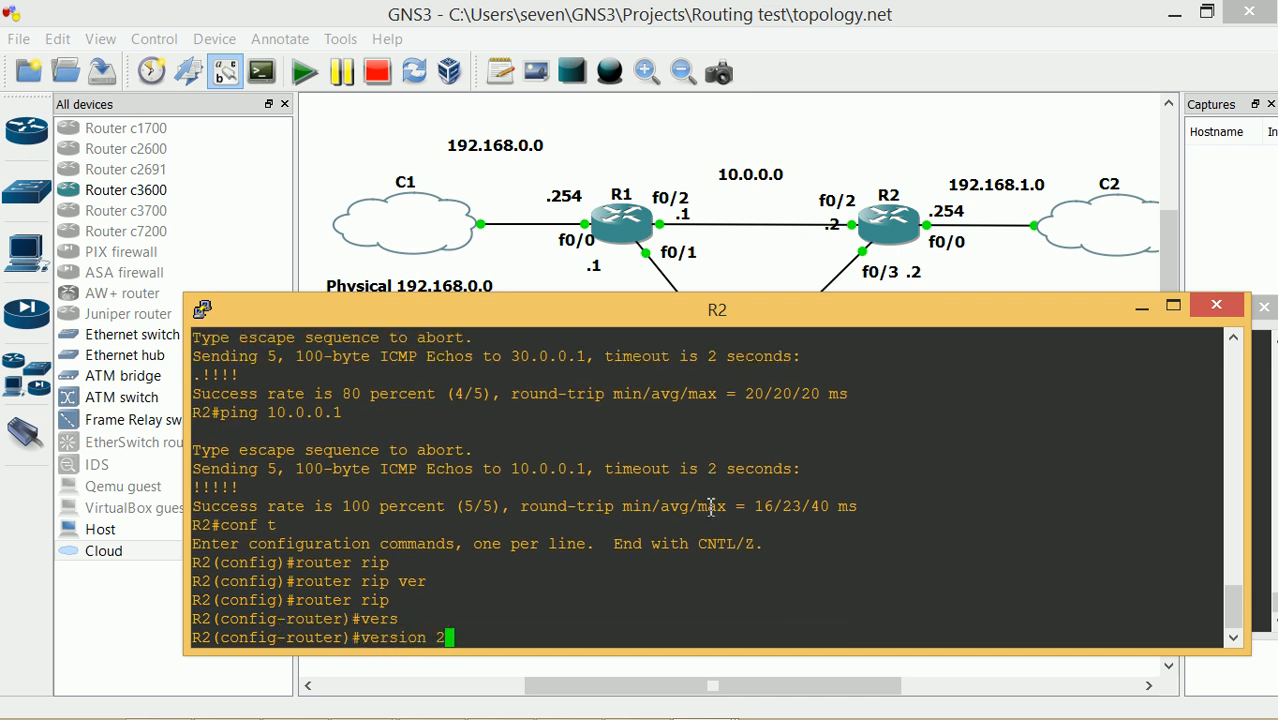
key("Return")
Add RIP networks 192.168.1.0, 10.0.0.0 and 30.0.0.0 on R2
type("network")
key("Tab")
type("19")
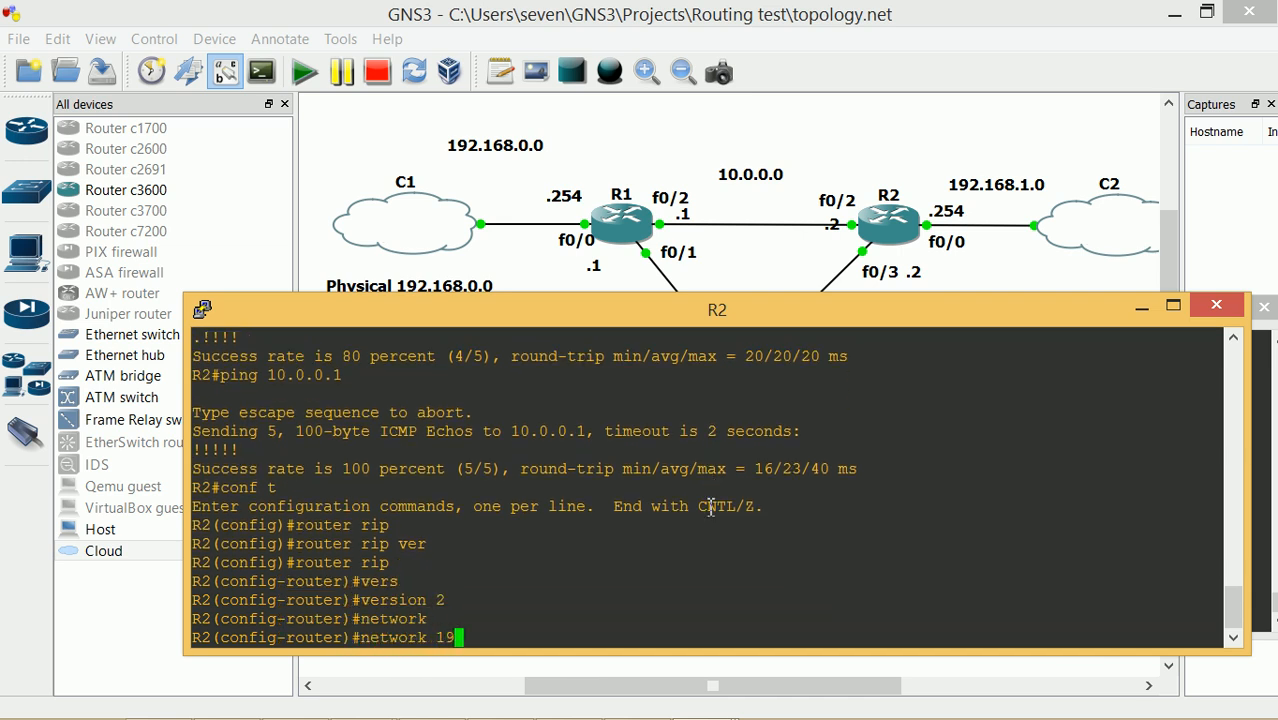
type("2.168.1.0")
key("Return")
type("networ")
key("Tab")
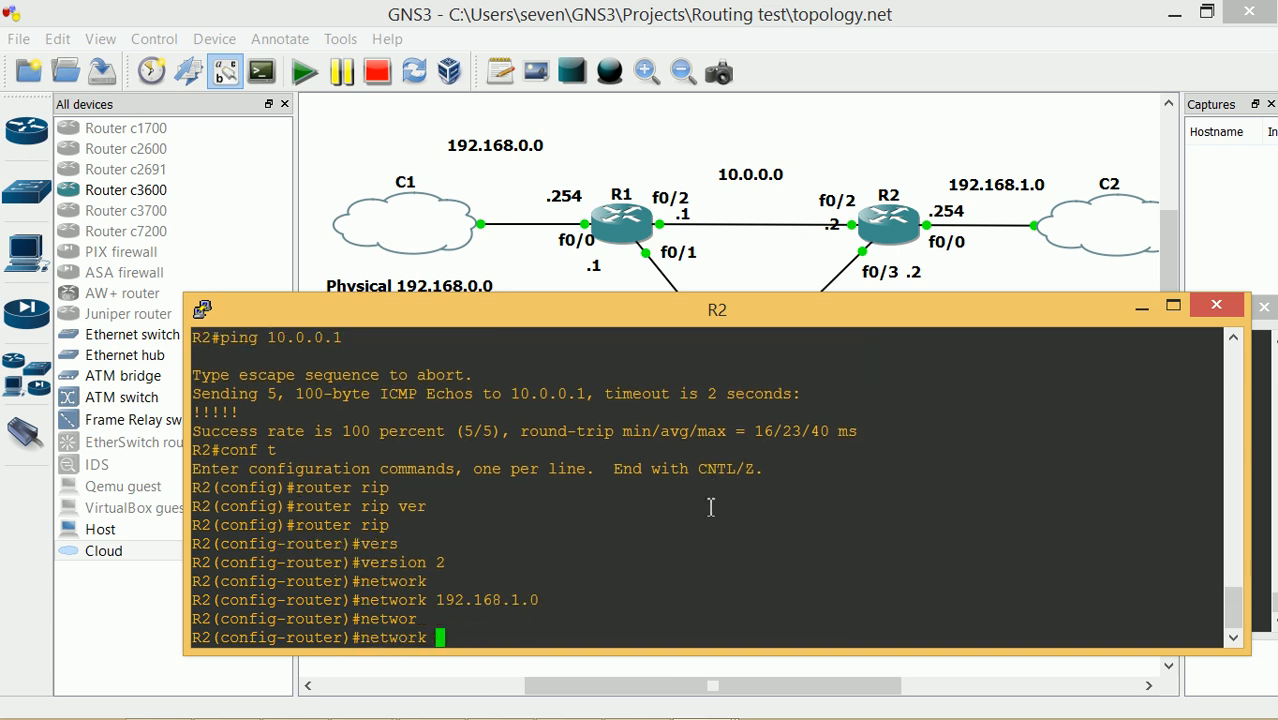
type("10.0.0.0")
key("Return")
type("networ")
key("Tab")
type("3")
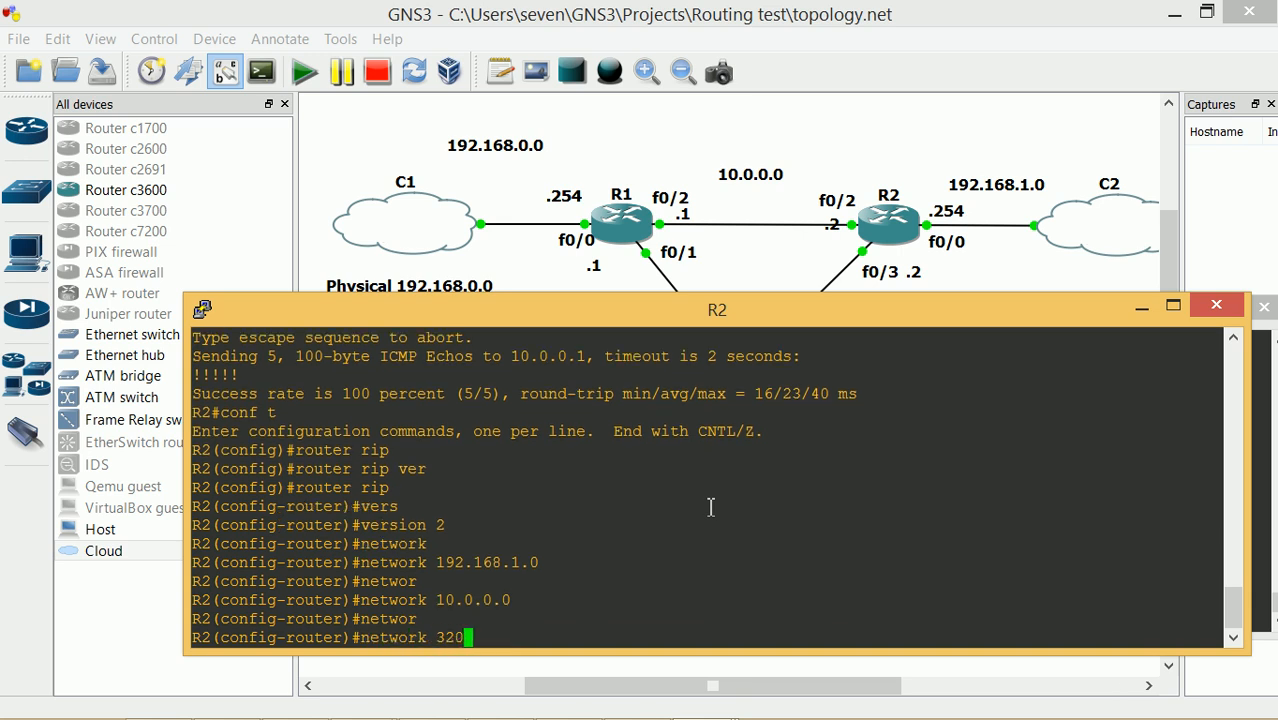
type("0.0.0.0")
key("Return")
Exit configuration mode and save R2's running-config to startup-config
type("exit")
key("Return")
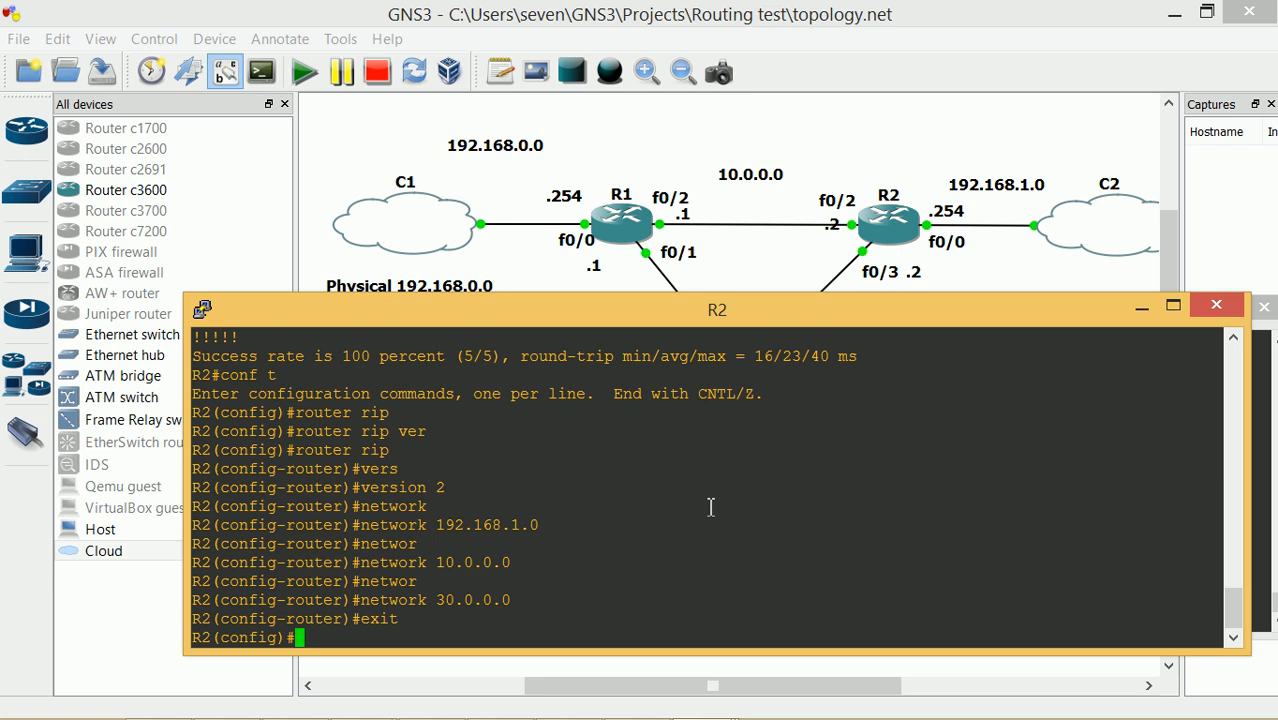
type("exit")
key("Return")
type("co")
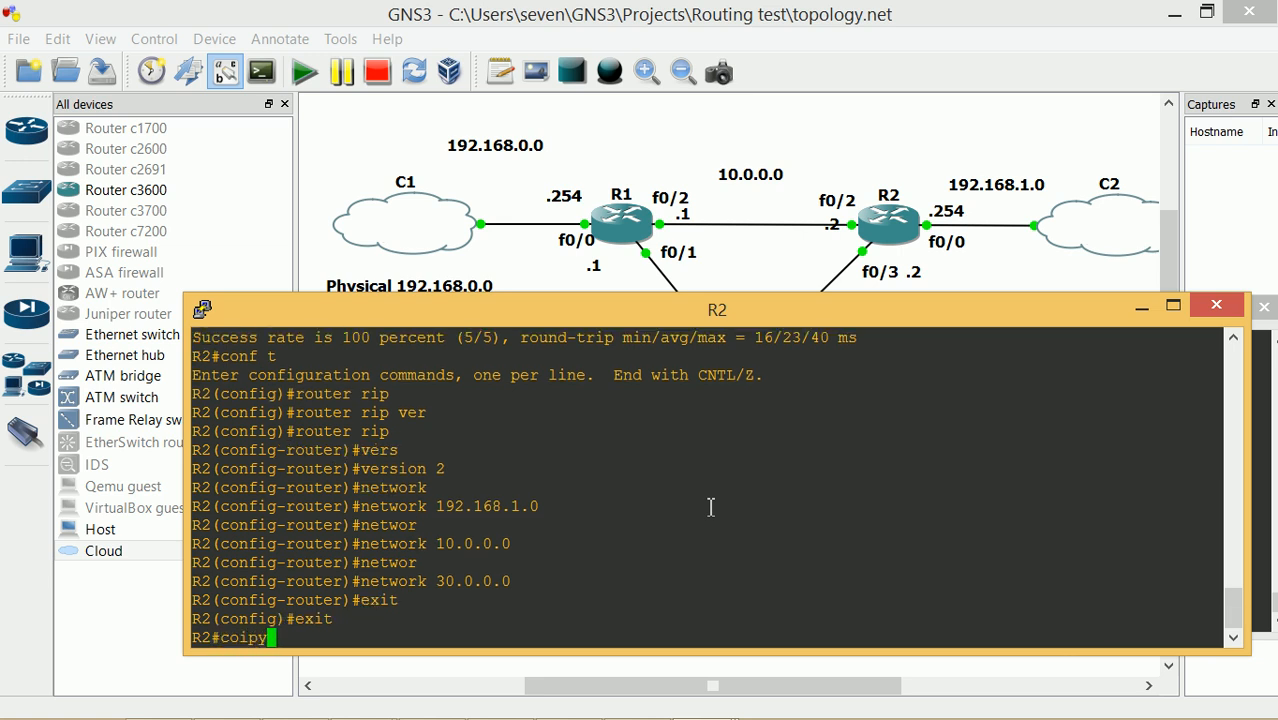
type("py run")
key("Tab")
type("s")
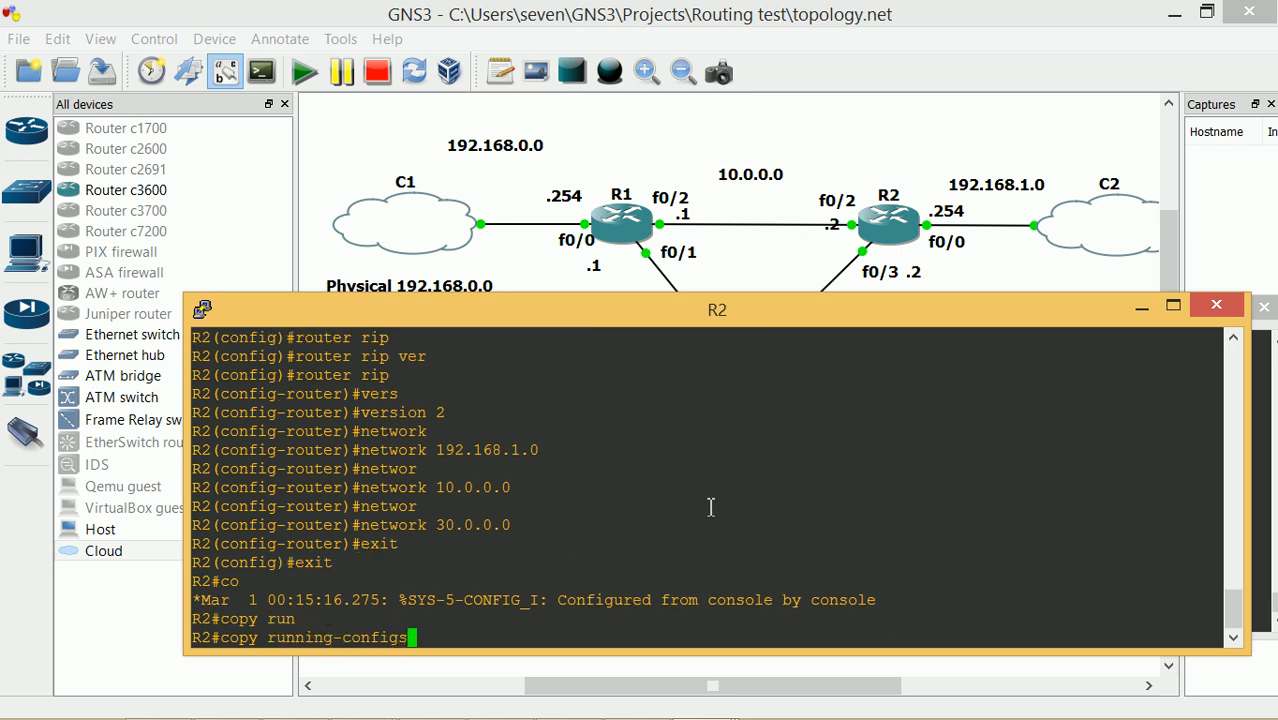
key("BackSpace")
type(" star")
key("Tab")
key("Return")
key("Return")
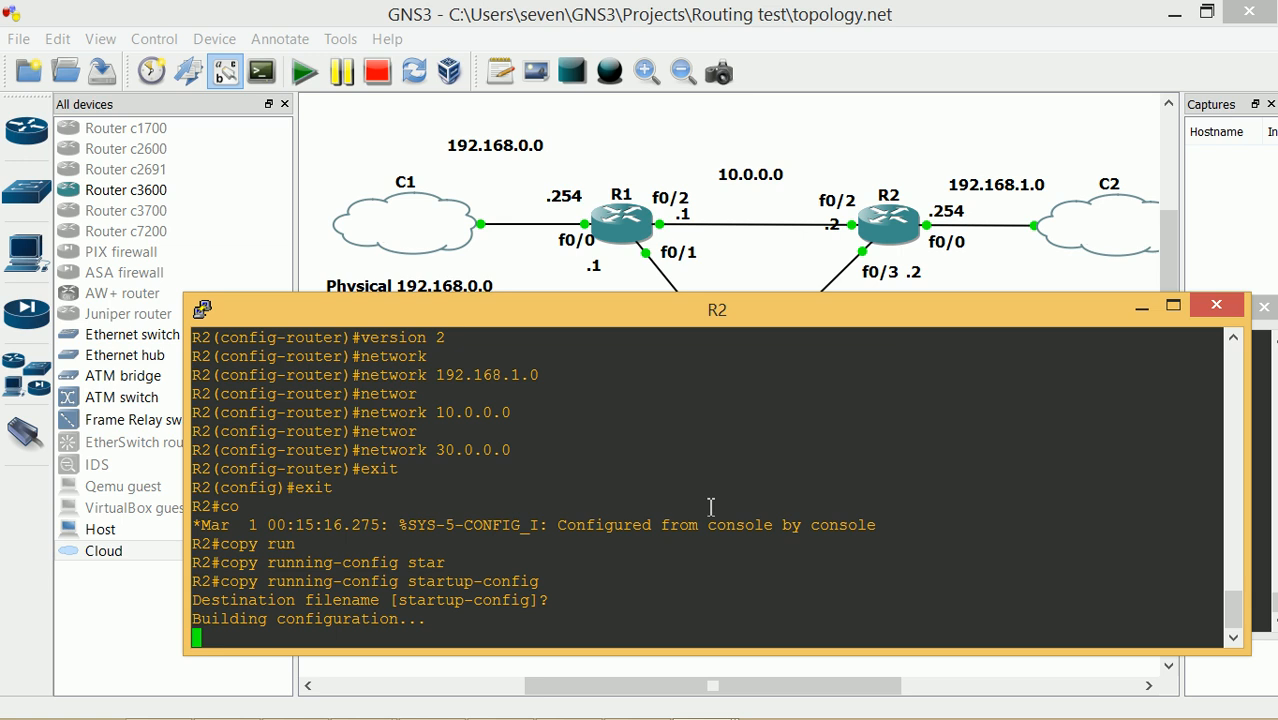
type("show ip")
key("BackSpace")
key("BackSpace")
key("BackSpace")
key("BackSpace")
key("BackSpace")
key("BackSpace")
key("BackSpace")
key("BackSpace")
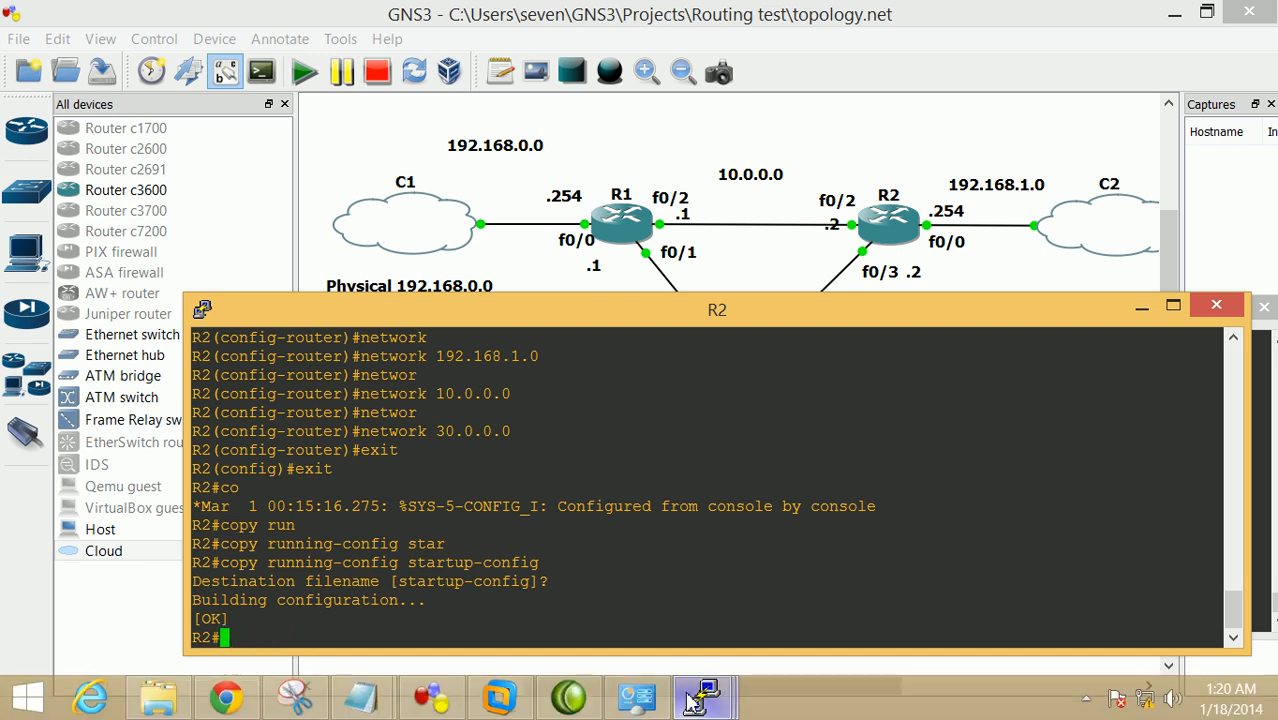
On R3's console, enter router rip and set RIP version 2
mouse_move(705, 697)
left_click(905, 608)
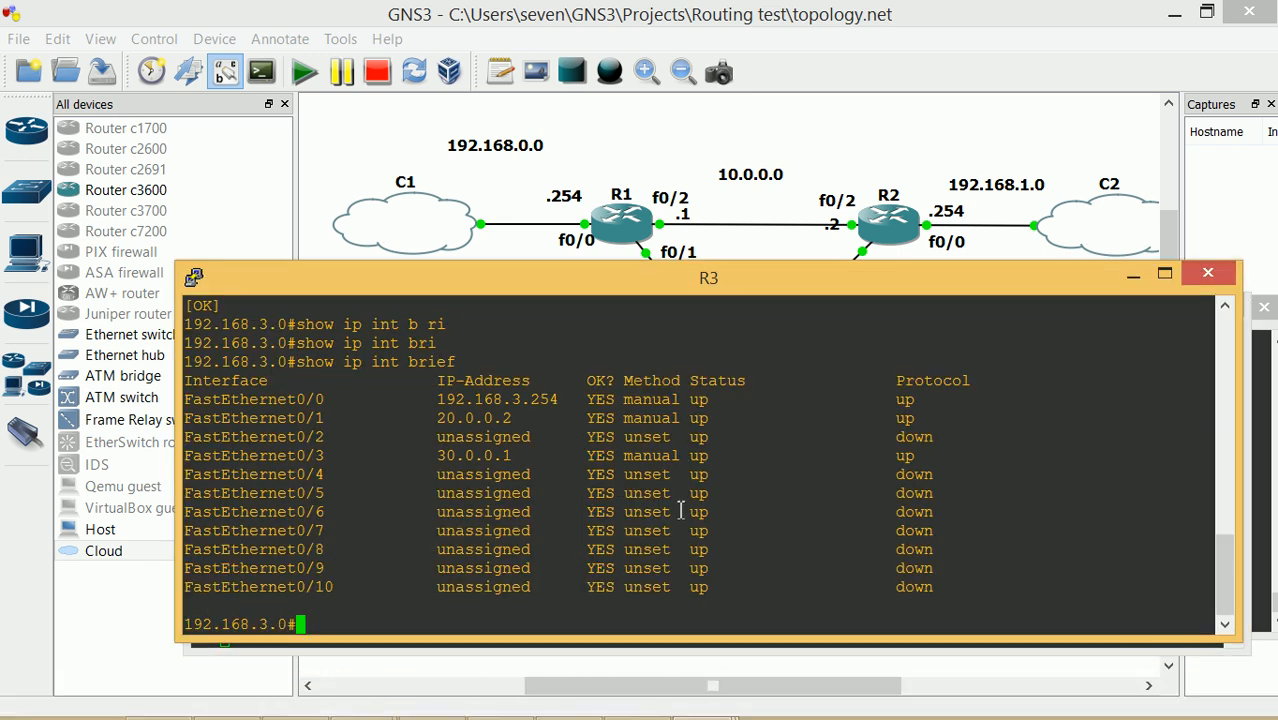
type("conf t")
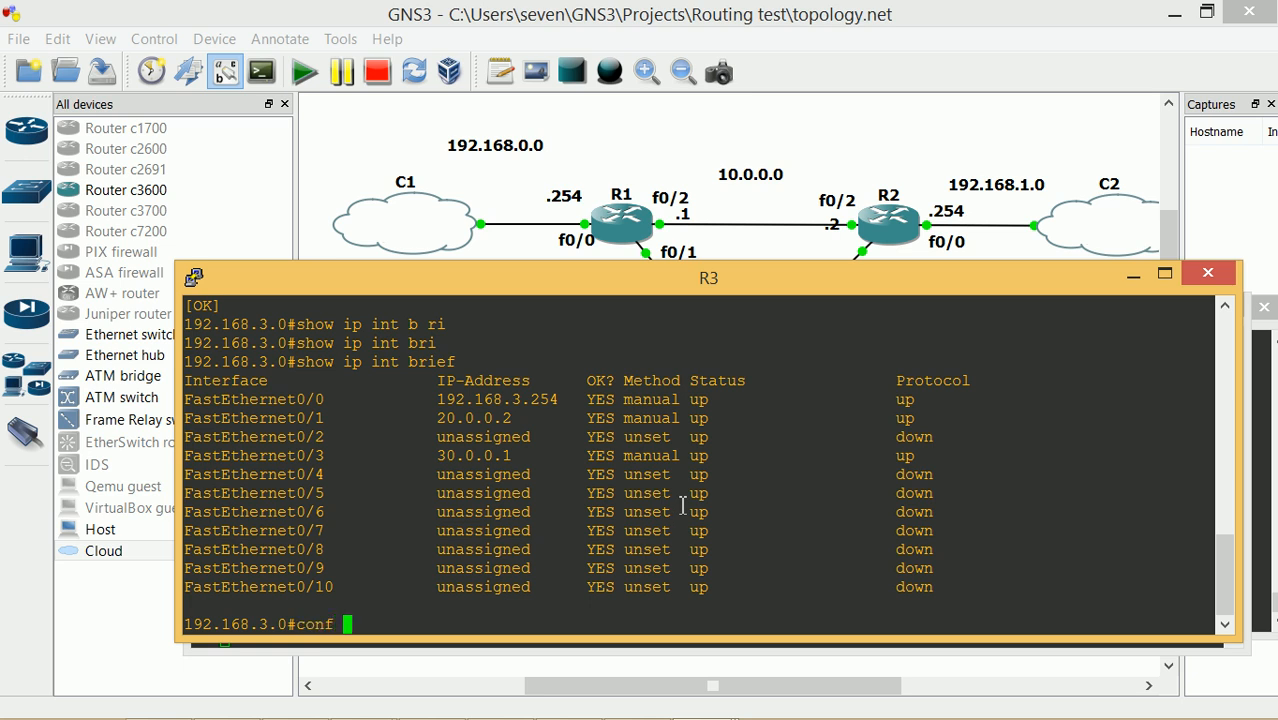
key("Return")
type("router ri")
key("Return")
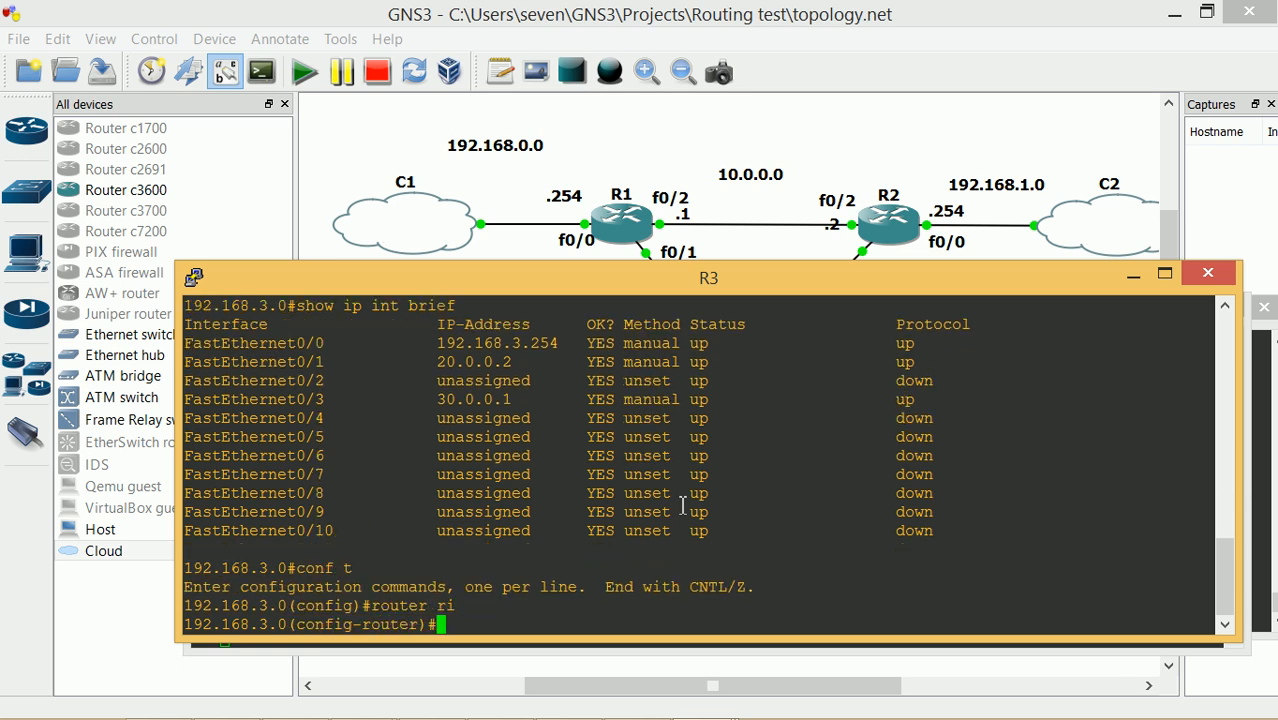
type("exit")
key("Return")
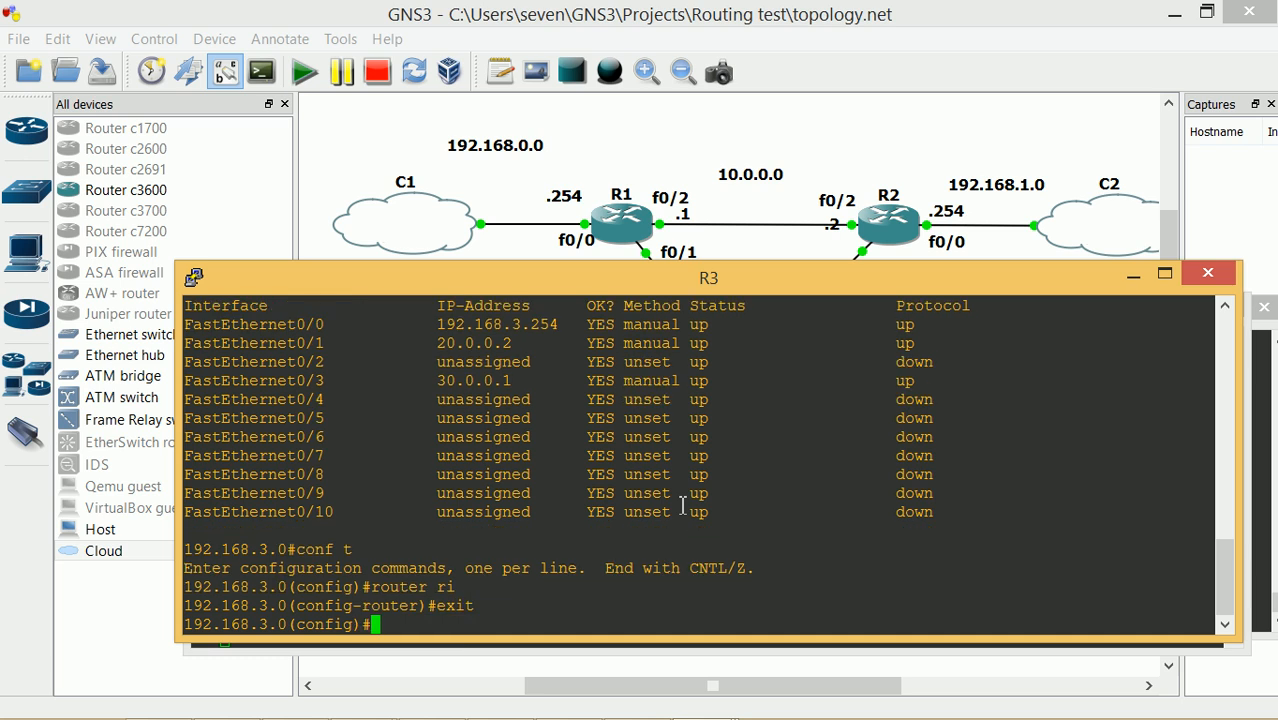
type("router rip")
key("Return")
type("vers")
key("Tab")
type("2")
key("Return")
Add RIP networks 30.0.0.0, 20.0.0.0 and 192.168.3.0 on R3
type("netw")
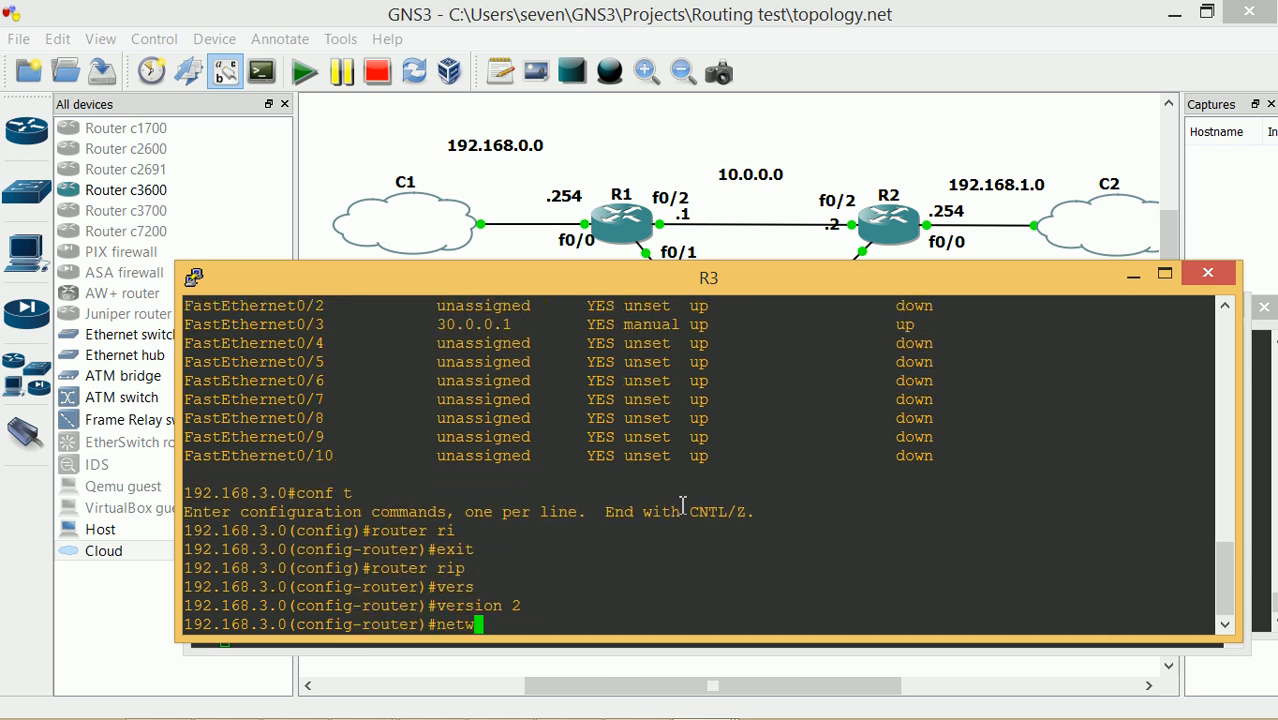
type("ork 30.0.0.0")
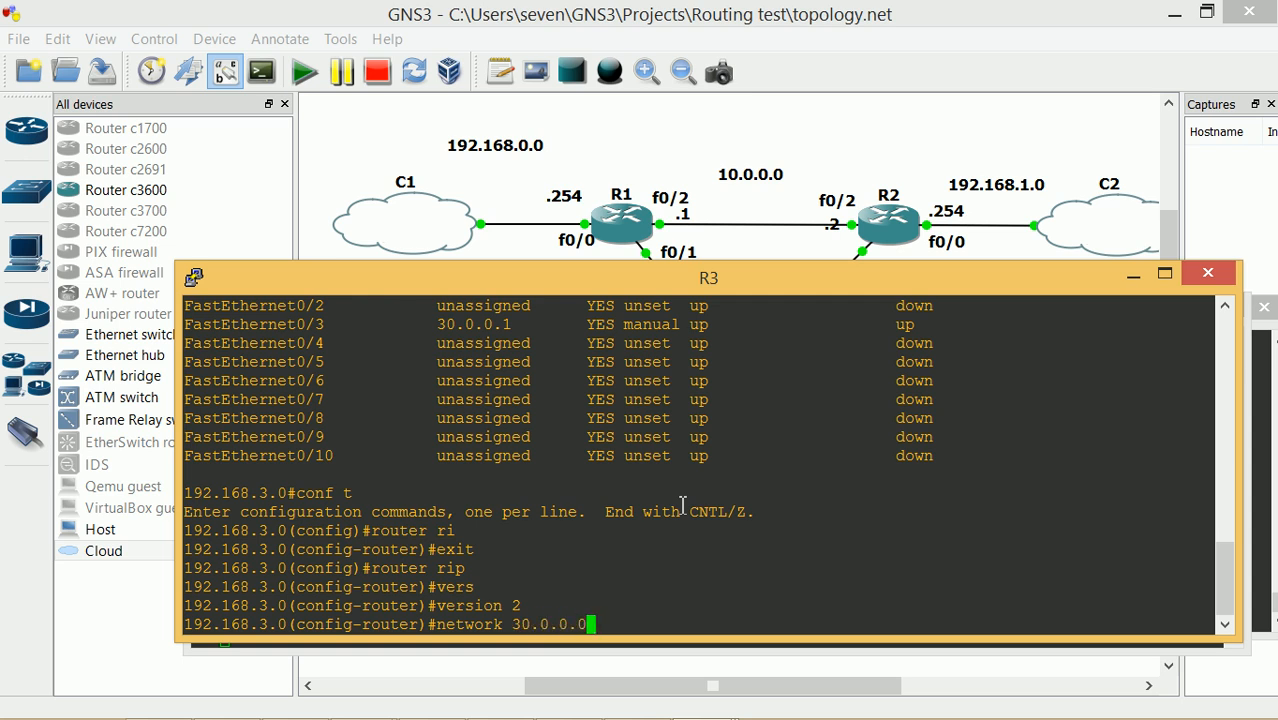
key("Return")
type("networ")
key("Tab")
type("20.0.0.0")
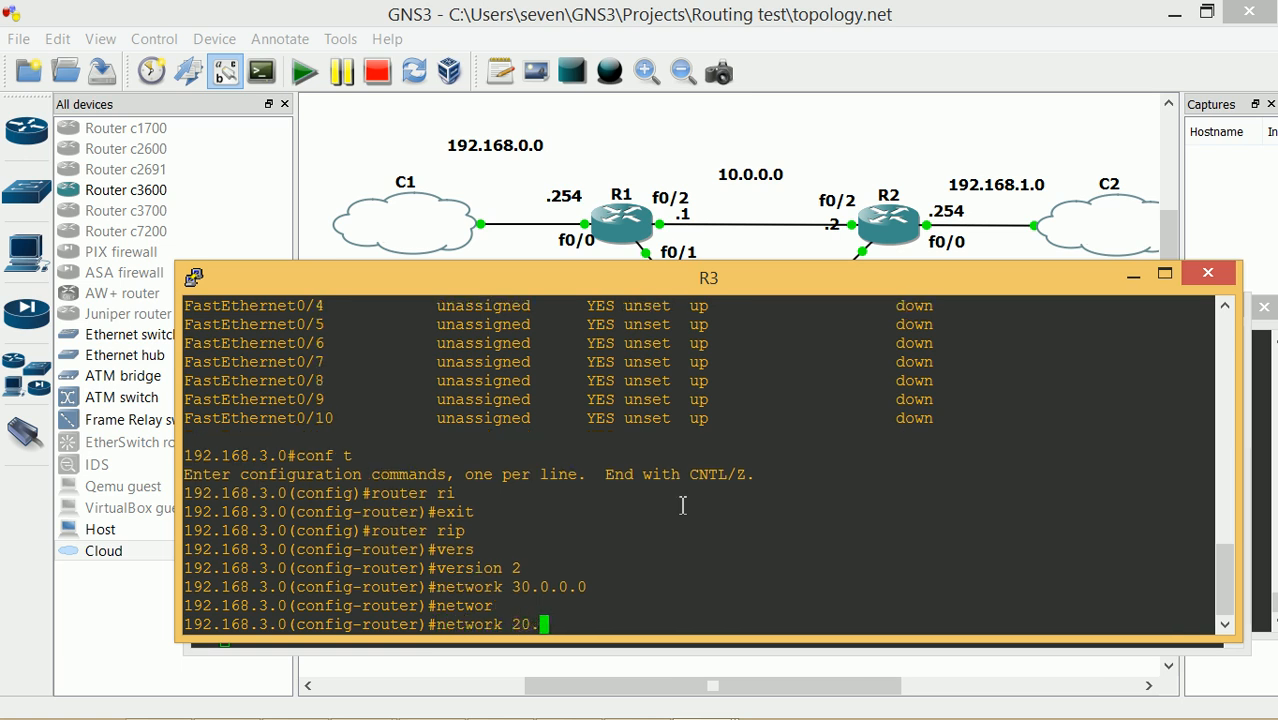
key("Return")
type("netw2ork")
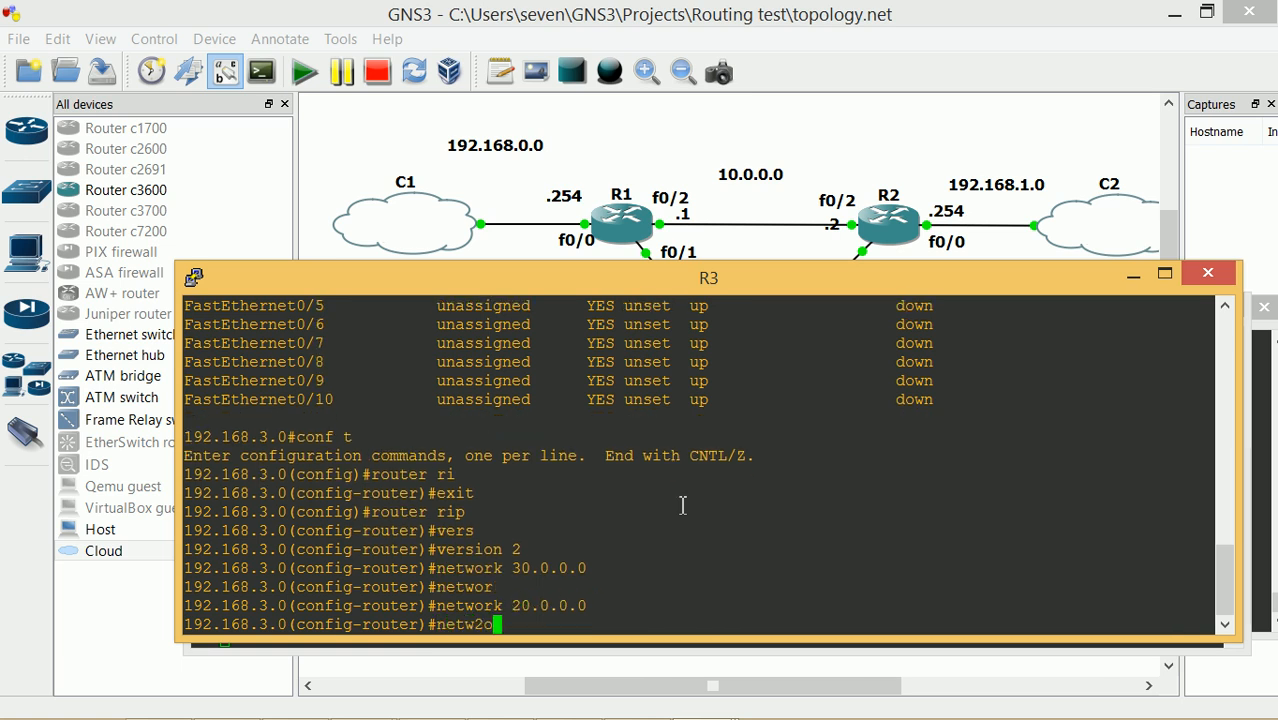
key("Tab")
key("BackSpace")
key("BackSpace")
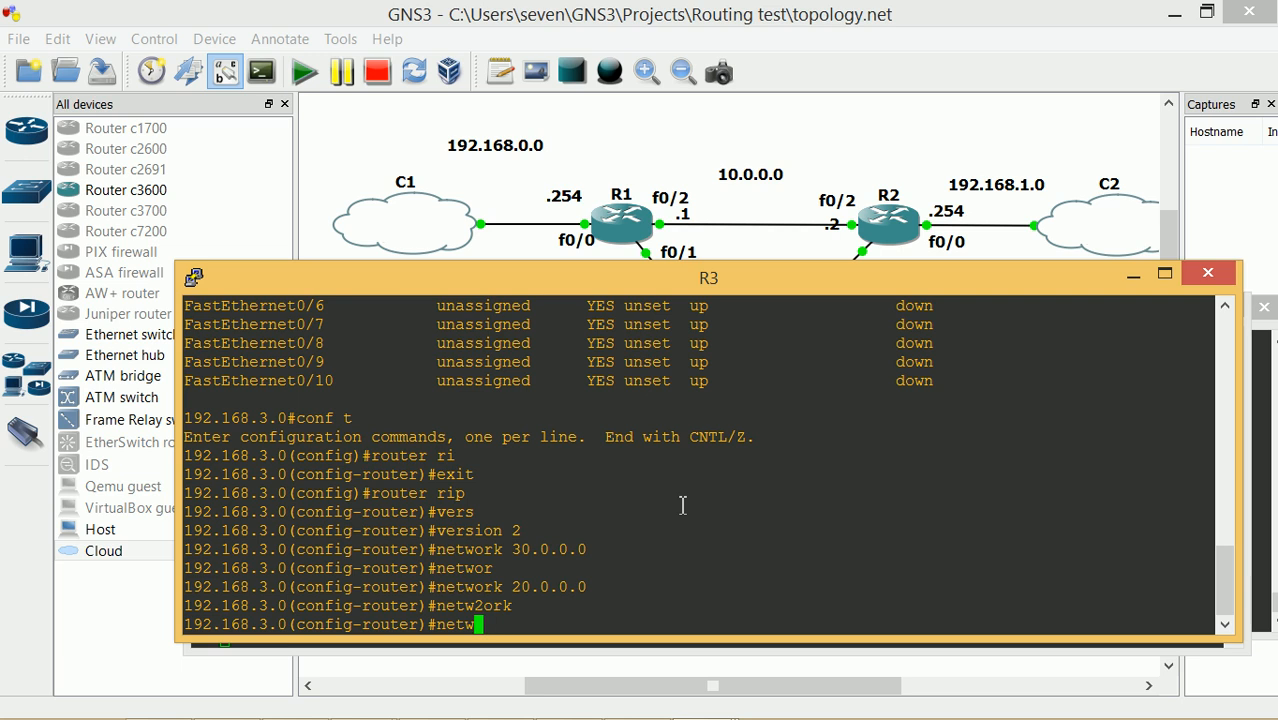
key("BackSpace")
key("Tab")
type("192.168.3")
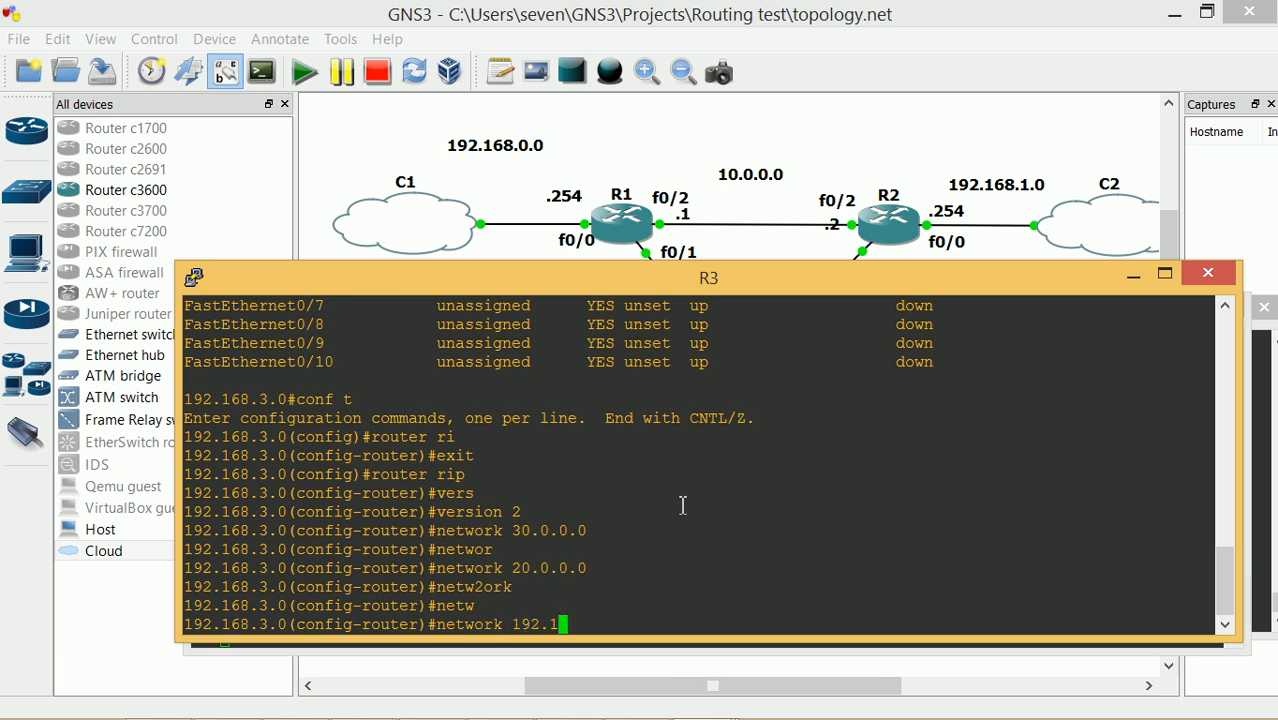
type(".0")
key("Return")
Exit configuration mode and save R3's running-config to startup-config
type("exit")
key("Return")
type("exit")
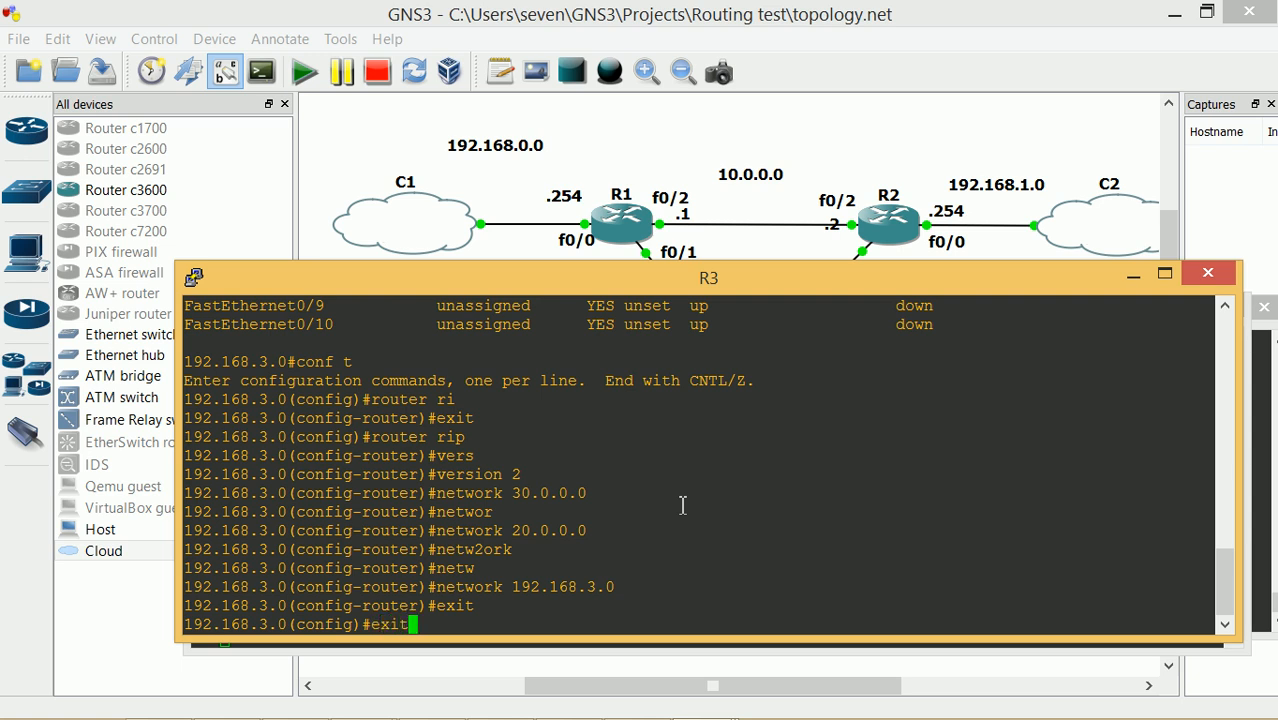
key("Return")
type("copy run star")
key("Tab")
key("Return")
key("Return")
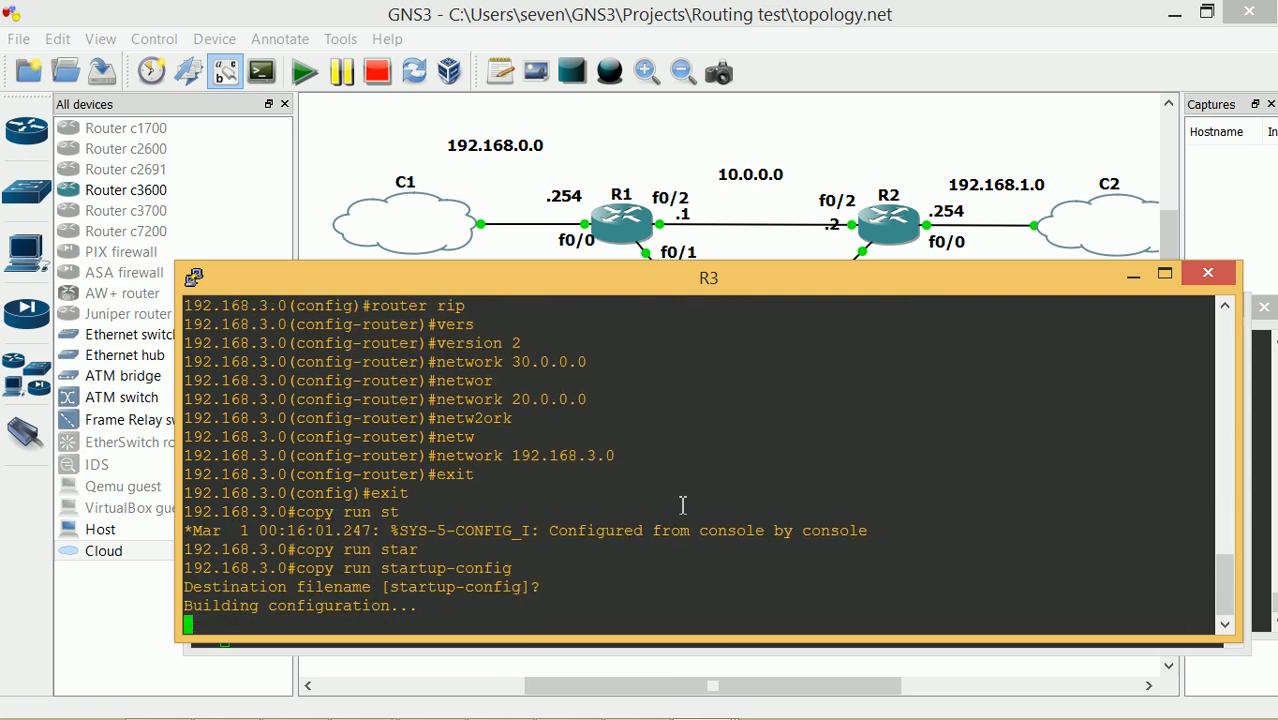
type("sh")
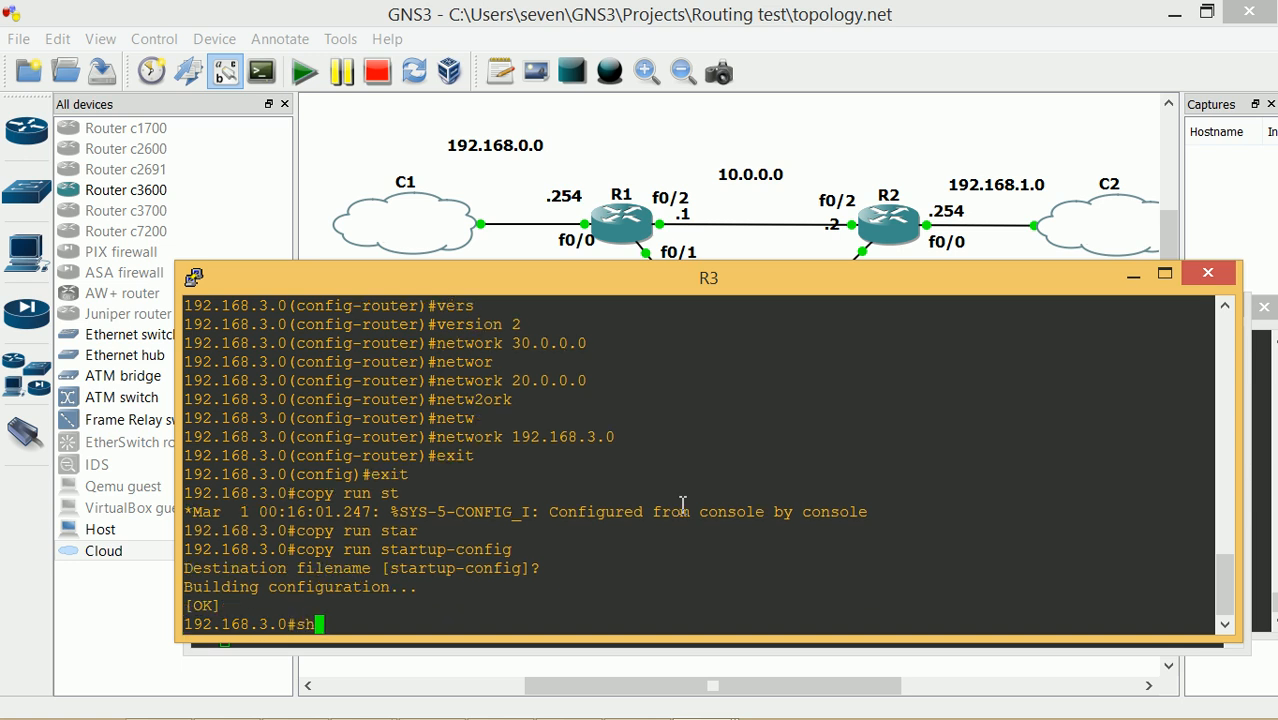
type("show")
Ping 10.0.0.1 and then 192.168.0.254 from R3
key("BackSpace")
key("BackSpace")
key("BackSpace")
type("ing 10.0.0.1")
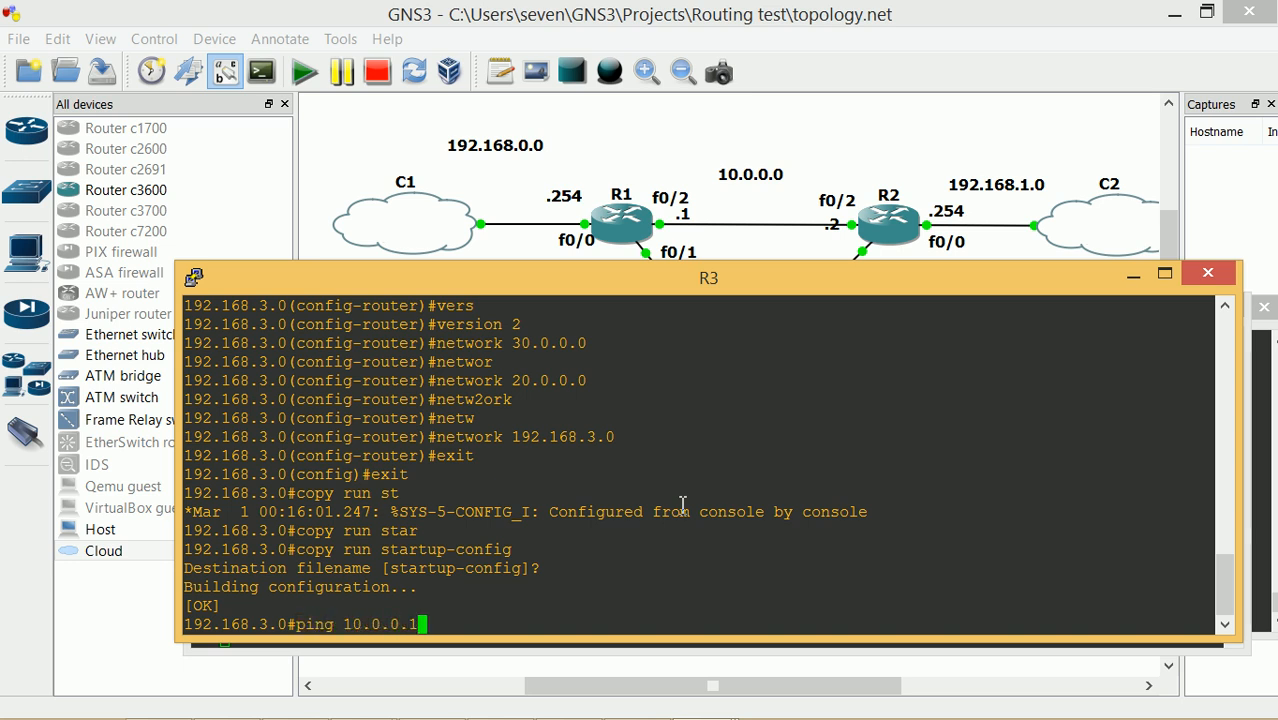
key("Return")
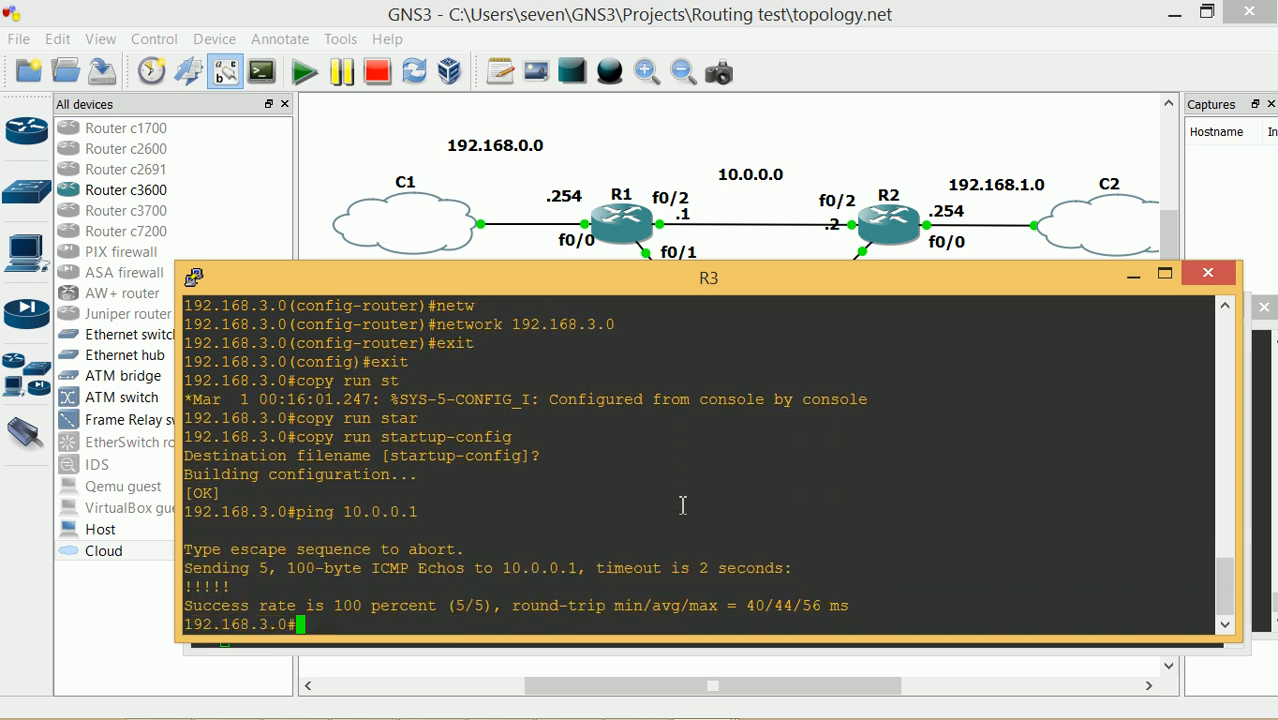
type("ping 192.168.")
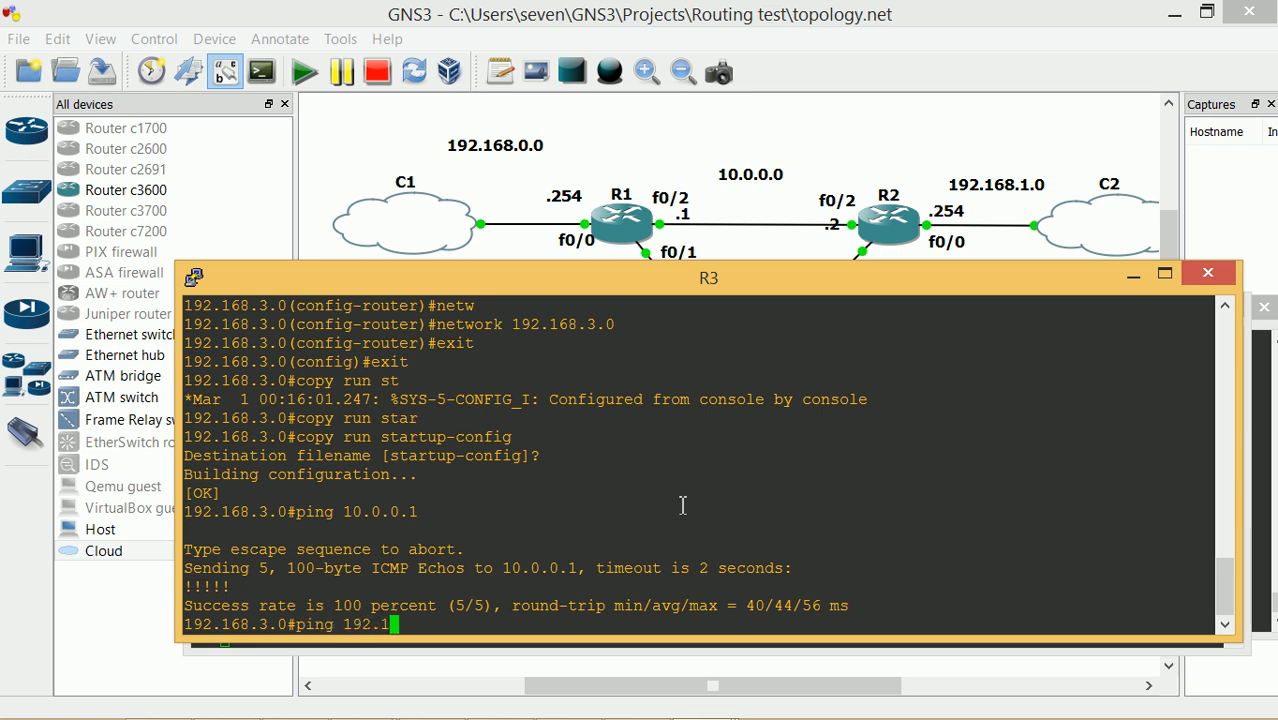
type("0.254")
key("Return")
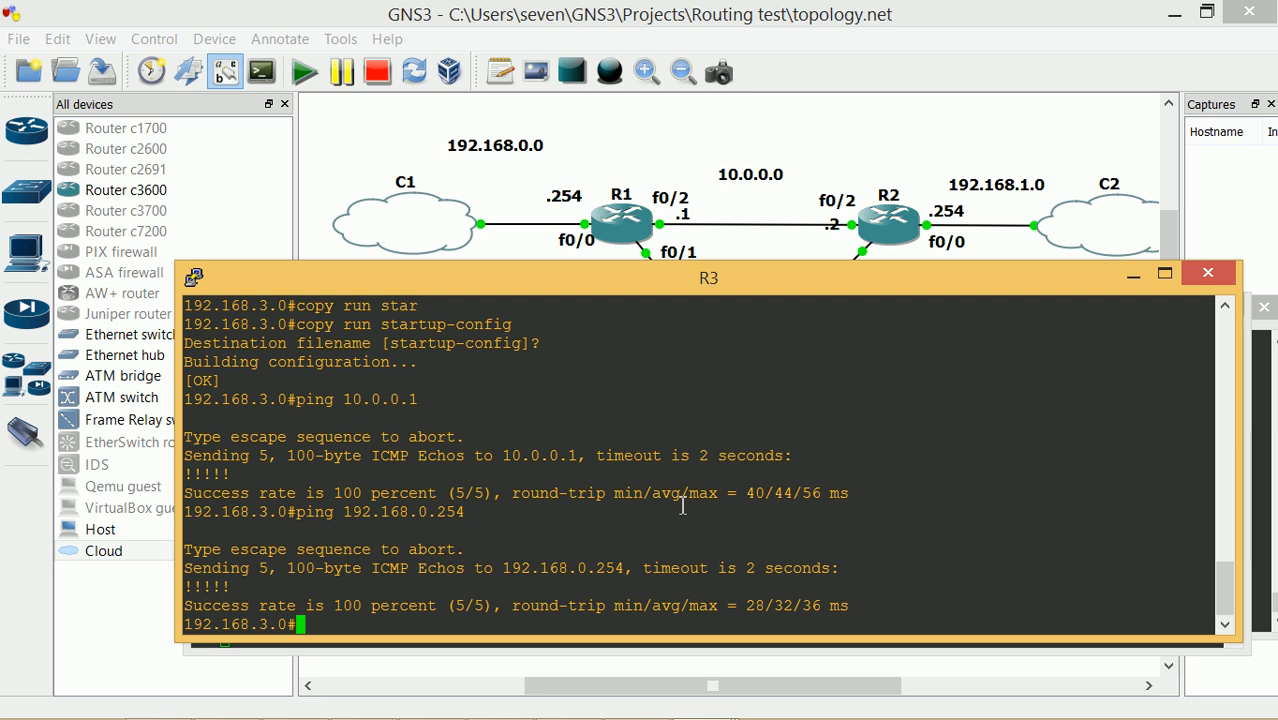
type("show ip route")
Show R3's routing table and highlight the RIP routes to 20.0.0.0, 10.0.0.0, 192.168.0.0 and 192.168.1.0
key("Return")
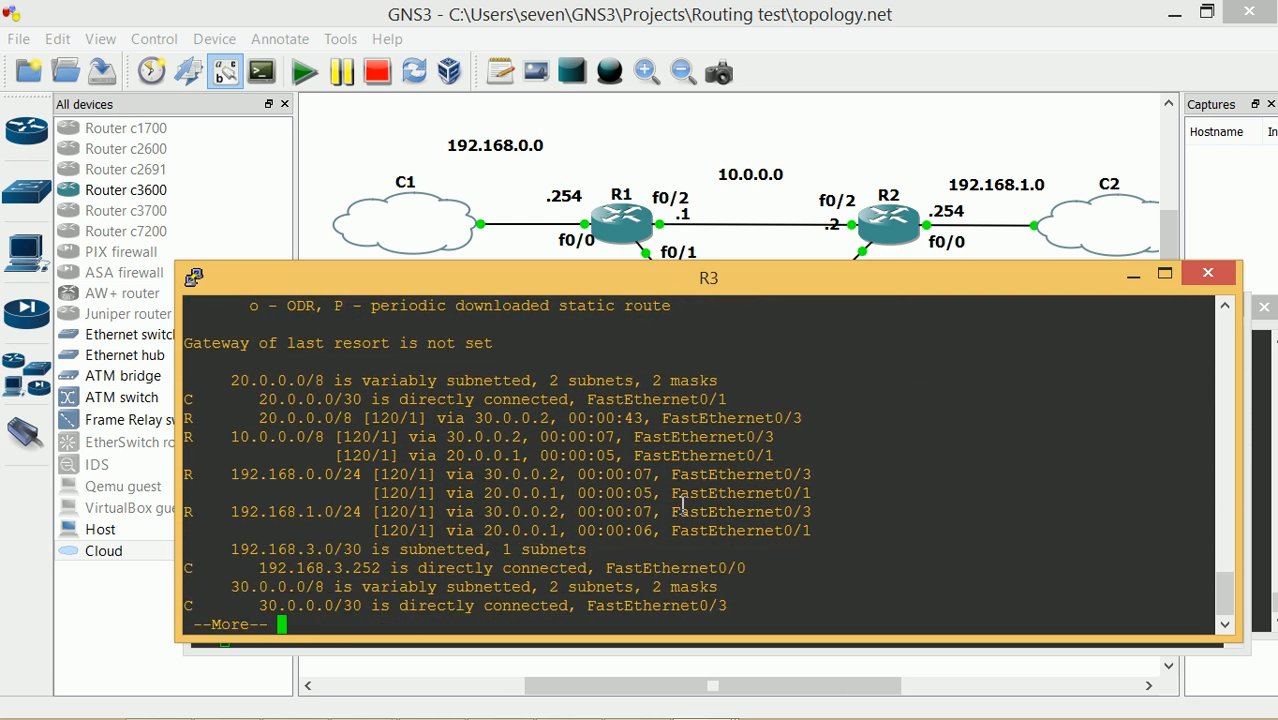
left_click_drag(265, 419, 362, 425)
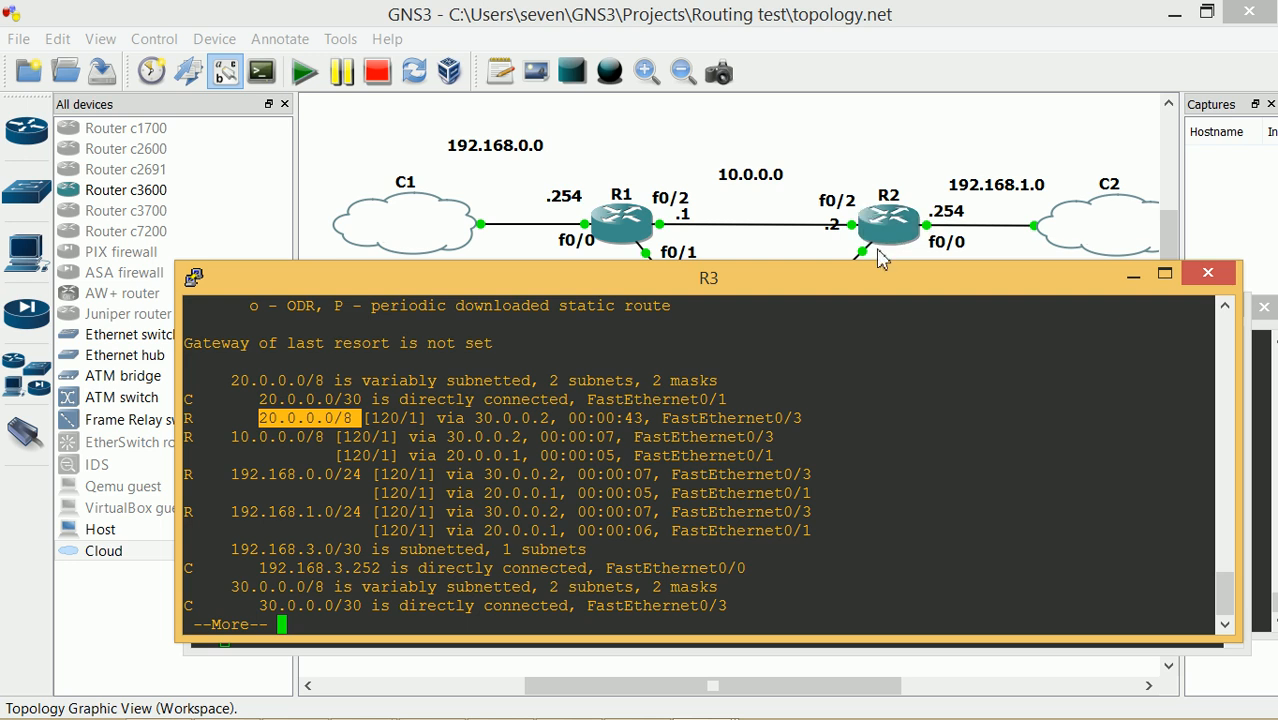
mouse_move(847, 281)
left_mouse_down()
mouse_move(863, 443)
mouse_move(856, 276)
left_mouse_up()
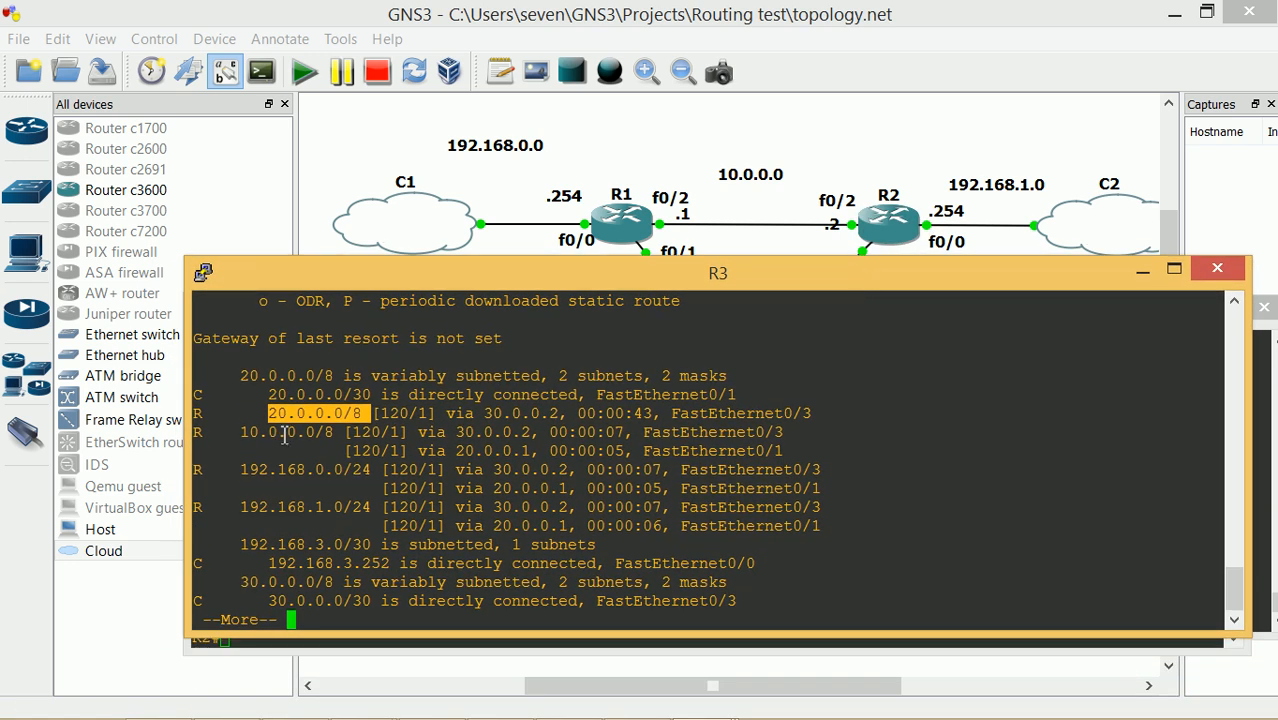
left_click_drag(731, 282, 739, 388)
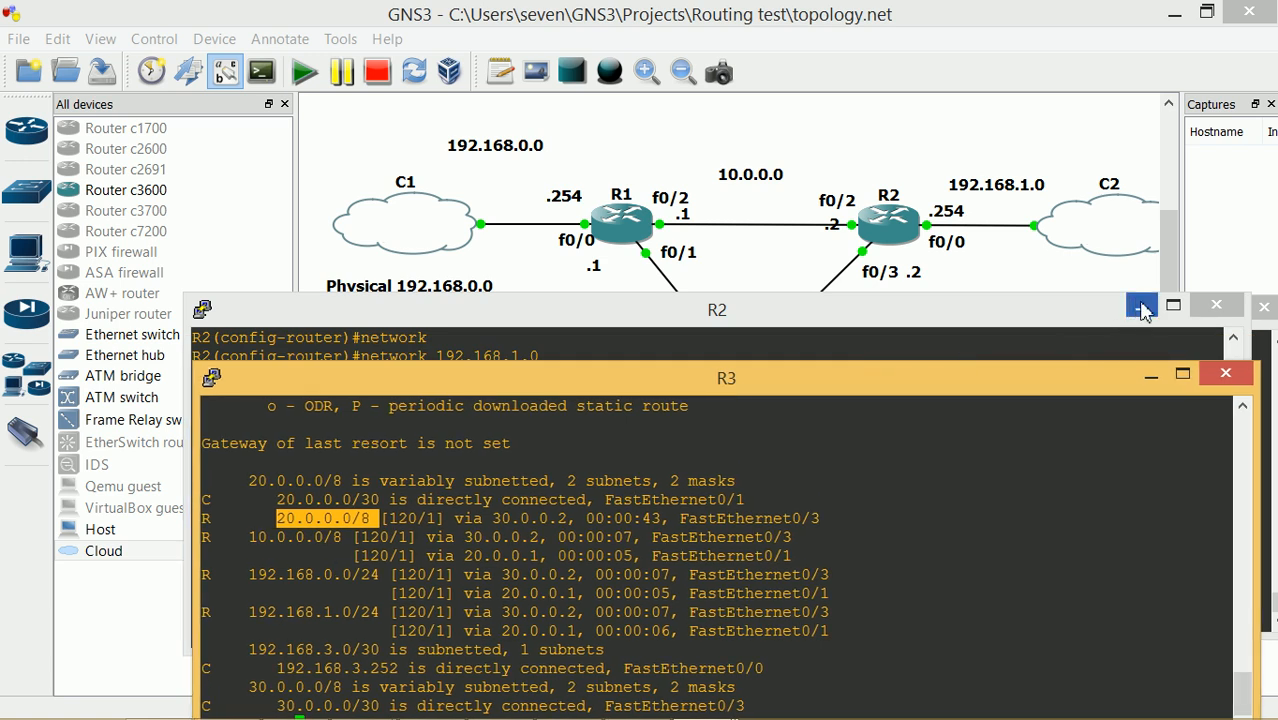
left_click(1139, 307)
left_click_drag(787, 380, 794, 293)
left_click_drag(255, 441, 326, 441)
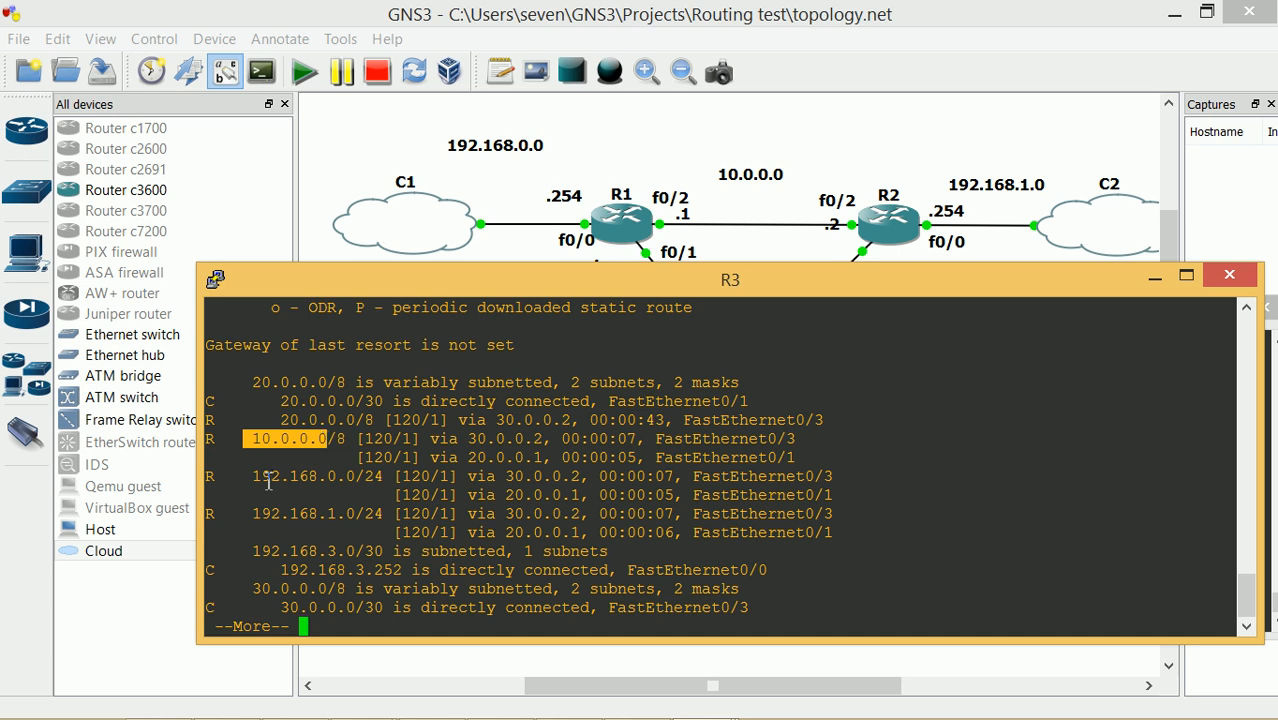
left_click_drag(251, 476, 348, 481)
left_click_drag(255, 514, 346, 518)
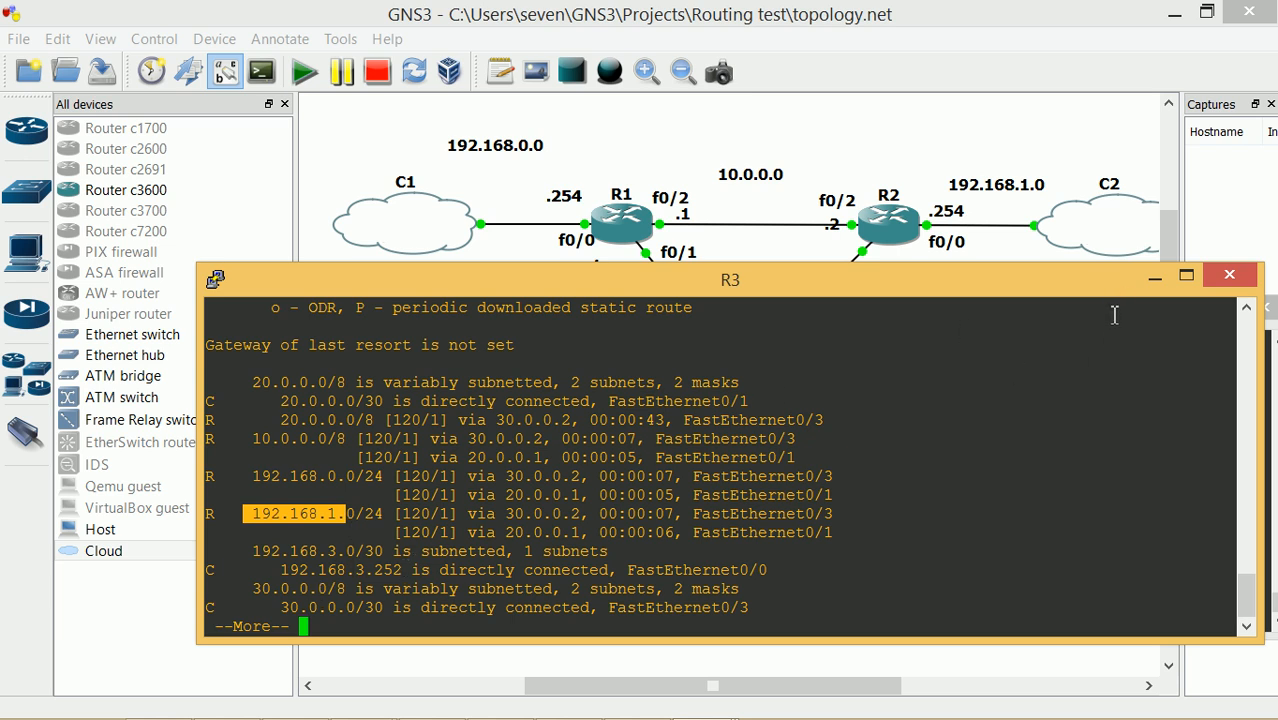
left_click(1154, 279)
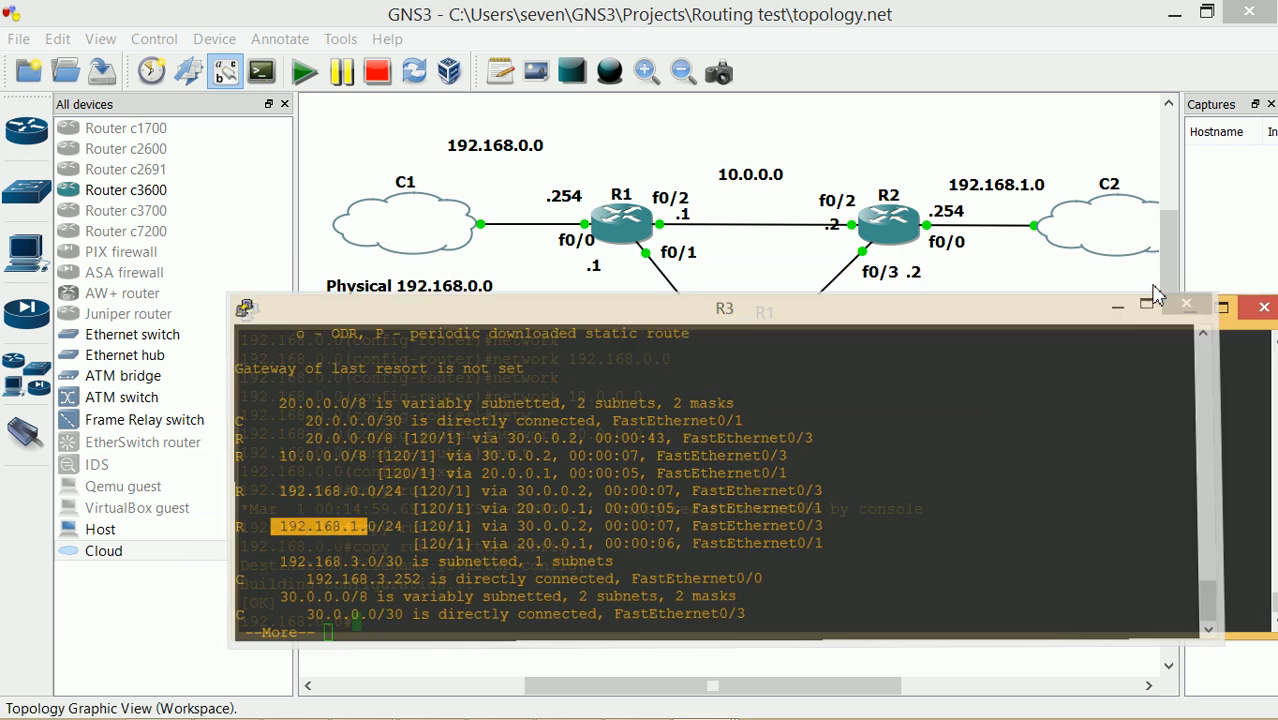
Minimize R1's console so the full topology with cloud C3 is visible
left_click(1190, 313)
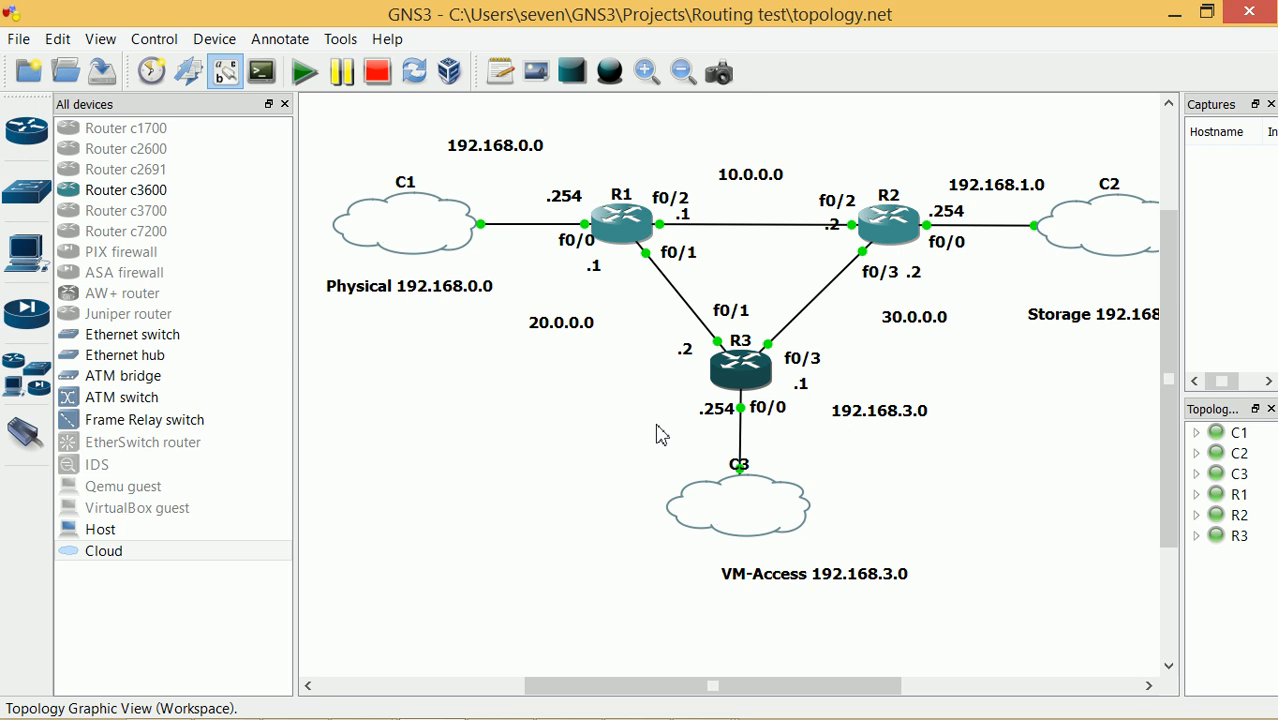
Read R1's console output, put it away, and switch to VMware Workstation
mouse_move(704, 697)
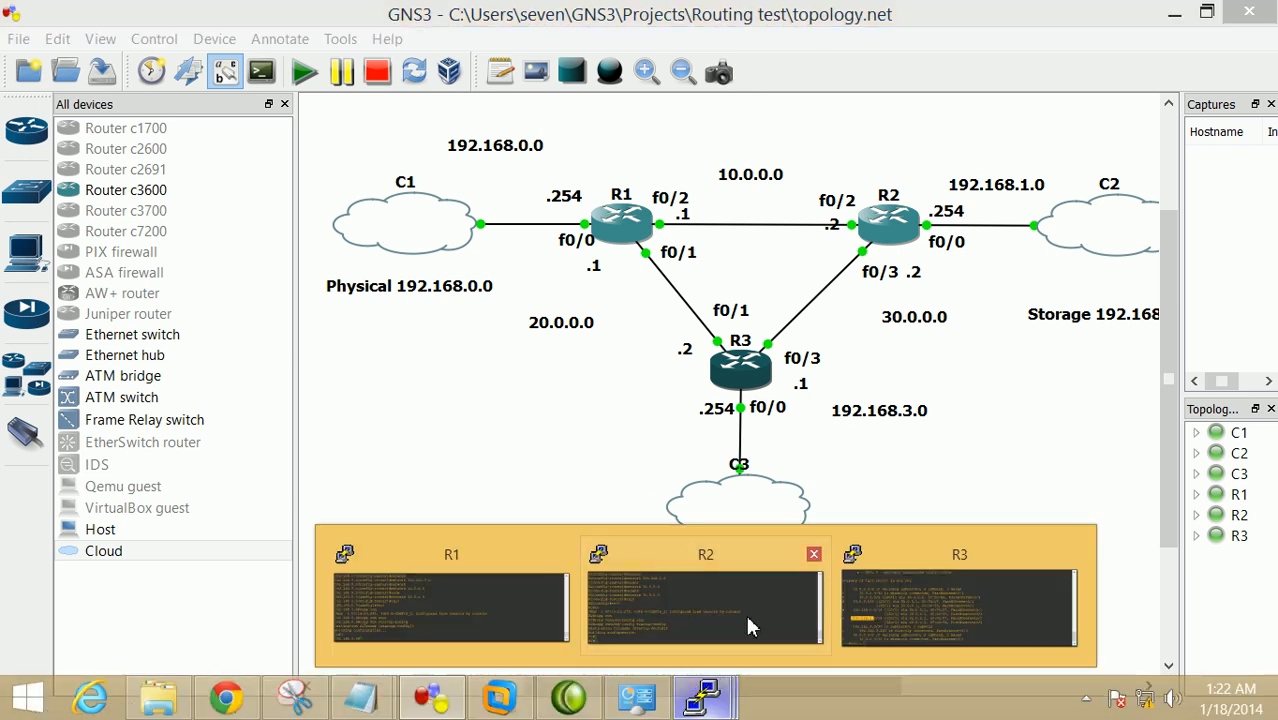
left_click(530, 612)
left_click_drag(810, 323, 784, 236)
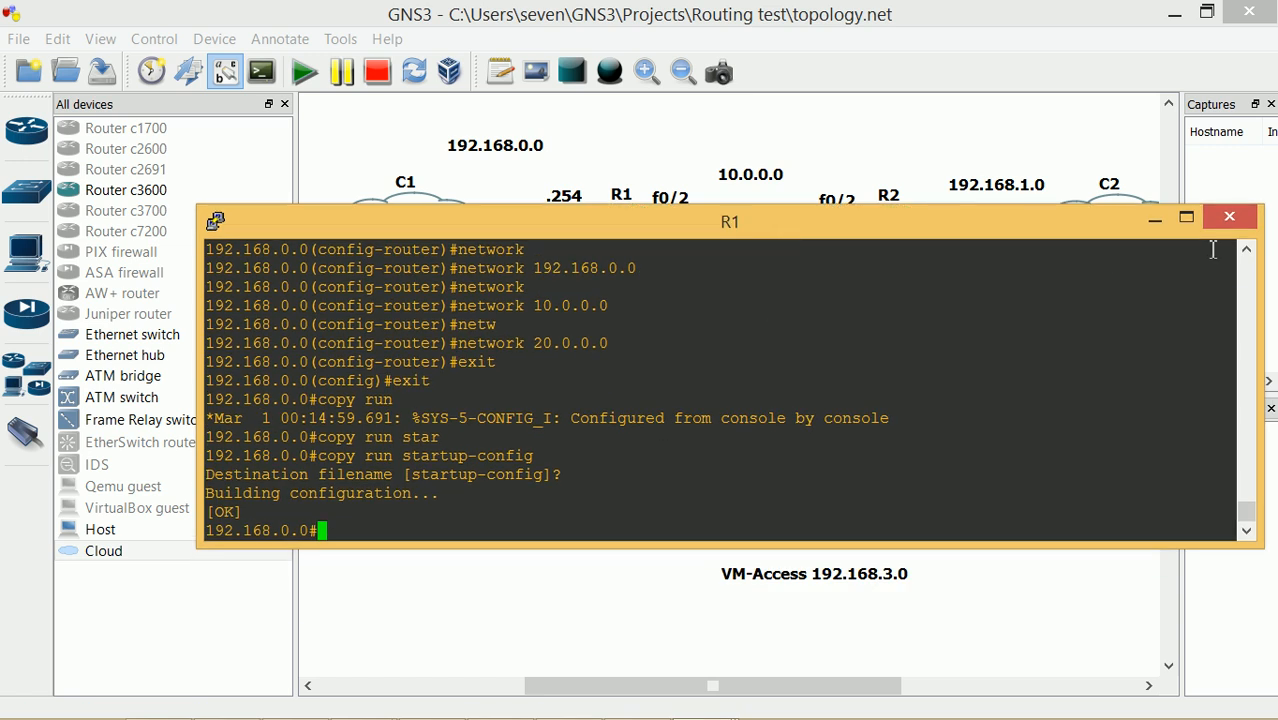
left_click(1155, 218)
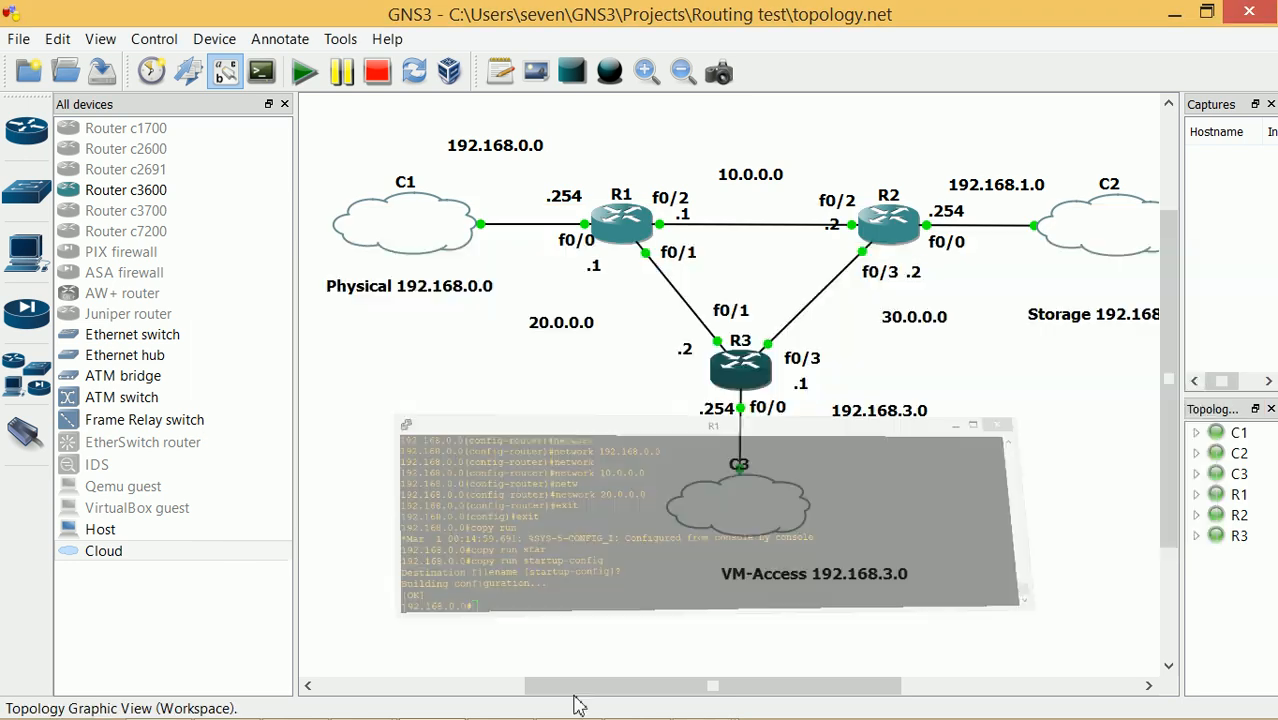
left_click(505, 699)
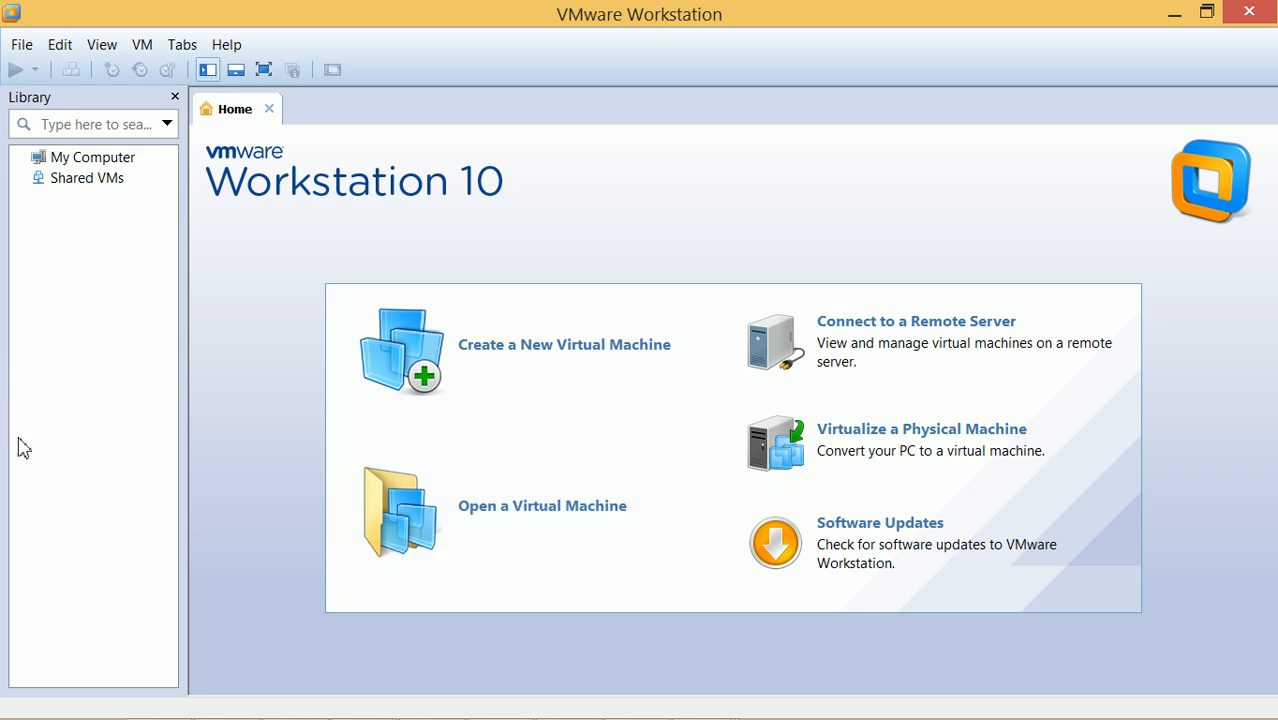
In File Explorer, browse to F:\VM DIRECTORY\DC-SQL
mouse_move(421, 695)
left_click(164, 701)
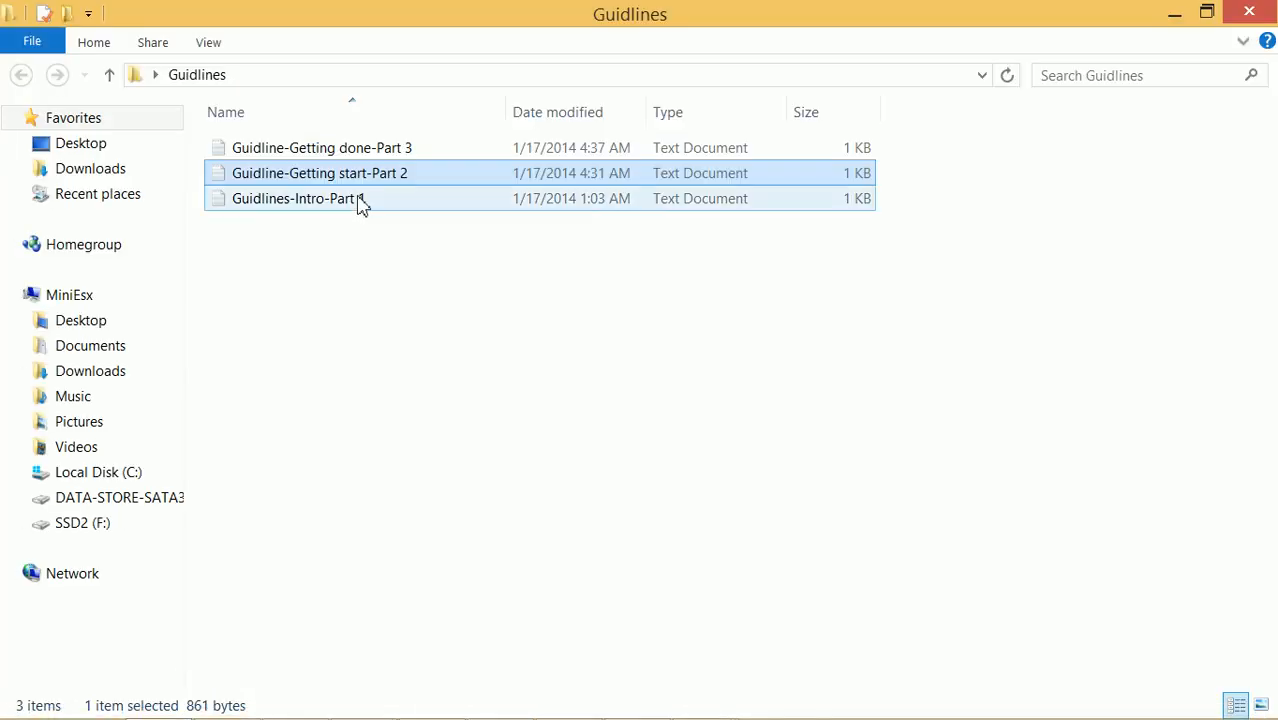
left_click(89, 509)
left_click(80, 528)
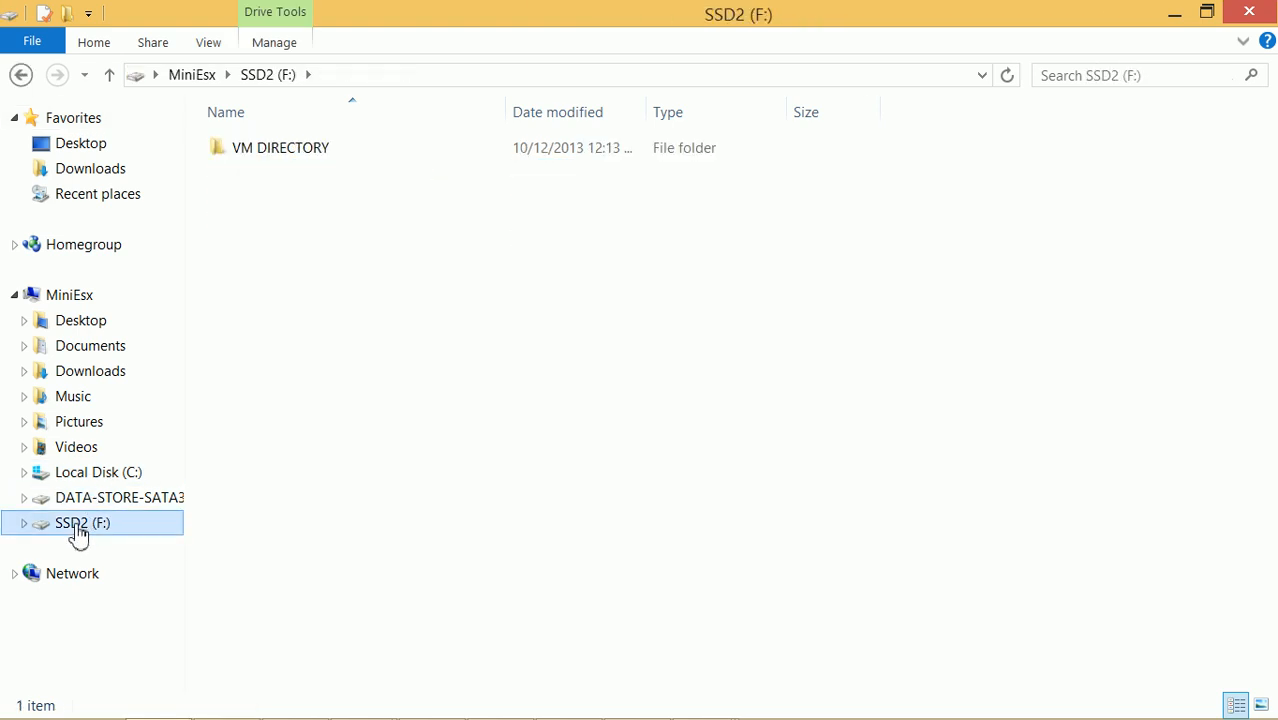
left_click(249, 160)
double_click(249, 155)
double_click(294, 151)
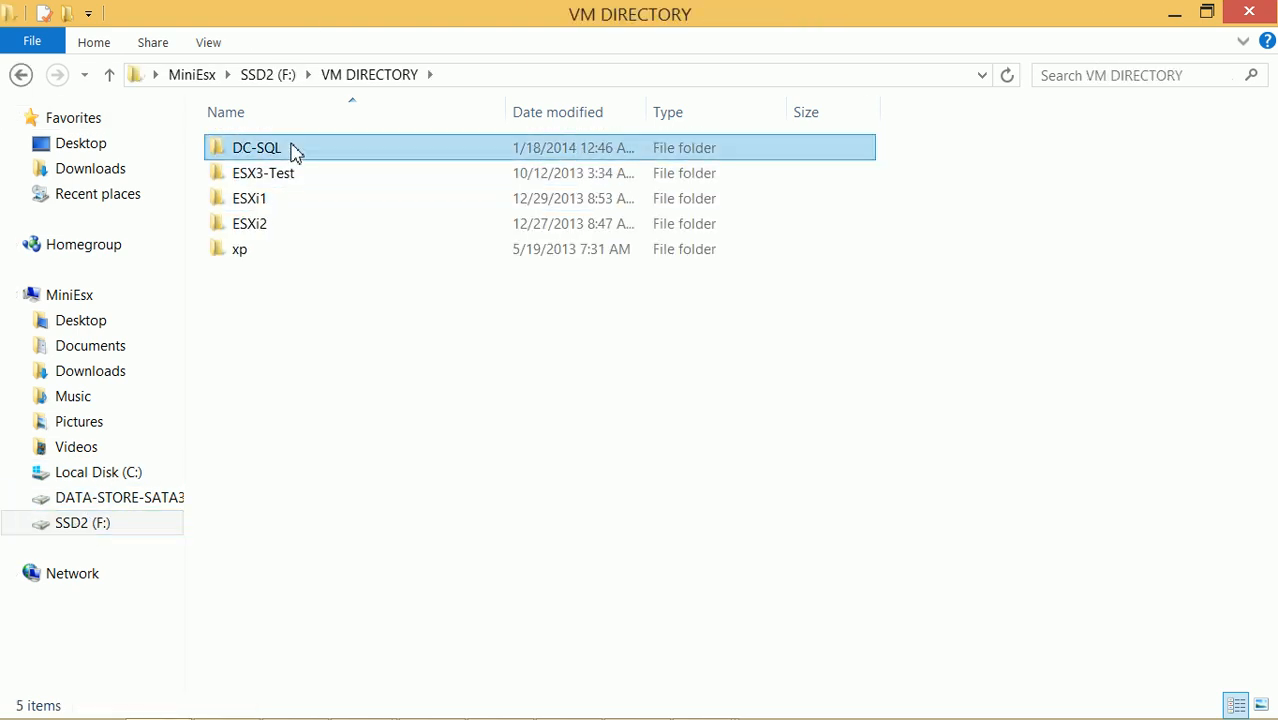
Open DC-SQL.vmx with VMware Workstation
right_click(261, 203)
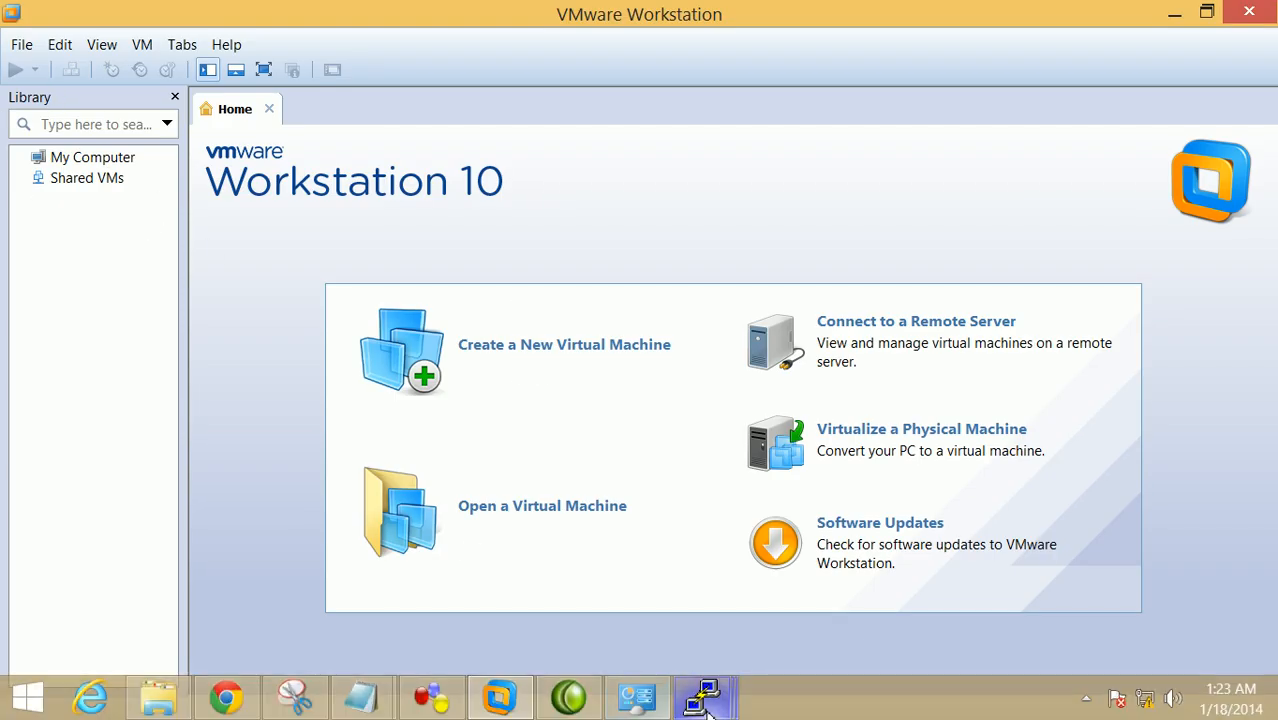
mouse_move(560, 706)
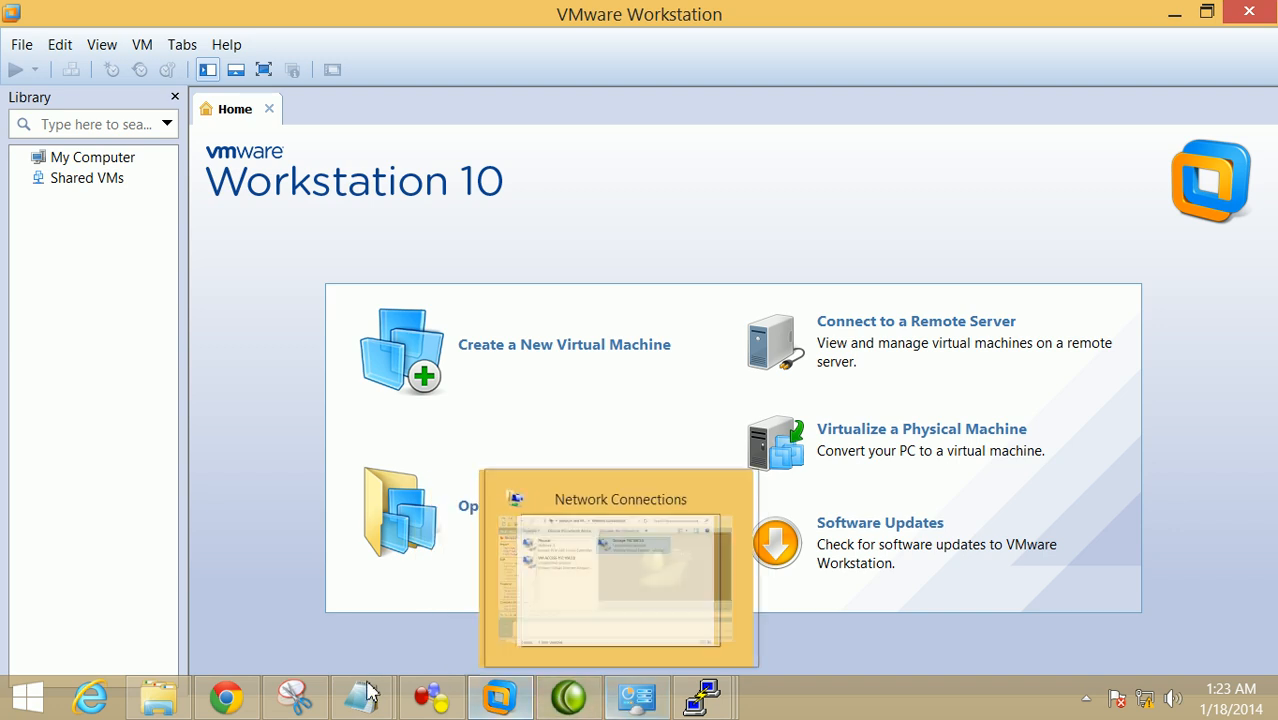
left_click(90, 580)
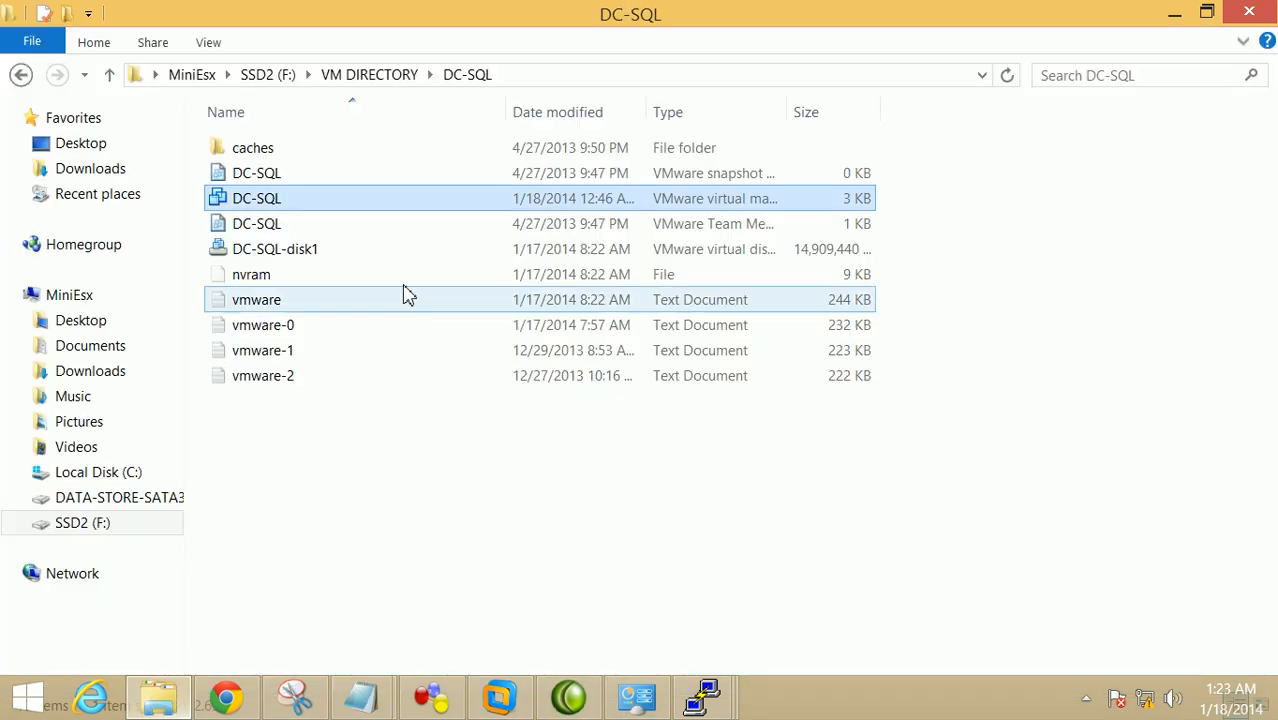
right_click(306, 203)
left_click(379, 220)
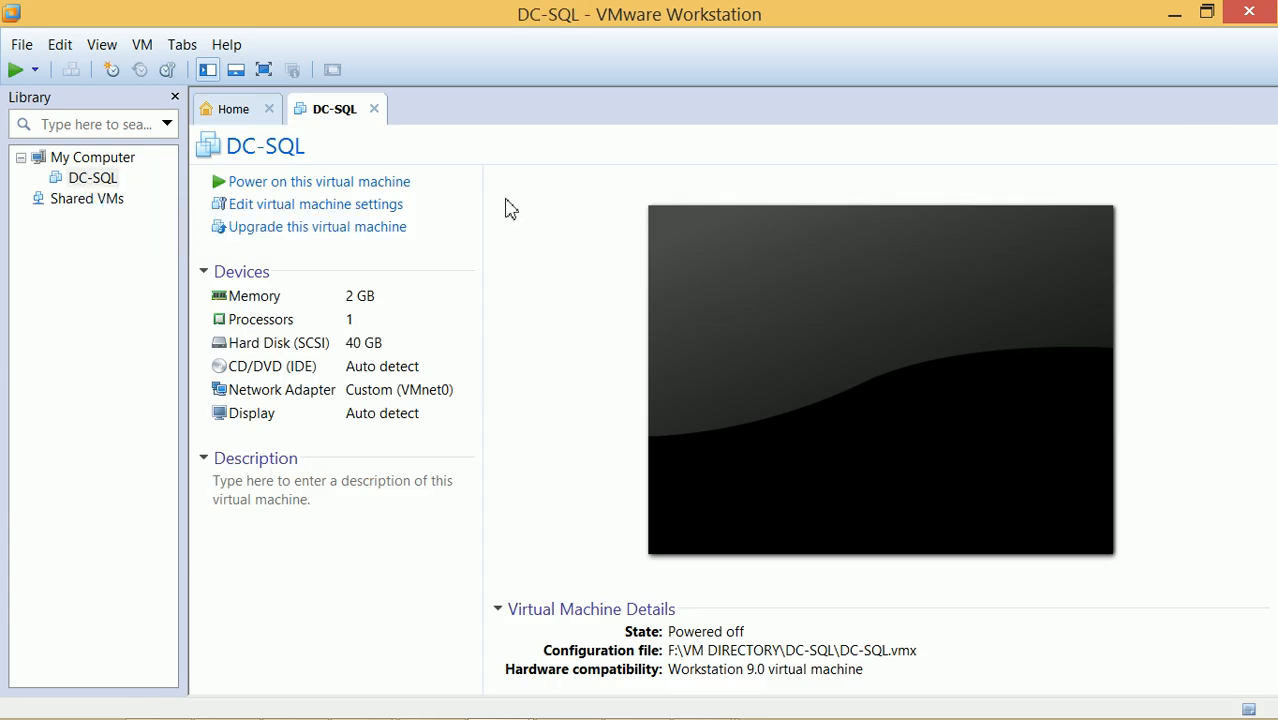
Boot DC-SQL with 'Start Windows Normally' and bring it to its password logon screen
left_click(288, 185)
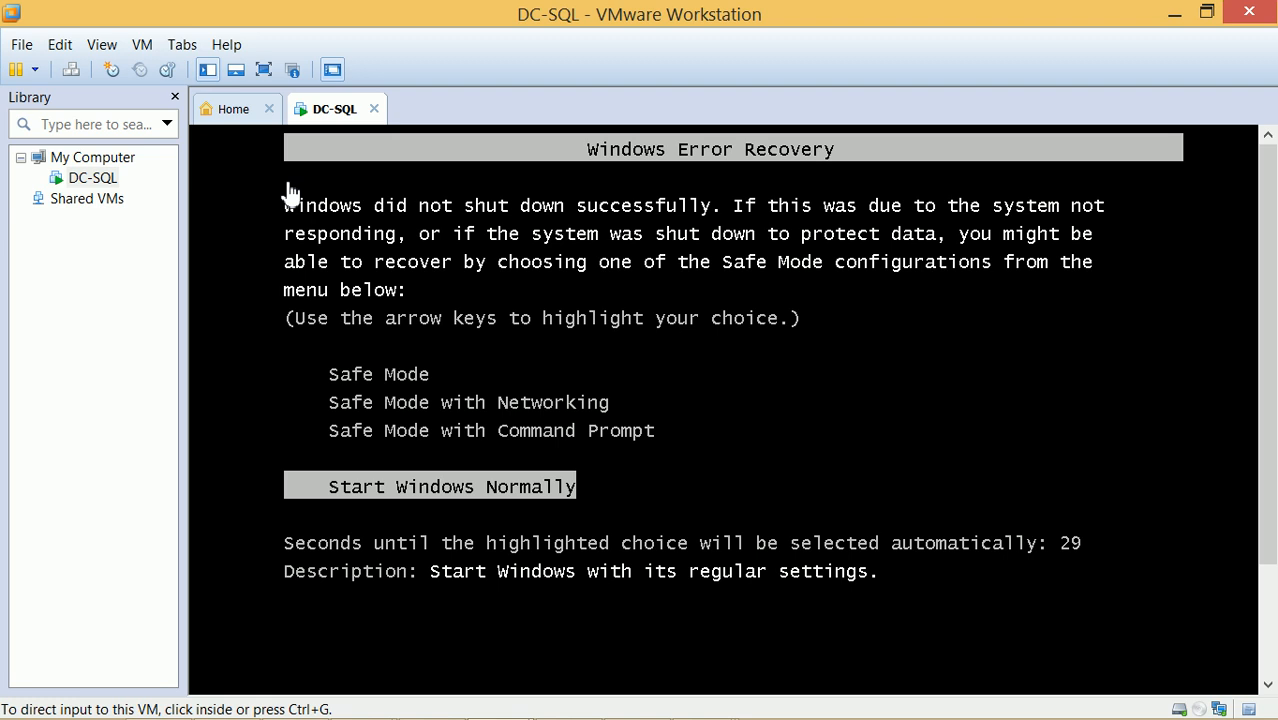
left_click(465, 461)
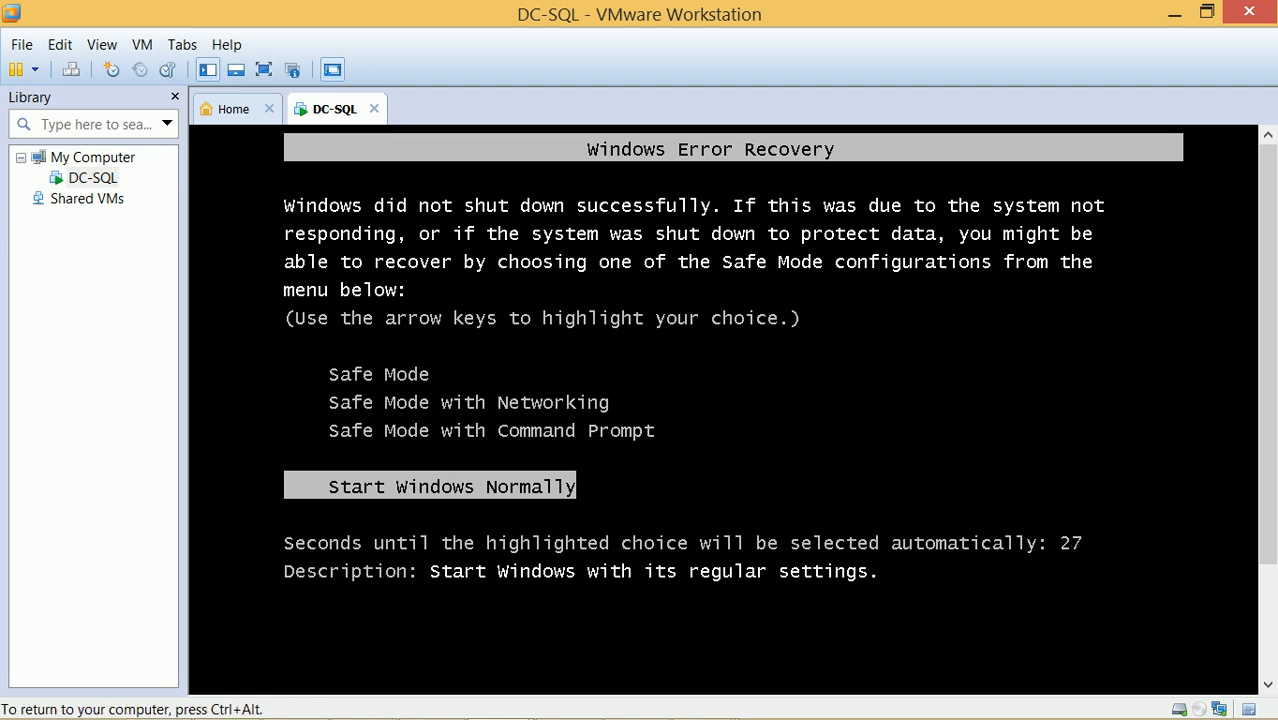
key("Return")
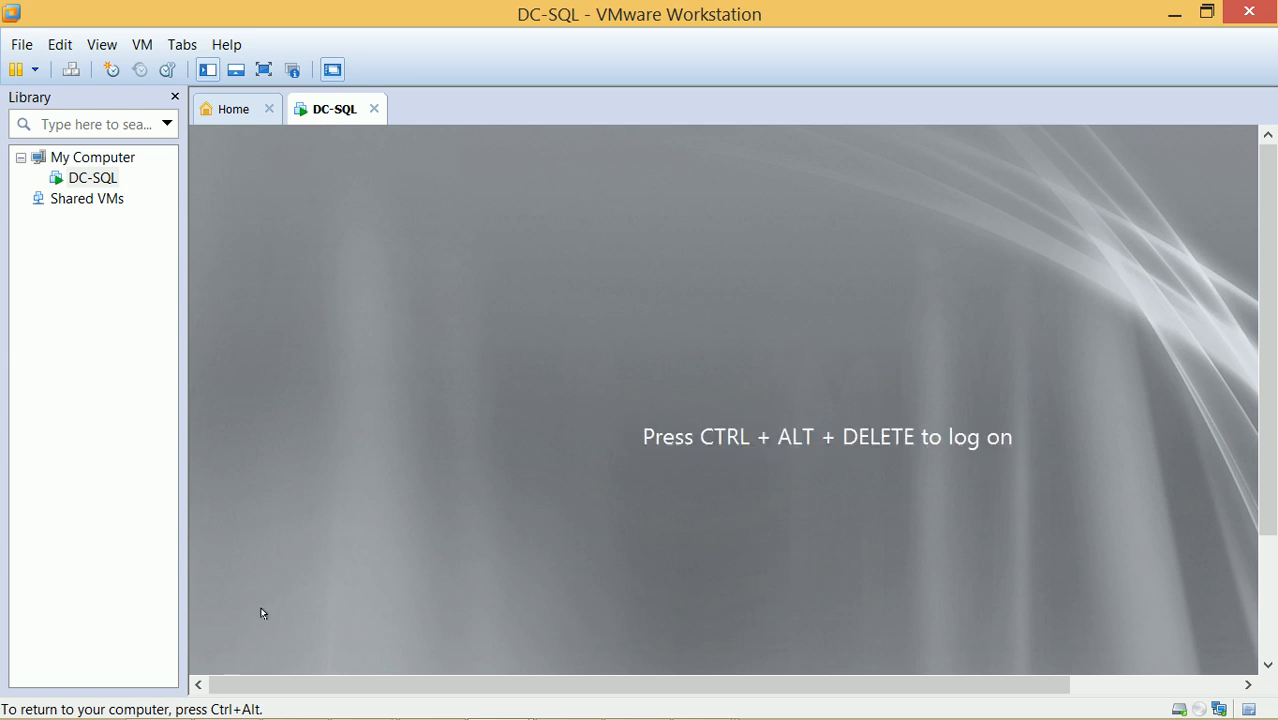
mouse_move(755, 717)
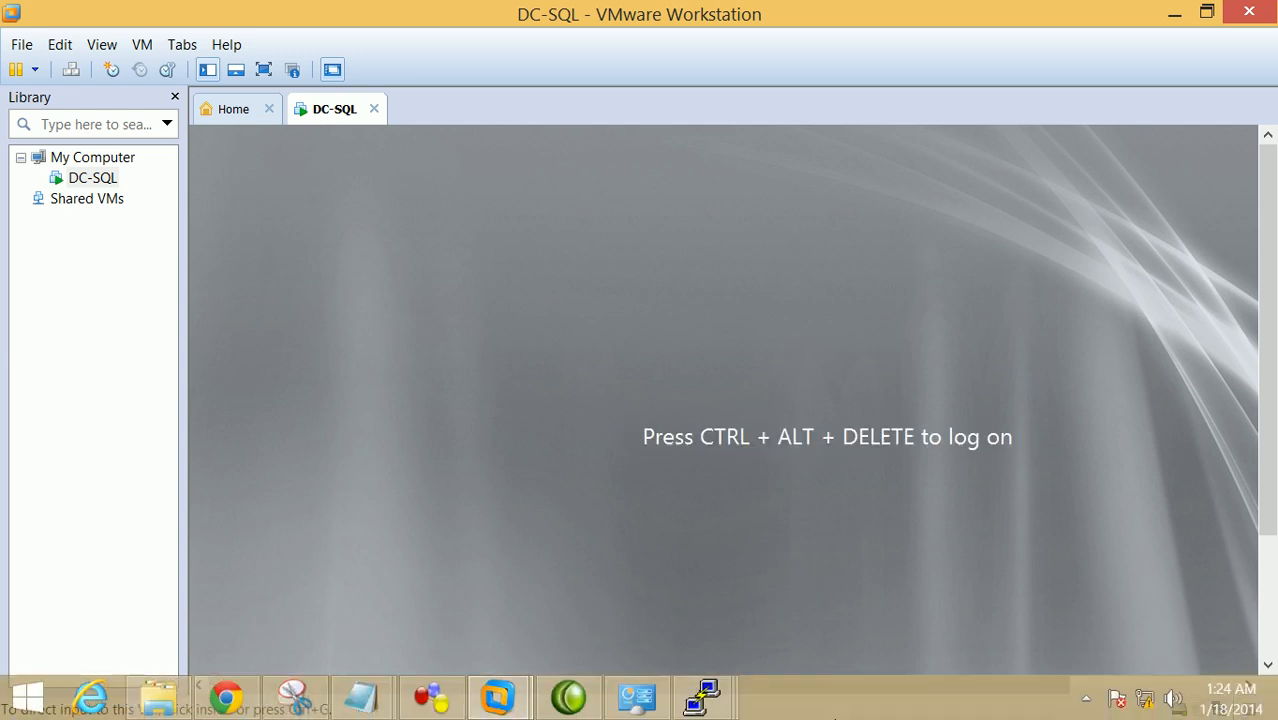
left_click(1089, 699)
left_click(993, 713)
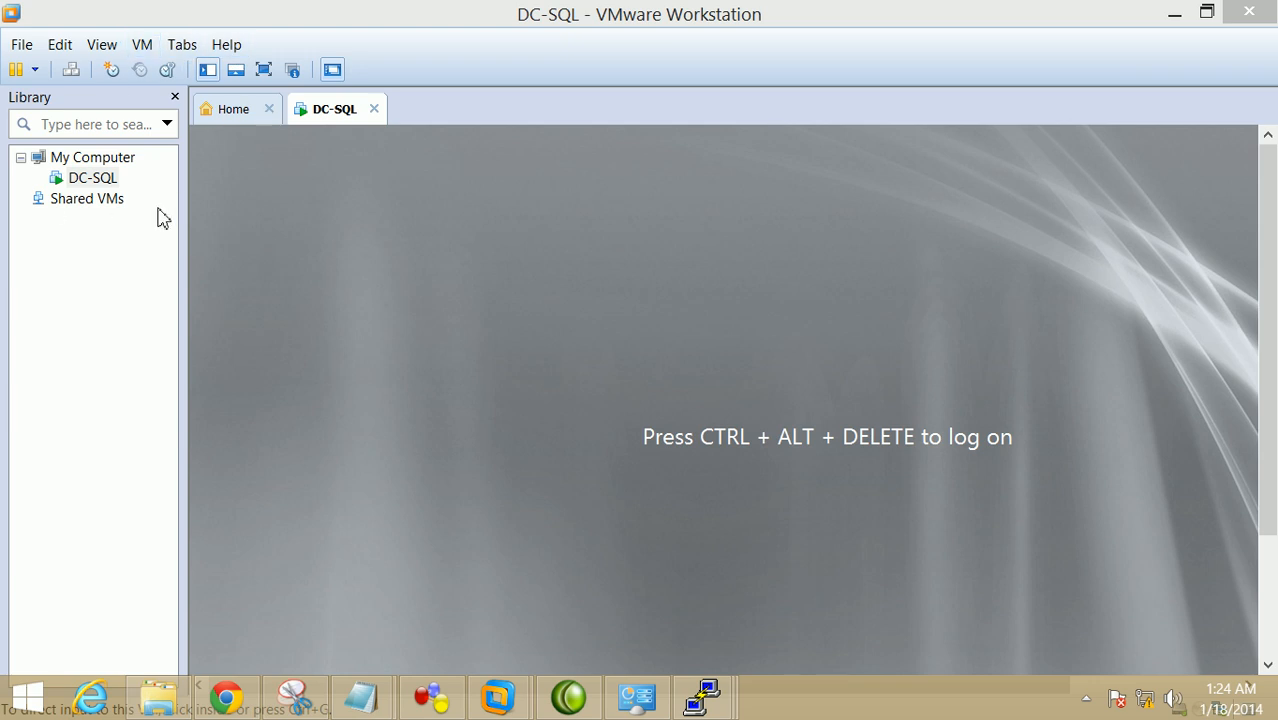
left_click(71, 69)
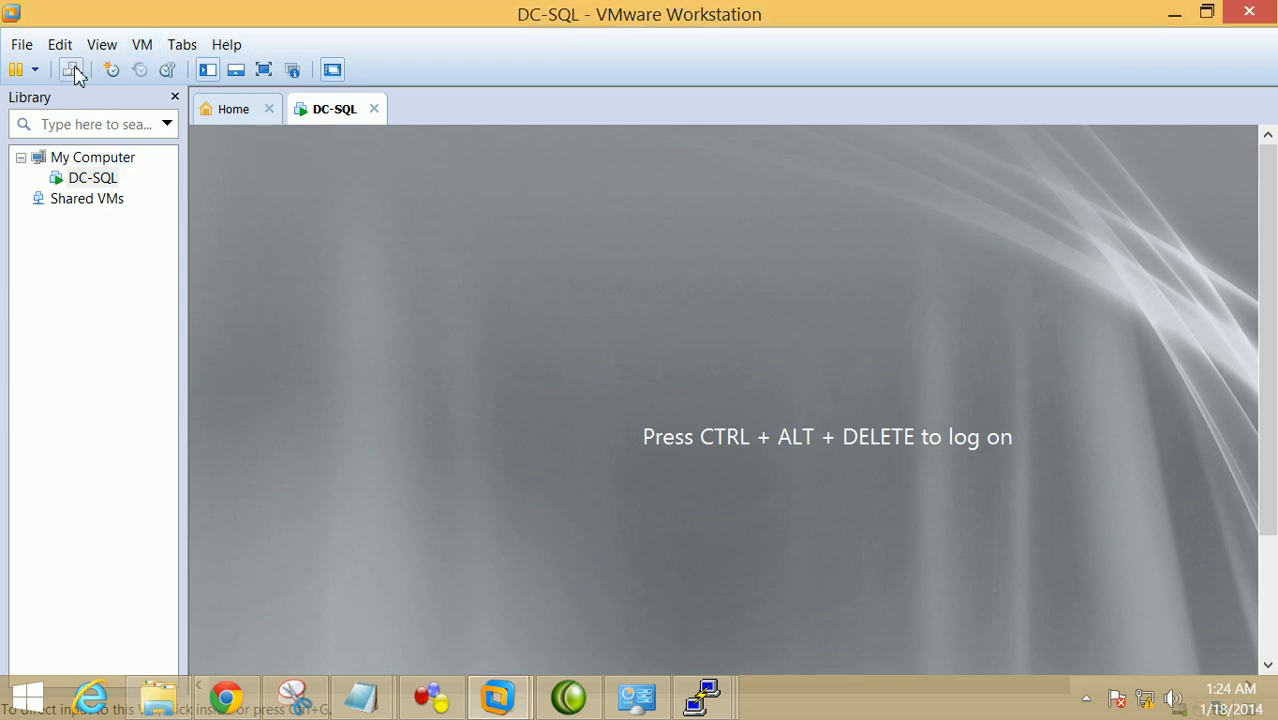
Log on to DC-SQL with the account password, then dismiss Shutdown Event Tracker and Server Manager
left_click(840, 585)
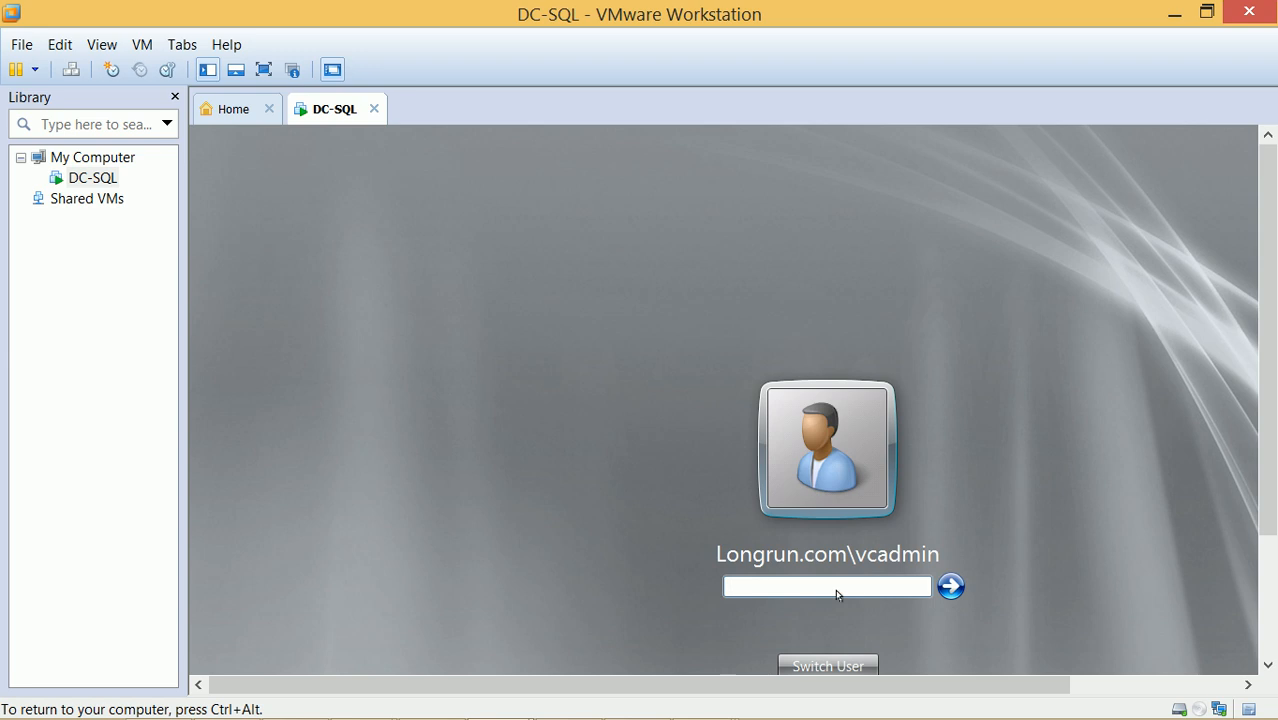
type("•••••••••••")
key("Return")
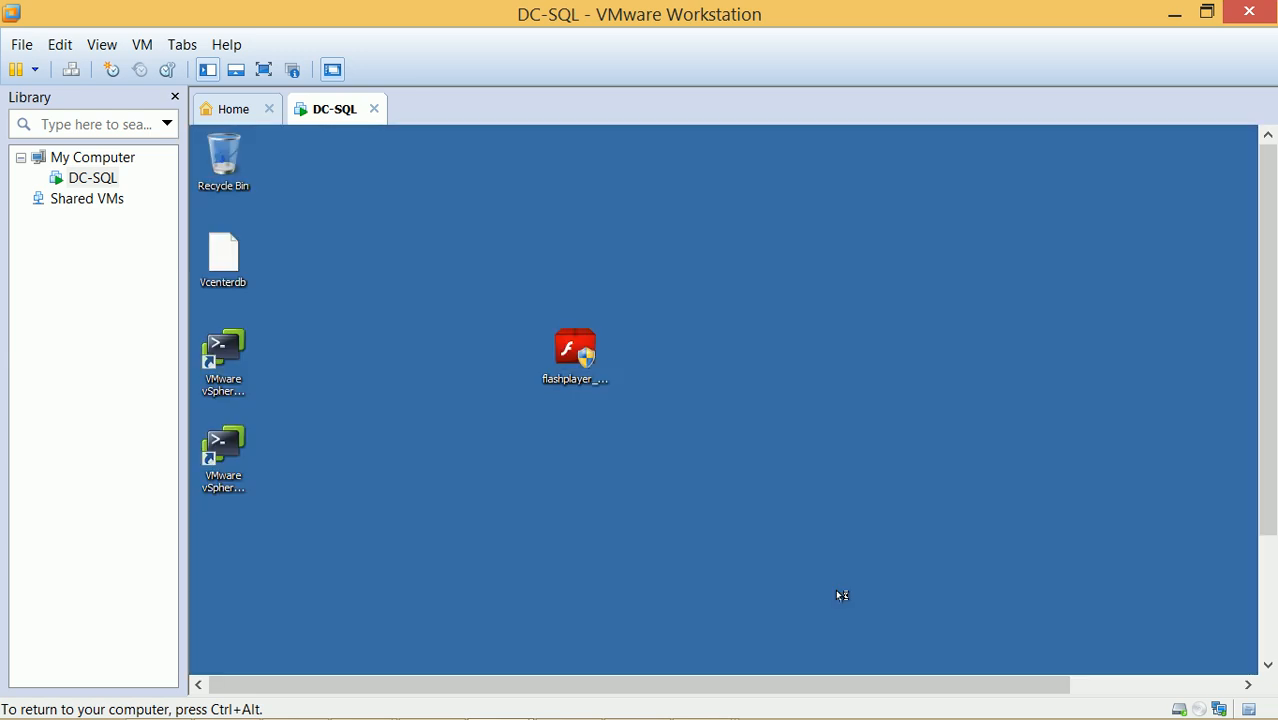
left_click_drag(1264, 217, 1267, 406)
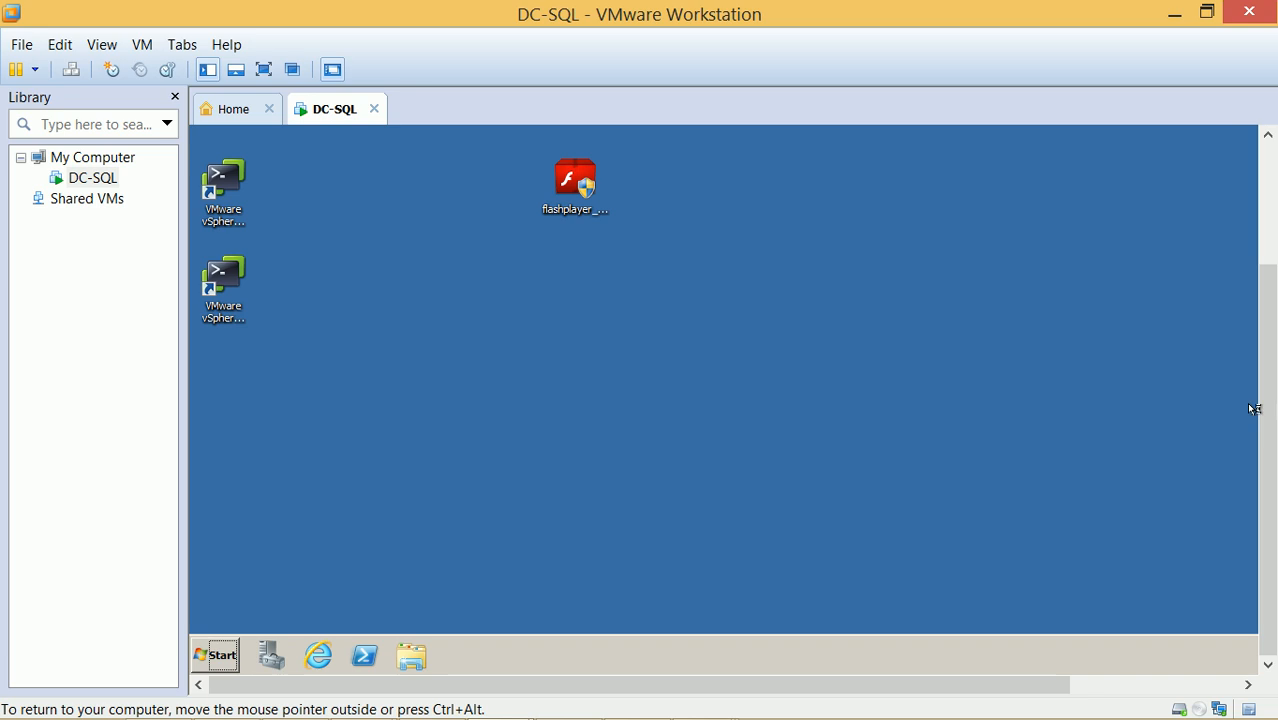
left_click(810, 354)
type("sd")
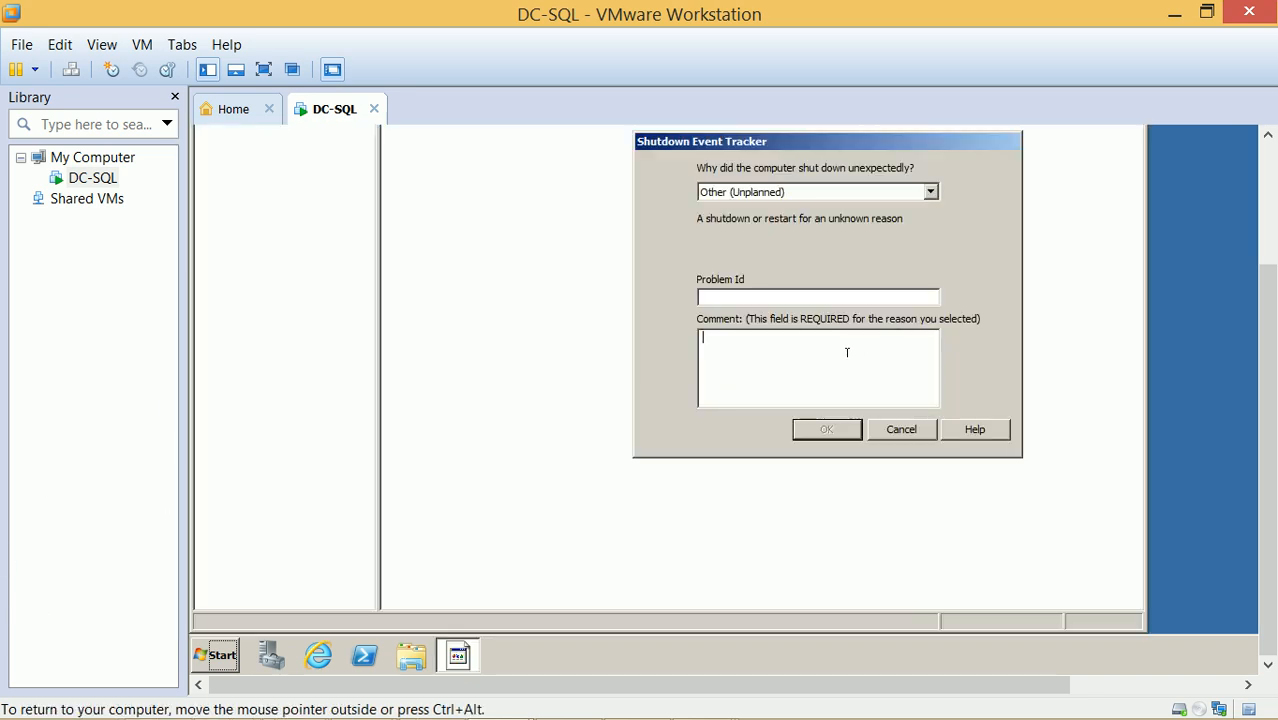
type("f")
key("Return")
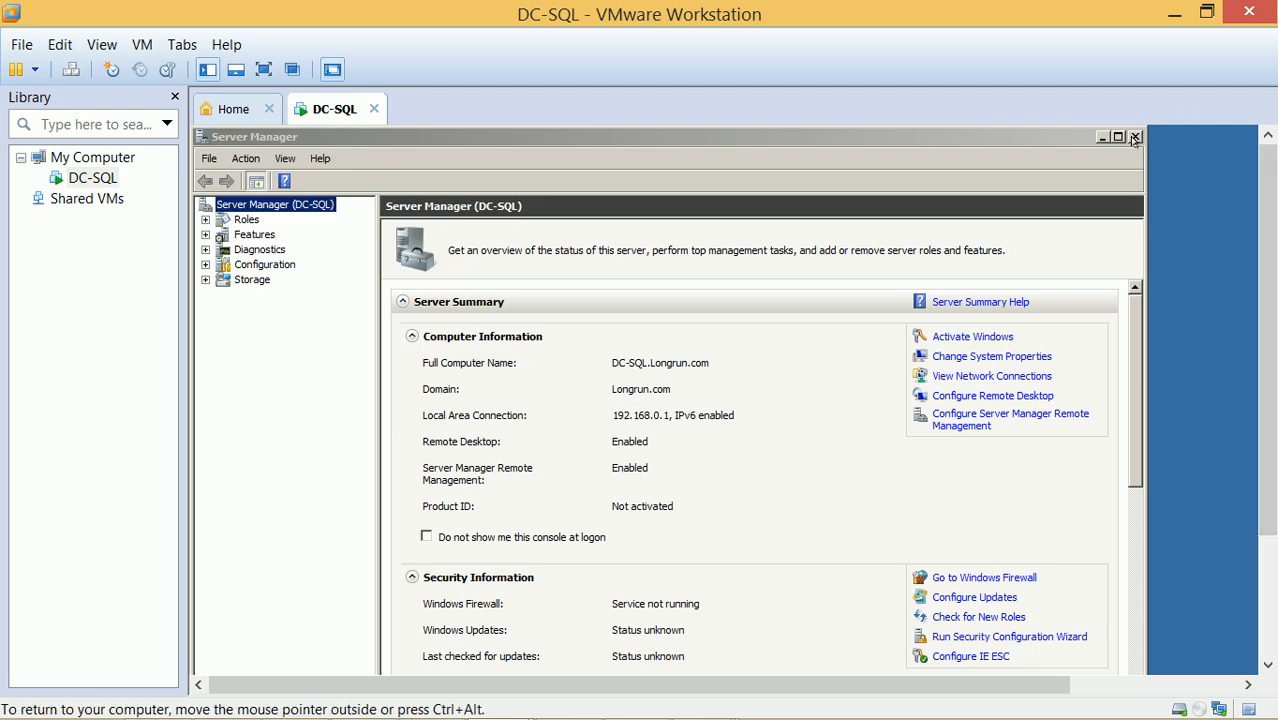
left_click(1133, 139)
left_click_drag(1268, 190, 977, 360)
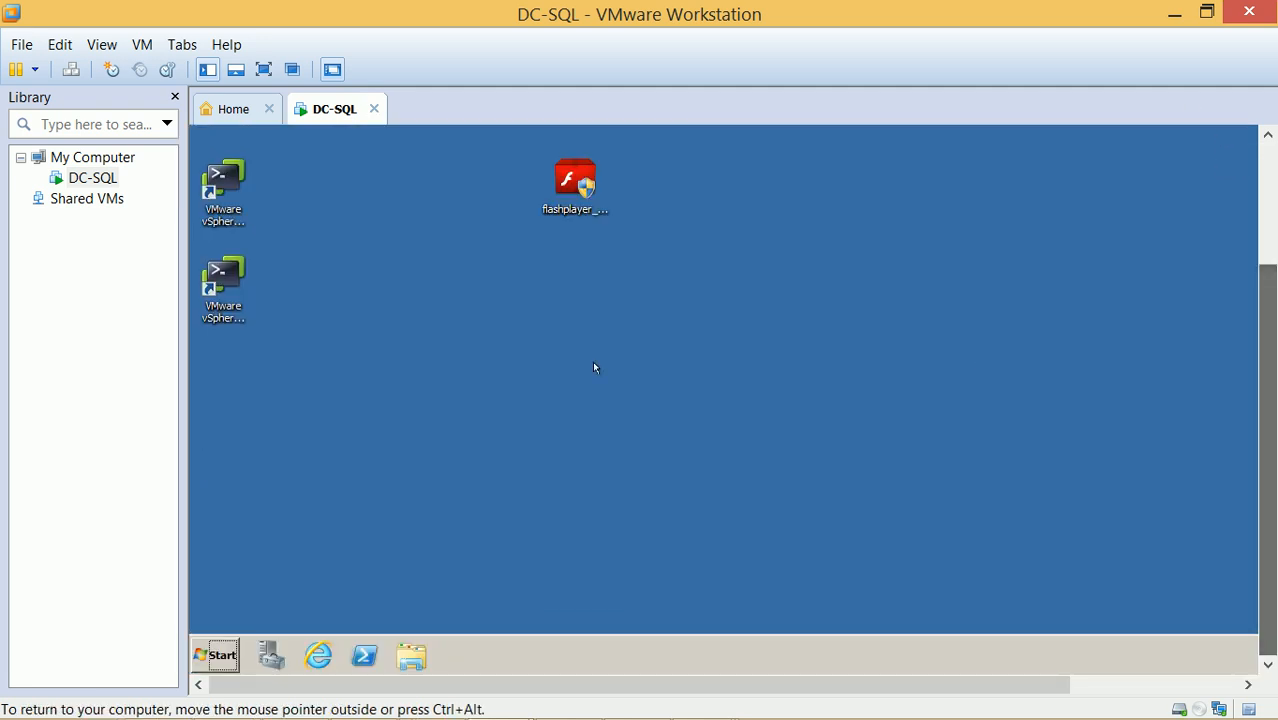
Launch Command Prompt as administrator from the VM's Start menu and approve the UAC prompt
left_click(215, 655)
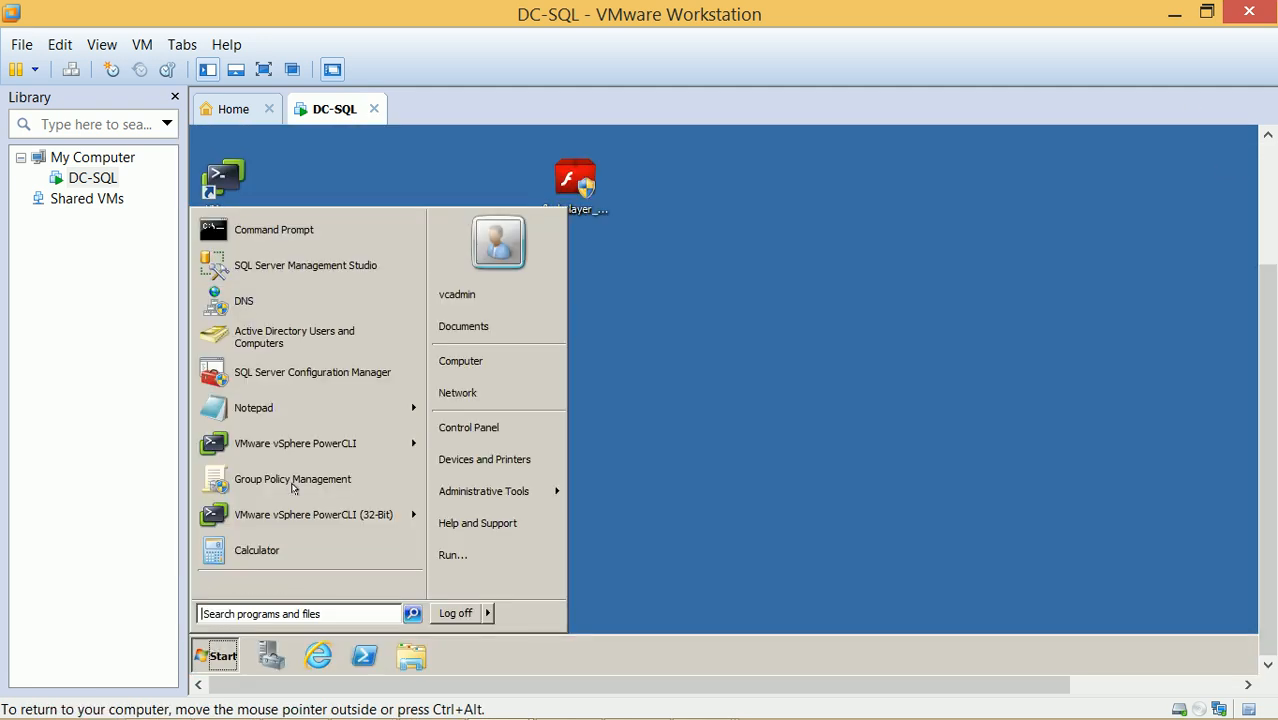
right_click(330, 224)
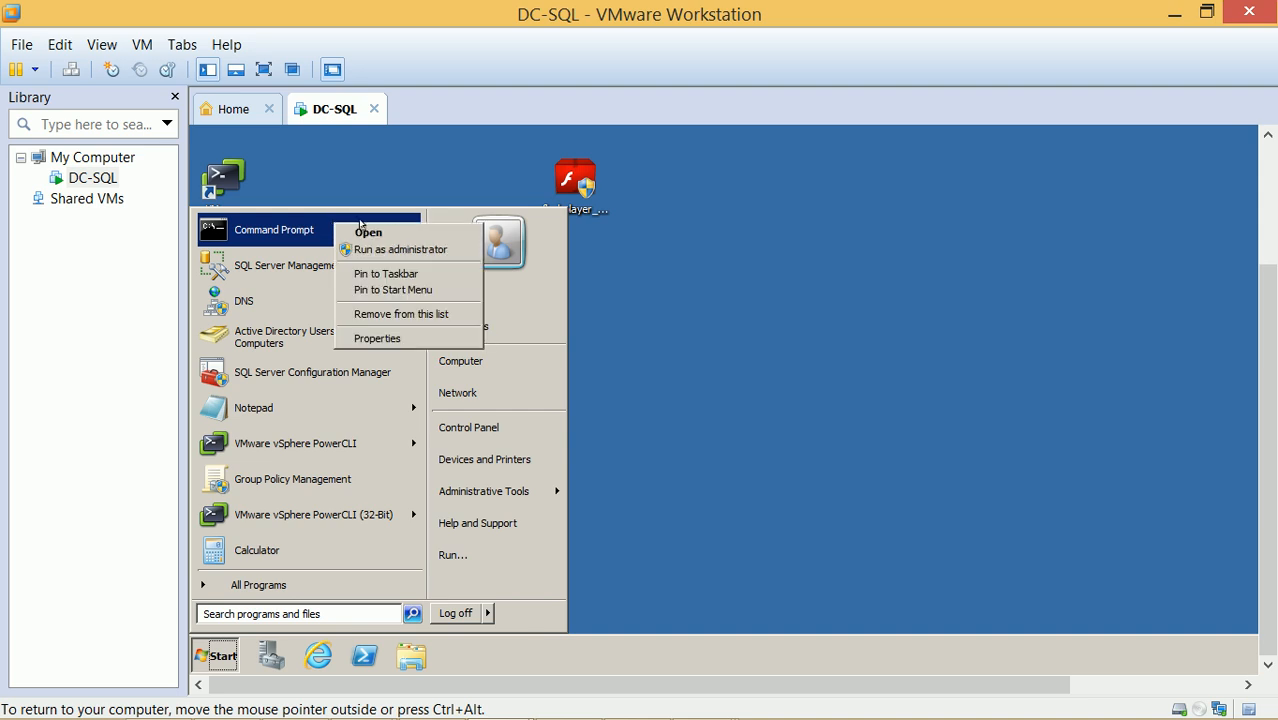
left_click(400, 248)
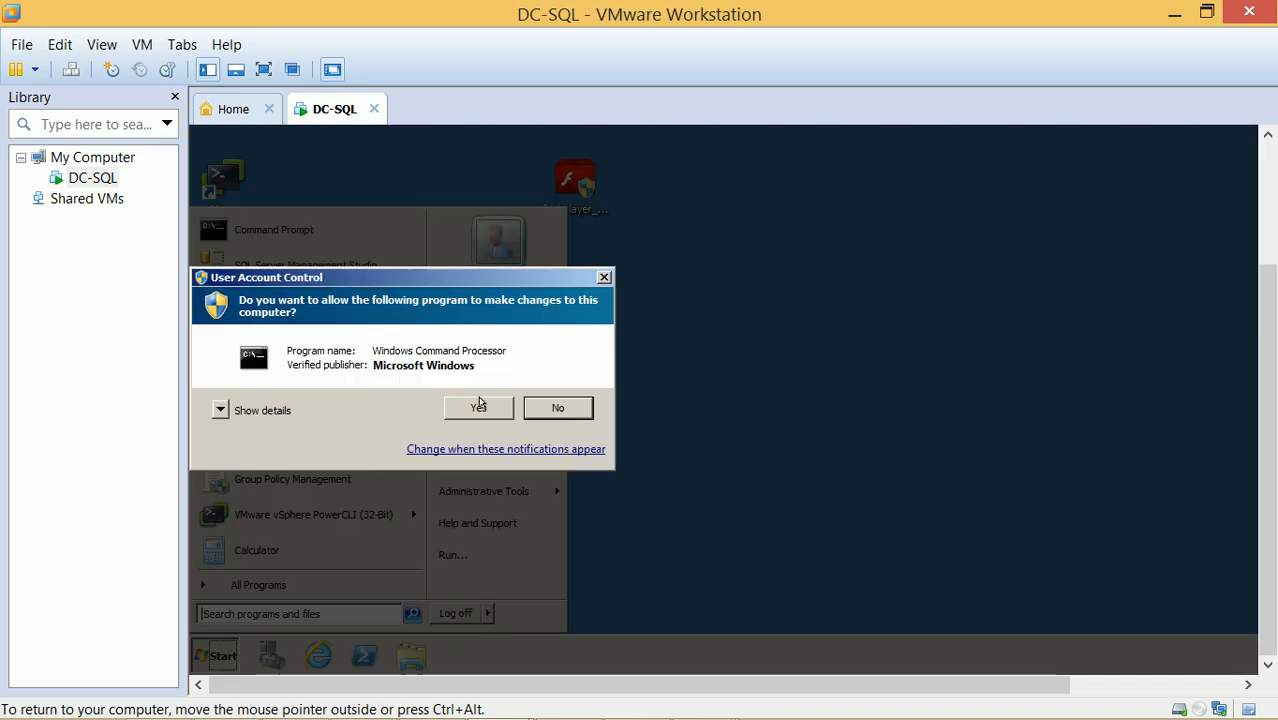
left_click(481, 402)
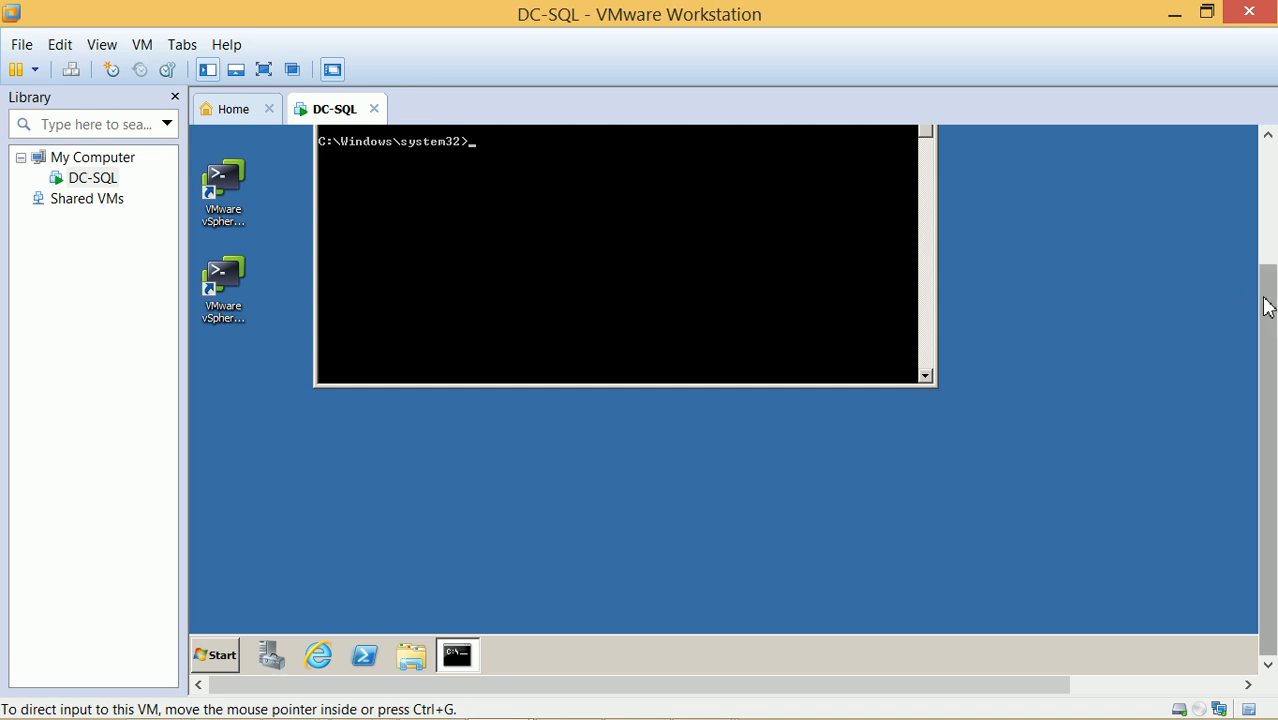
Check DC-SQL's address 192.168.0.1 with ipconfig and flush its DNS cache with ipconfig /flushdns
scroll(1267, 305, "up", 3)
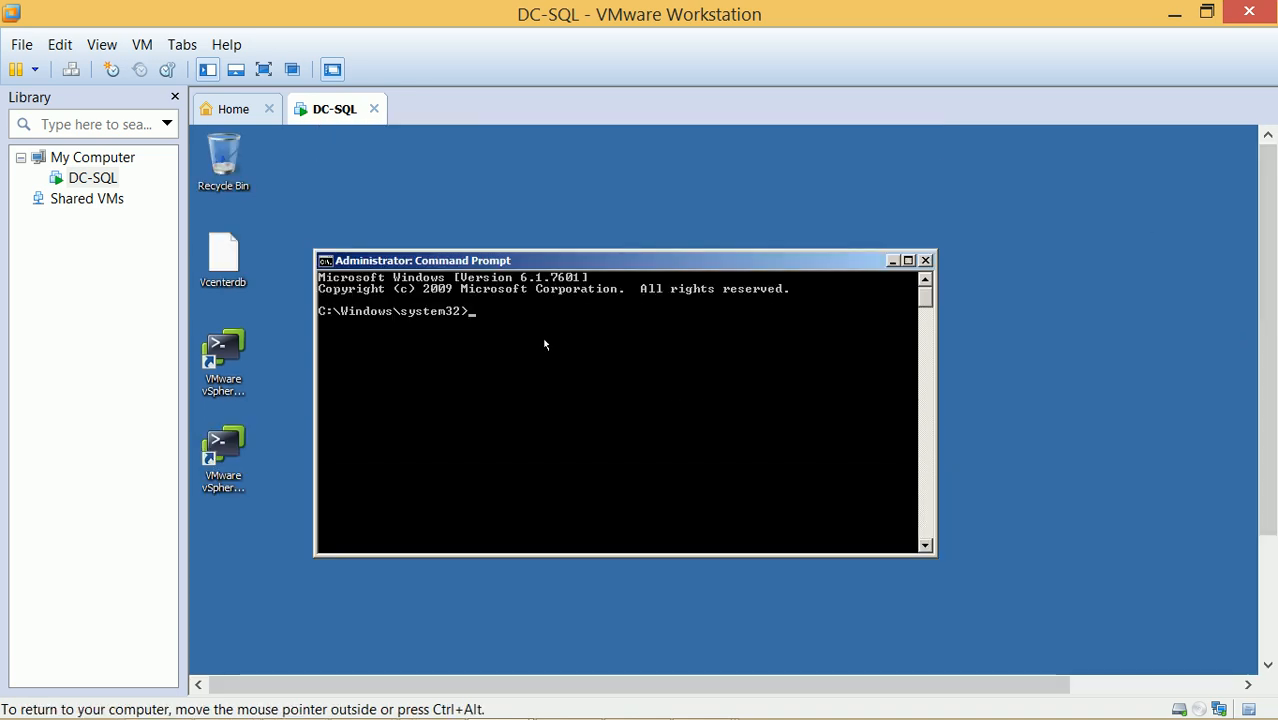
type("ping 192.1")
key("BackSpace")
key("BackSpace")
key("BackSpace")
key("BackSpace")
key("BackSpace")
key("BackSpace")
key("BackSpace")
key("BackSpace")
key("BackSpace")
type("ipconfig")
key("Return")
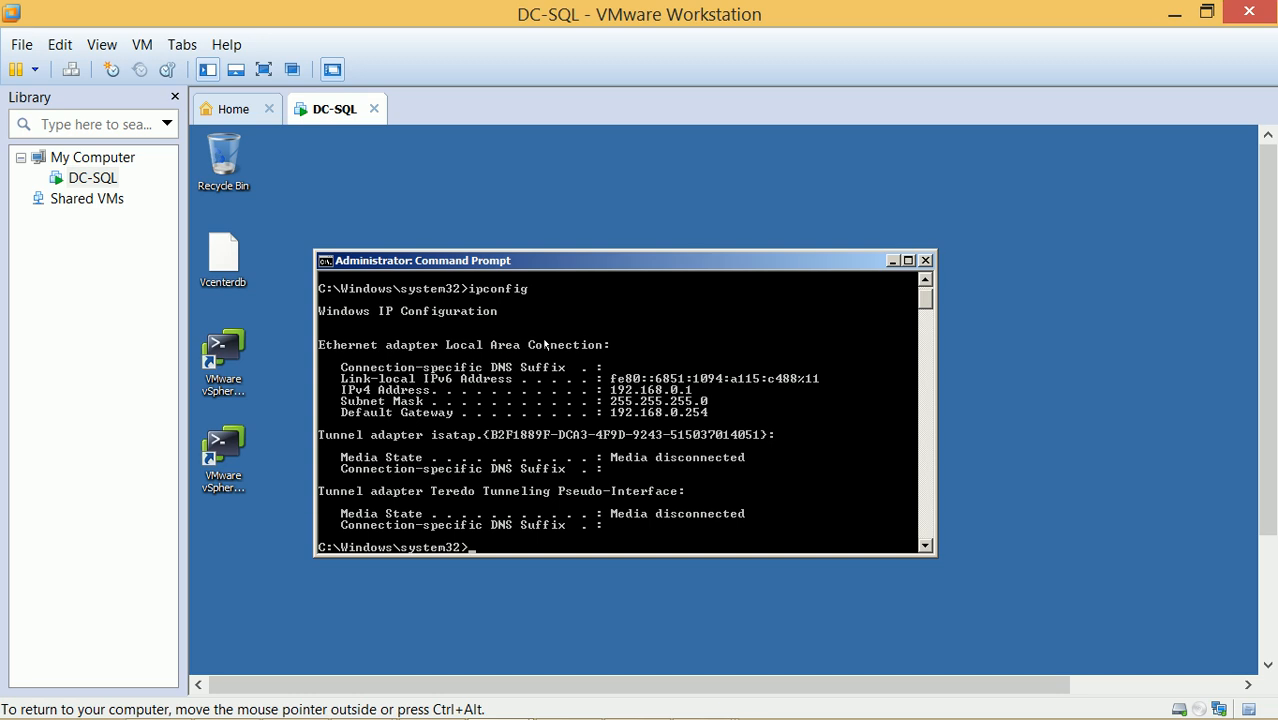
type("ipconfig")
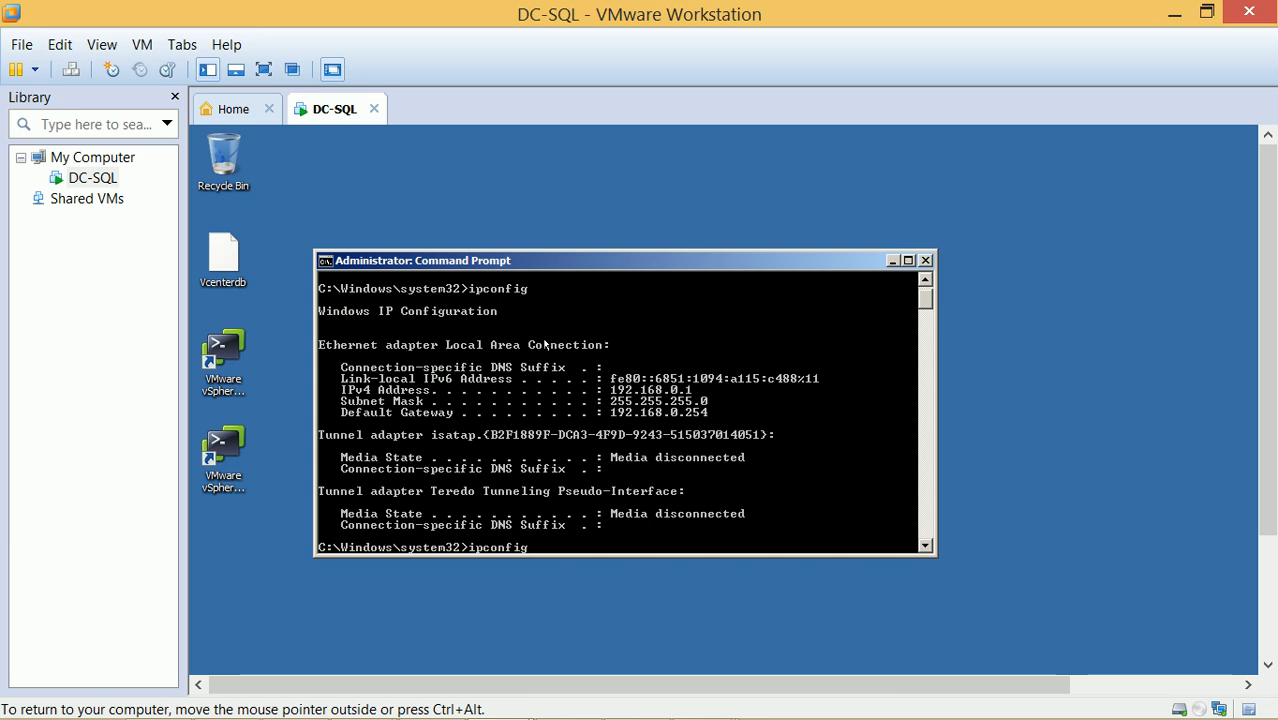
type(" /flushdns")
key("Return")
Ping gateway 192.168.0.254 from the VM, then minimize VMware Workstation and File Explorer
type("ping 192.168.0.254")
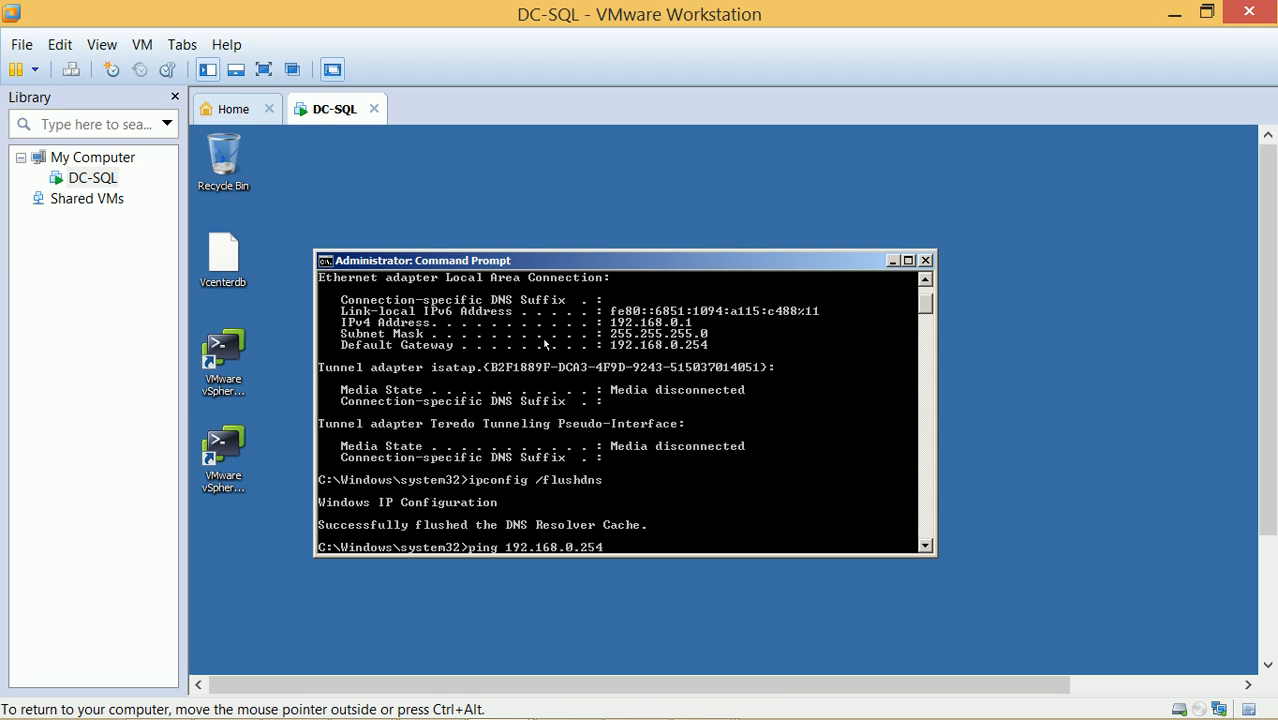
key("Return")
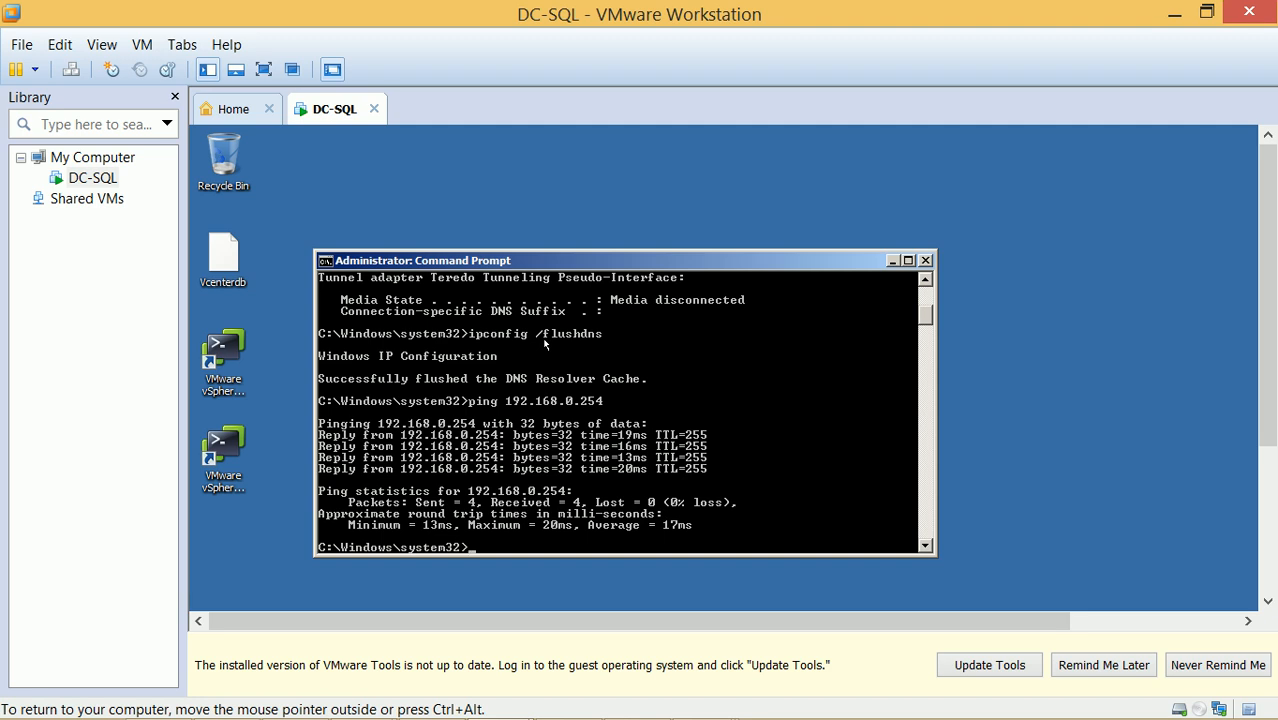
key("ctrl+alt")
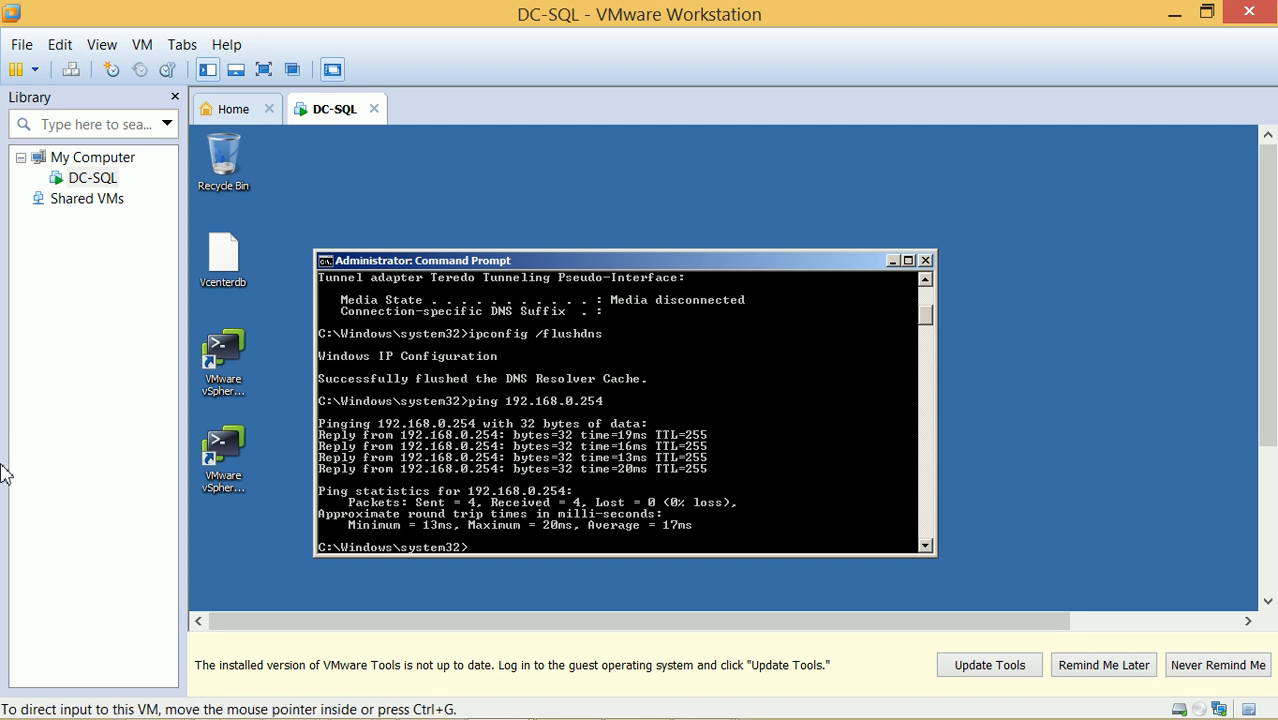
left_click(1174, 13)
left_click(1175, 14)
Open a host cmd window via Run and ping the DC-SQL VM at 192.168.0.1
left_click(1176, 14)
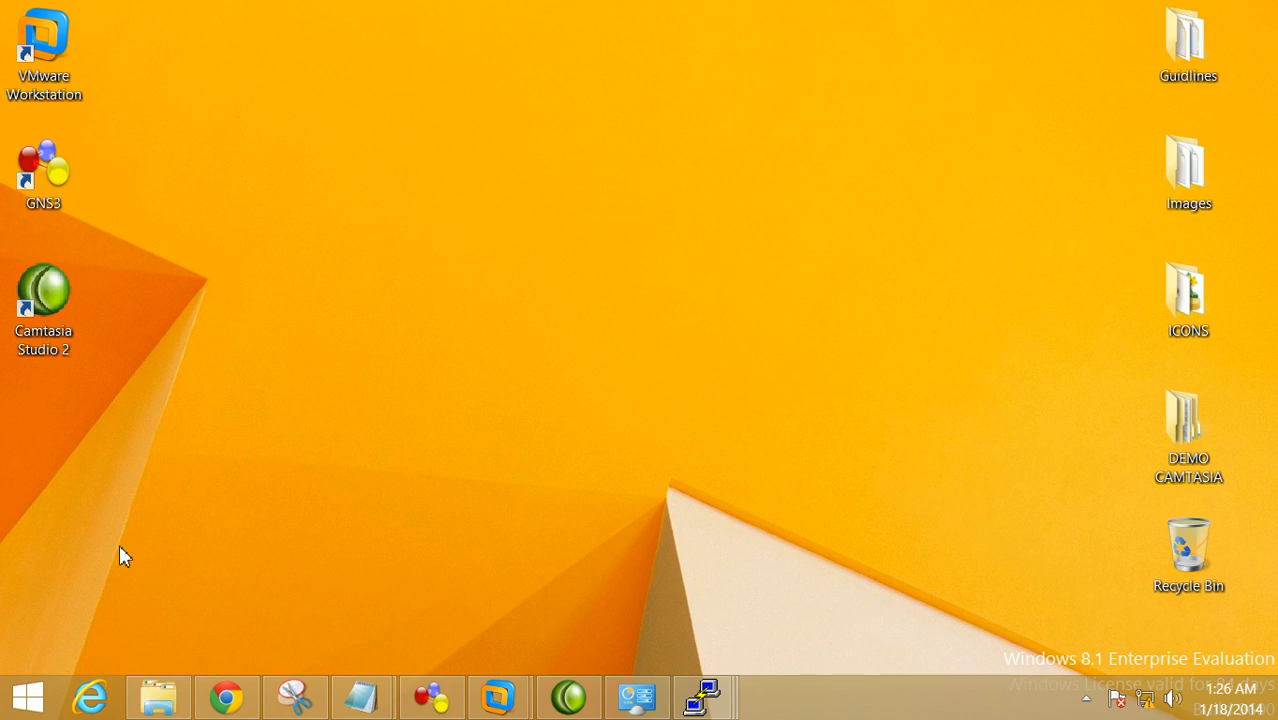
key("super+r")
type("cmd")
key("Return")
type("ping 192.168.0.1")
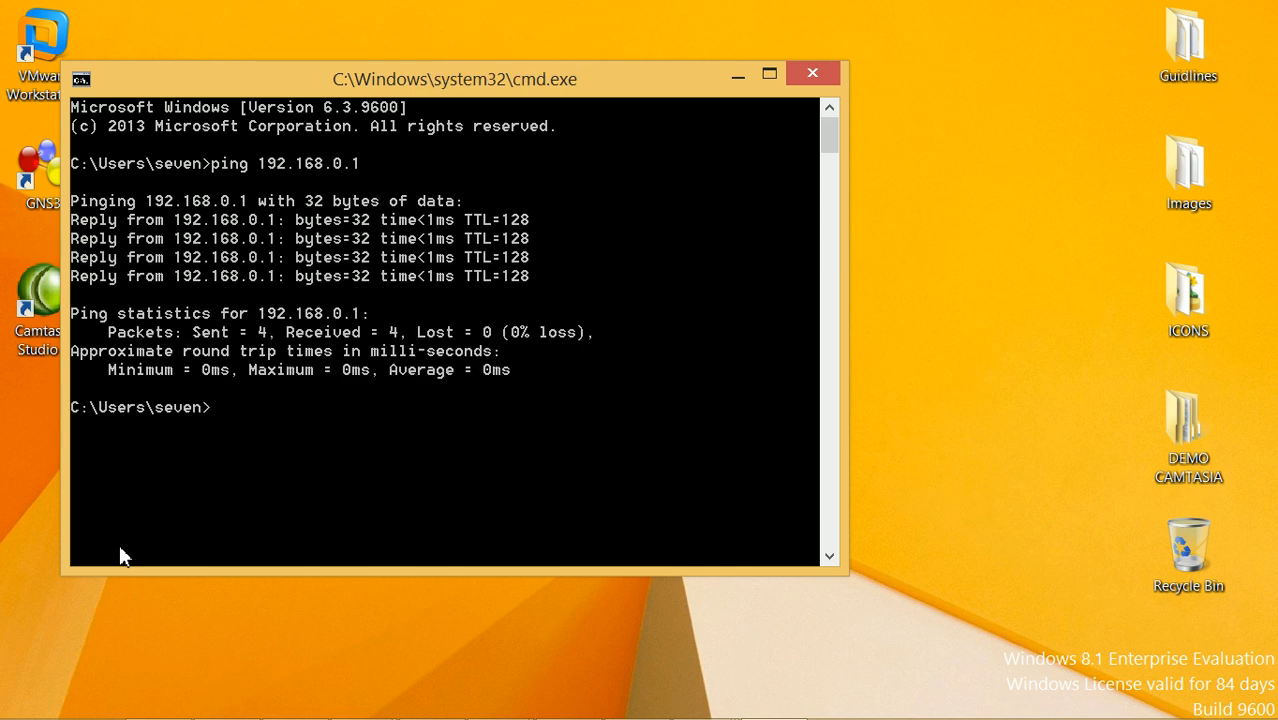
Open Control Panel with 'start control', review Windows Firewall showing private network Off, then minimize it
type("start control")
key("Return")
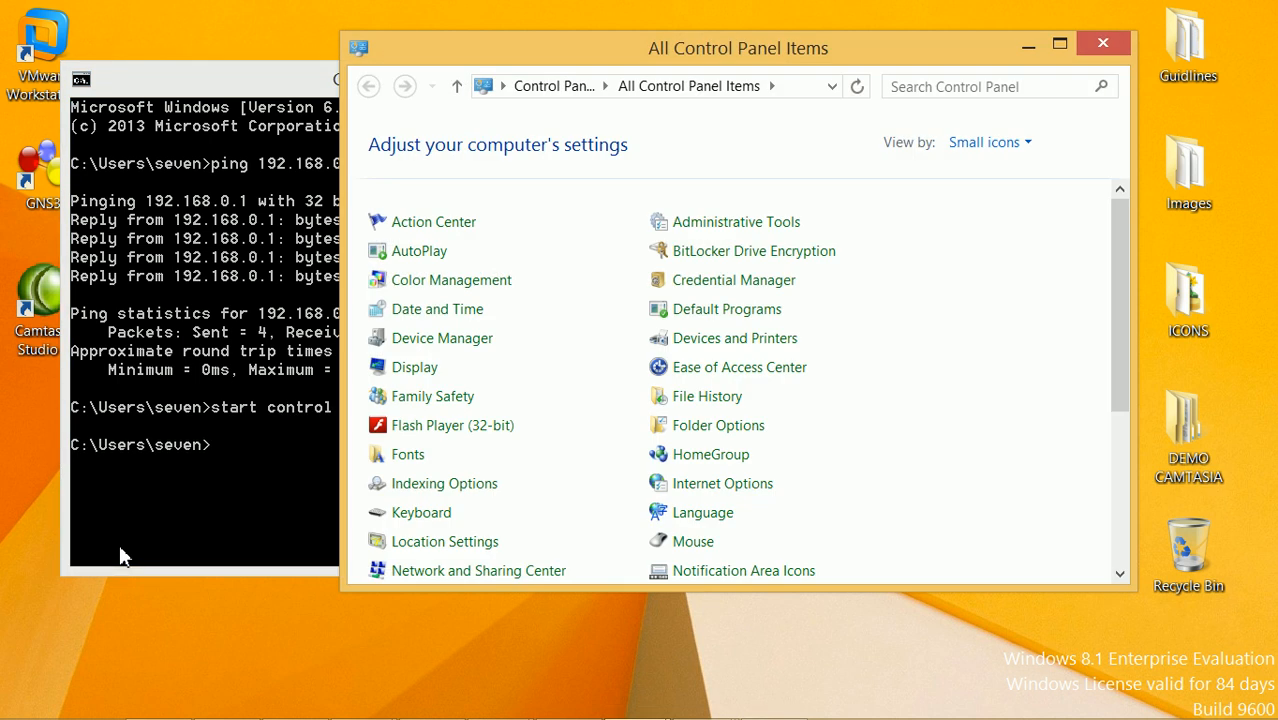
left_click_drag(1127, 257, 1120, 437)
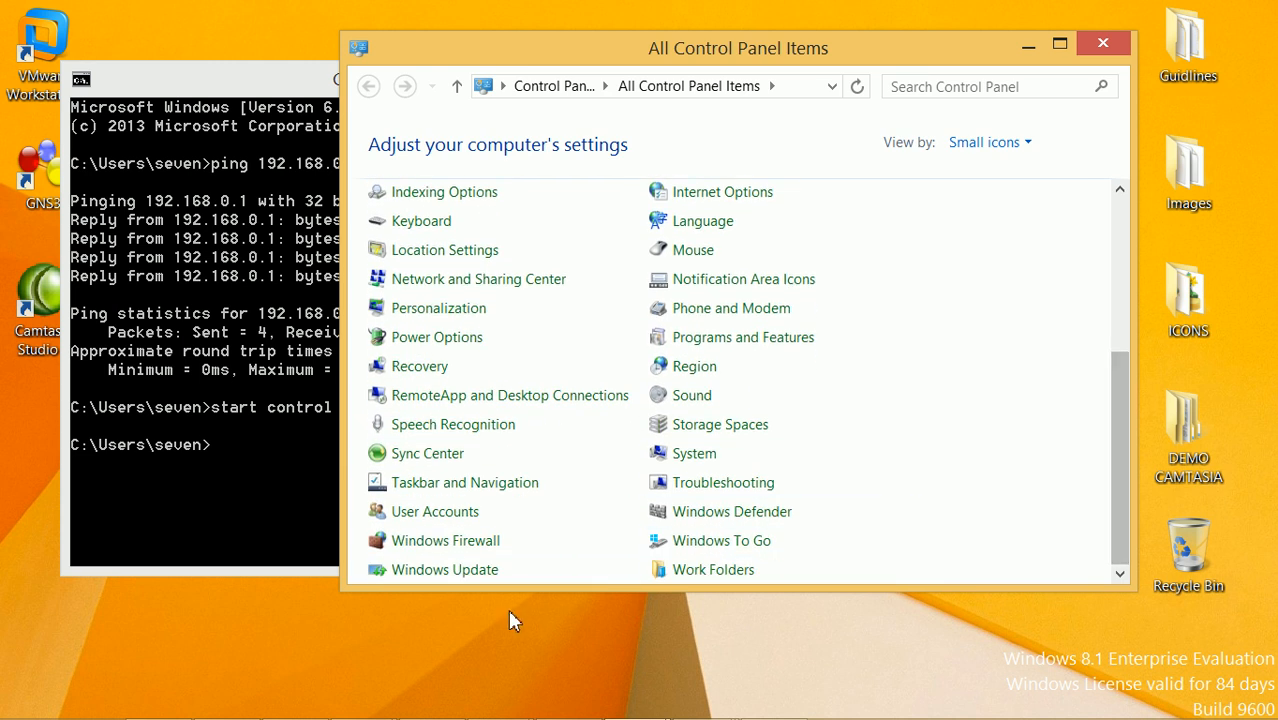
left_click(476, 552)
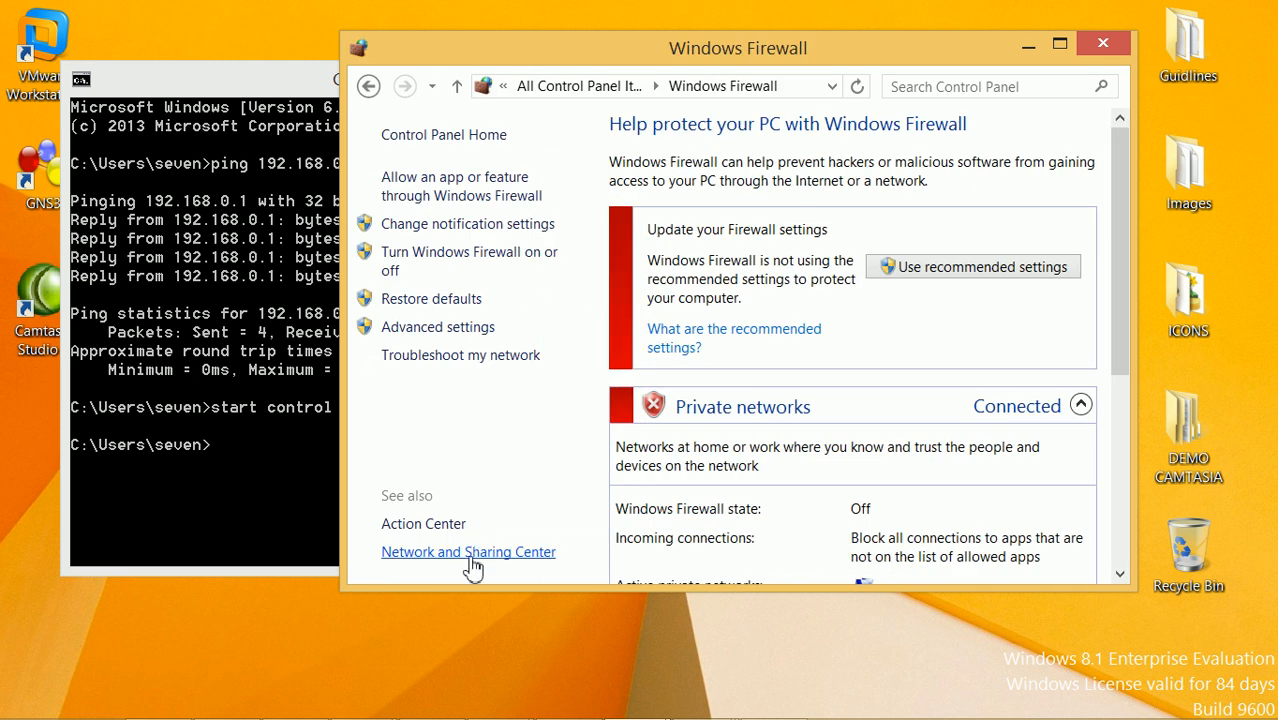
left_click_drag(1124, 205, 1132, 108)
left_click(1030, 47)
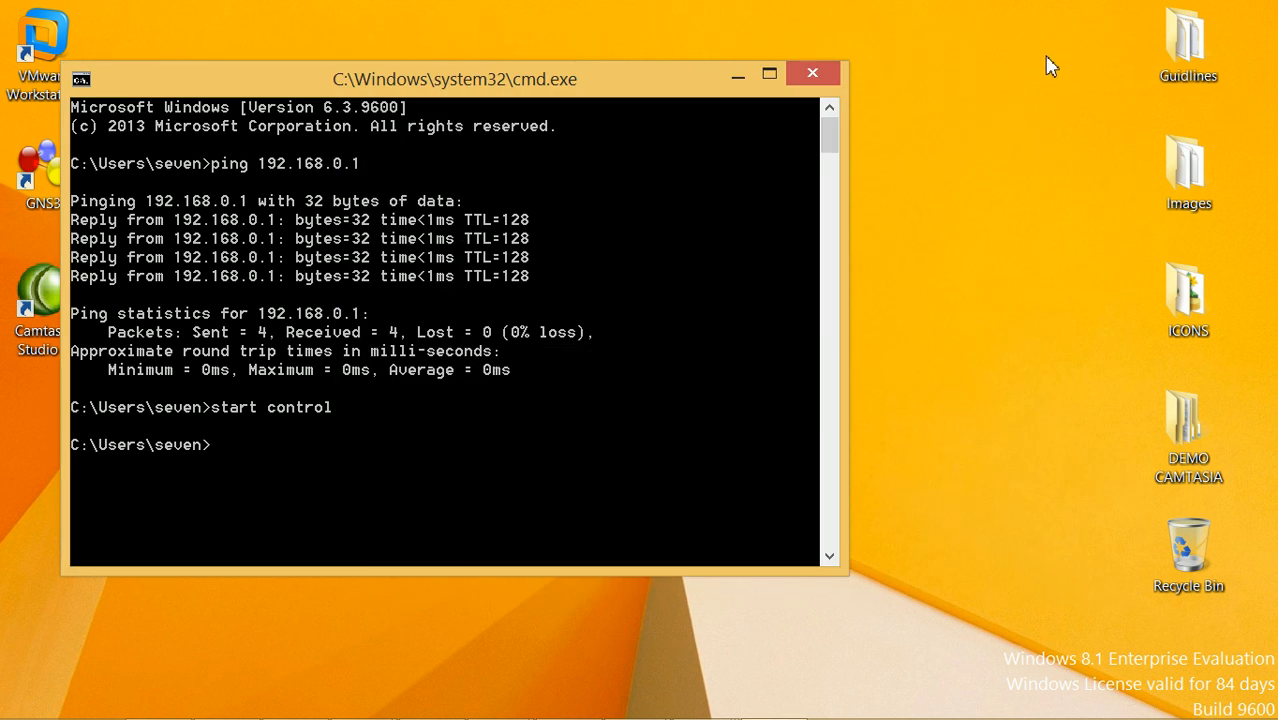